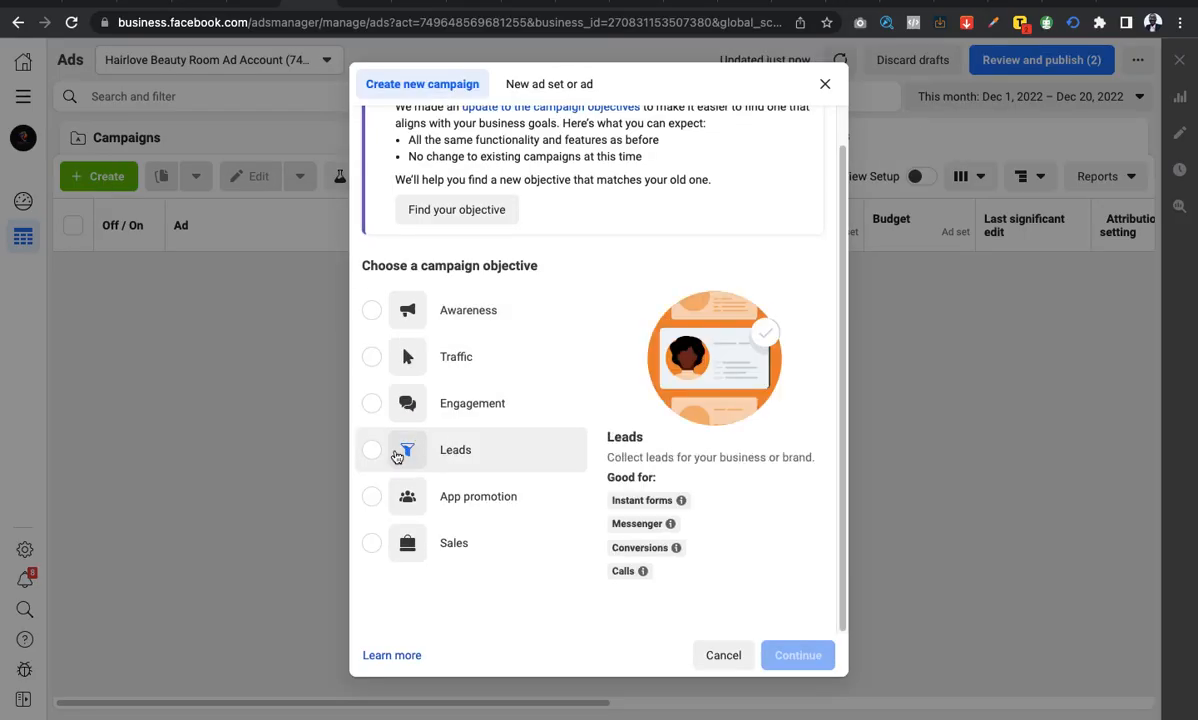
Choose Leads as the objective for the new campaign and proceed to its settings.
click(375, 453)
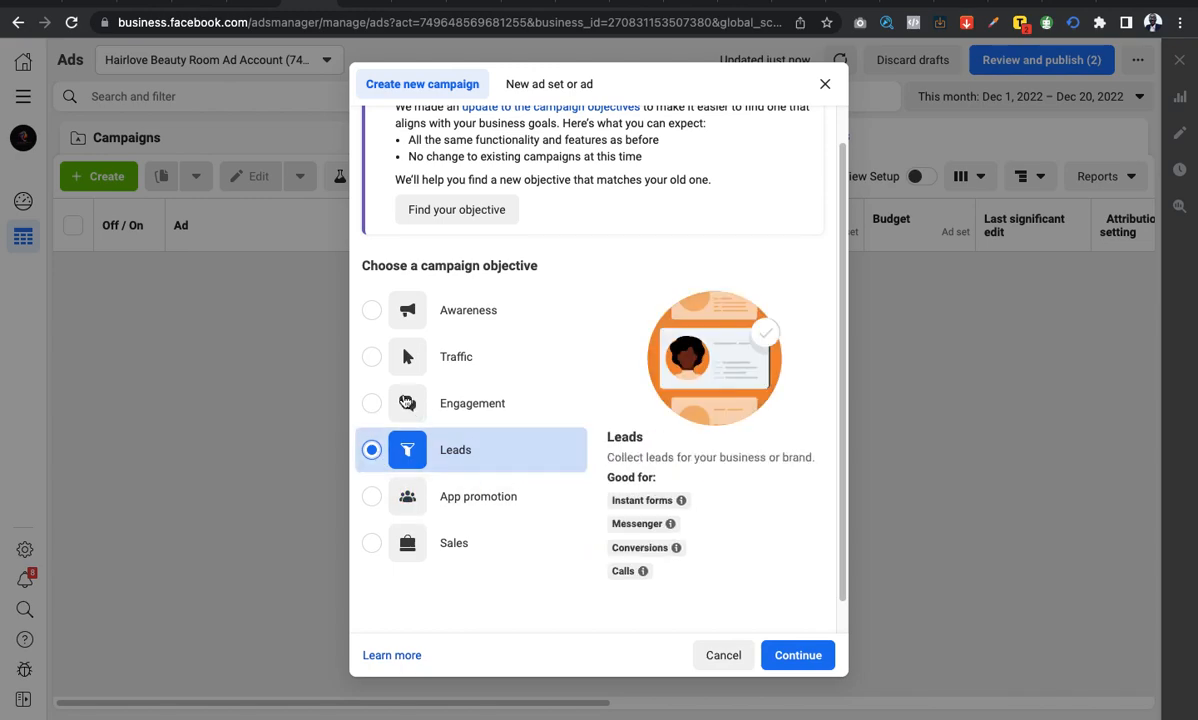
click(803, 655)
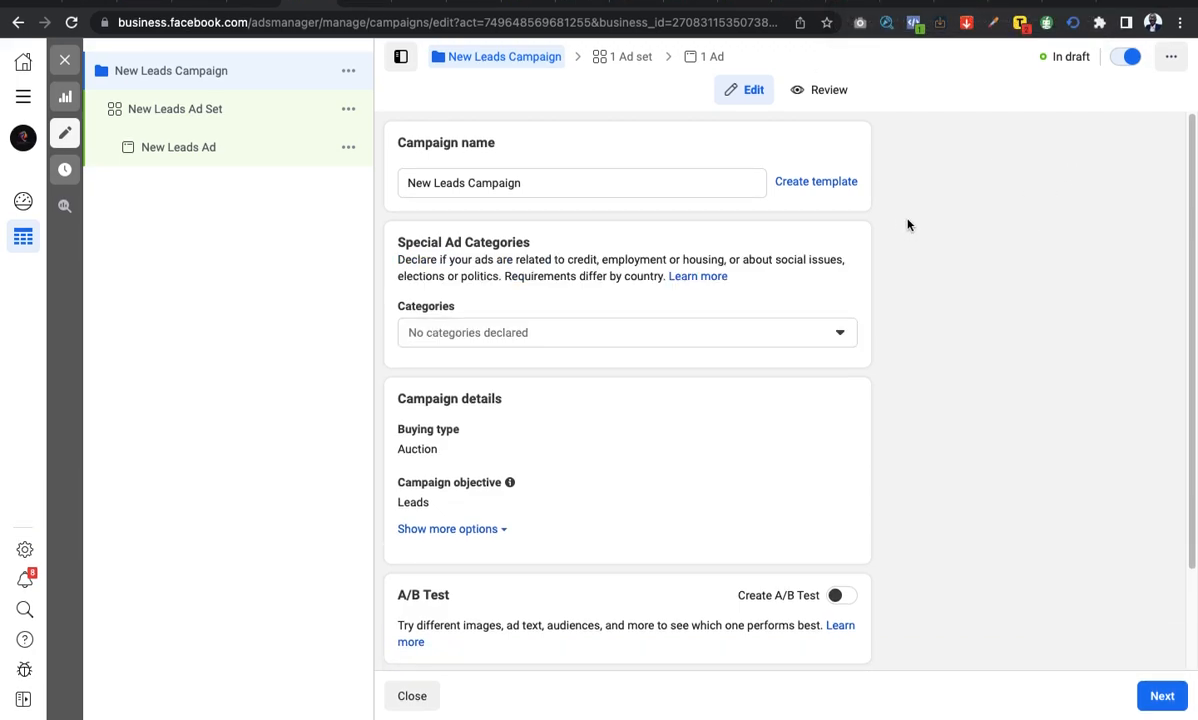
Rename the campaign as "BW Leads Campaign Jun 10".
scroll(673, 277, down, 1)
scroll(673, 277, up, 1)
click(566, 185)
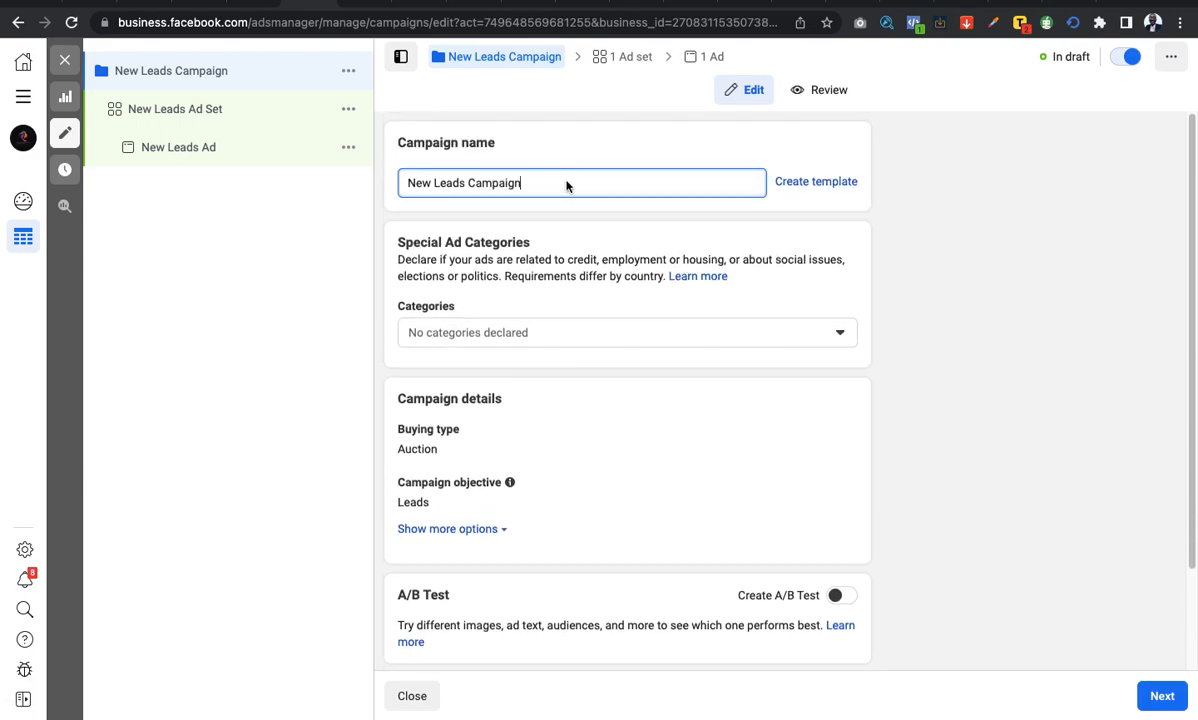
double_click(421, 184)
text(Hai)
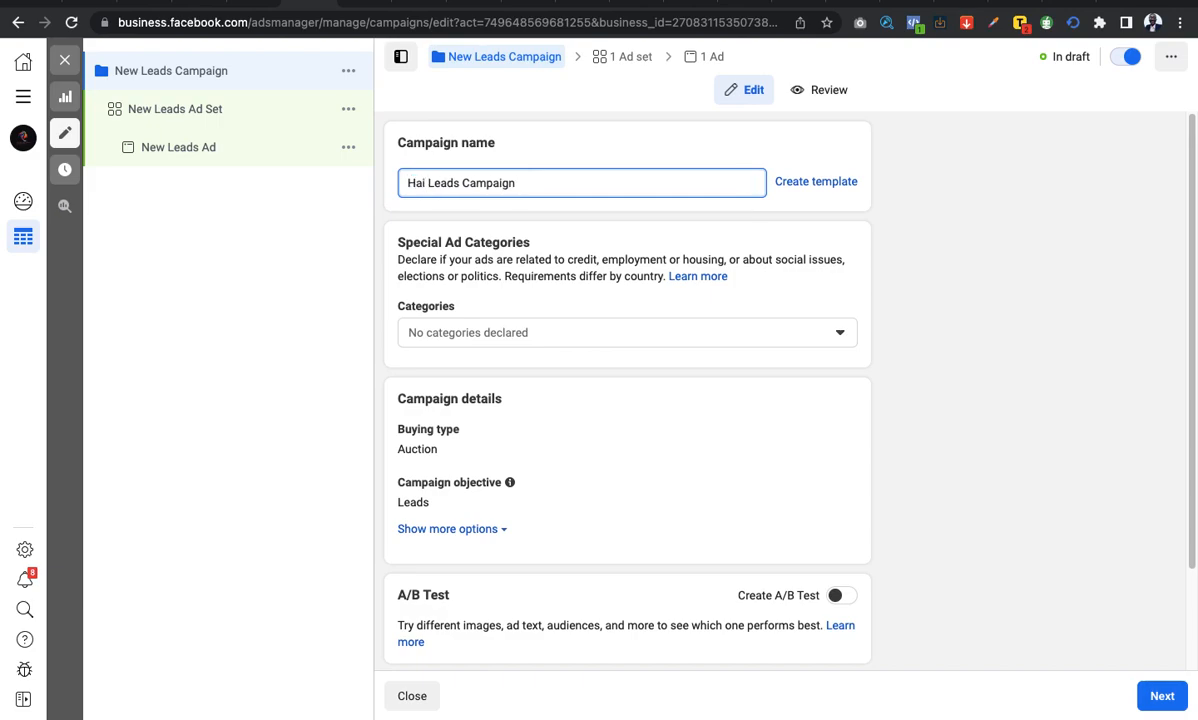
key(BackSpace)
key(BackSpace)
key(BackSpace)
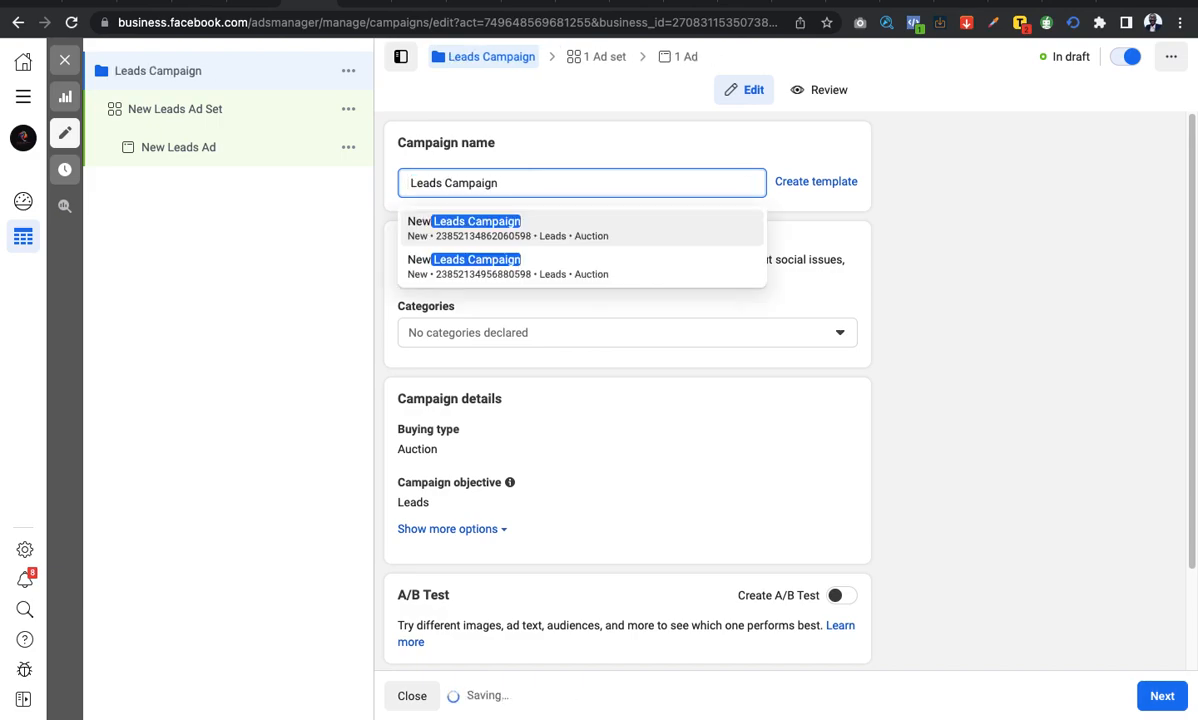
text(BW)
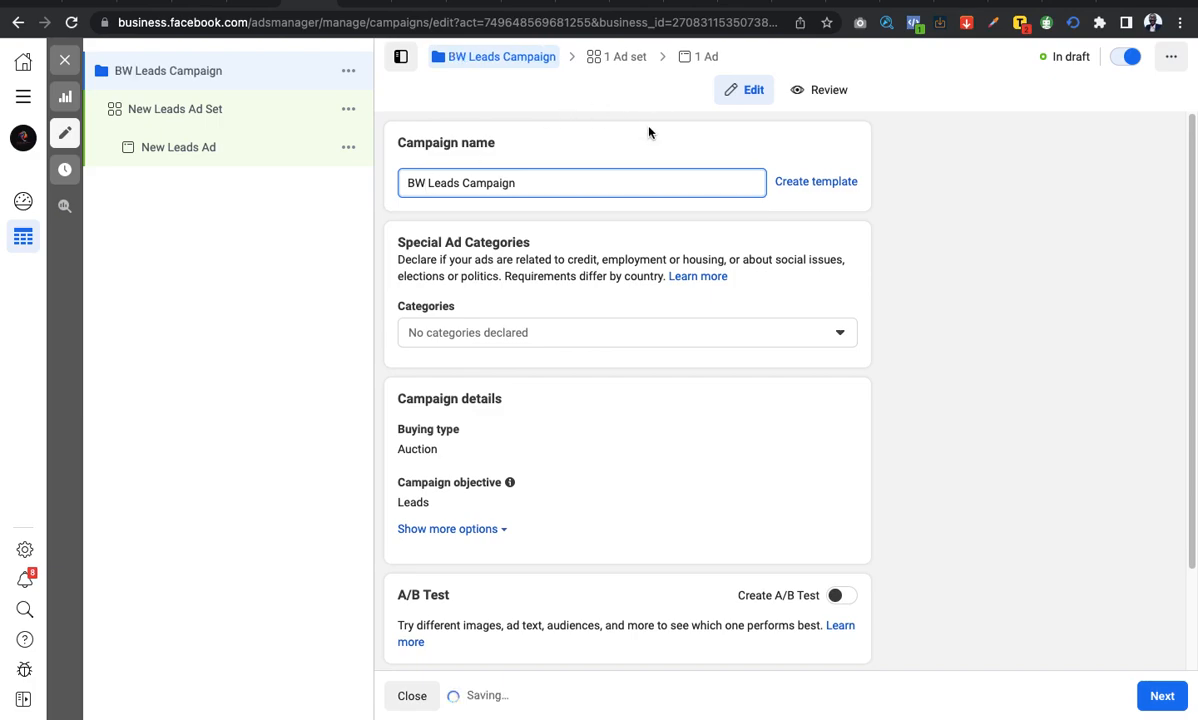
click(612, 185)
text(Ju)
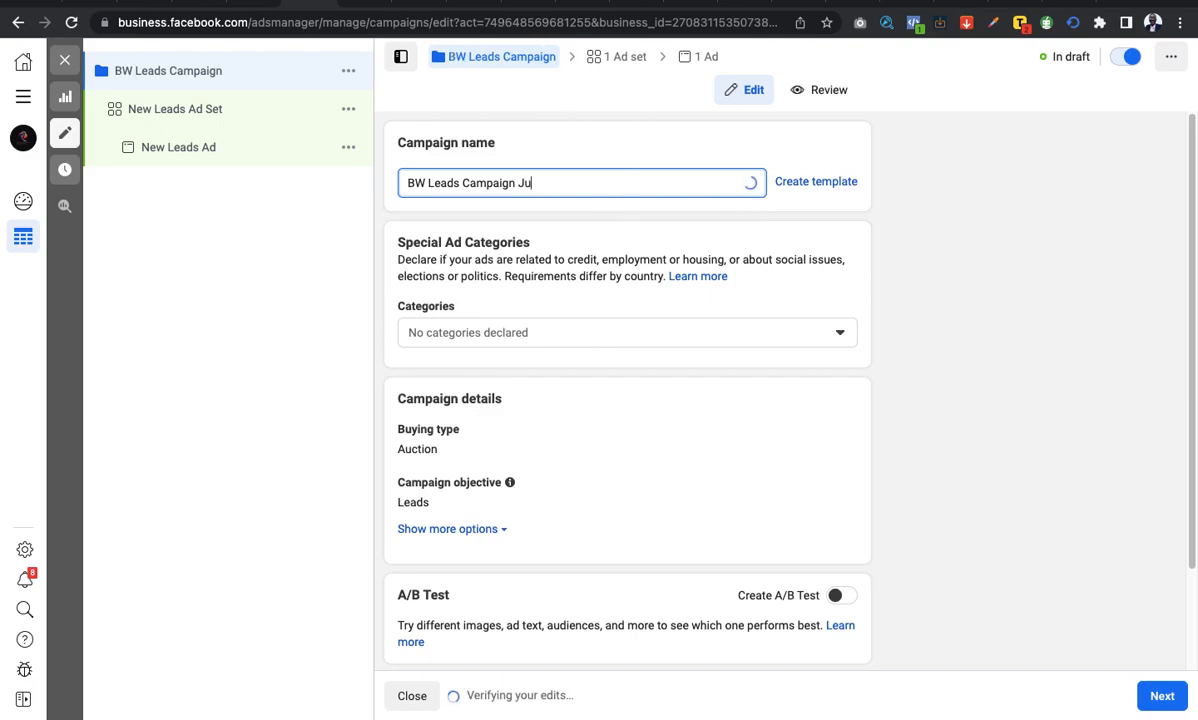
text(n 10)
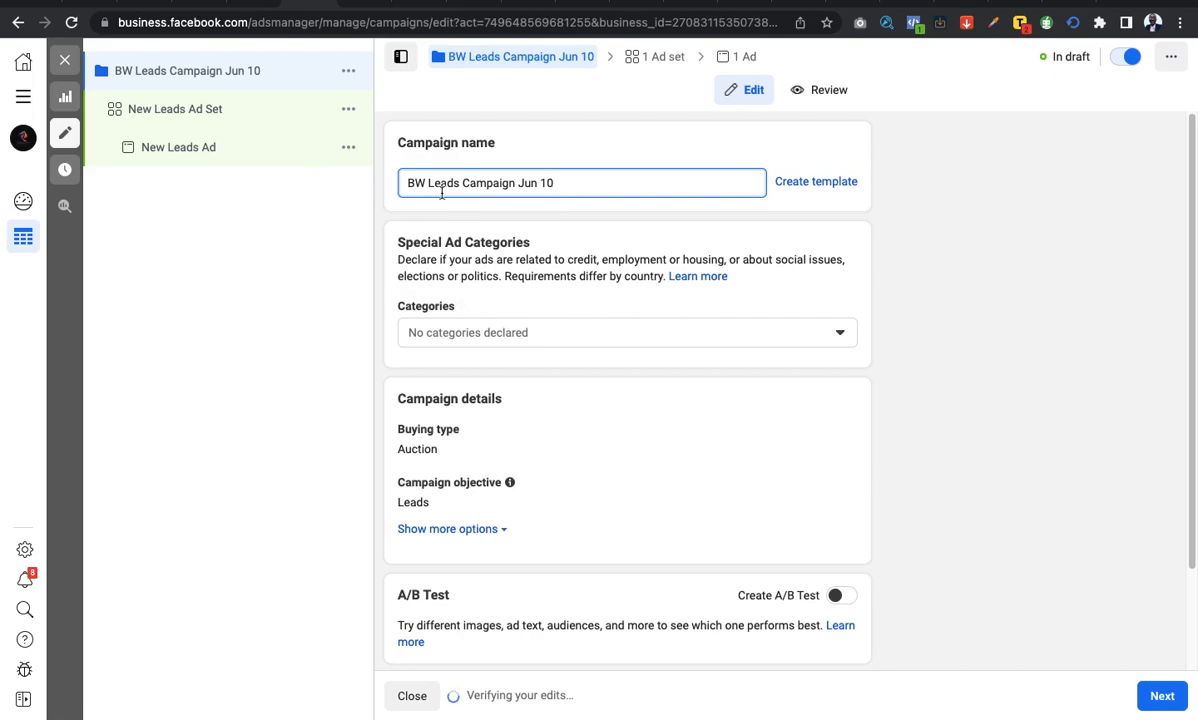
Check the remaining campaign-level settings and continue to the ad set settings.
scroll(575, 255, down, 2)
scroll(583, 259, up, 2)
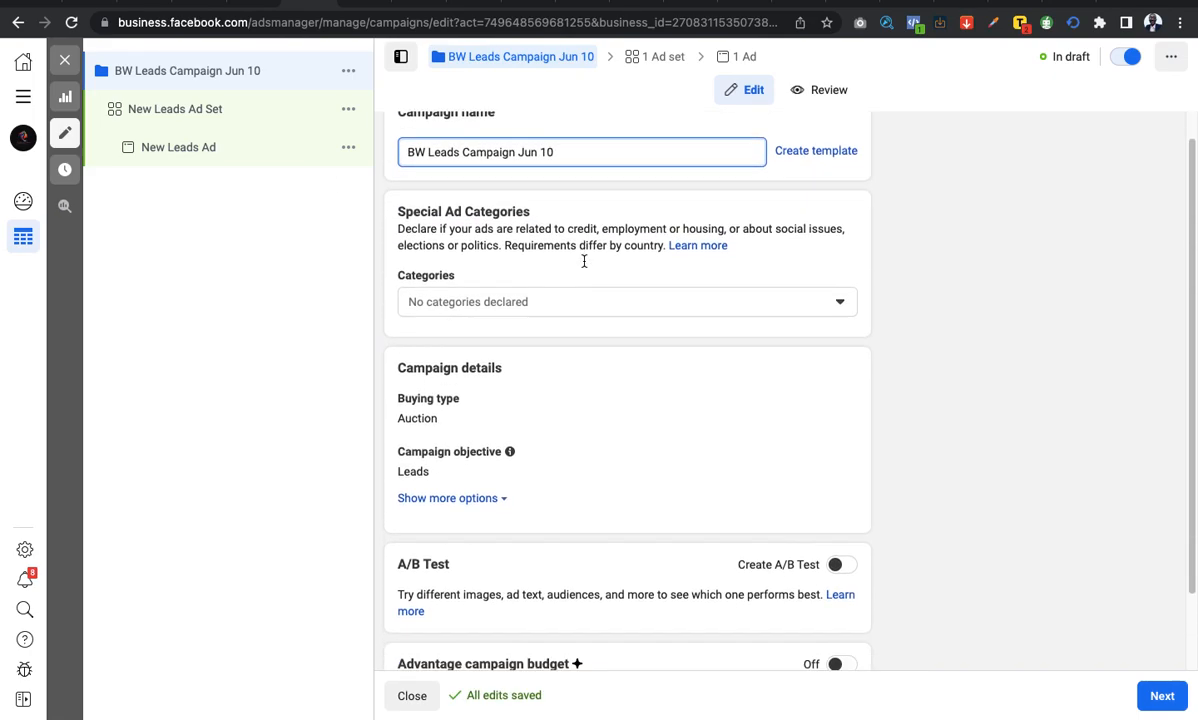
scroll(600, 263, down, 2)
scroll(640, 400, up, 2)
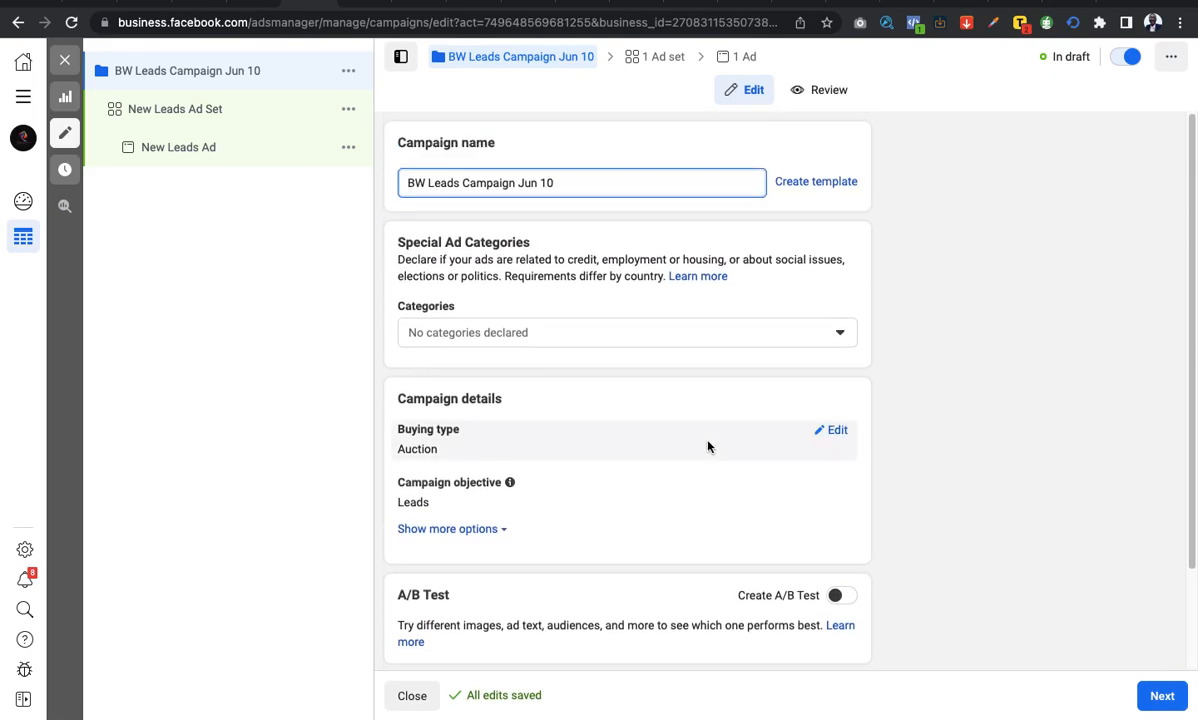
scroll(1040, 540, down, 2)
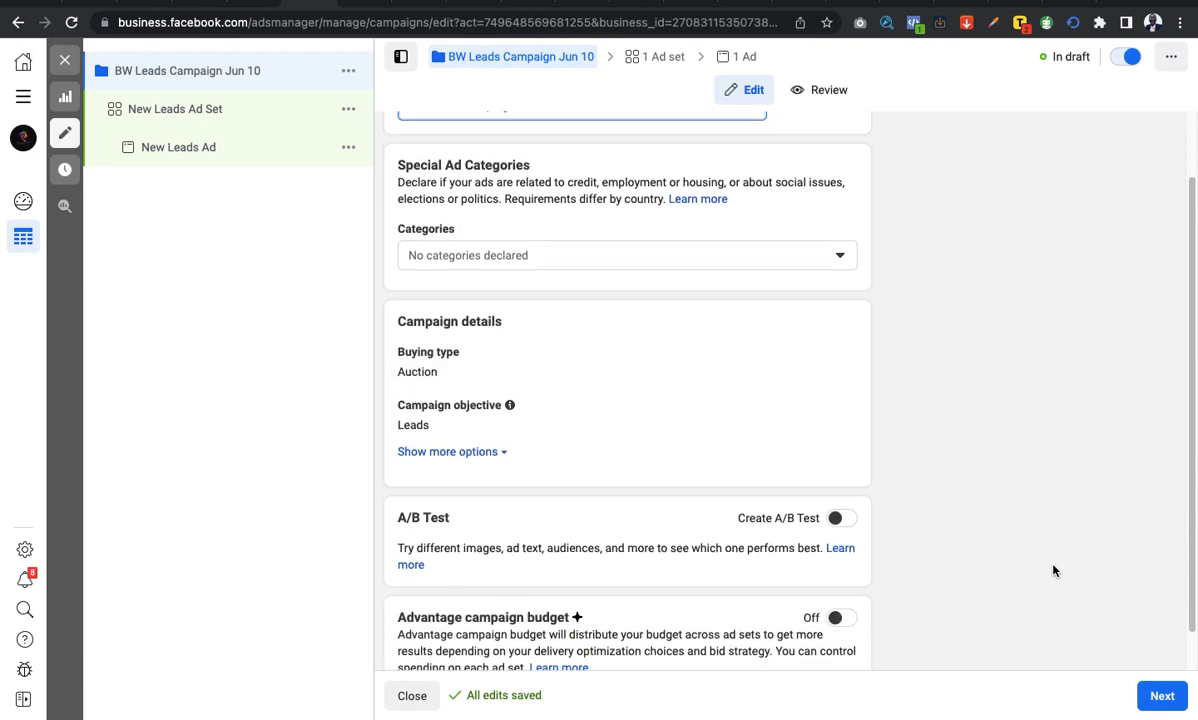
click(1160, 696)
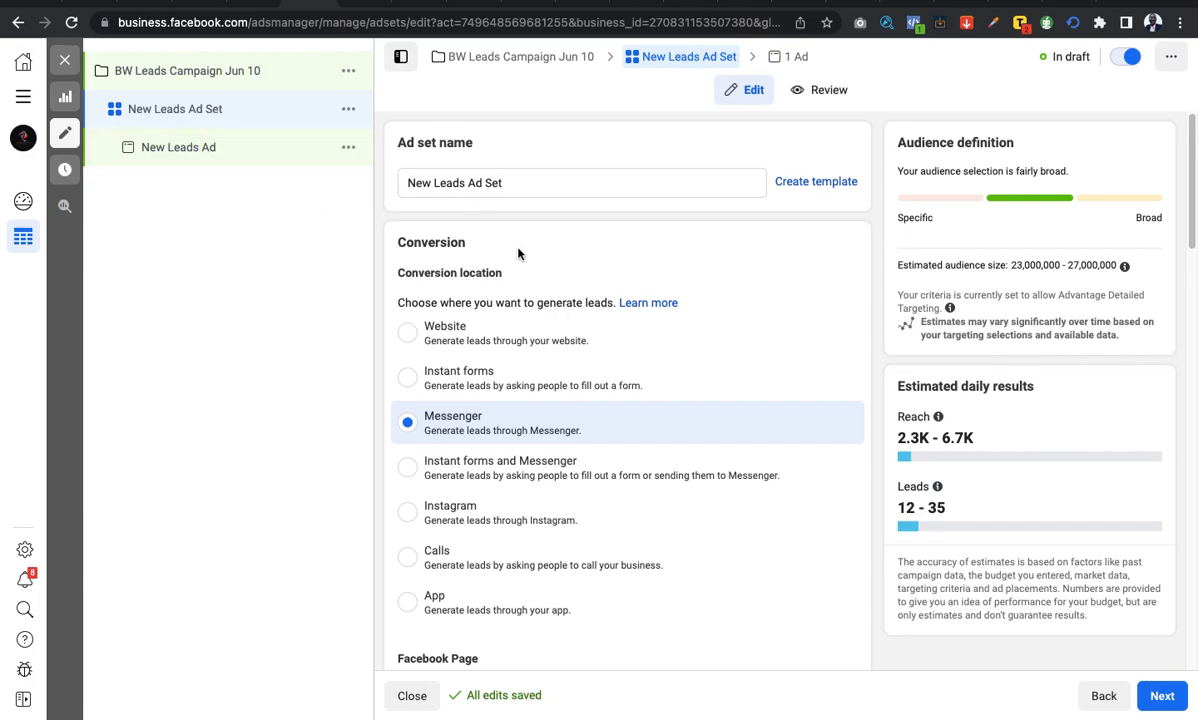
Look through the ad set's conversion, optimization, budget, schedule, audience and placement settings.
scroll(704, 440, down, 1)
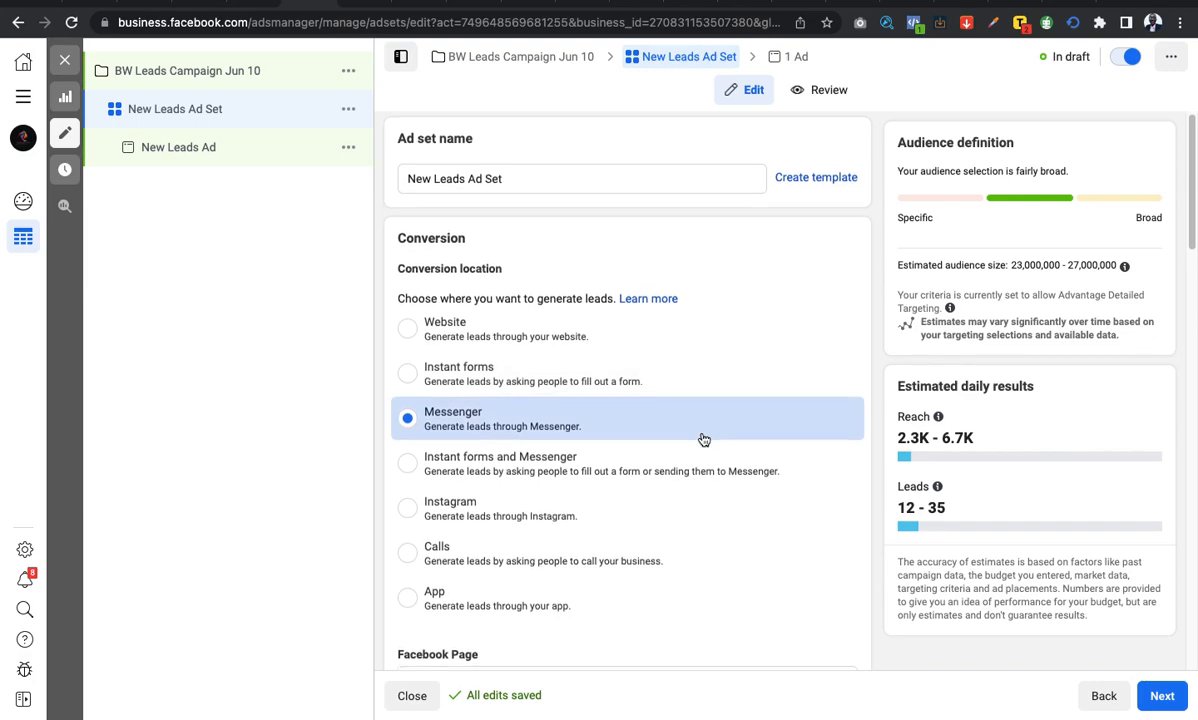
scroll(704, 440, up, 1)
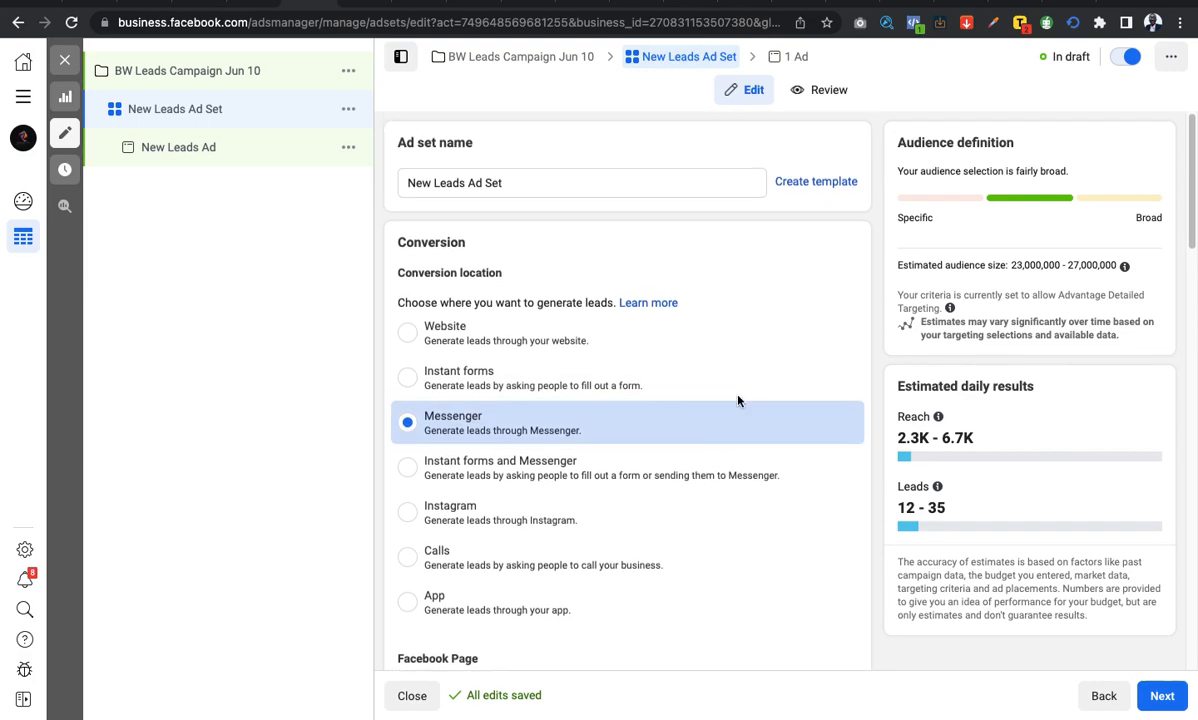
scroll(725, 372, down, 1)
scroll(704, 330, down, 5)
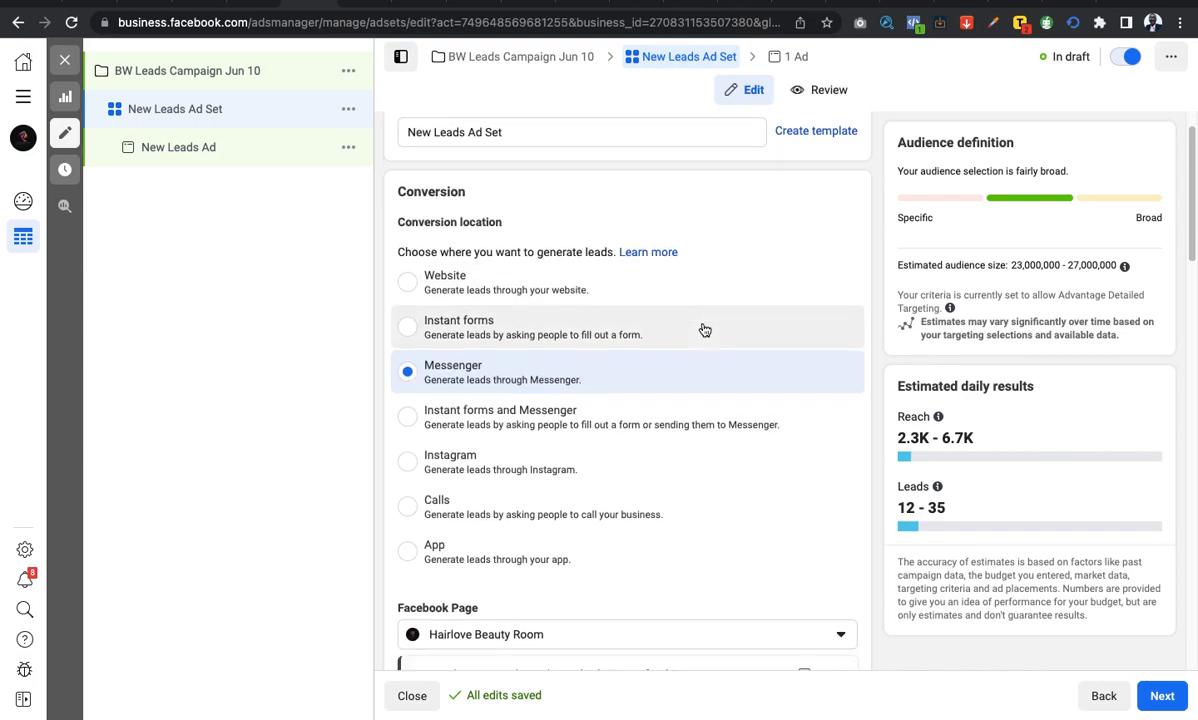
scroll(704, 330, down, 4)
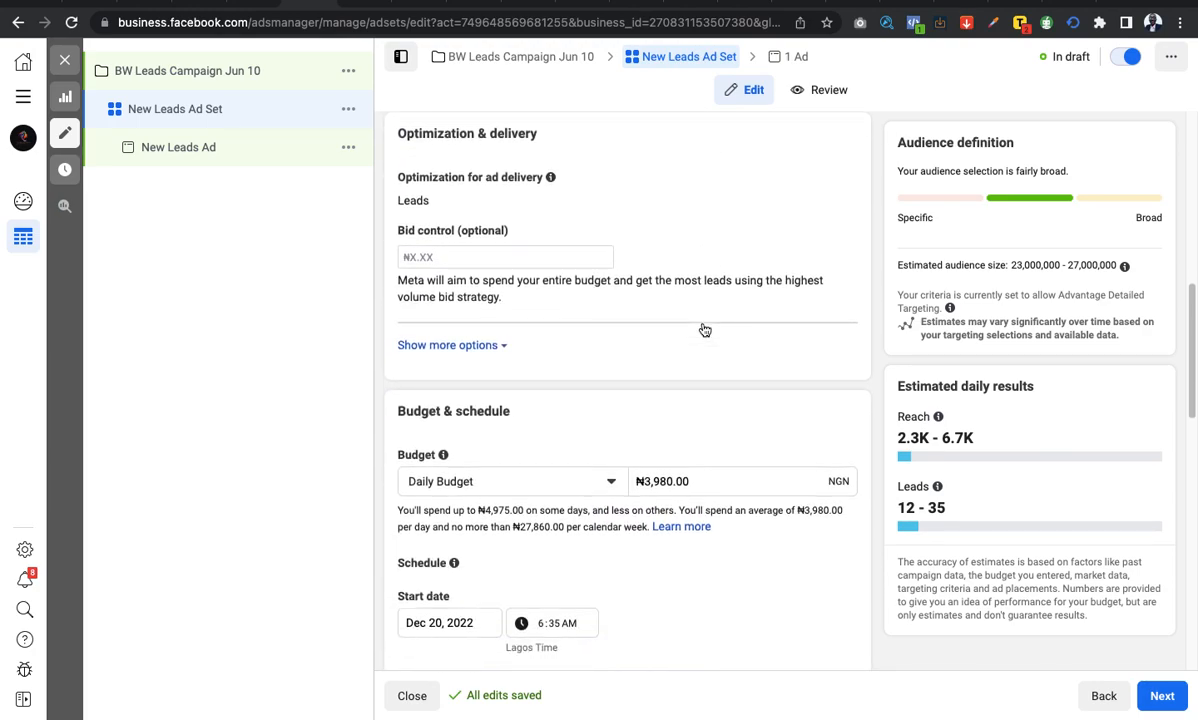
scroll(704, 330, down, 1)
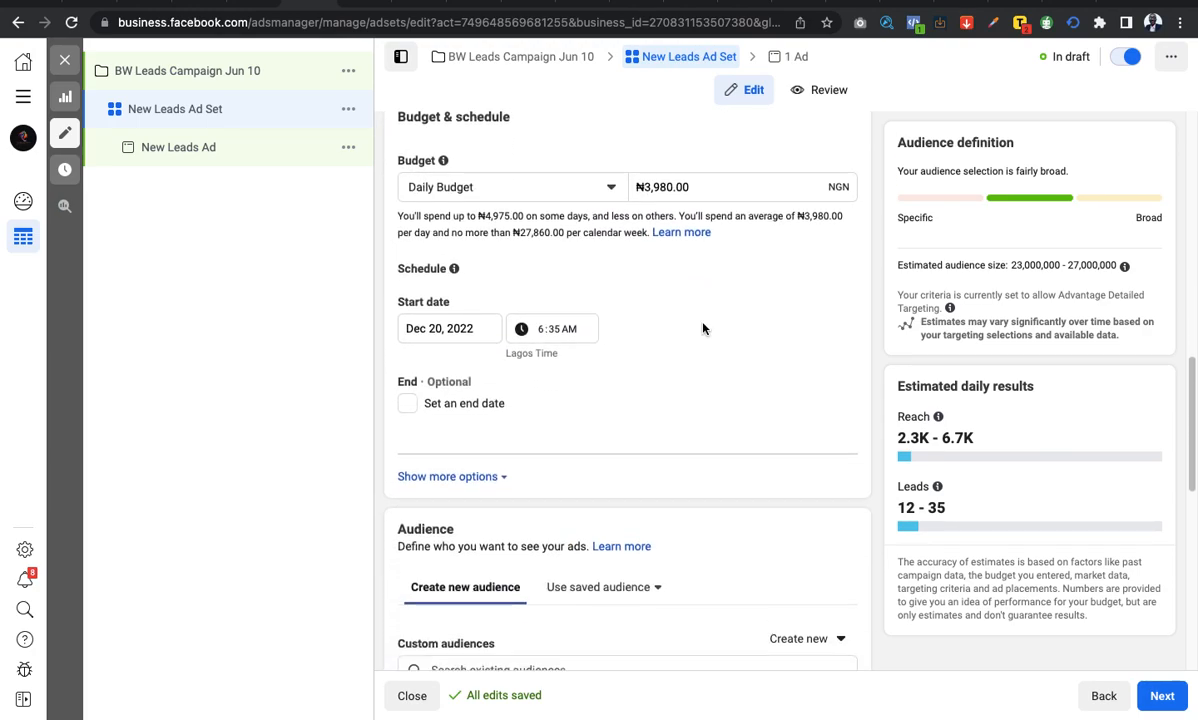
scroll(703, 328, down, 7)
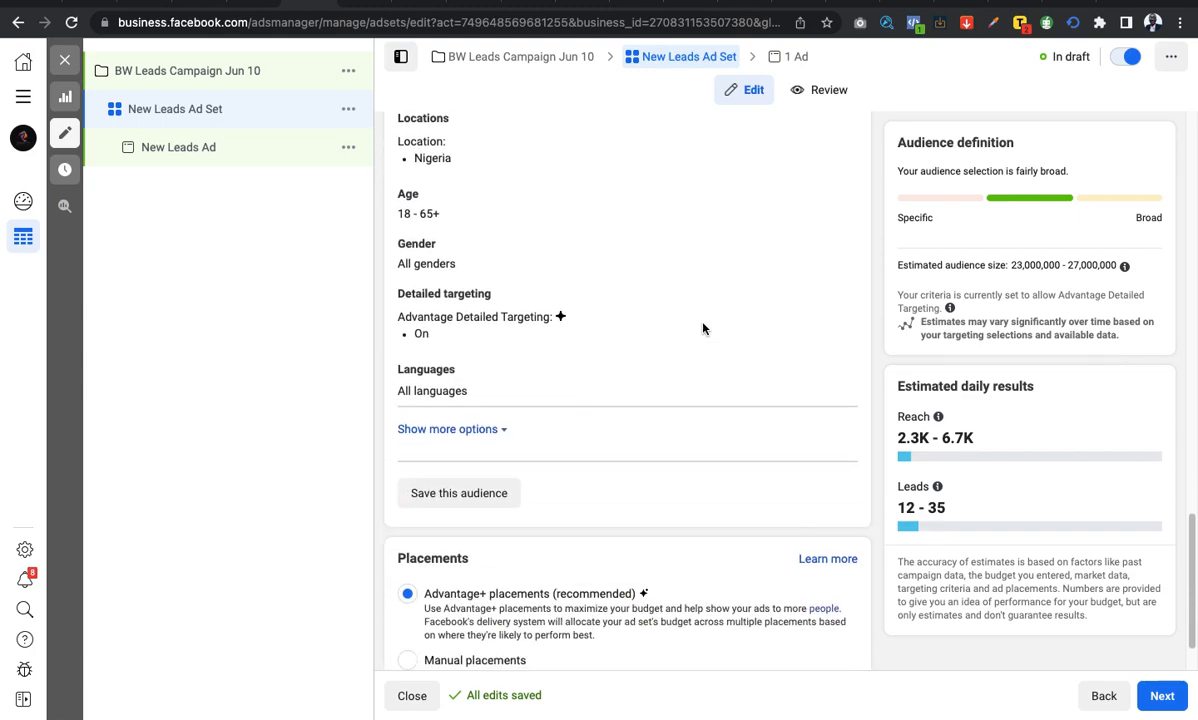
scroll(703, 328, up, 15)
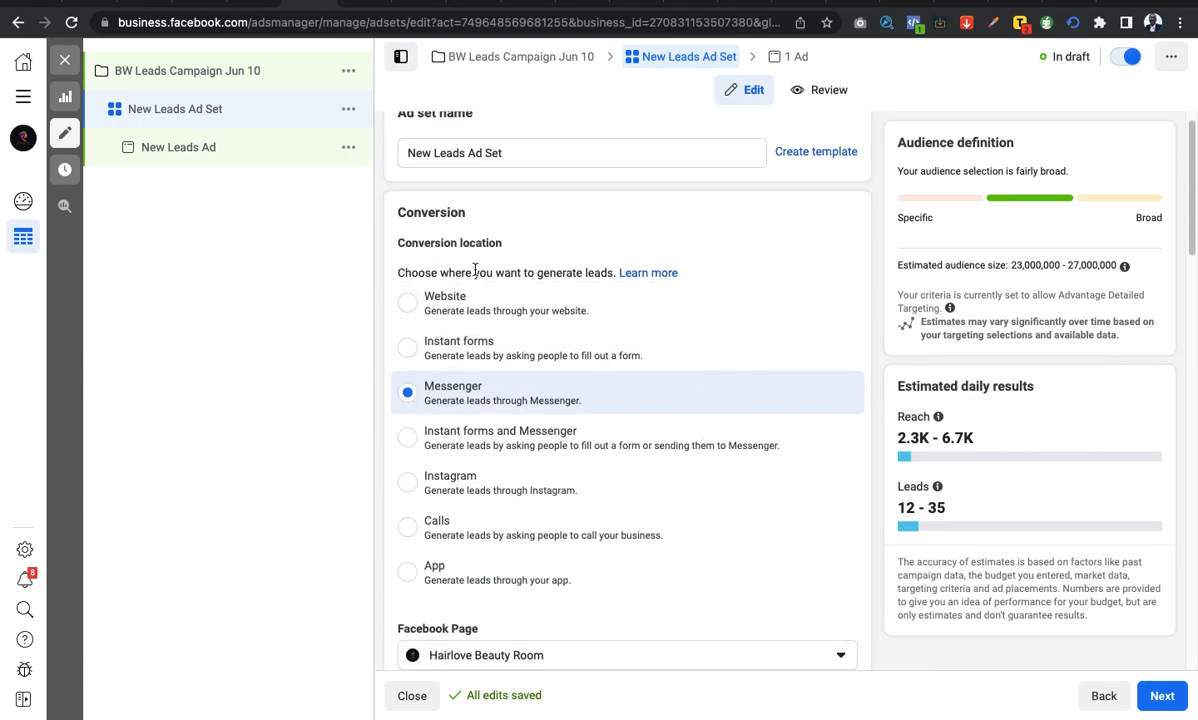
Set the ad set's conversion location to Instant forms.
scroll(548, 275, up, 1)
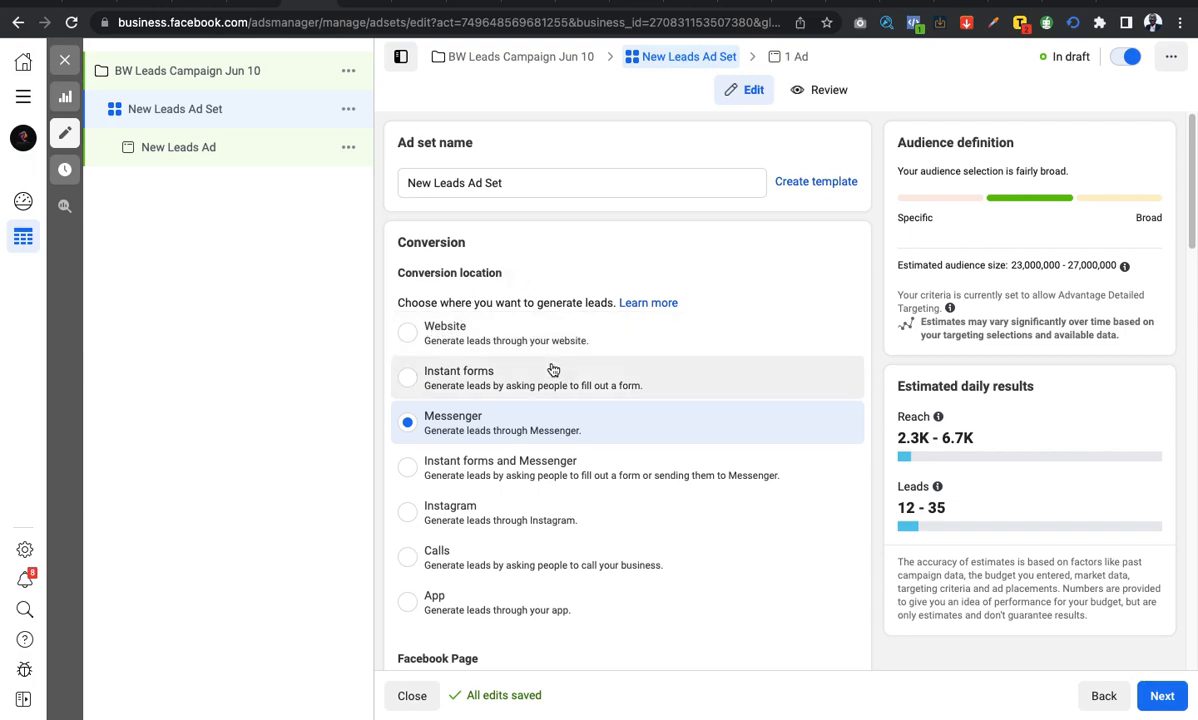
scroll(554, 370, down, 1)
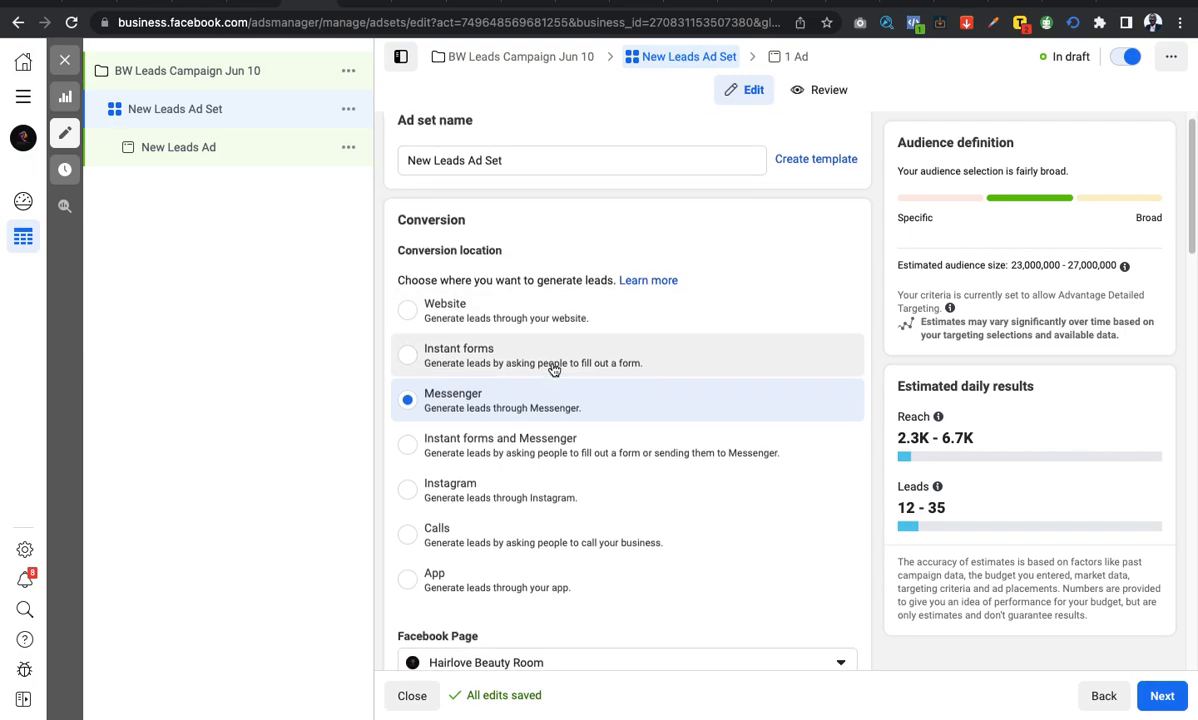
click(455, 351)
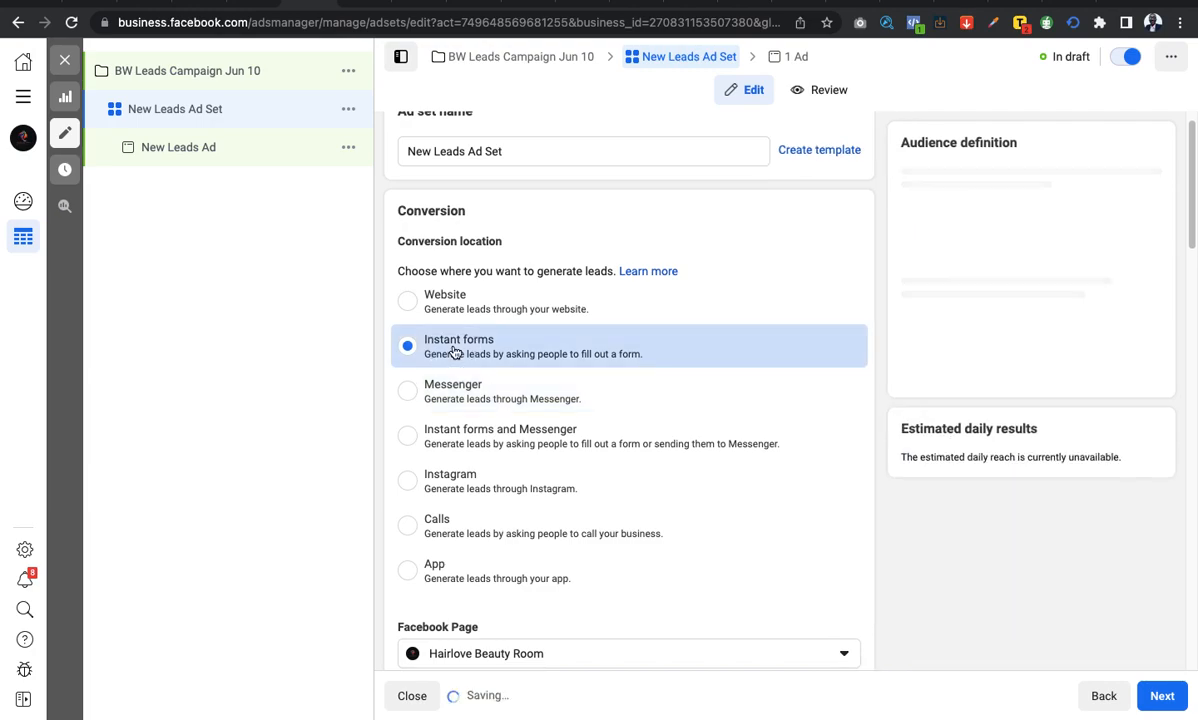
click(505, 152)
drag(505, 152, 410, 152)
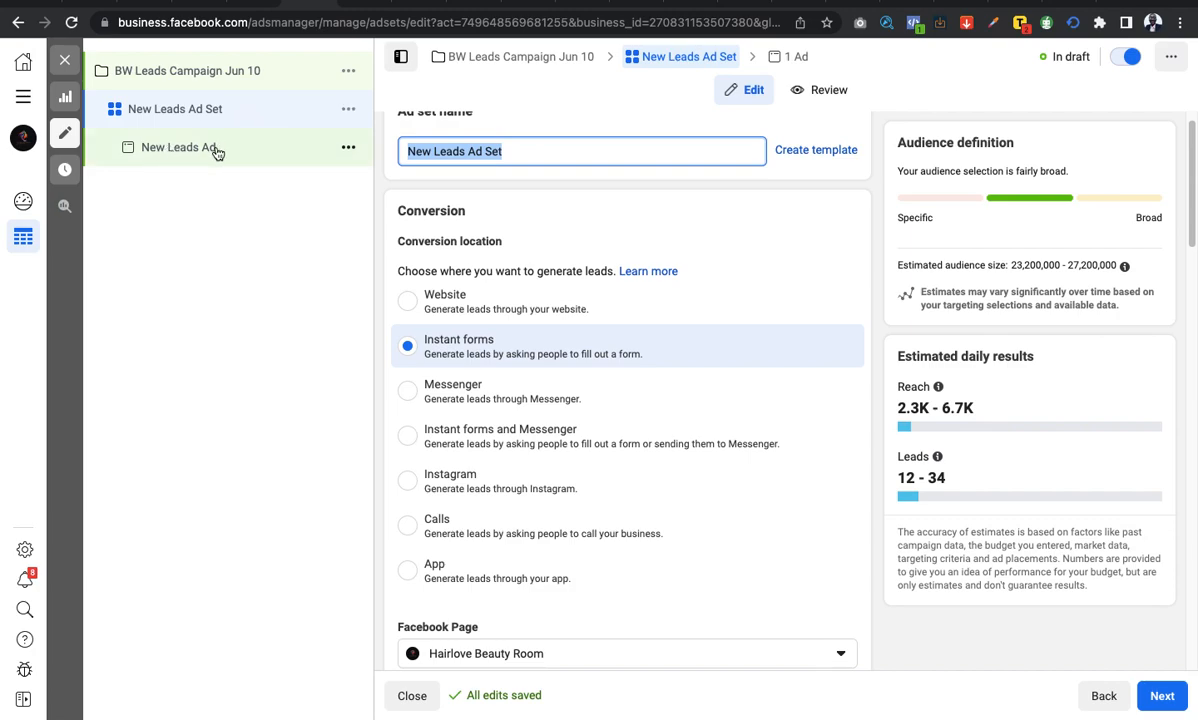
click(645, 150)
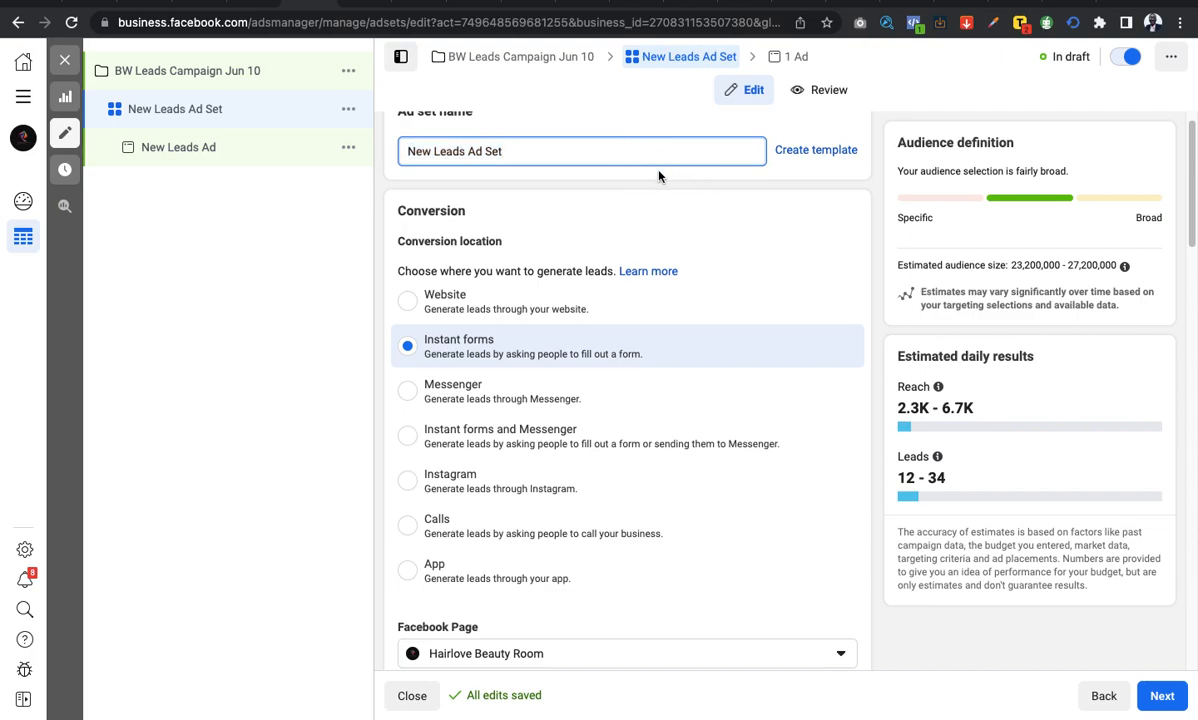
click(655, 197)
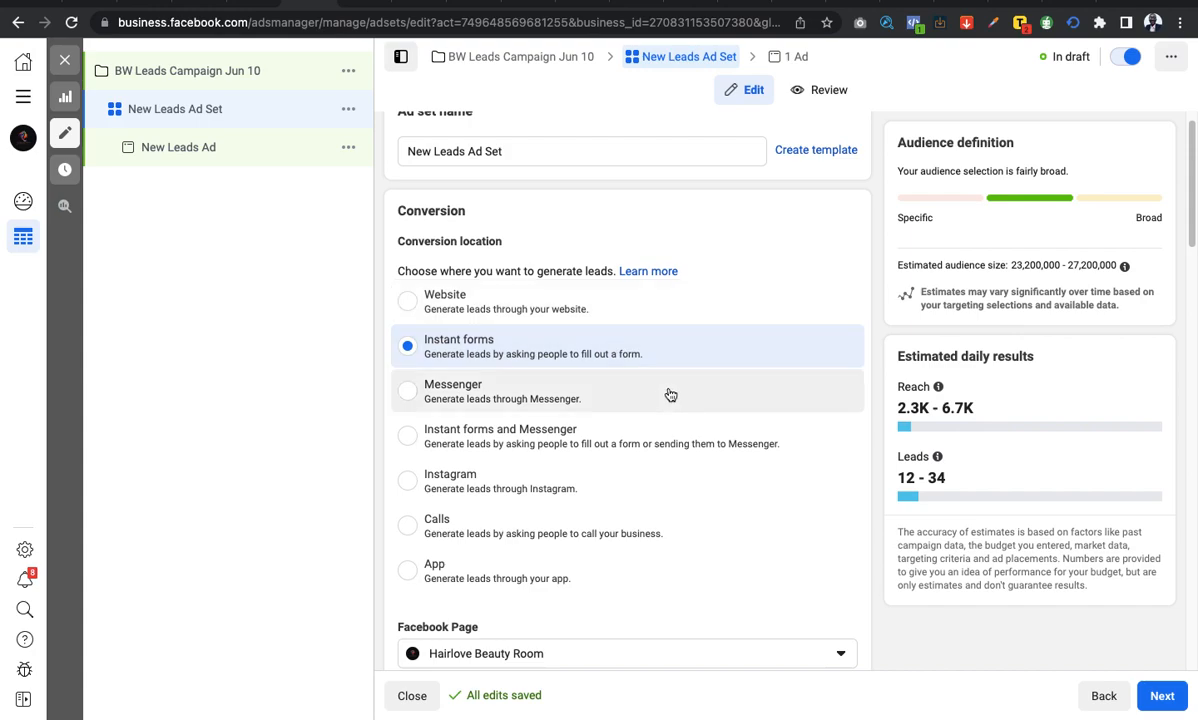
Examine the ad set's Facebook Page, dynamic creative, optimization and delivery, and budget and schedule settings.
scroll(626, 390, down, 3)
scroll(626, 390, down, 1)
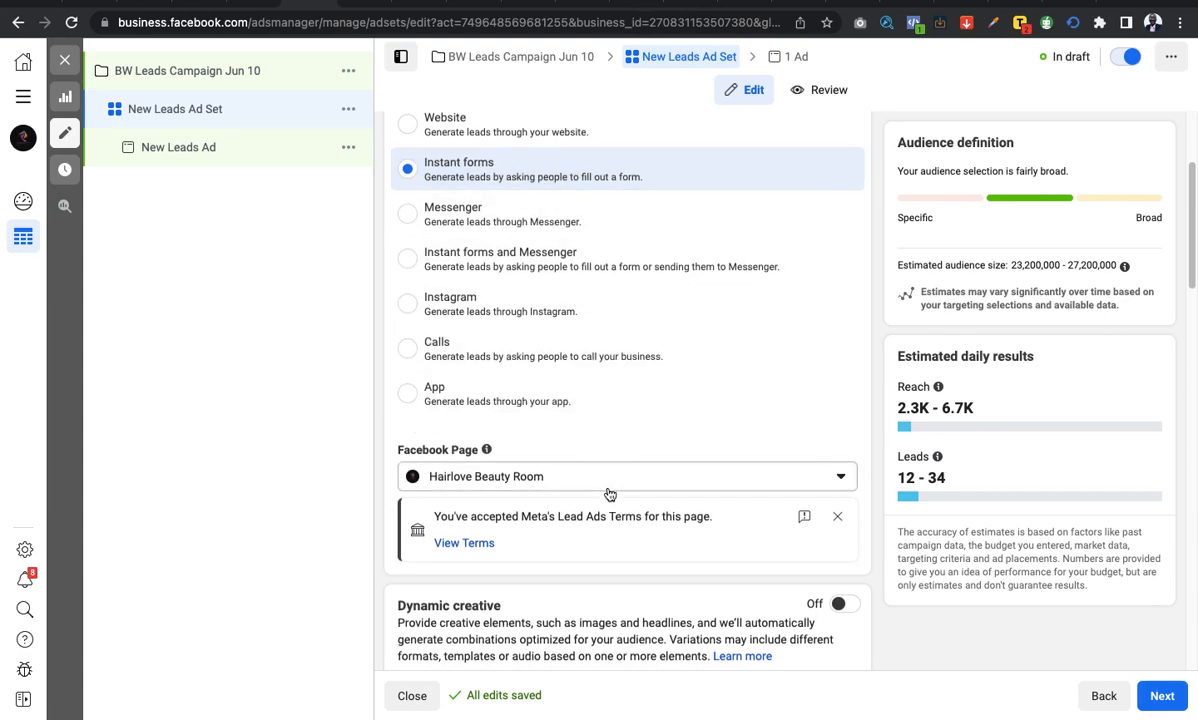
scroll(600, 488, down, 1)
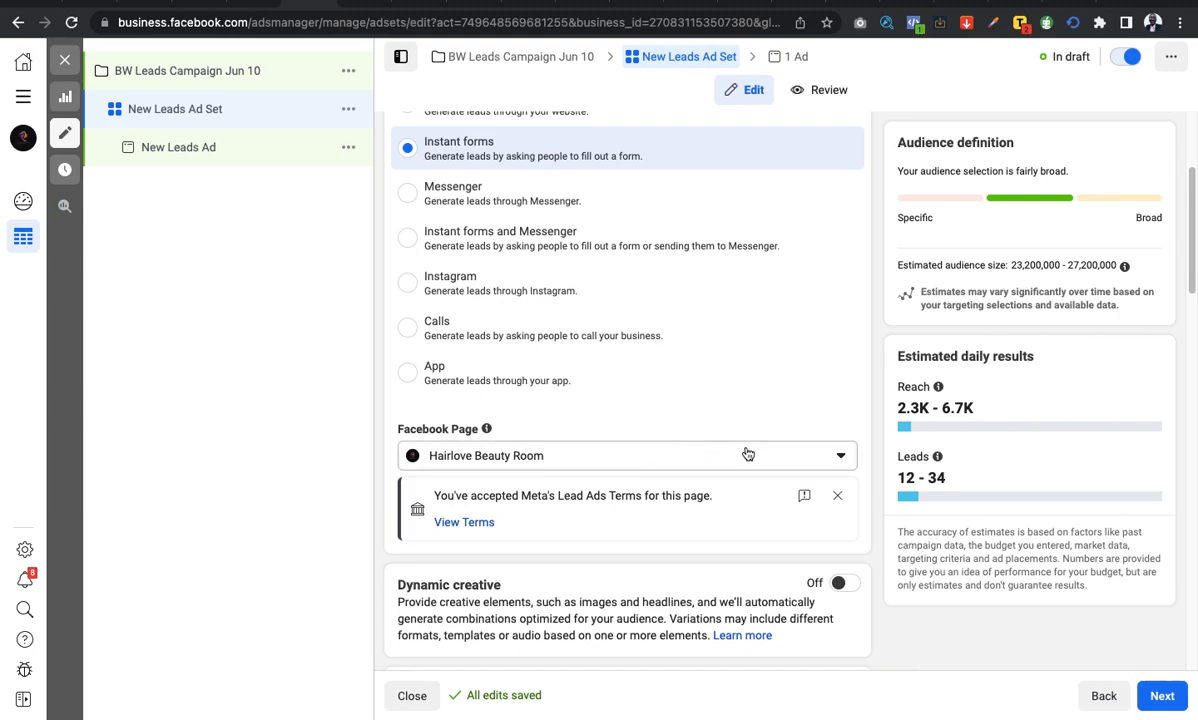
scroll(700, 452, down, 3)
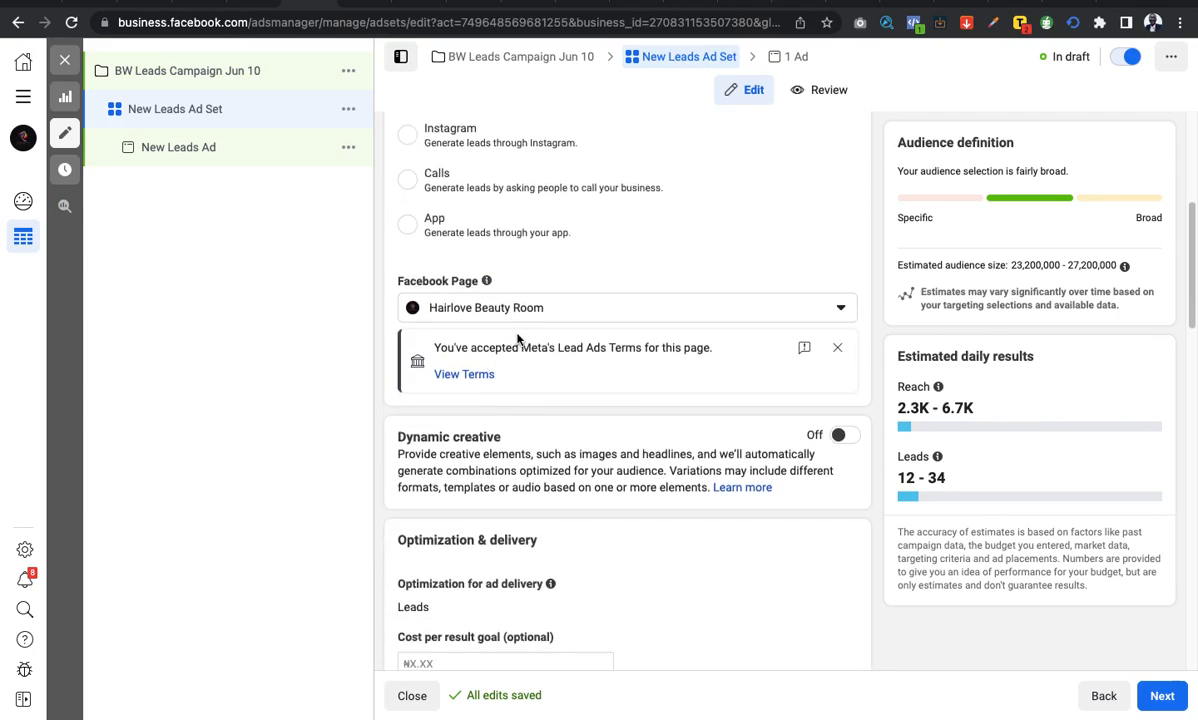
scroll(620, 342, up, 1)
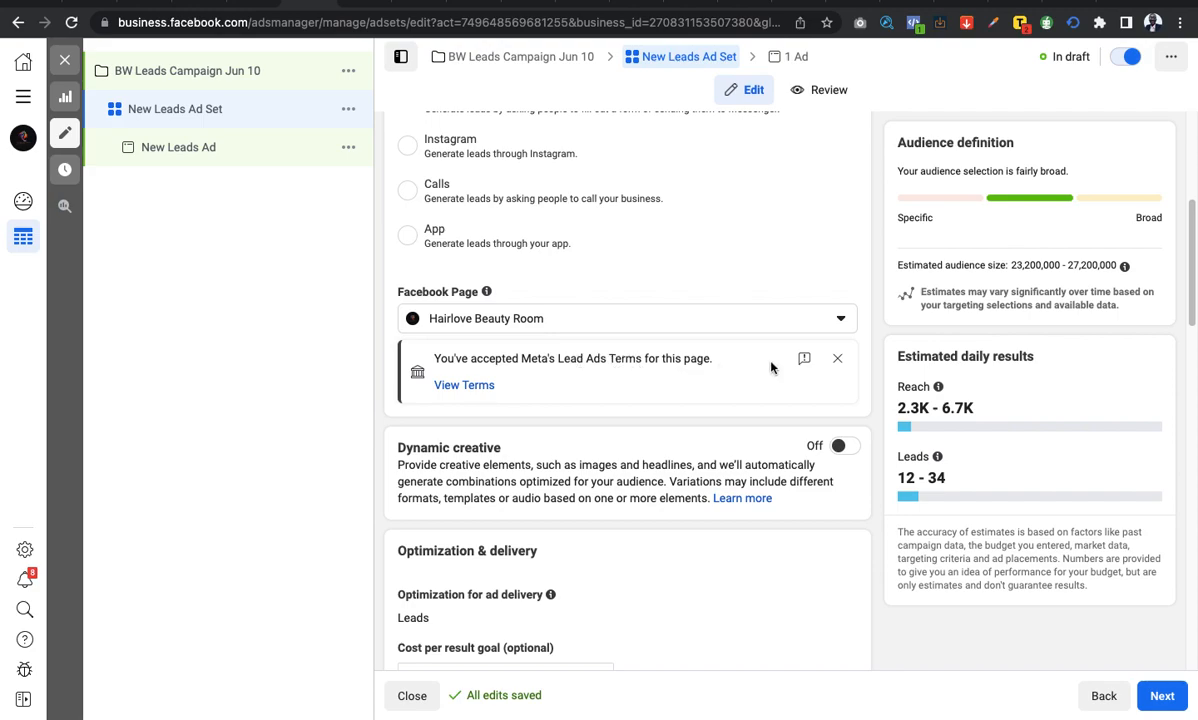
scroll(706, 397, down, 1)
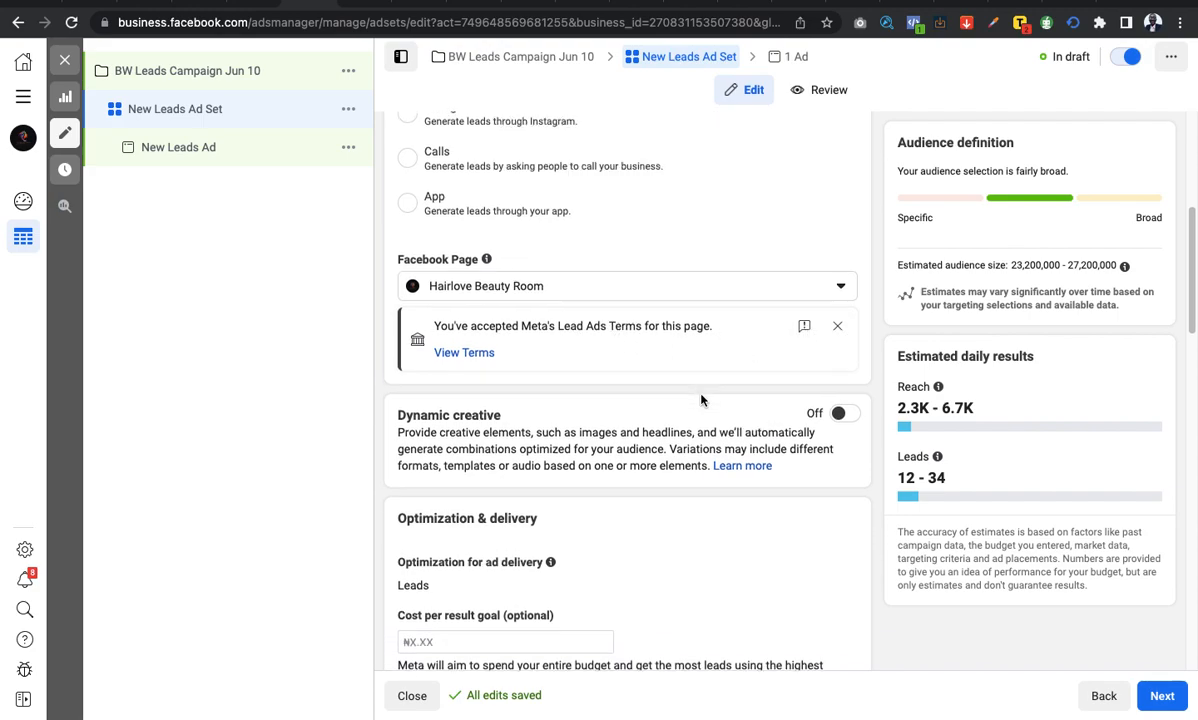
scroll(713, 357, down, 4)
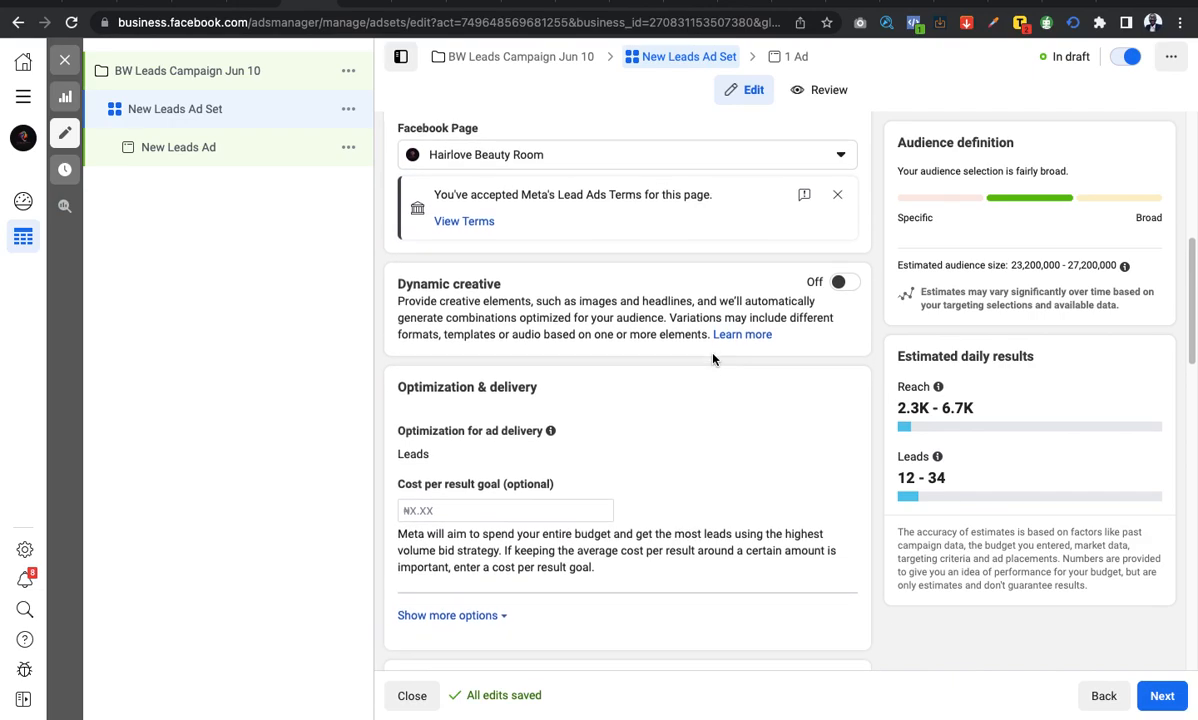
scroll(713, 359, down, 6)
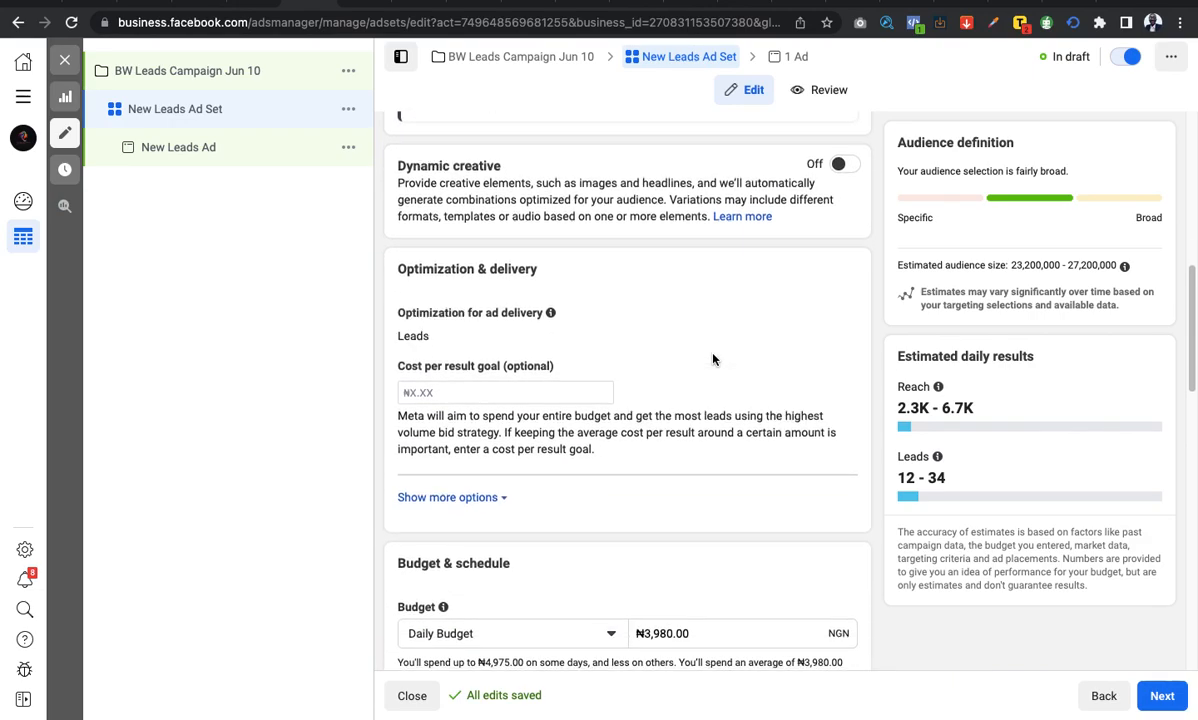
scroll(713, 359, up, 4)
scroll(700, 366, down, 3)
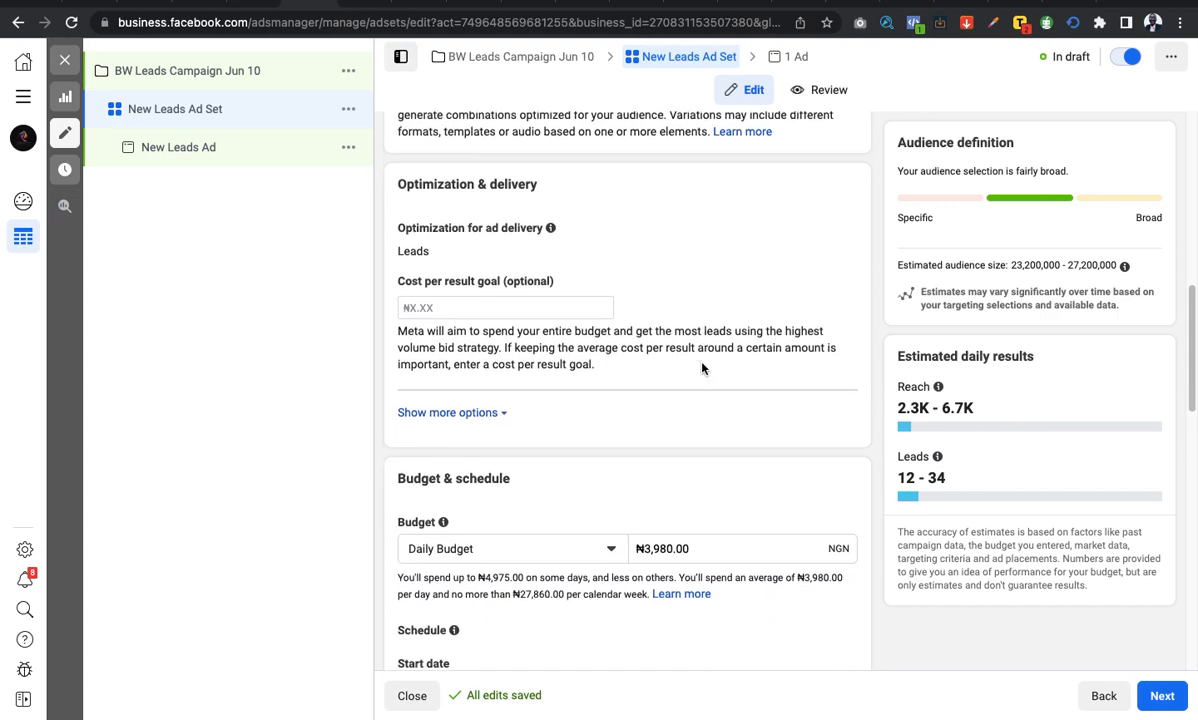
scroll(703, 368, down, 4)
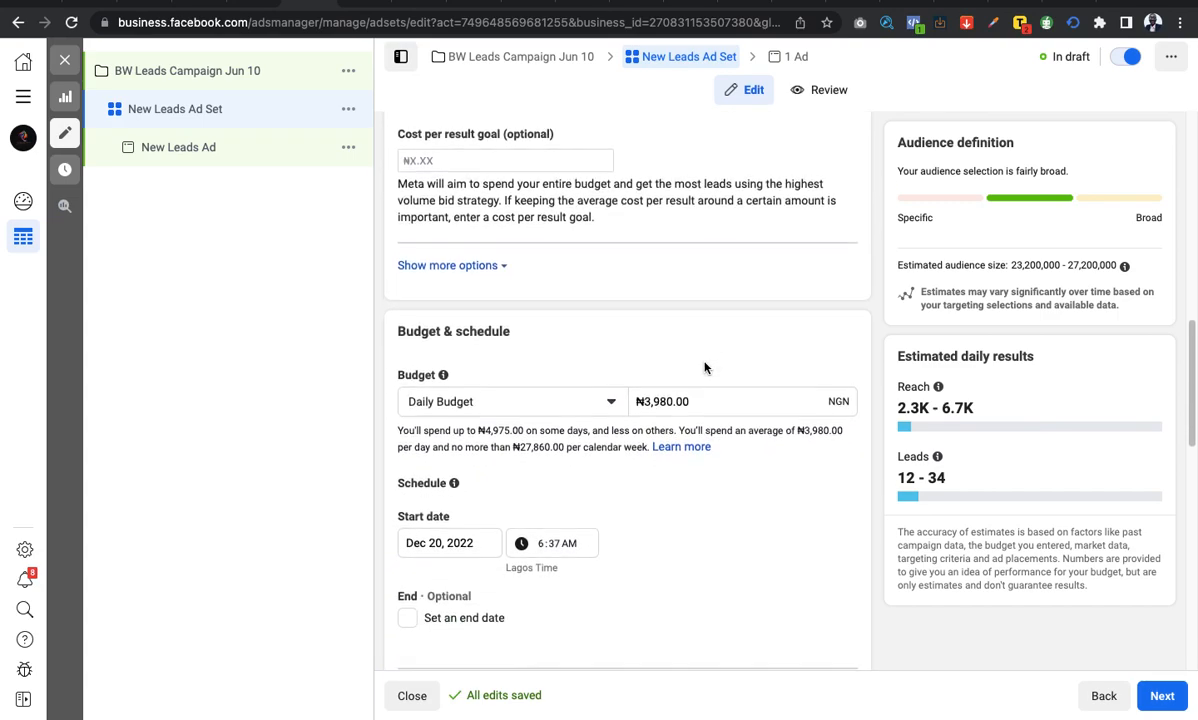
scroll(704, 368, down, 3)
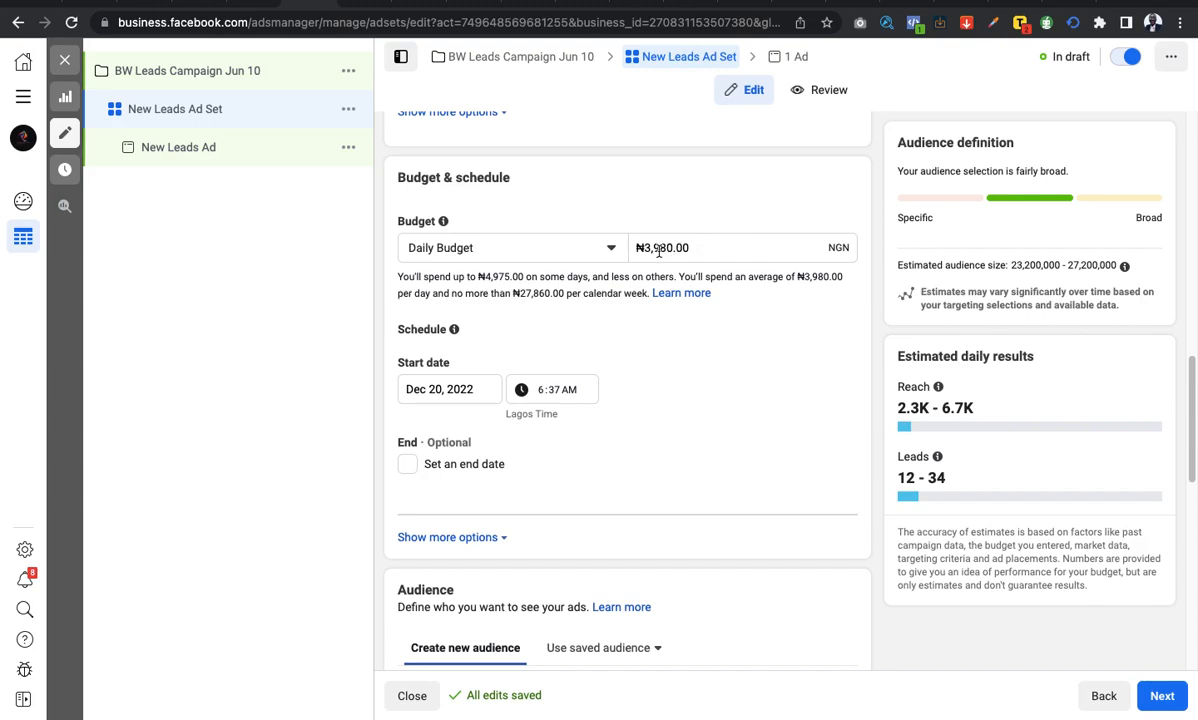
Set the ad set's daily budget to ₦5,000.
click(659, 248)
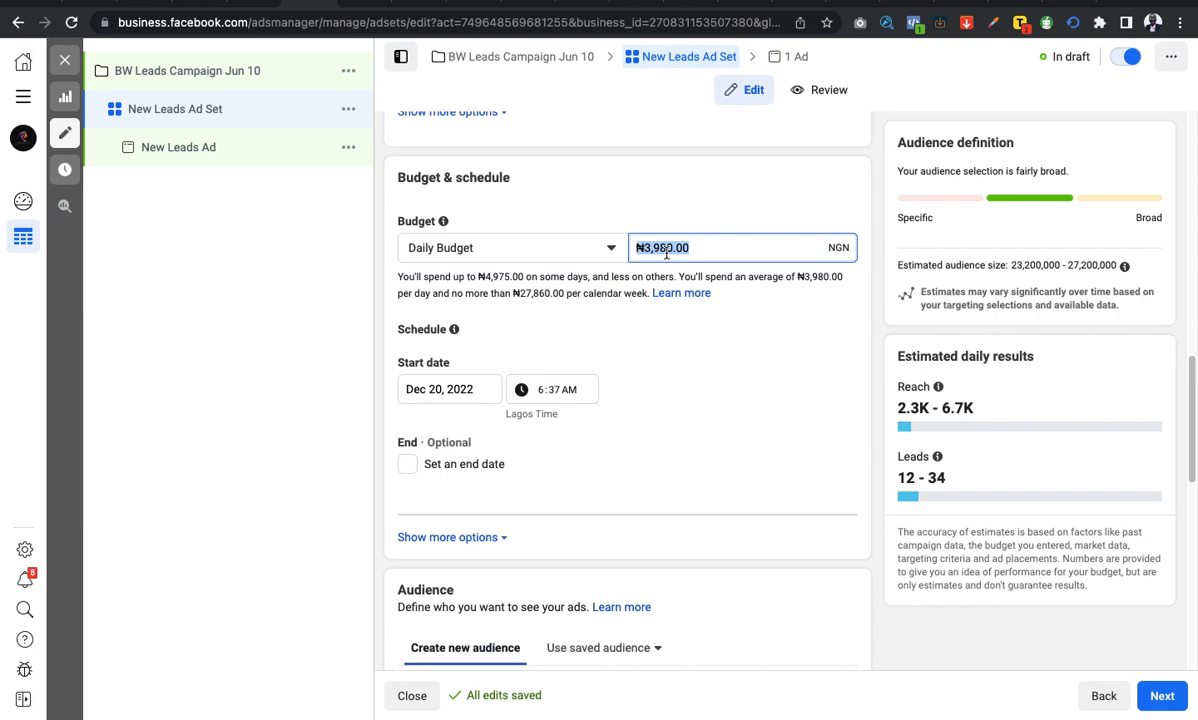
text(5000)
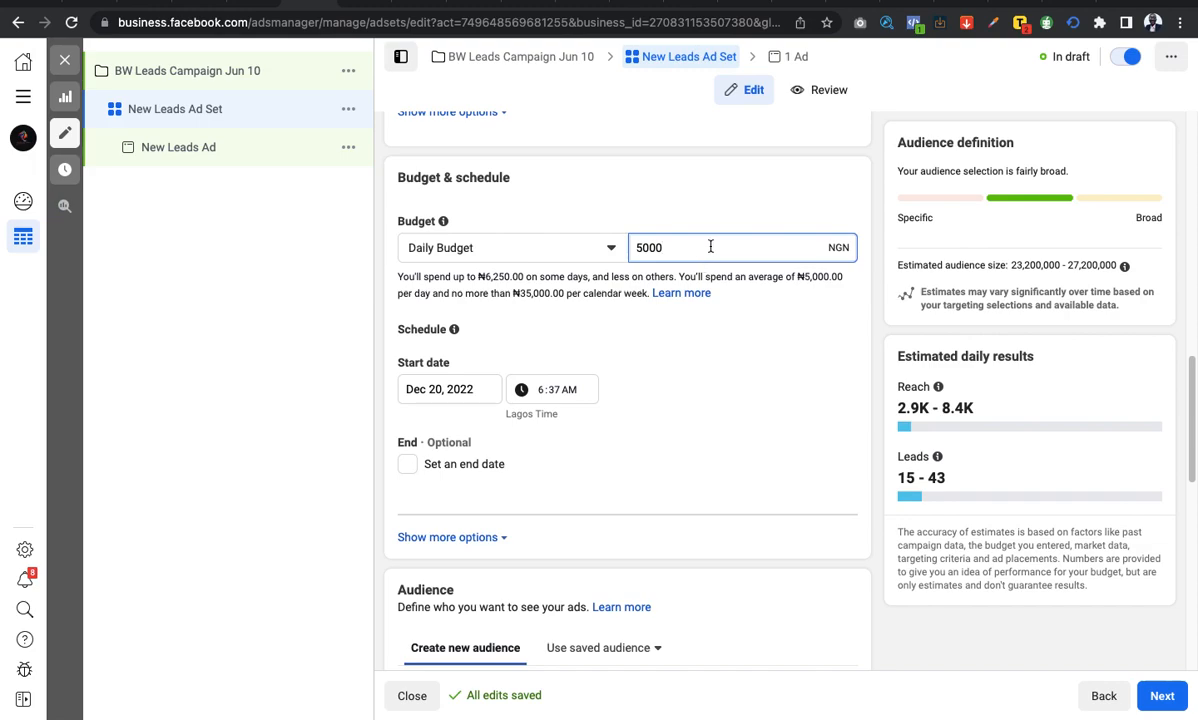
click(768, 313)
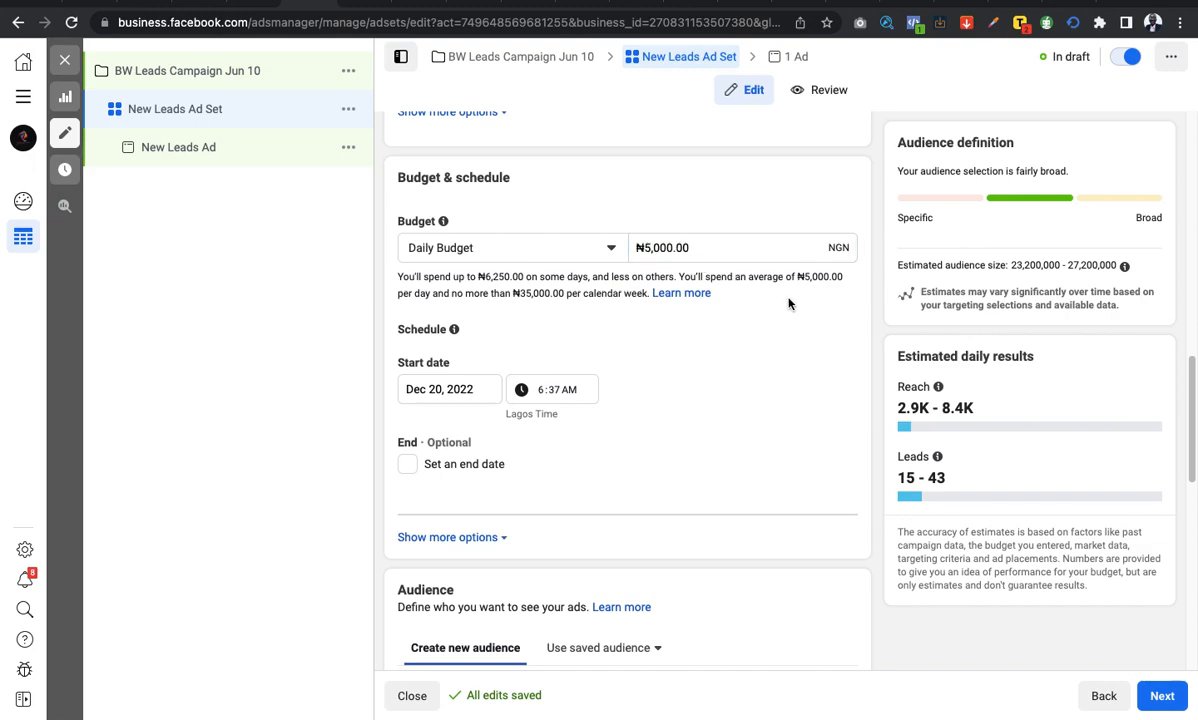
Examine the ad set's budget estimates, start date, optional end date and audience settings.
scroll(788, 304, down, 1)
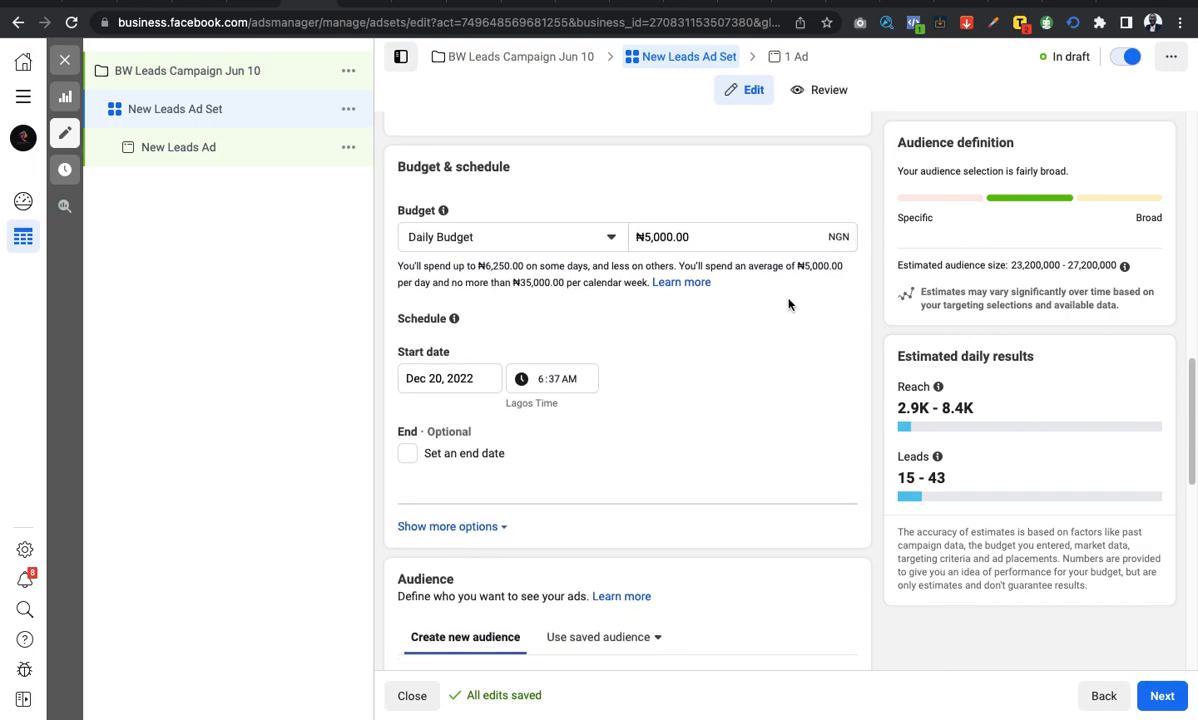
scroll(762, 283, down, 1)
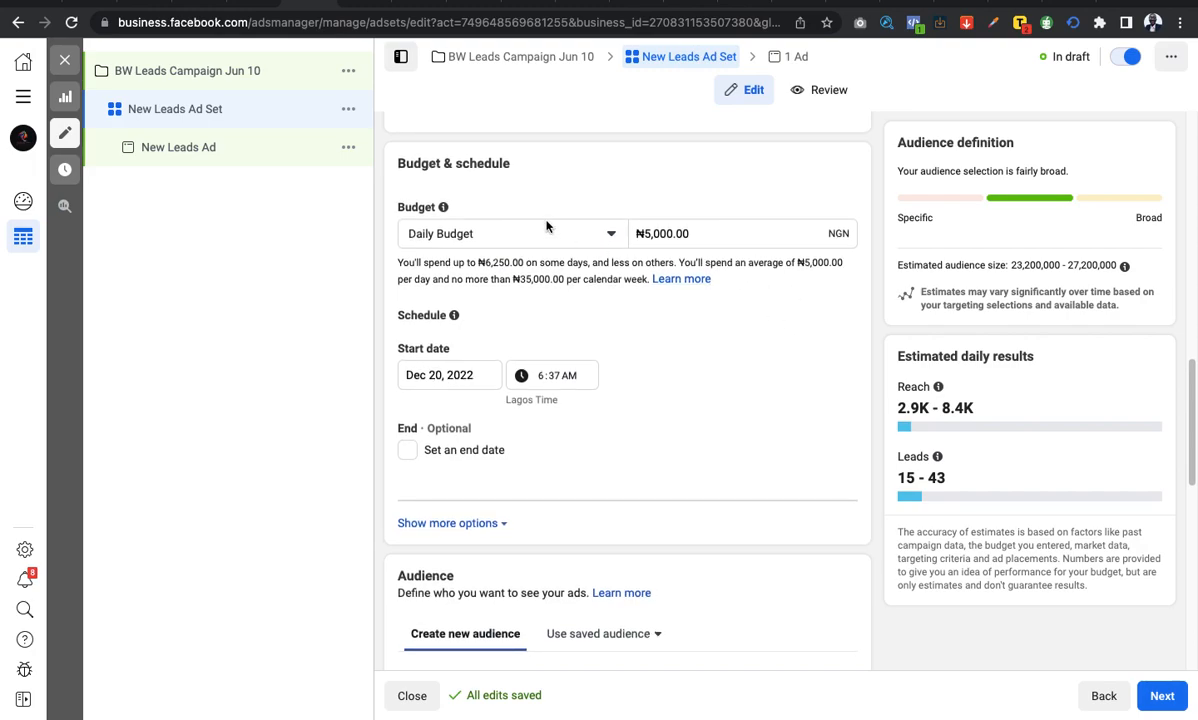
scroll(676, 287, down, 3)
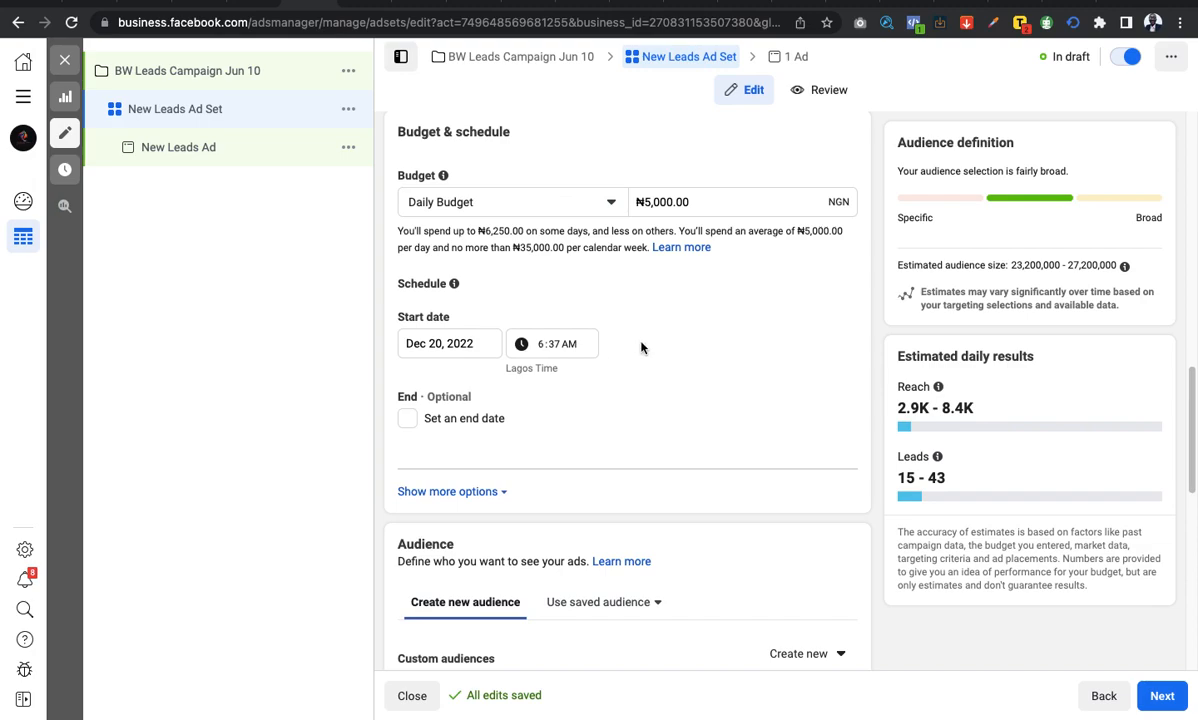
scroll(685, 340, down, 3)
scroll(680, 315, down, 2)
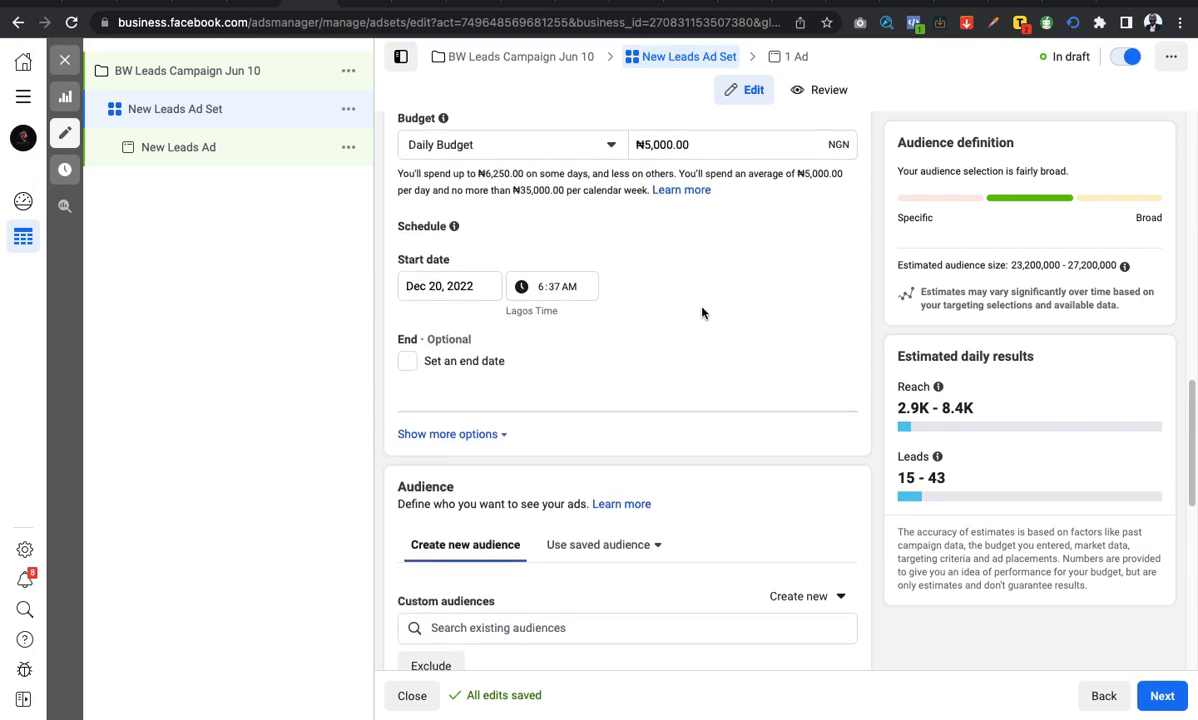
scroll(703, 313, down, 1)
scroll(718, 341, down, 1)
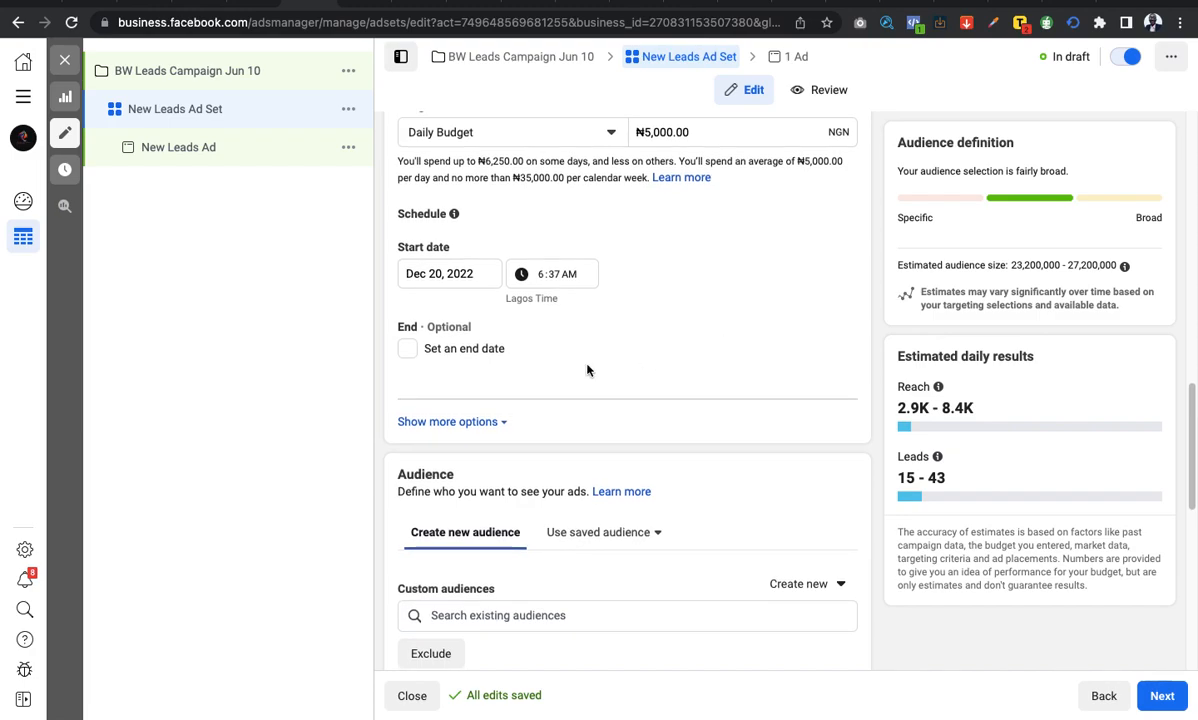
scroll(752, 329, up, 2)
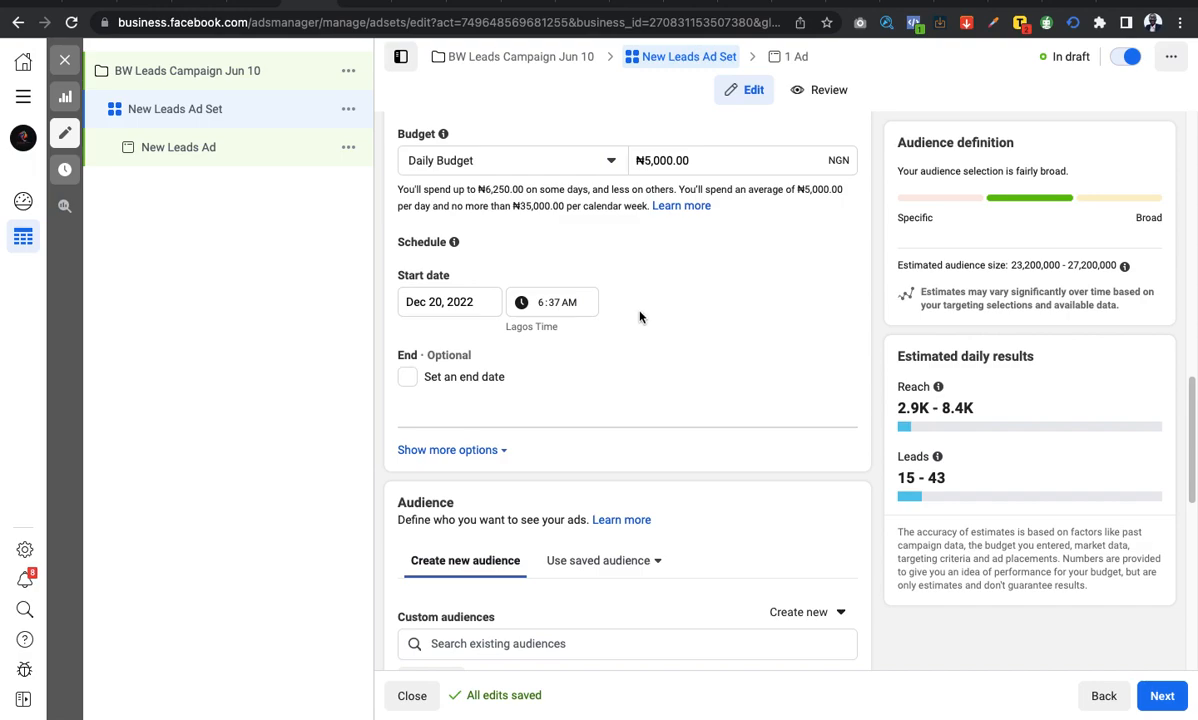
scroll(640, 317, down, 4)
scroll(640, 317, up, 4)
scroll(645, 309, down, 5)
scroll(645, 309, down, 3)
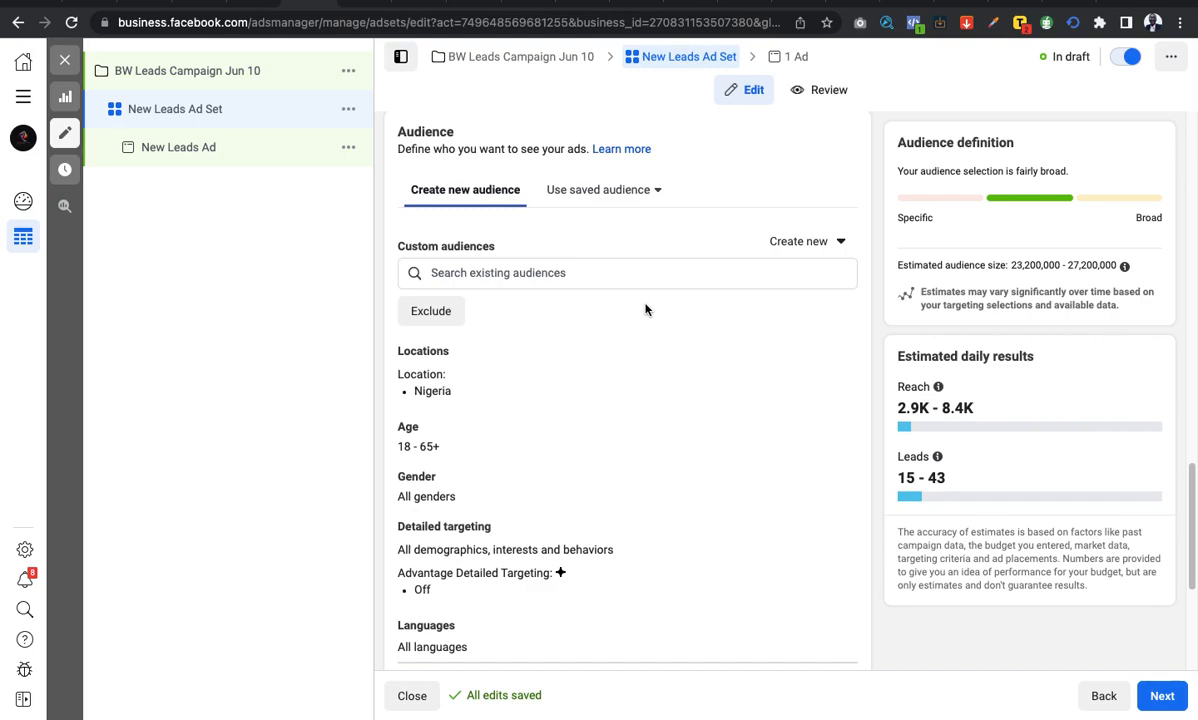
Check the available saved audiences and preview the targeting details of HLBR Post Eng Aud without applying it.
scroll(631, 334, down, 1)
scroll(615, 255, up, 2)
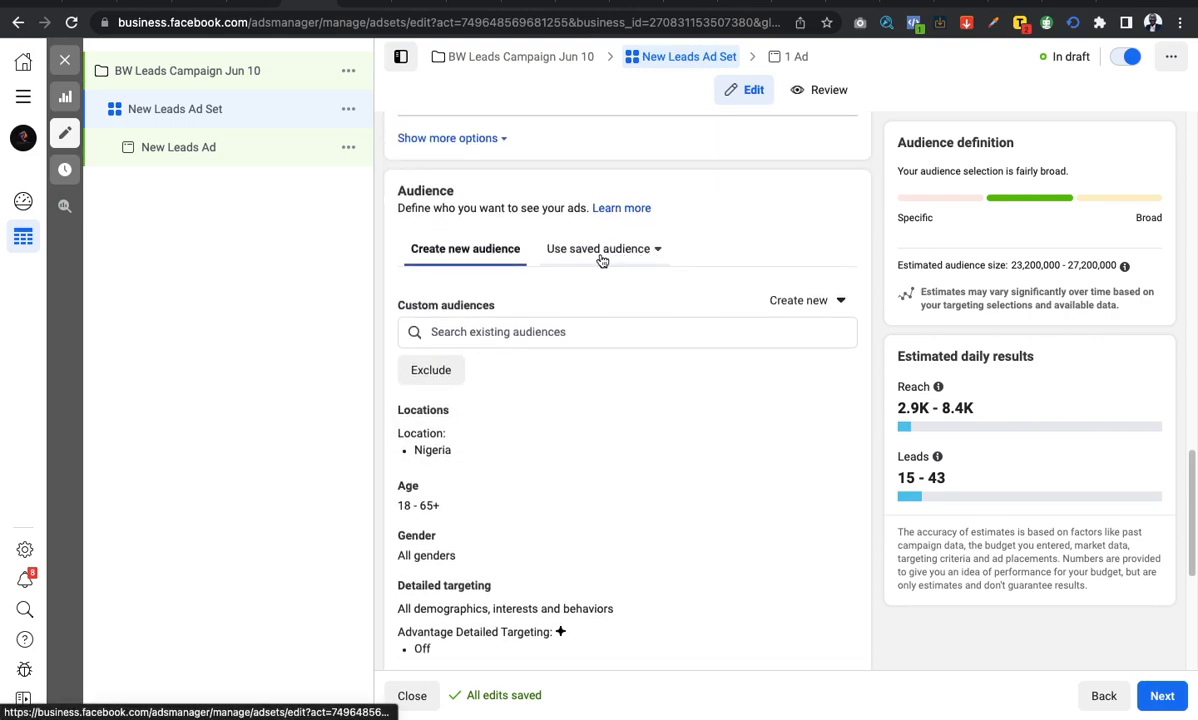
click(644, 252)
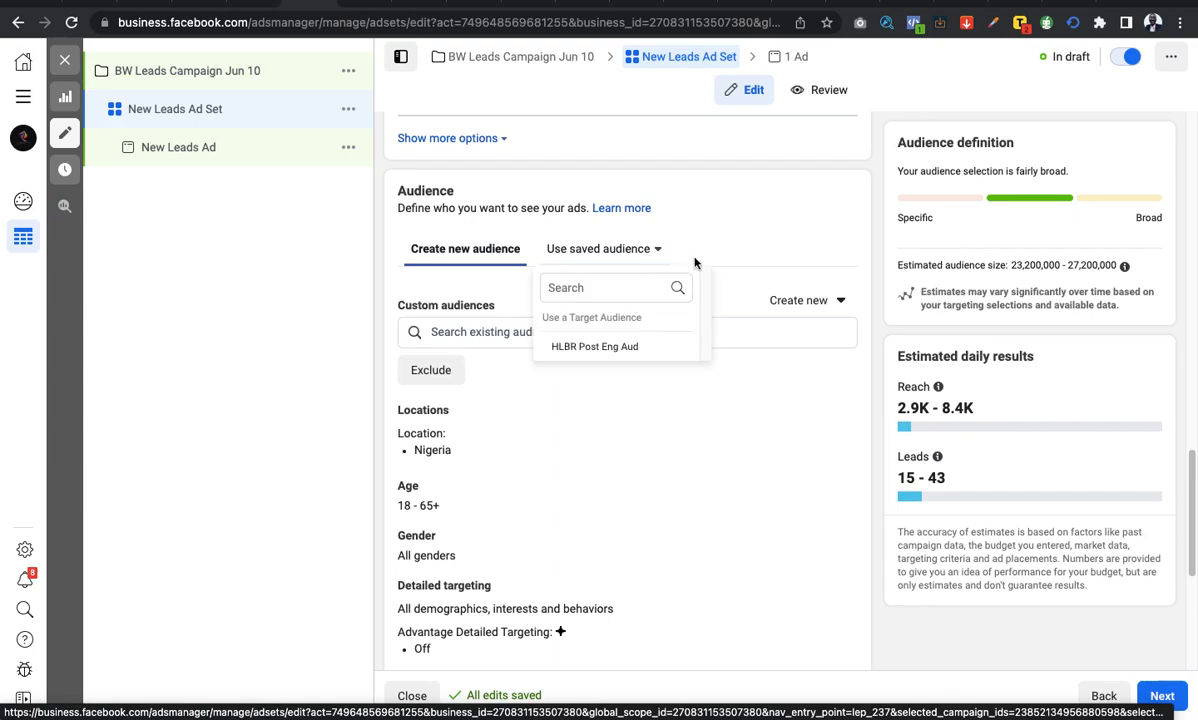
mouse_move(615, 348)
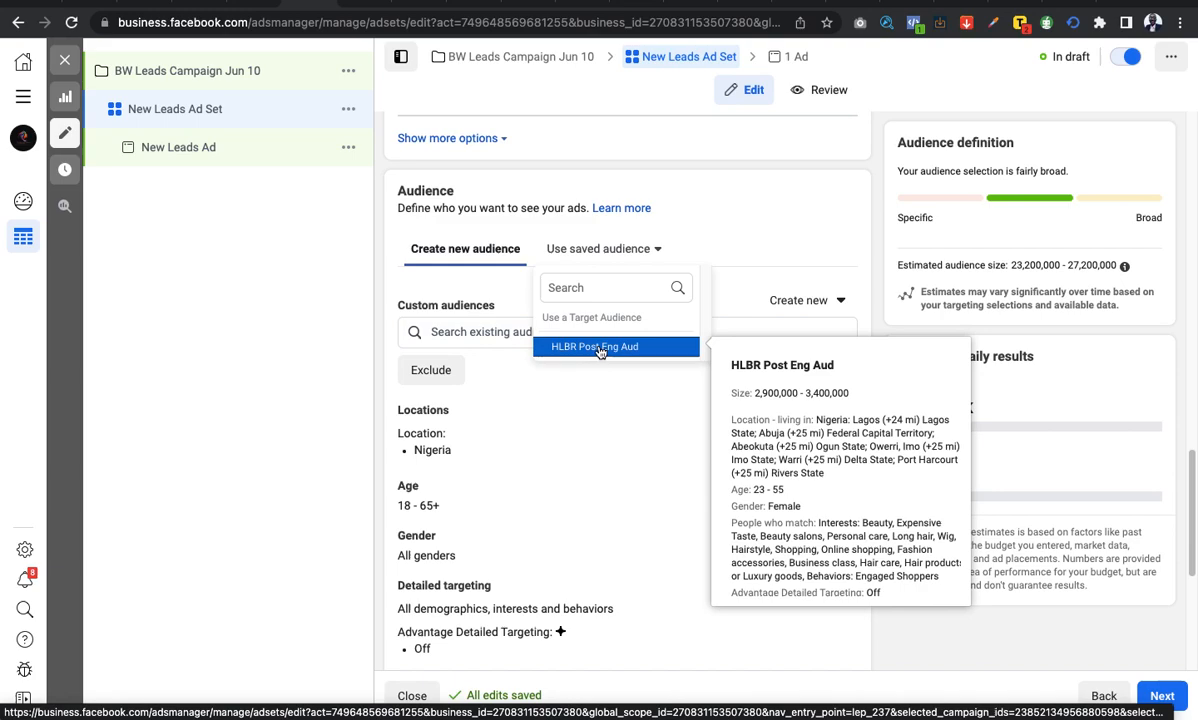
click(753, 248)
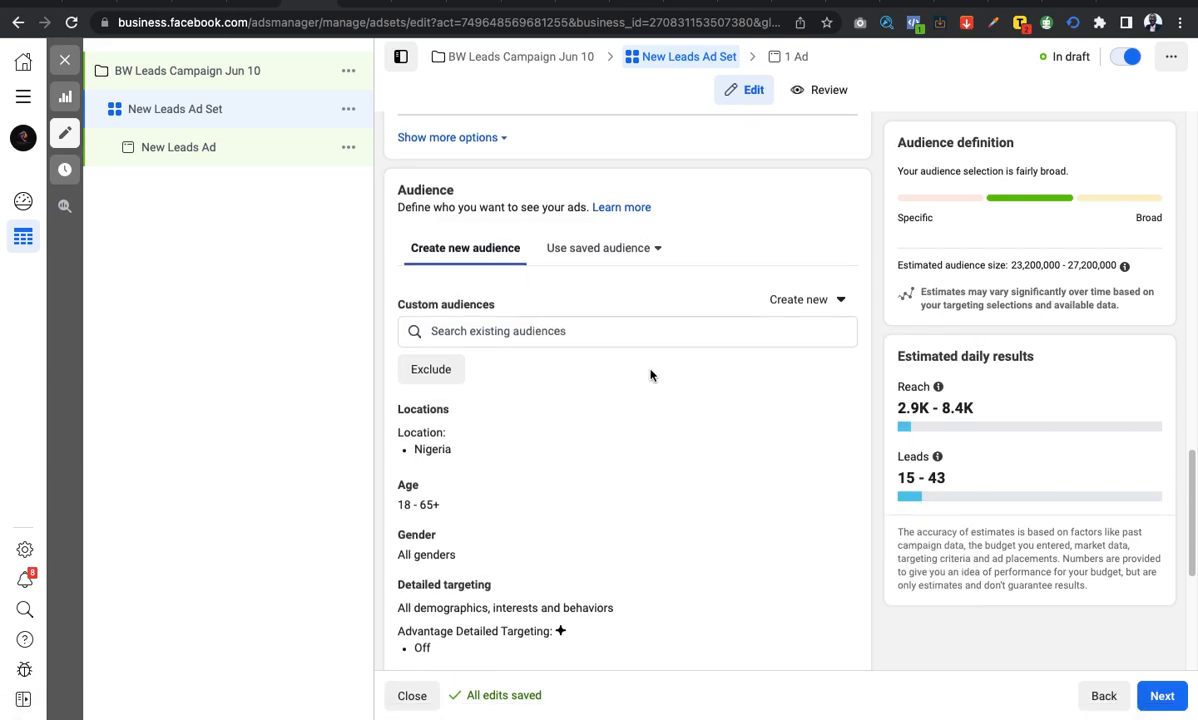
Edit the audience locations to target only people living in this location.
scroll(650, 375, down, 1)
mouse_move(585, 398)
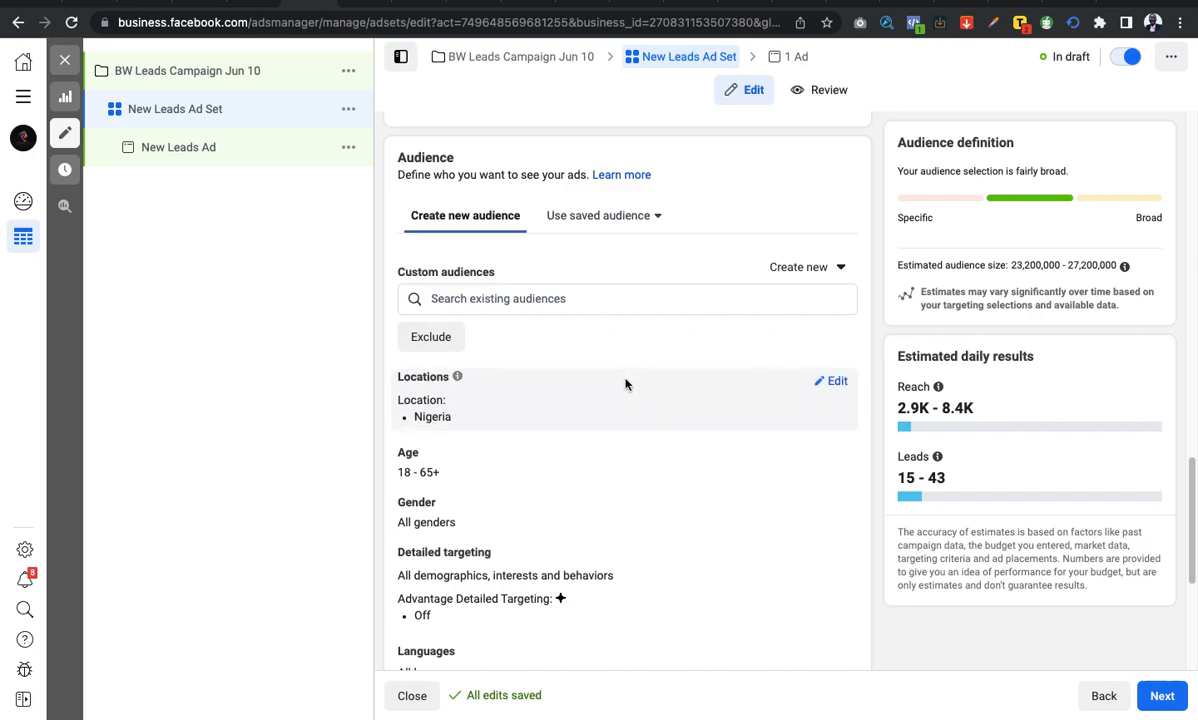
click(836, 383)
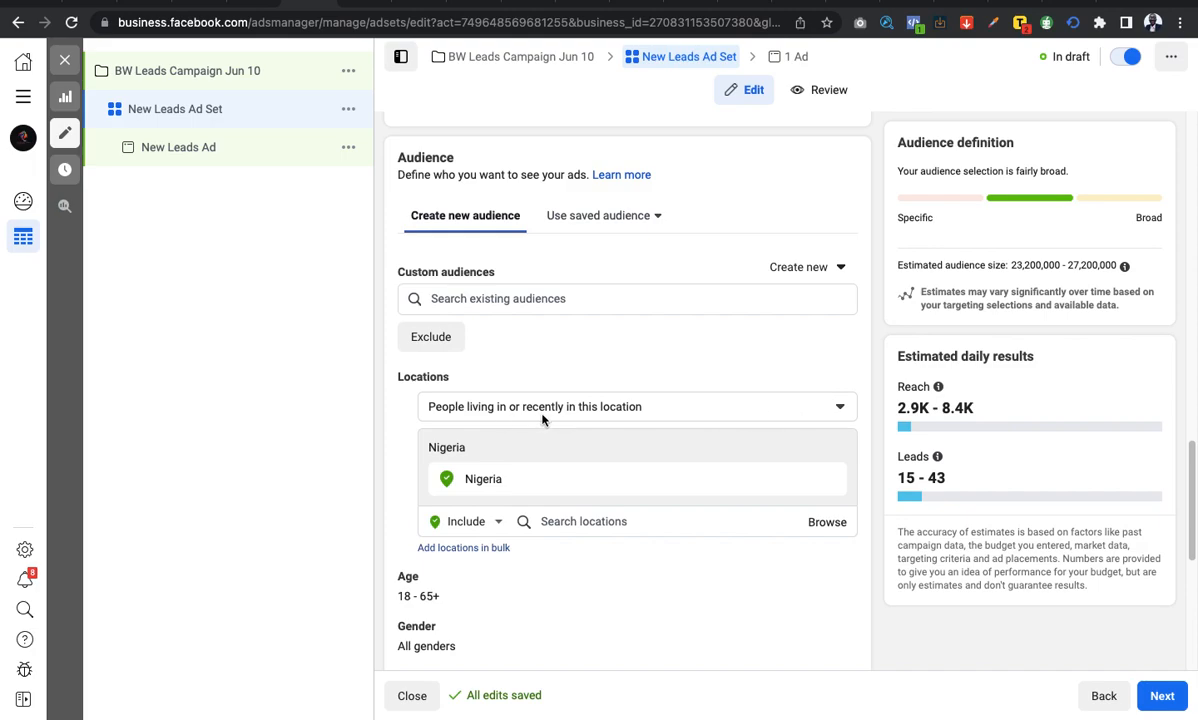
click(749, 406)
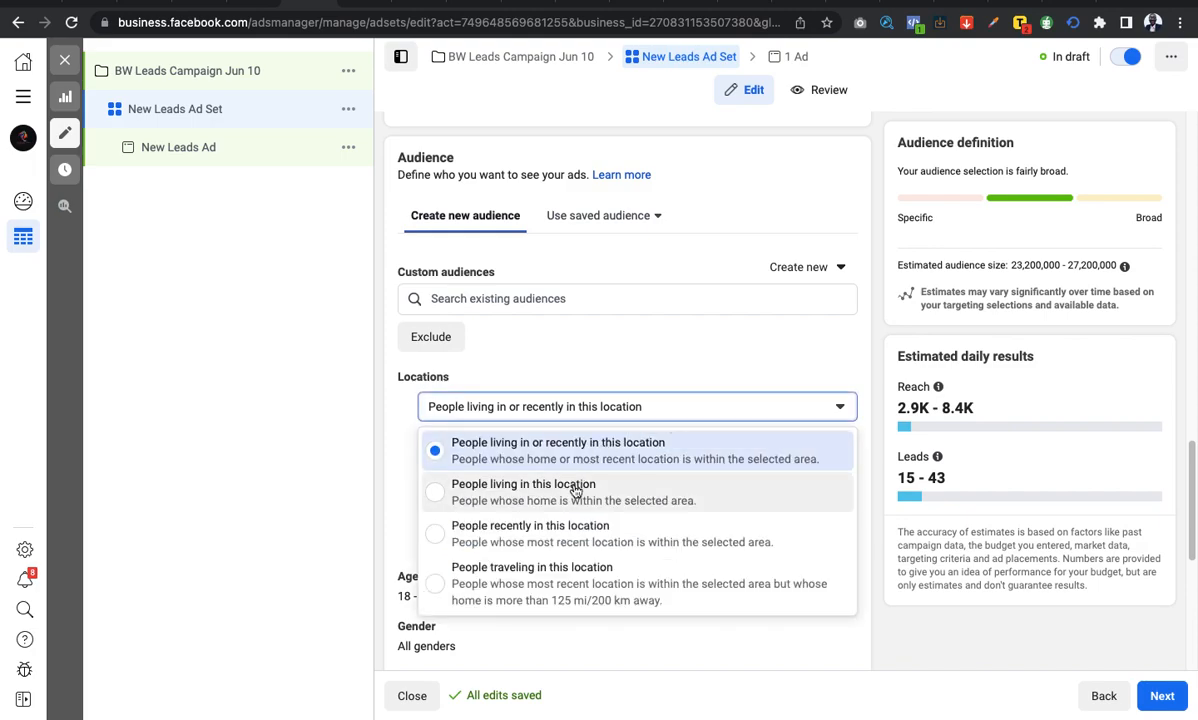
click(548, 489)
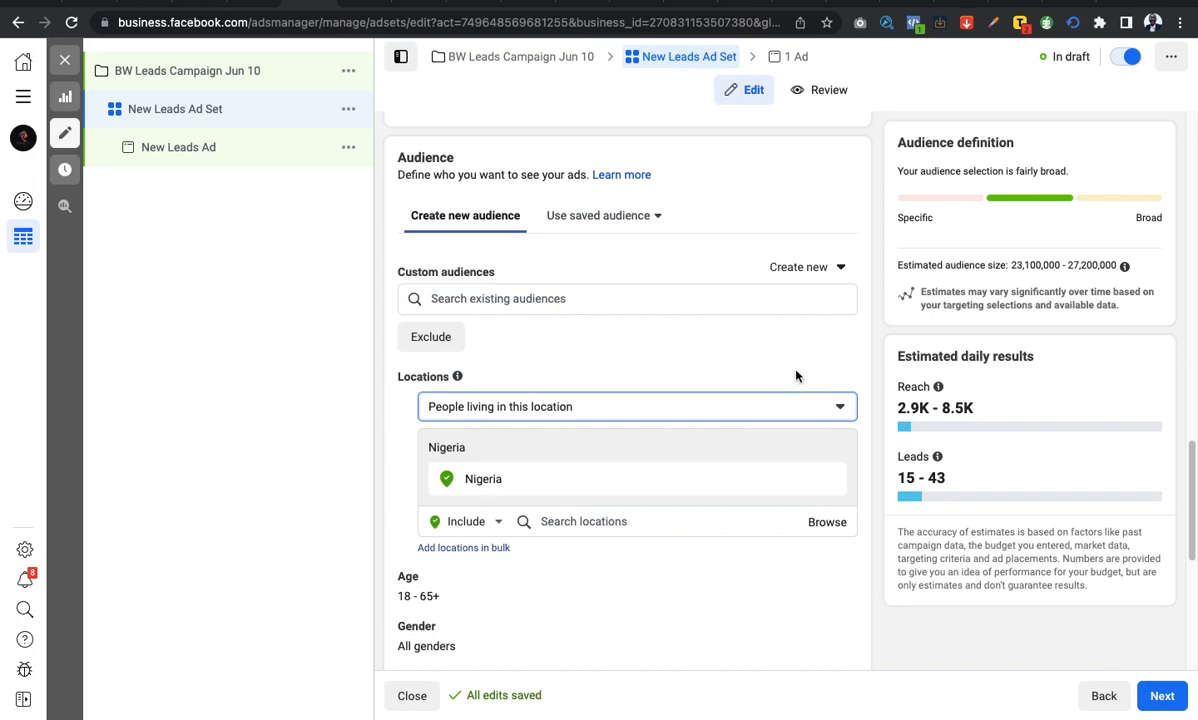
click(624, 406)
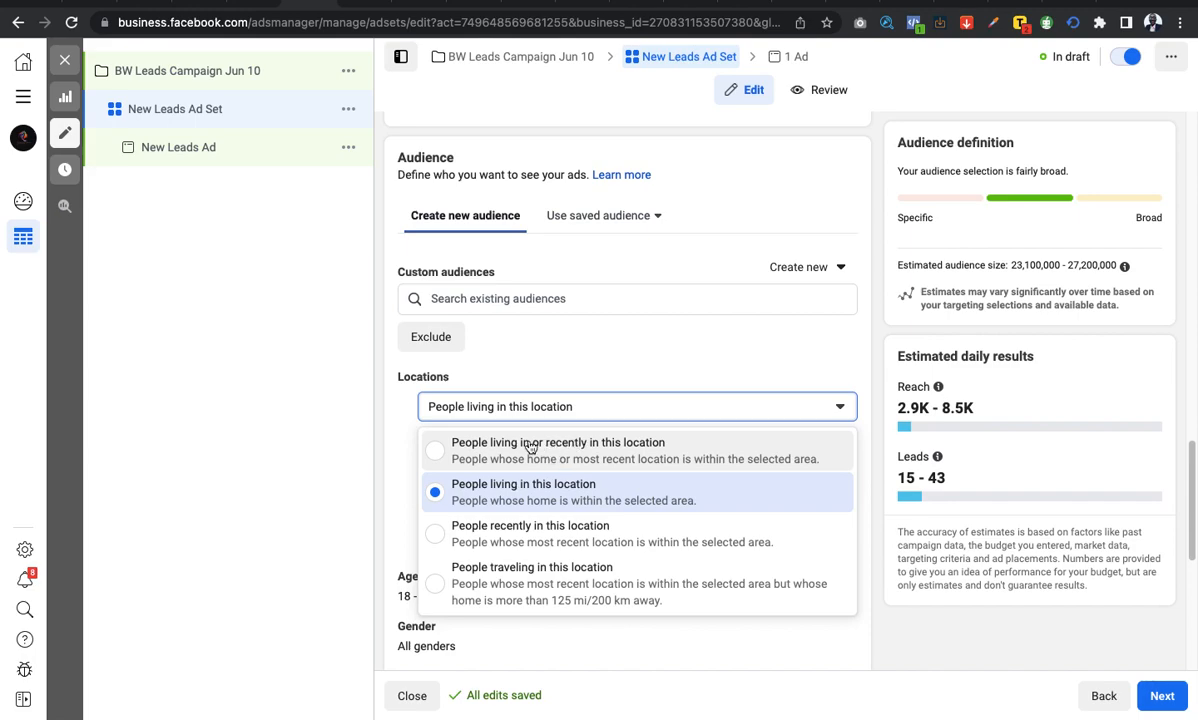
click(693, 338)
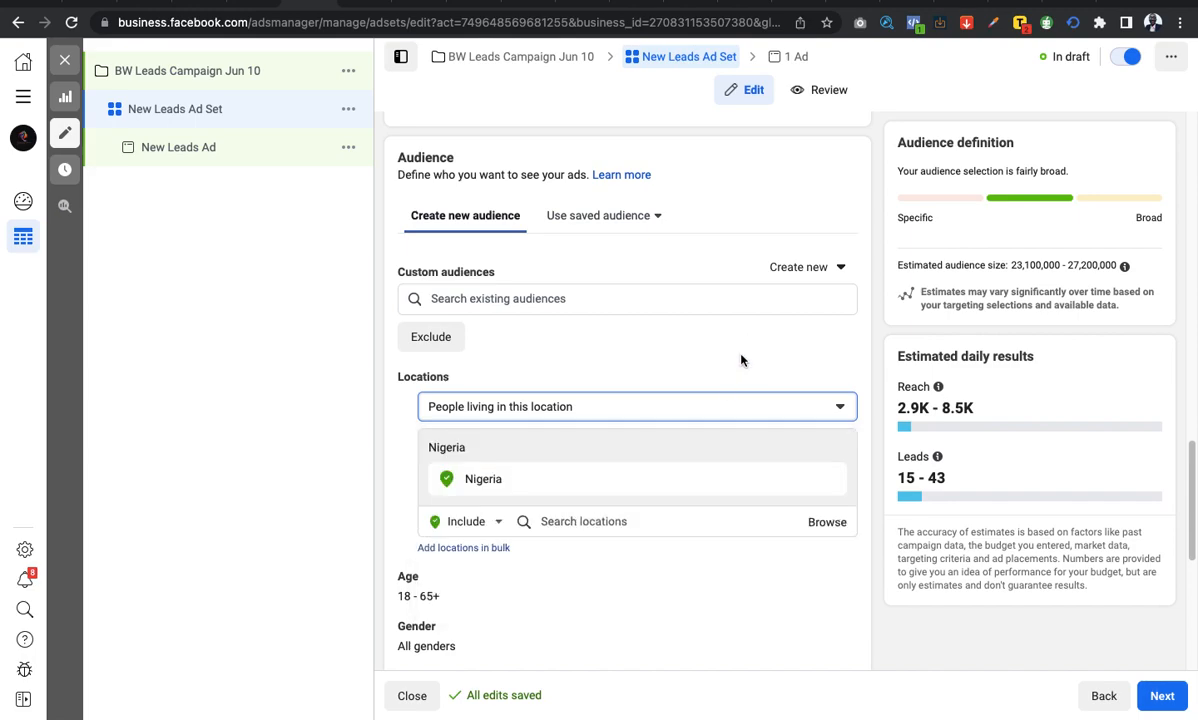
click(695, 408)
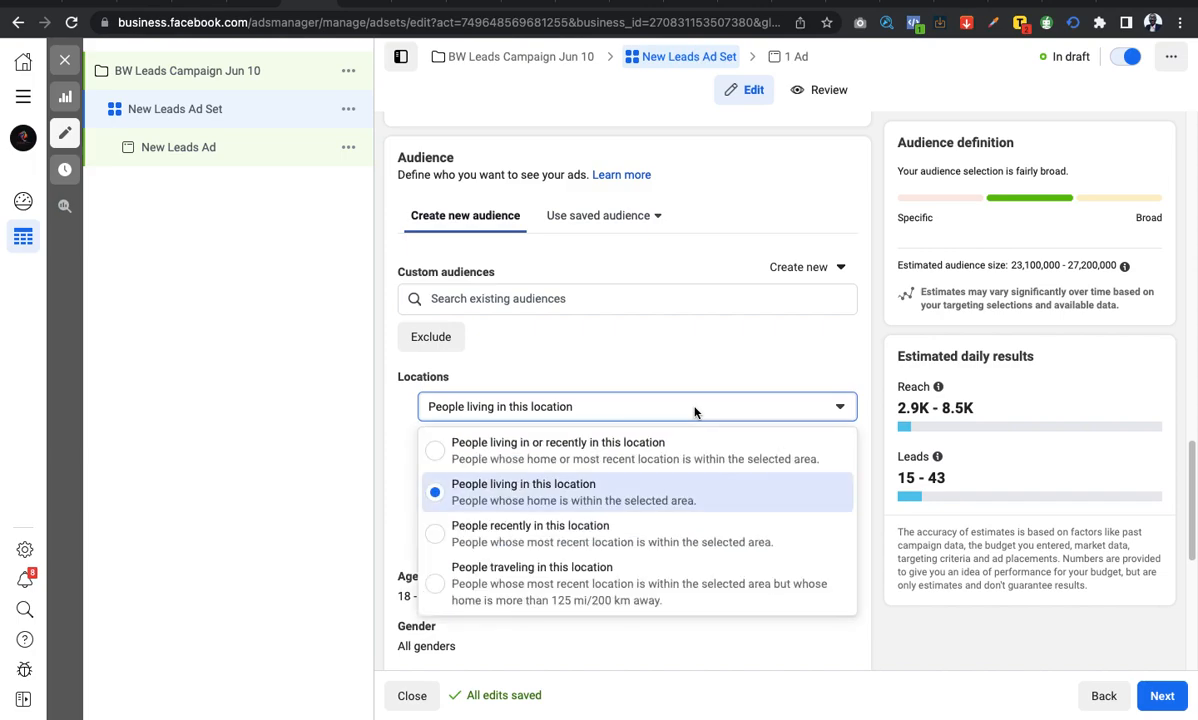
click(483, 500)
Replace Nigeria as the included audience location with the state of Lagos, Nigeria.
scroll(707, 438, down, 1)
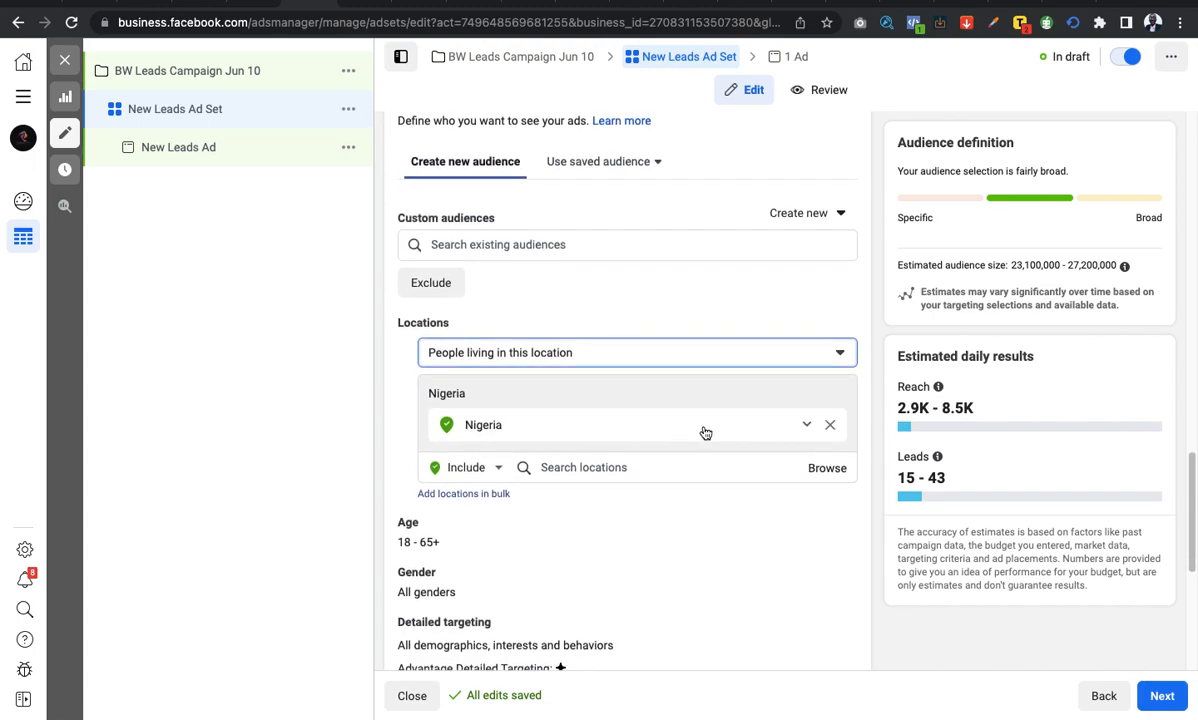
scroll(703, 430, down, 1)
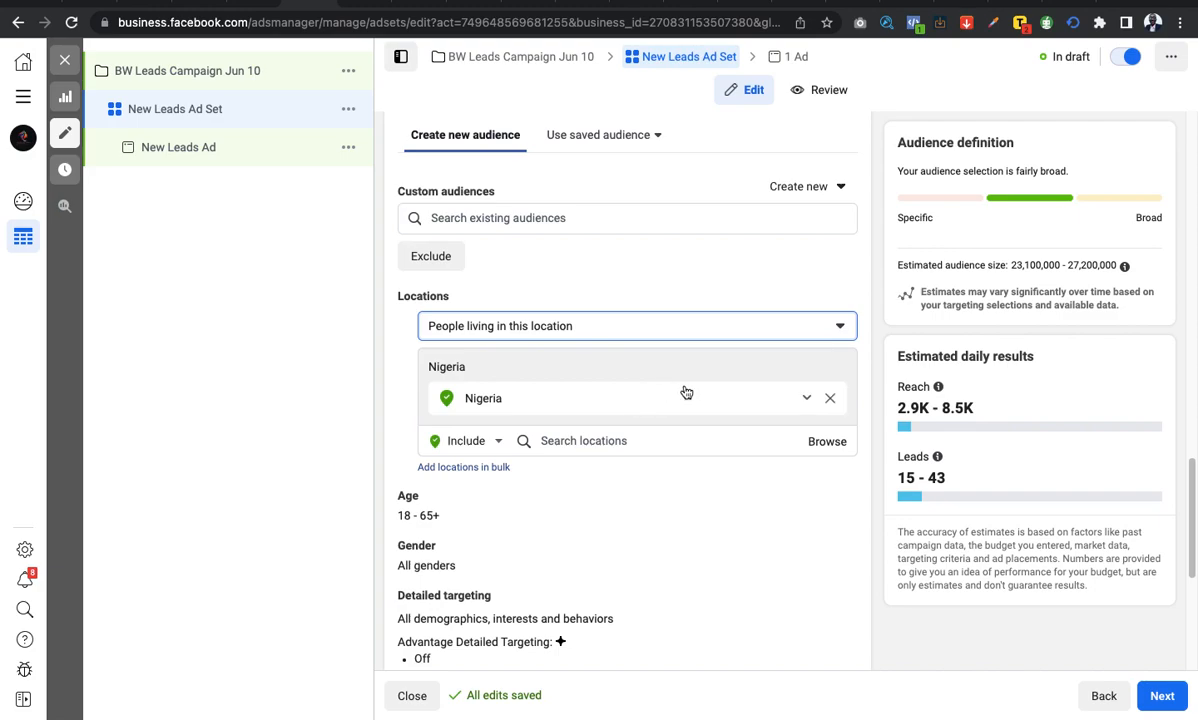
click(684, 399)
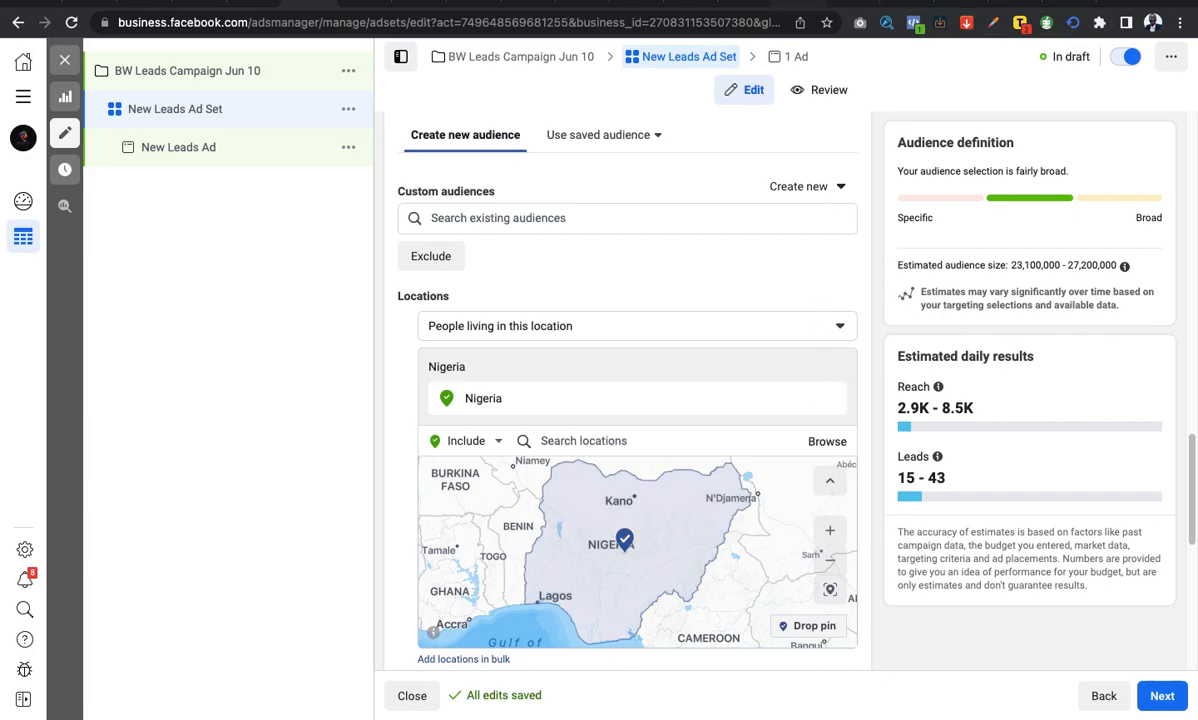
mouse_move(760, 2)
mouse_move(654, 410)
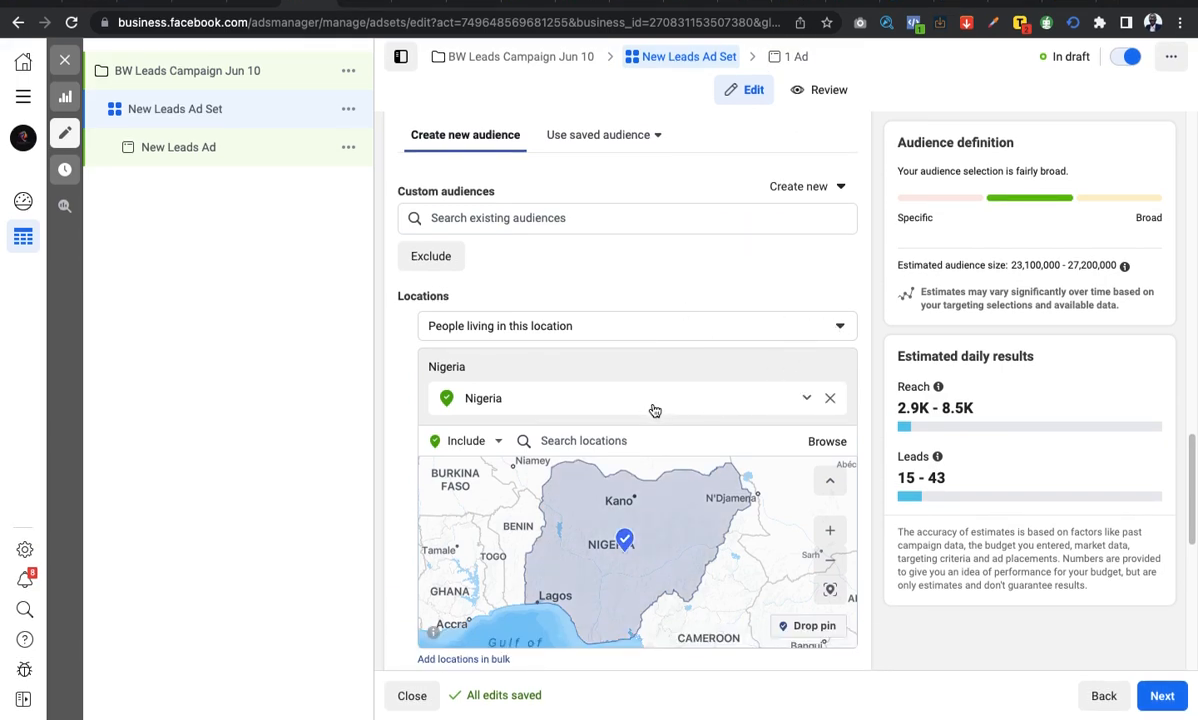
click(828, 400)
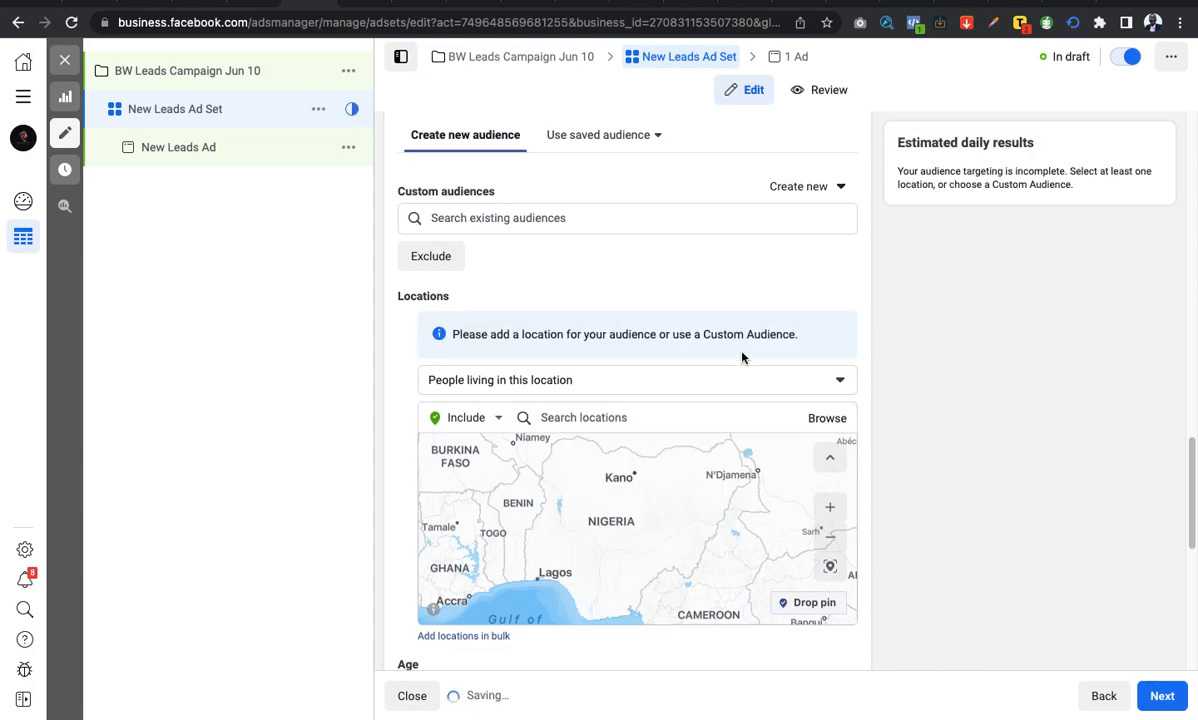
click(679, 417)
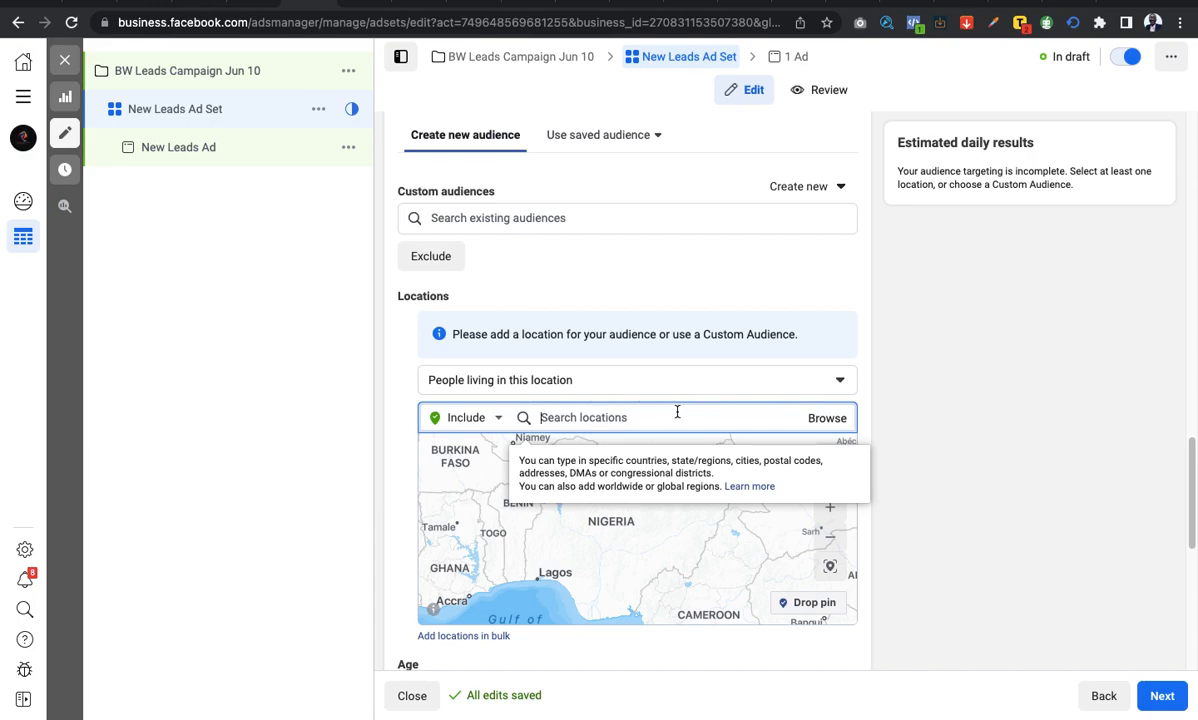
text(Lagos)
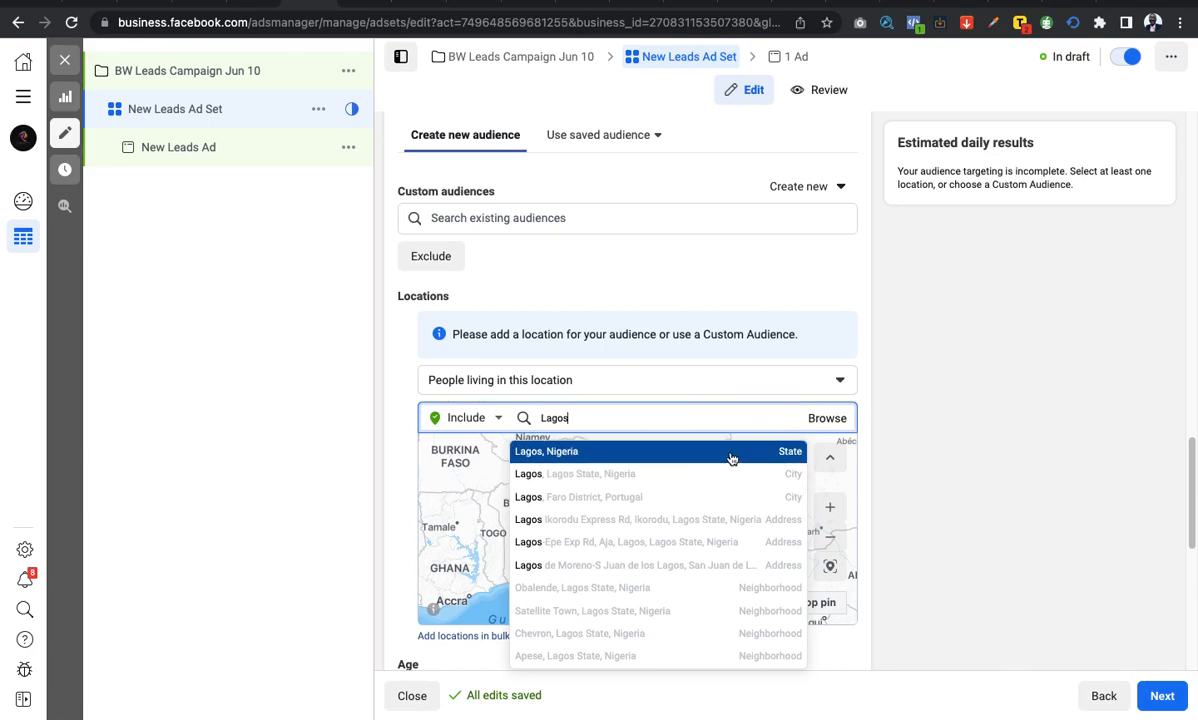
click(735, 456)
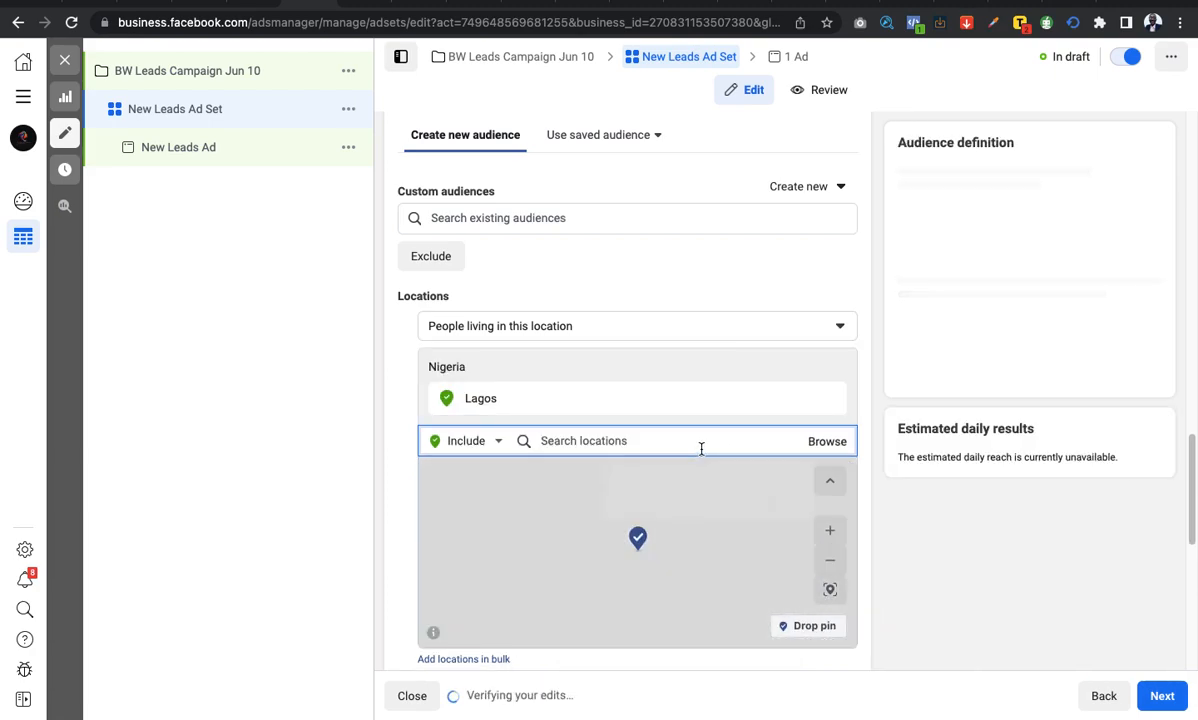
Add the cities Abuja, Federal Capital Territory, and Kano, Kano State, to the included audience locations.
text(Abuja)
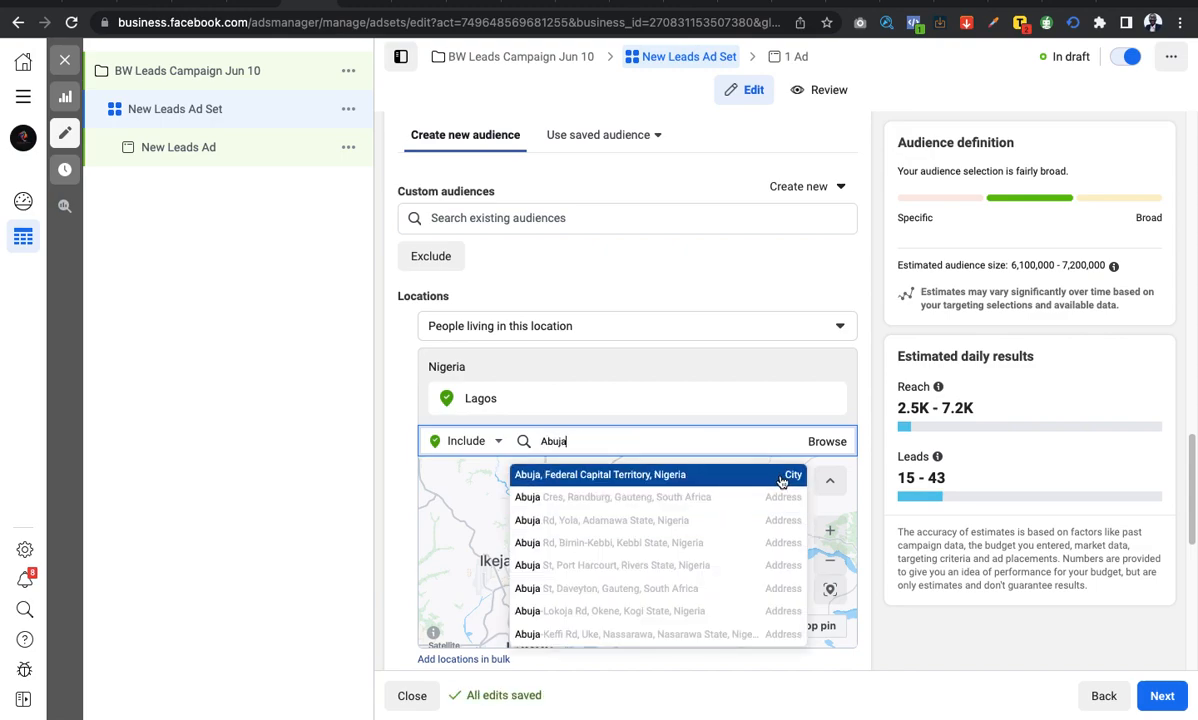
click(720, 470)
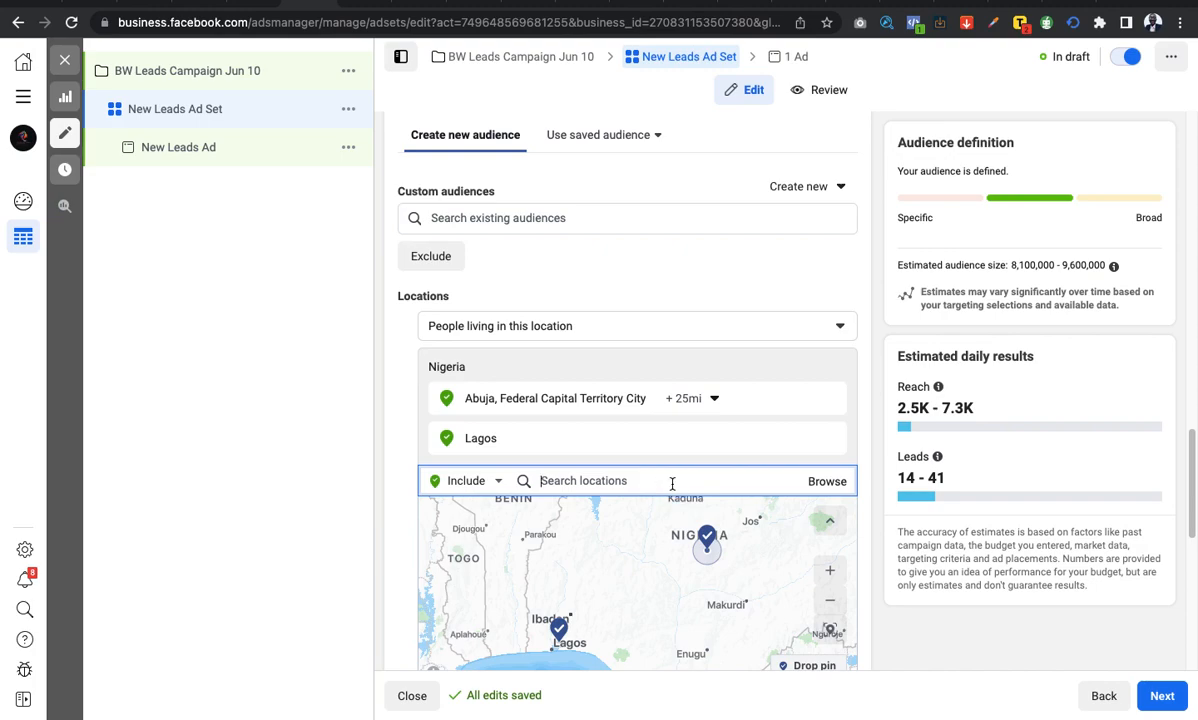
text(K)
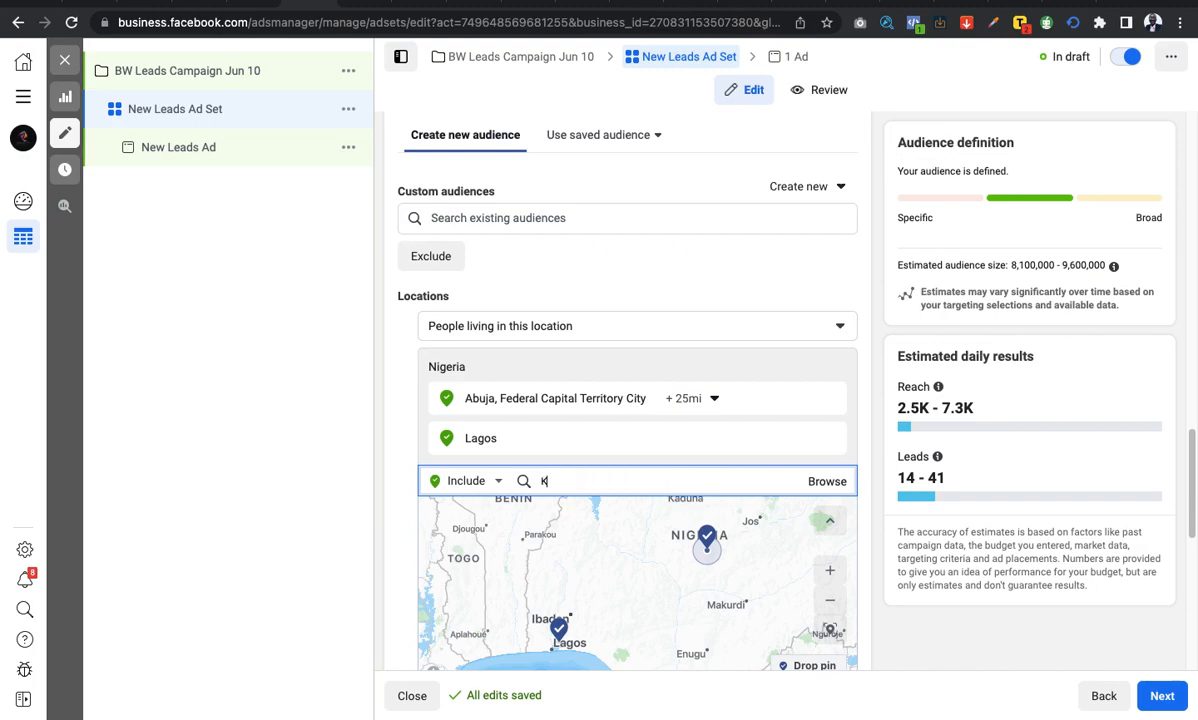
text(ano)
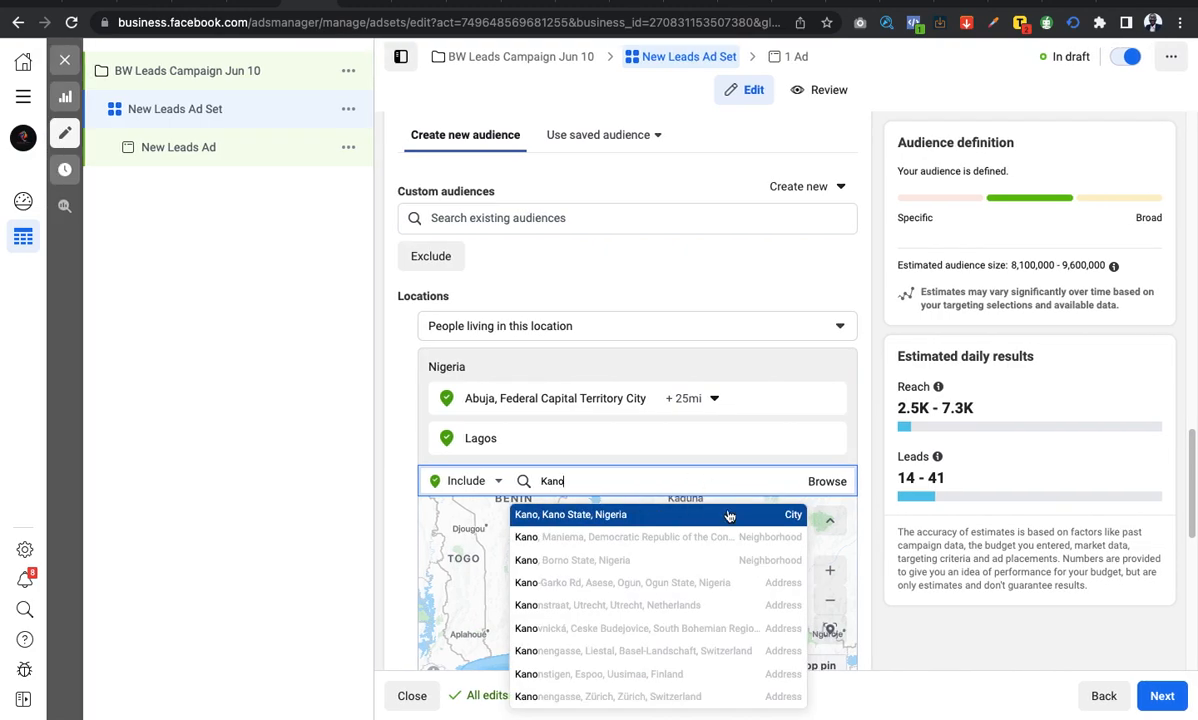
click(642, 512)
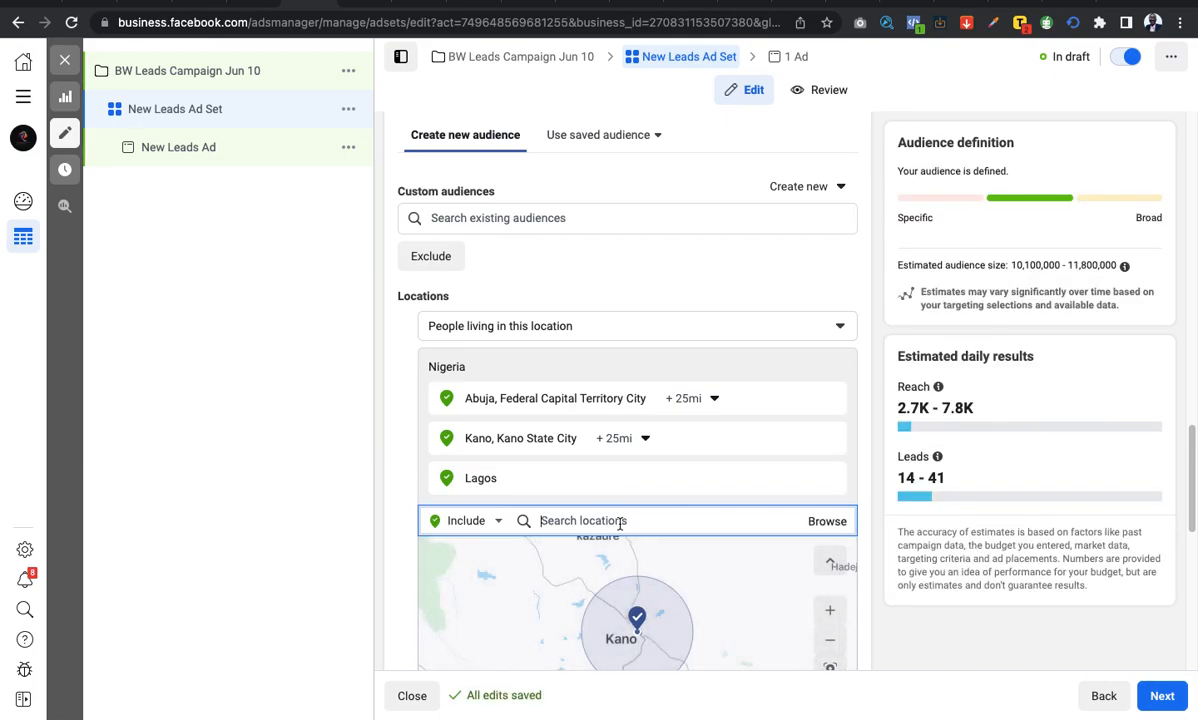
Add the cities Kadun, Kaduna State, and Port Harcourt, Rivers State, to the included audience locations.
text(Kadun)
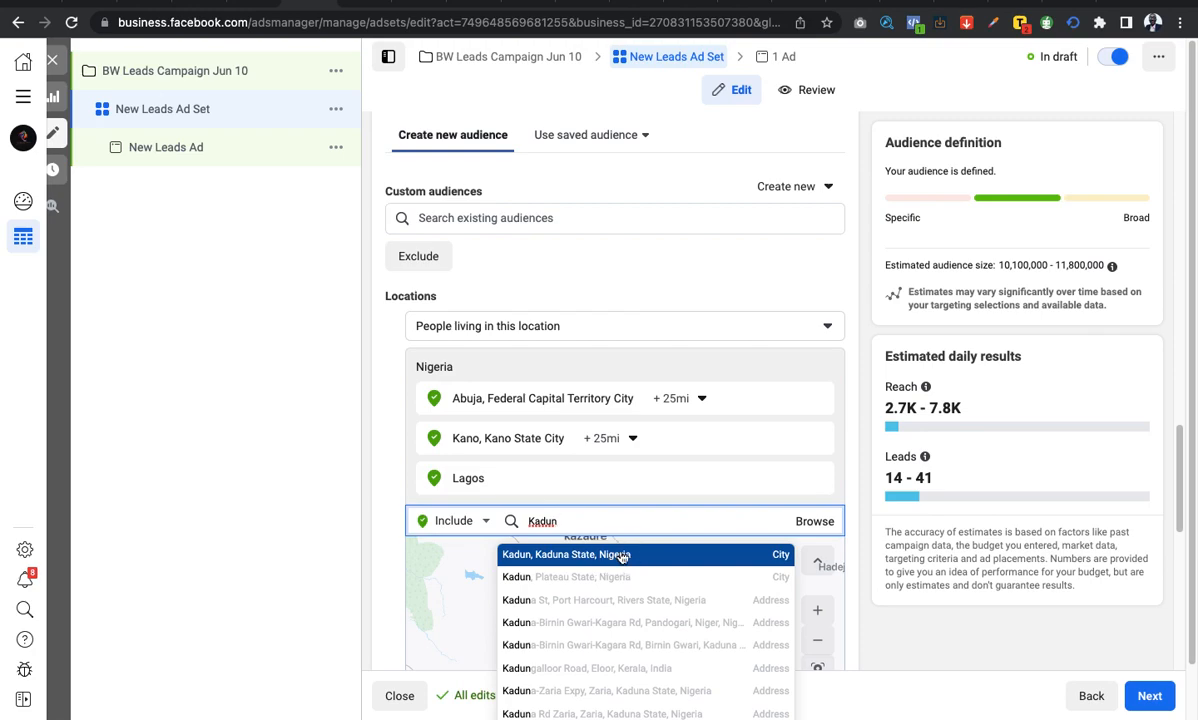
click(621, 555)
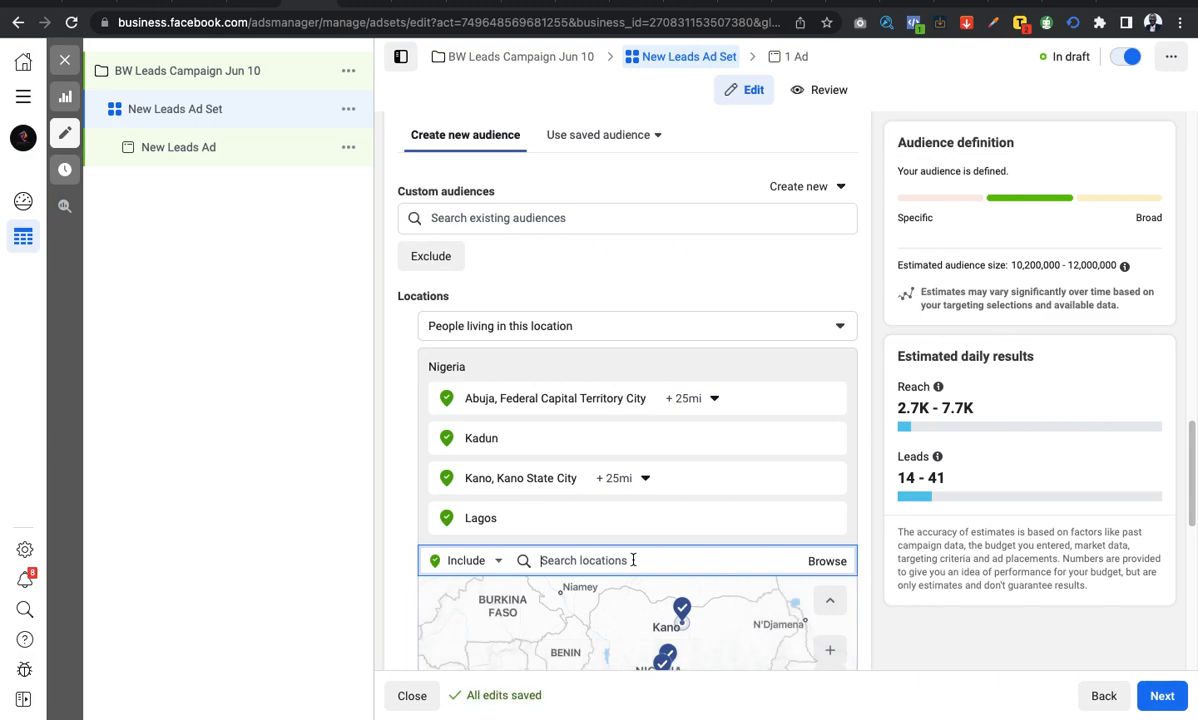
text(Port)
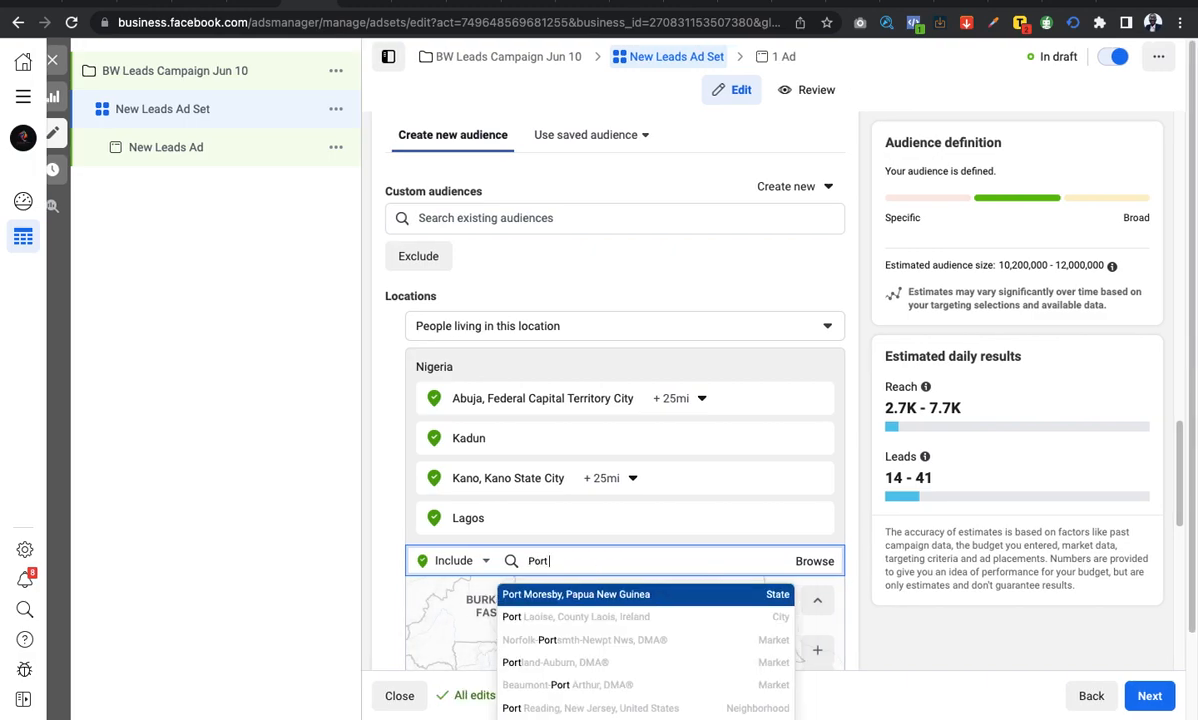
text( harc)
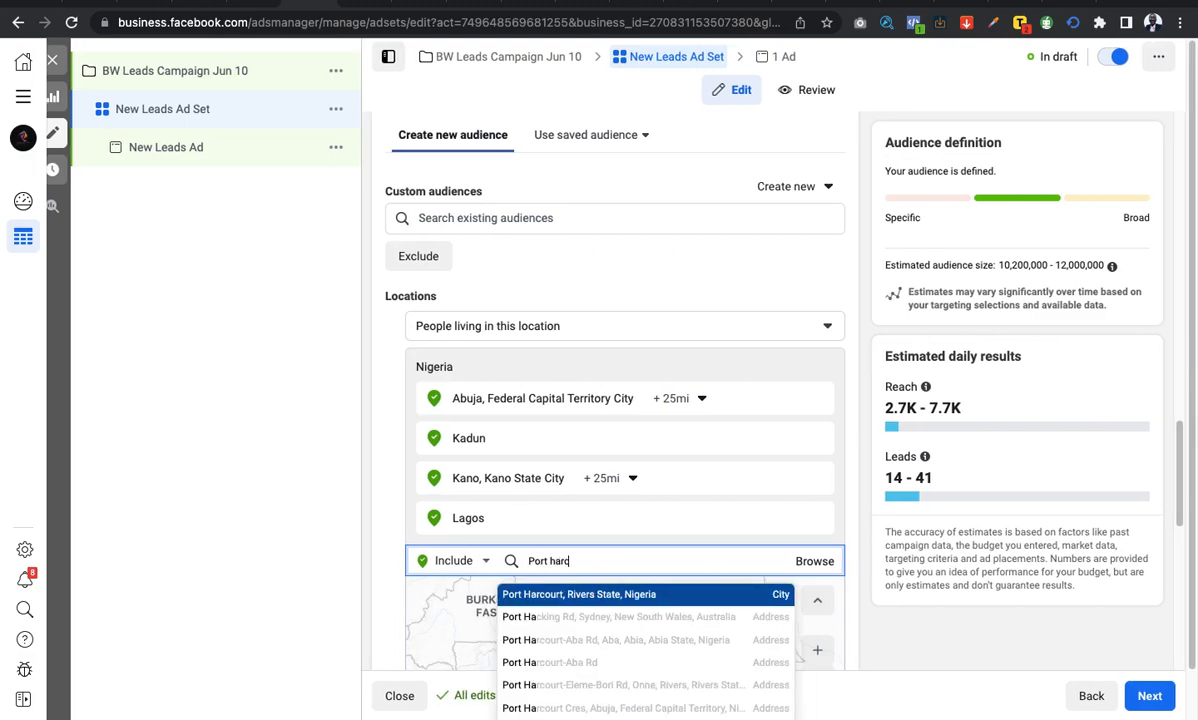
click(699, 596)
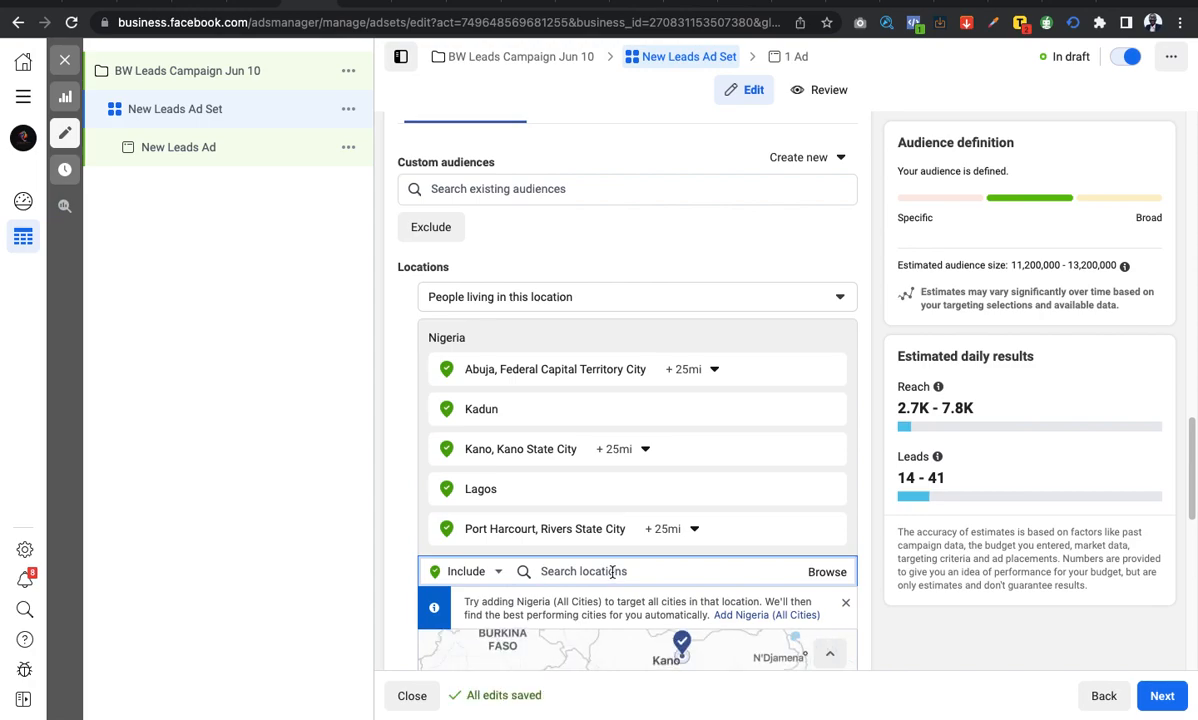
Search for Imo, replace the search with Owerri, and add the city Owerri, Imo State, to the included audience locations.
text(Im)
key(BackSpace)
key(BackSpace)
key(BackSpace)
text(Imo)
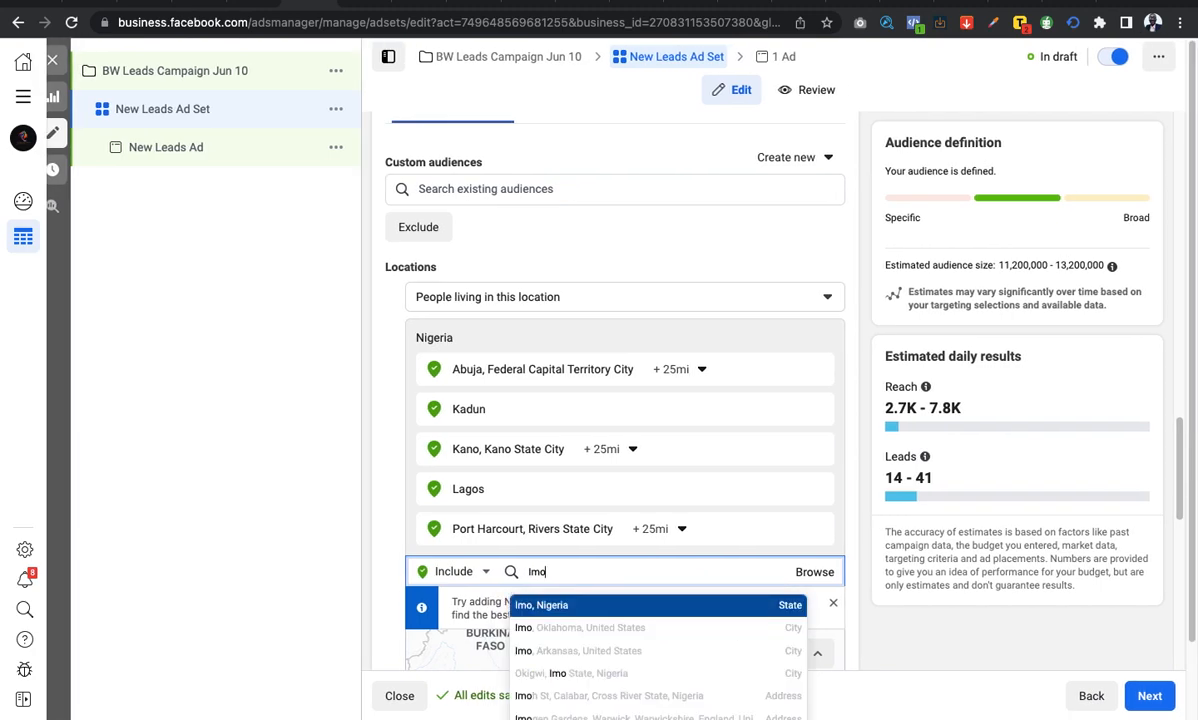
double_click(567, 569)
text(Owerri)
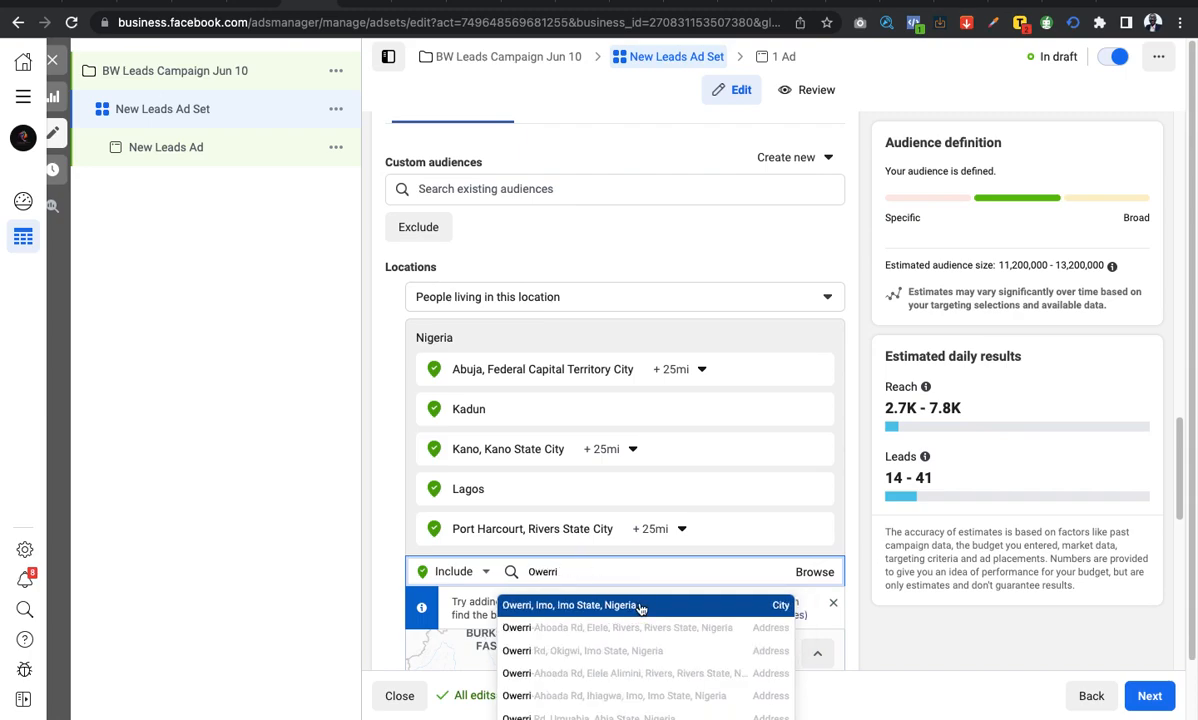
click(684, 606)
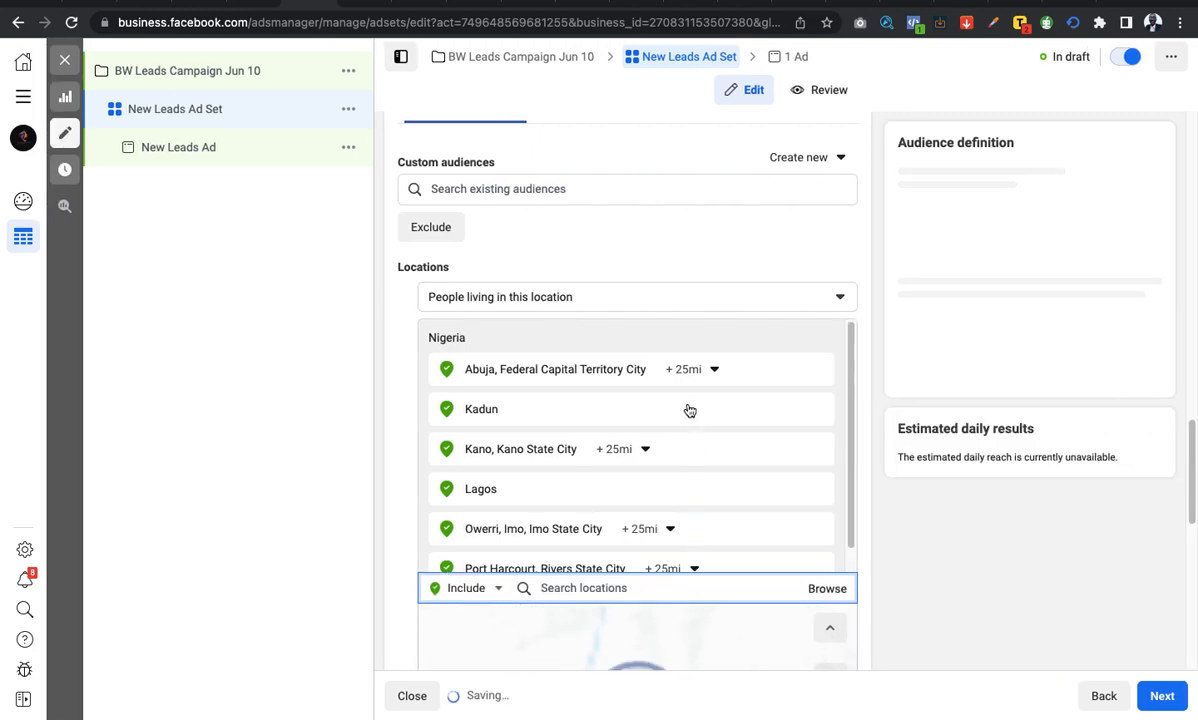
Add the address Delta State, Warri, Delta State, Nigeria, to the included audience locations and review the location list.
scroll(687, 414, down, 1)
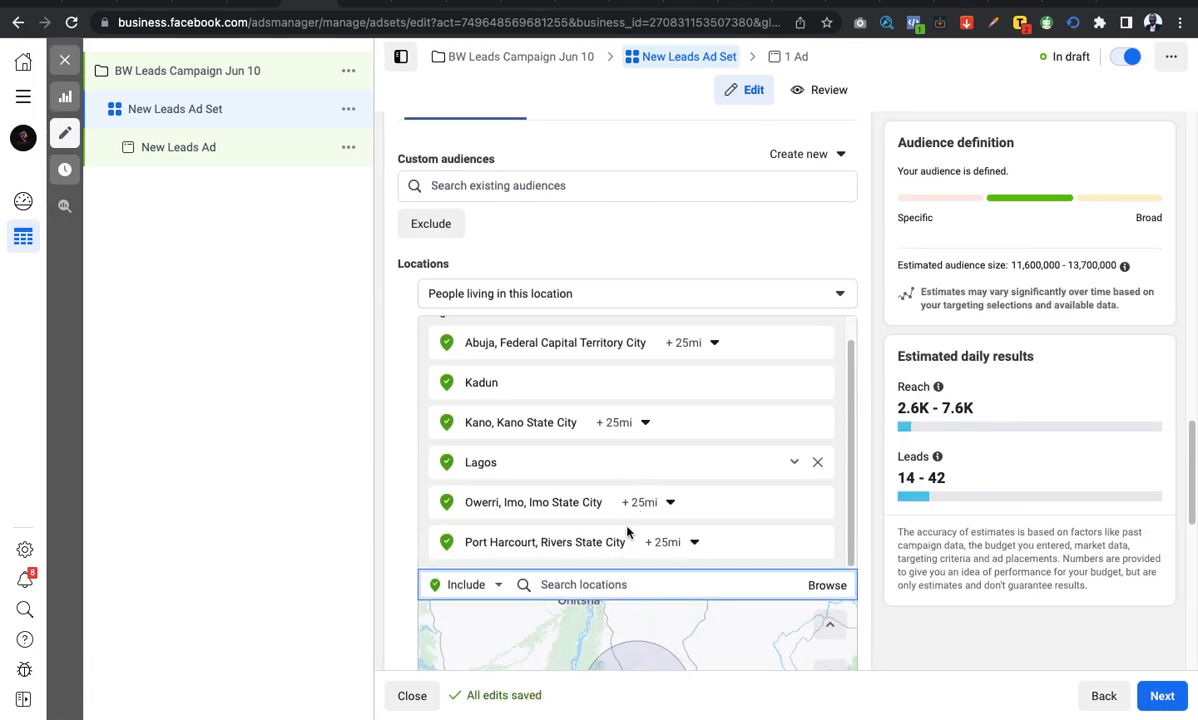
text(Delta state)
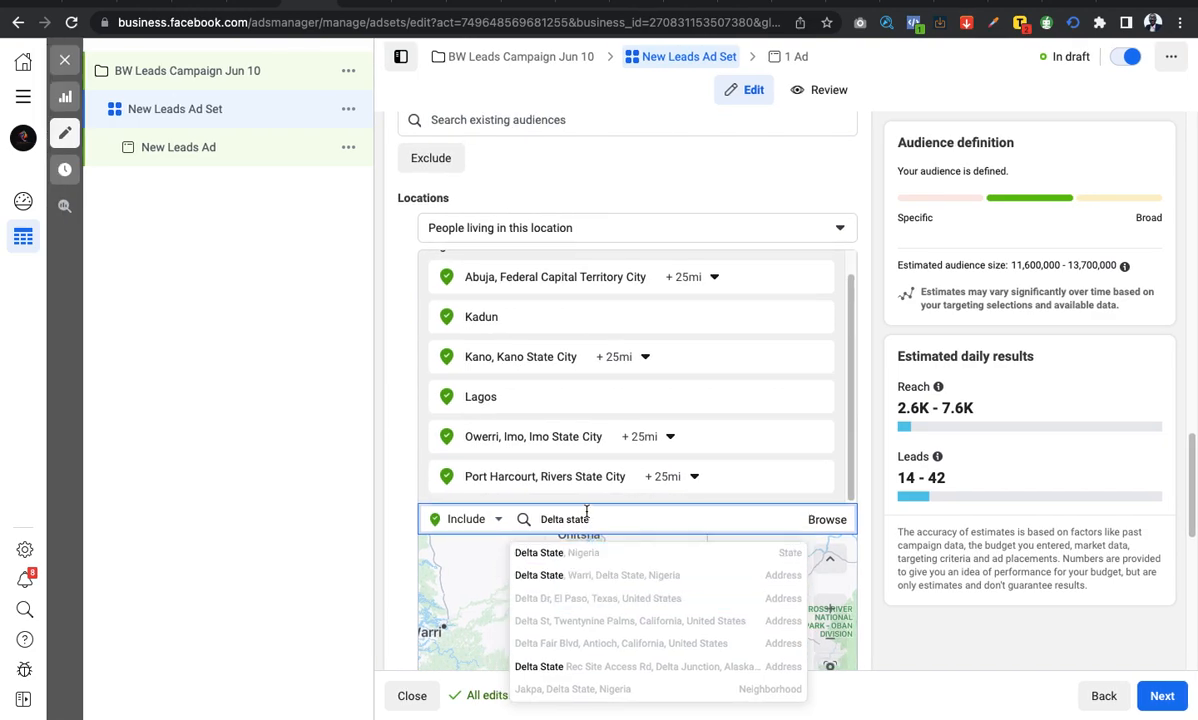
click(639, 577)
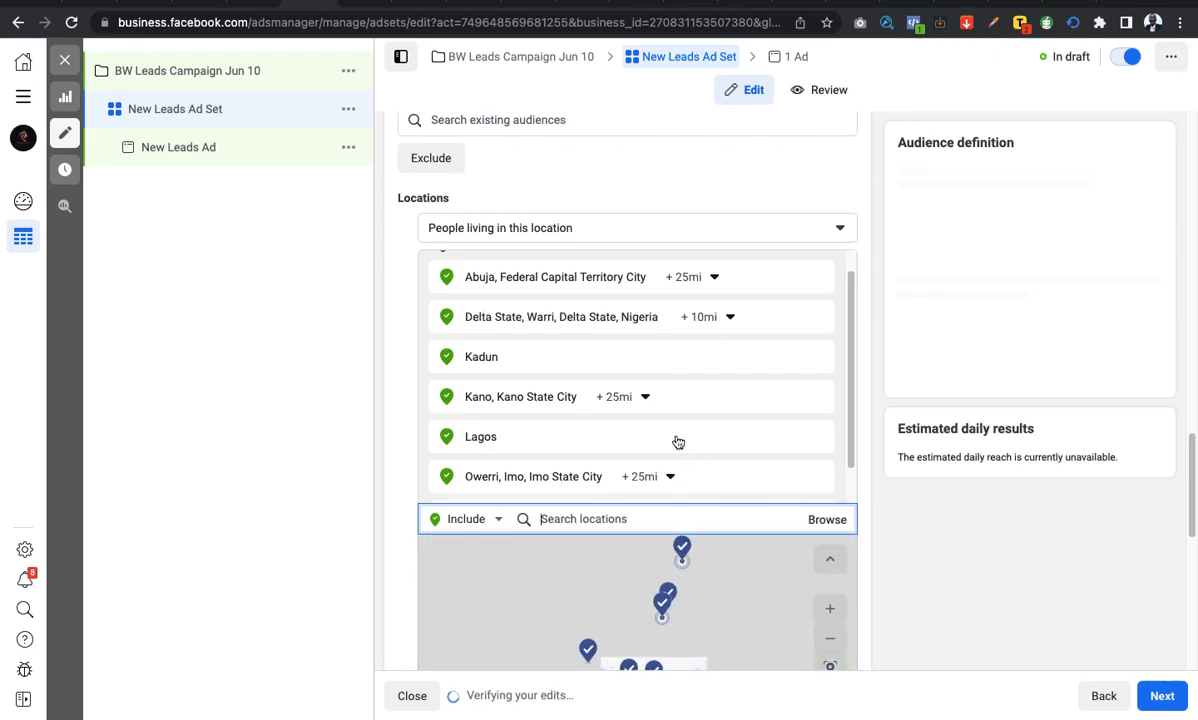
scroll(677, 442, down, 1)
click(628, 514)
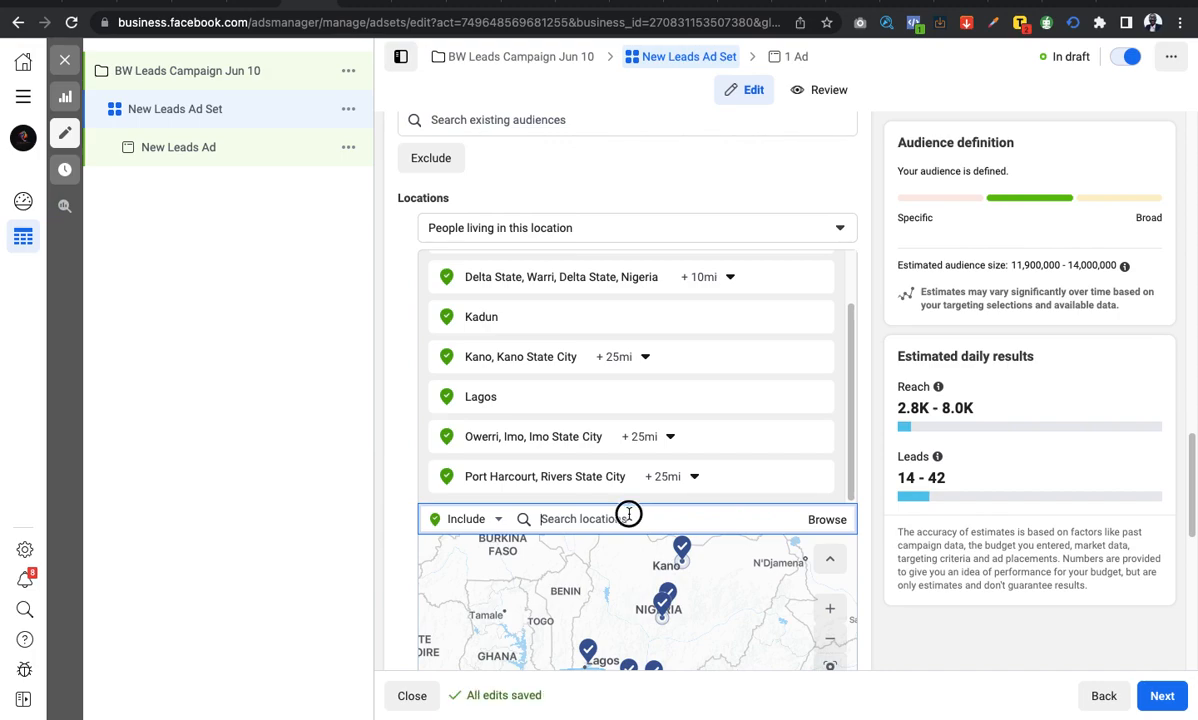
scroll(605, 420, up, 2)
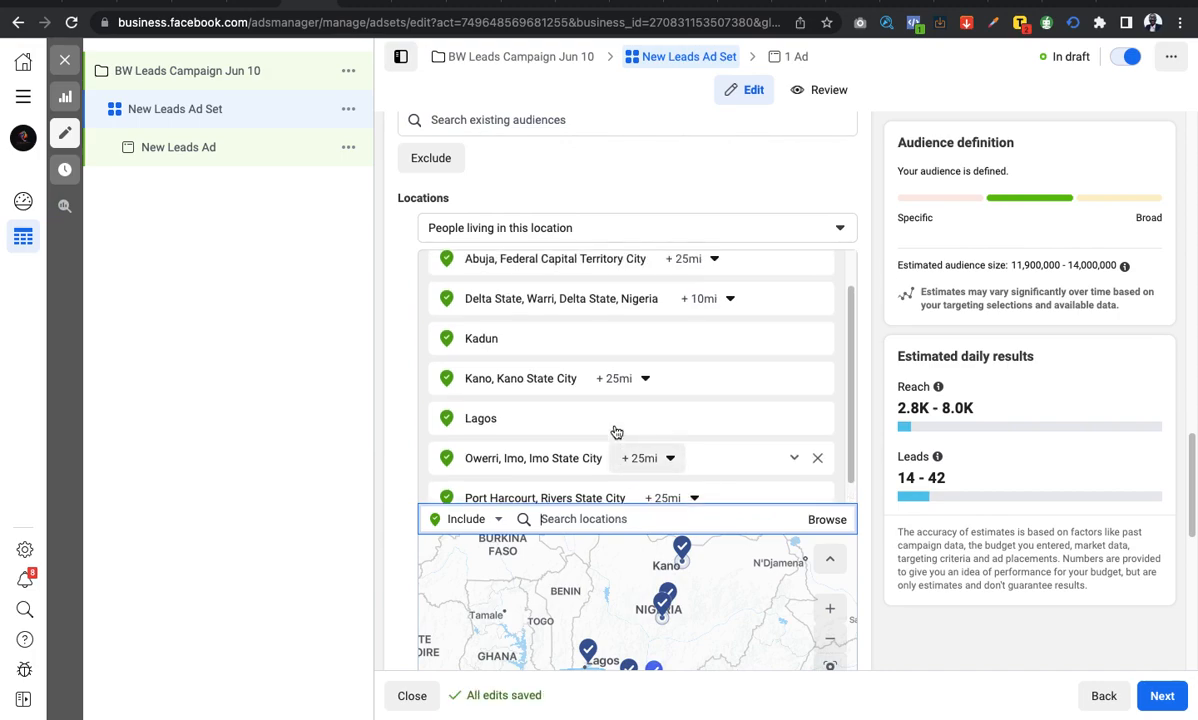
scroll(591, 356, up, 1)
scroll(567, 345, down, 1)
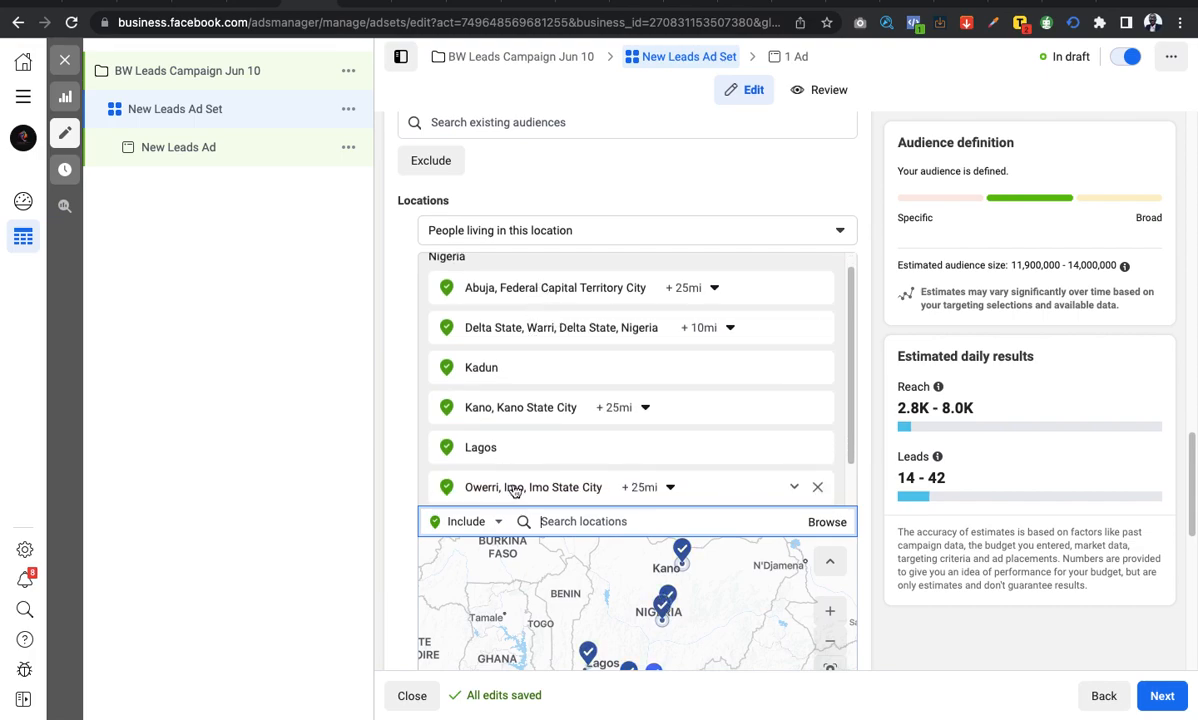
scroll(524, 484, down, 2)
scroll(616, 481, down, 3)
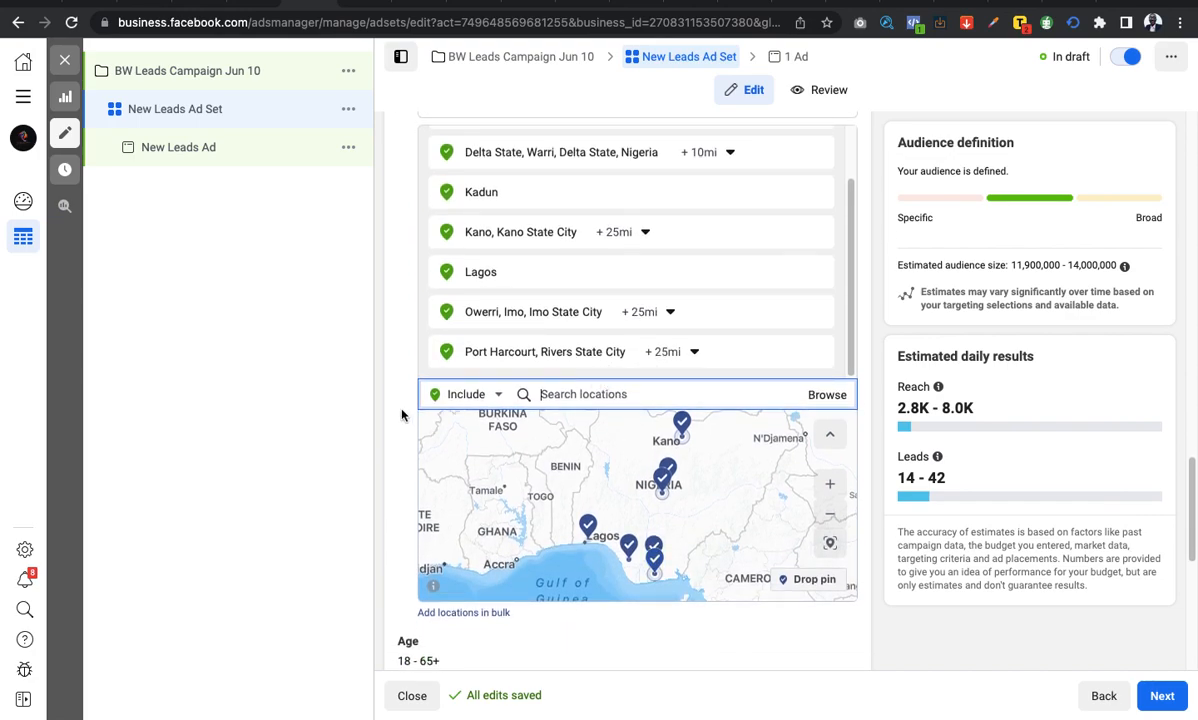
click(401, 414)
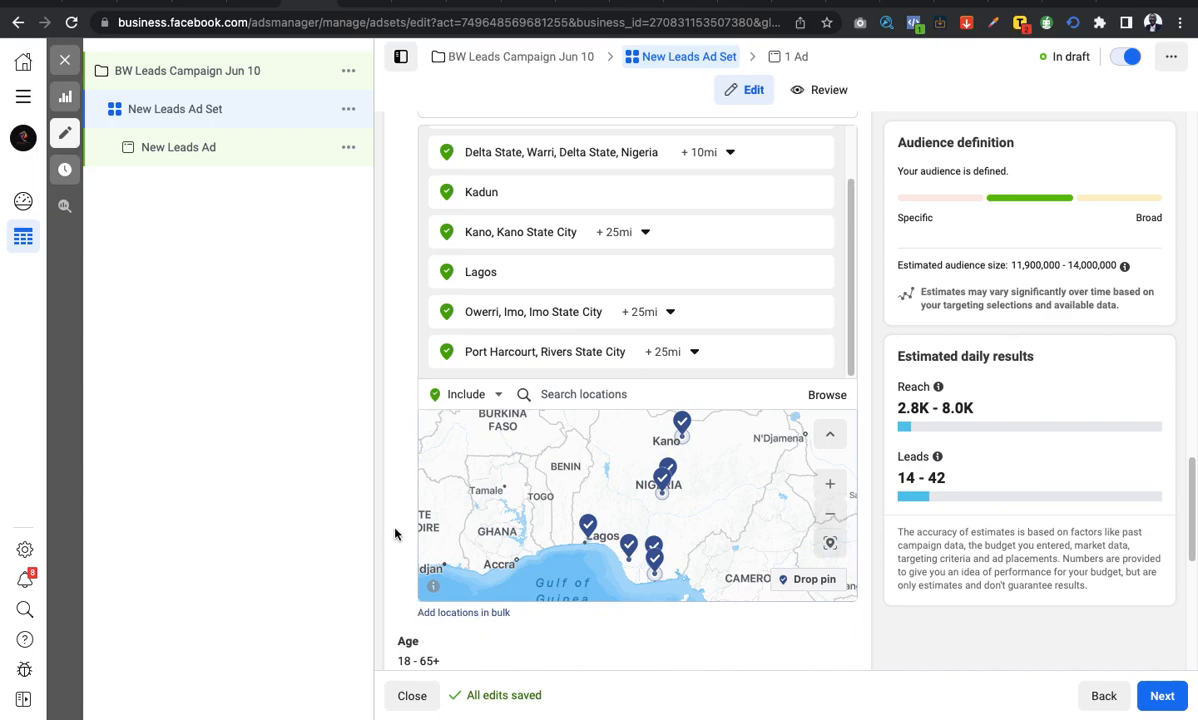
Open the audience age range for editing and set the minimum age to 23.
scroll(640, 400, down, 2)
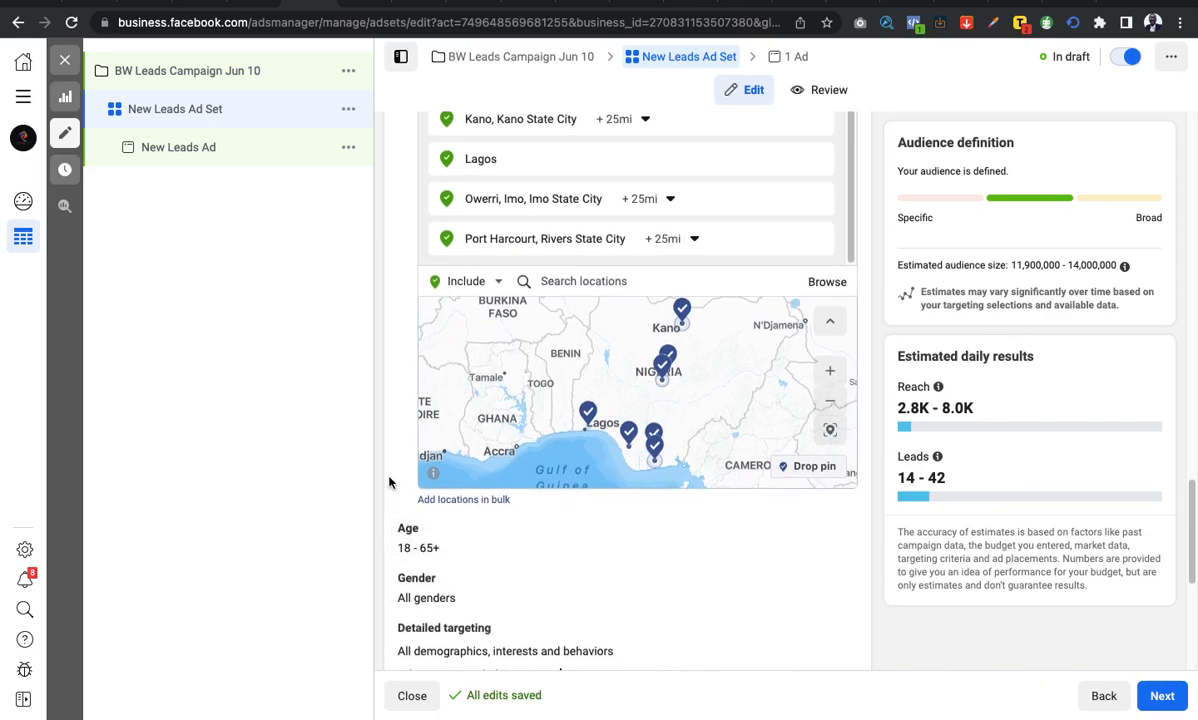
scroll(500, 525, down, 1)
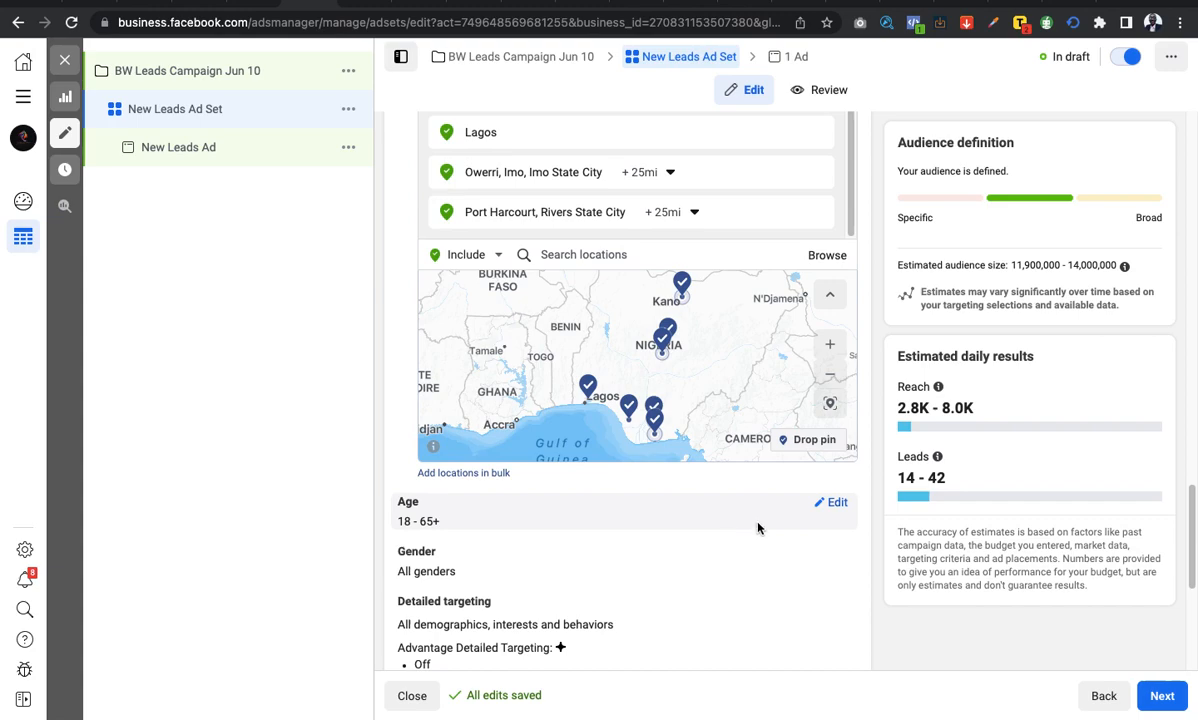
click(836, 503)
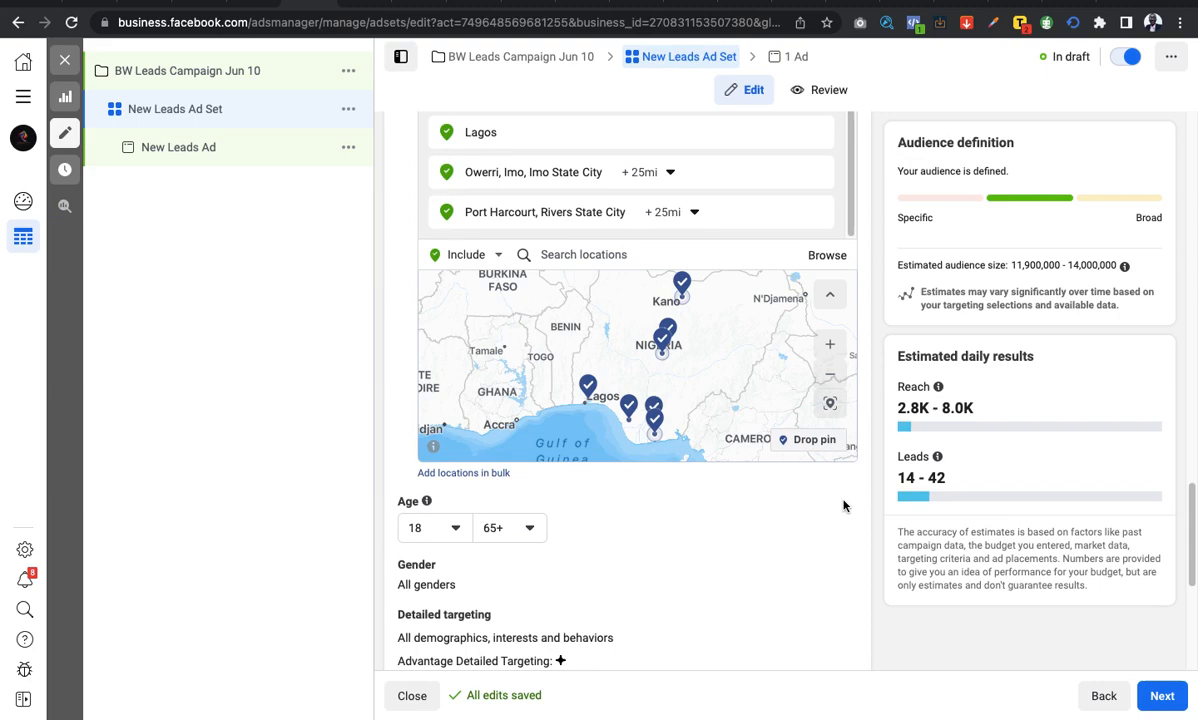
click(458, 528)
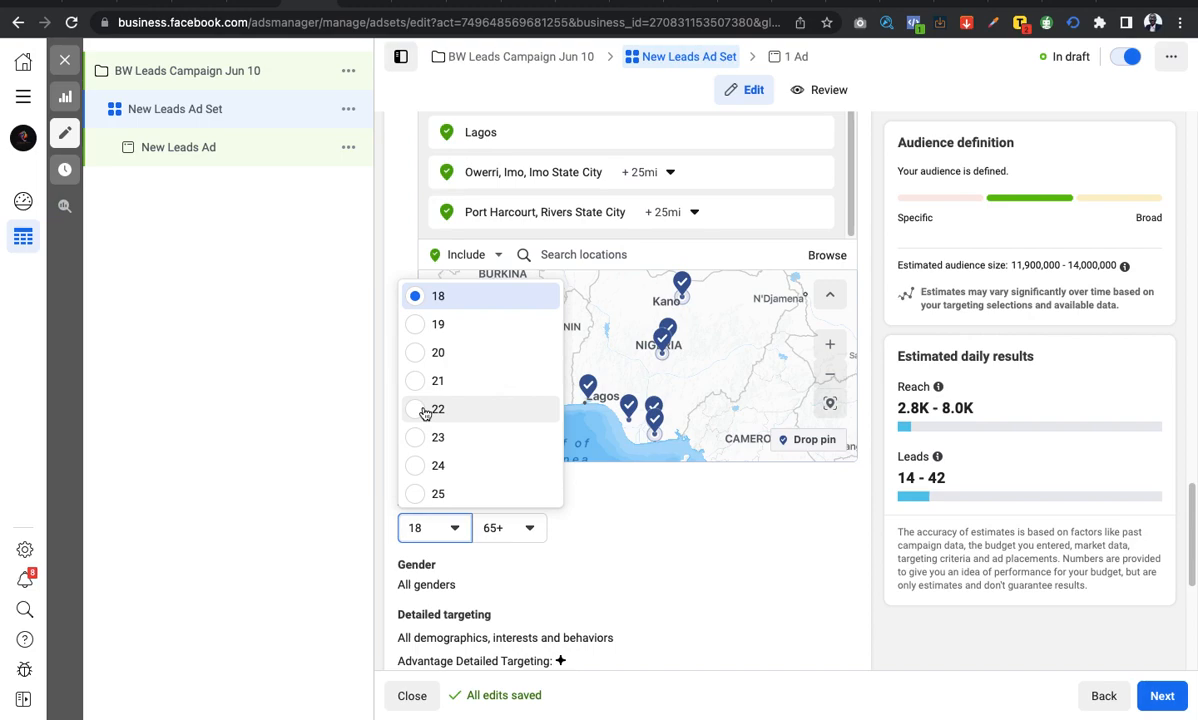
click(417, 357)
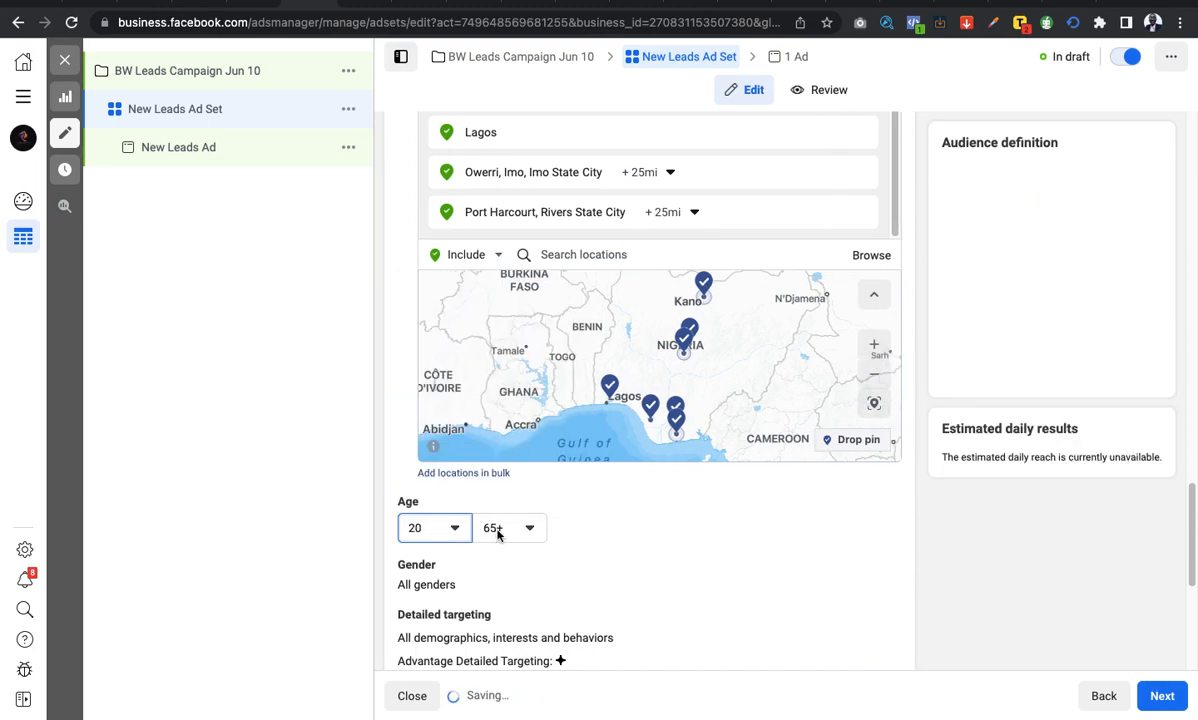
click(452, 527)
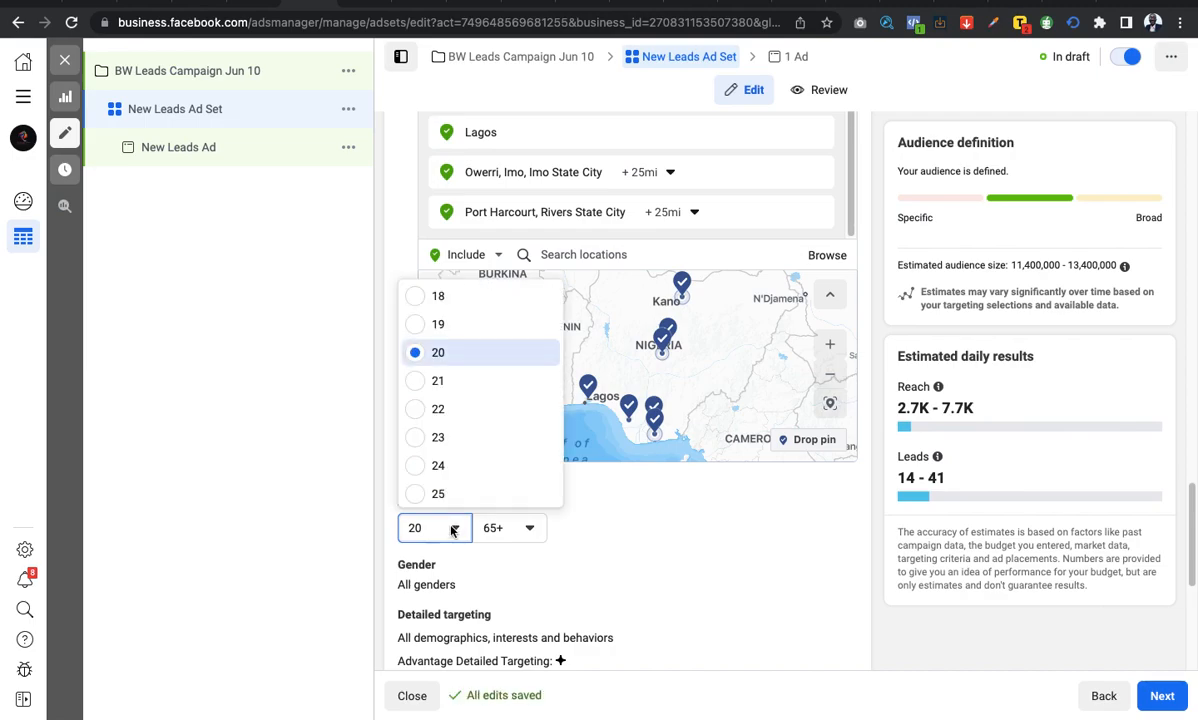
click(418, 437)
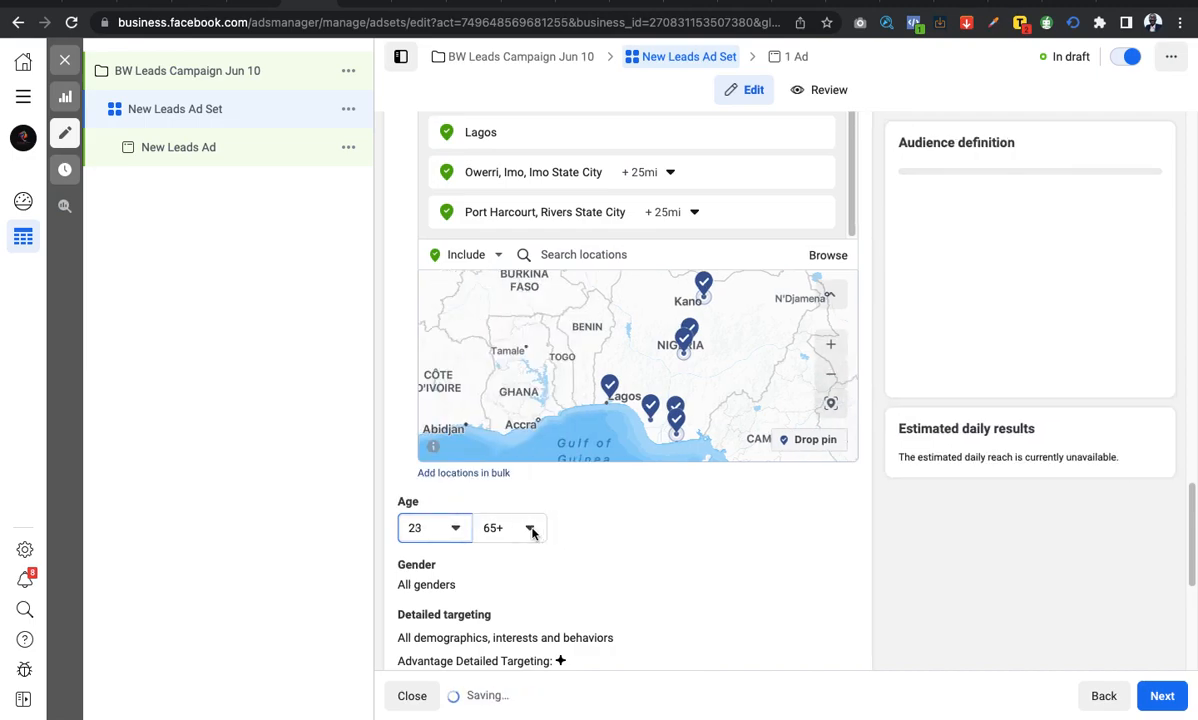
Set the maximum age of the audience to 55.
click(531, 530)
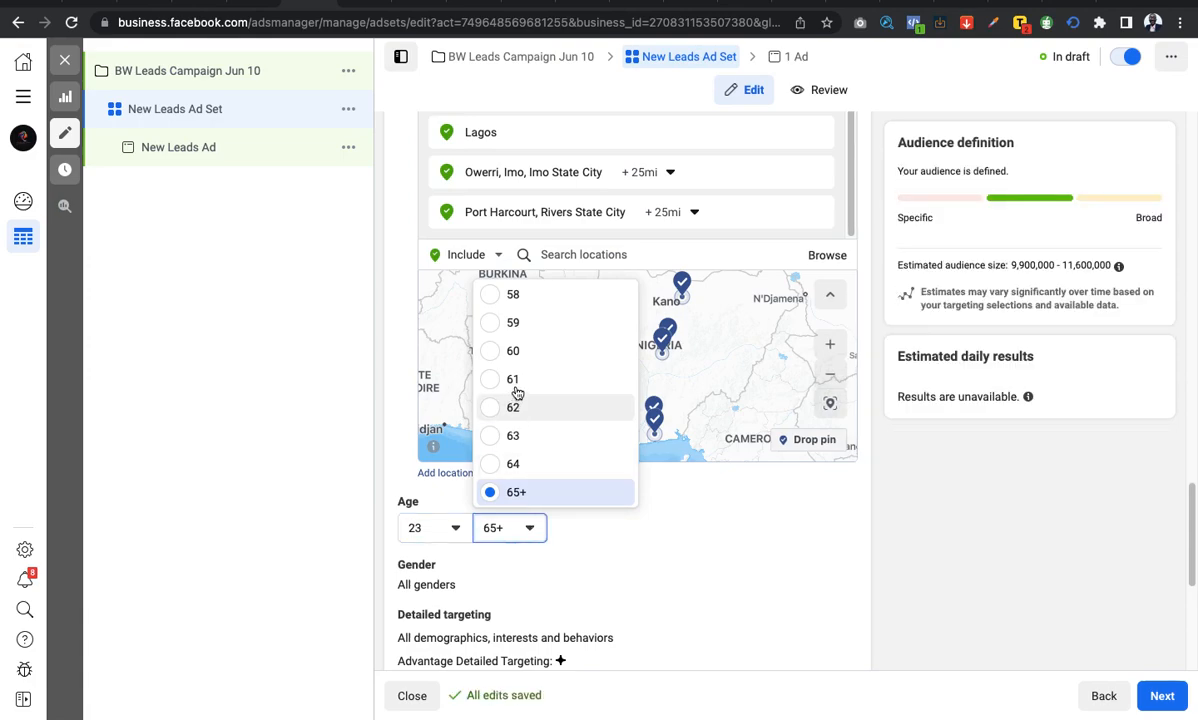
scroll(518, 368, up, 5)
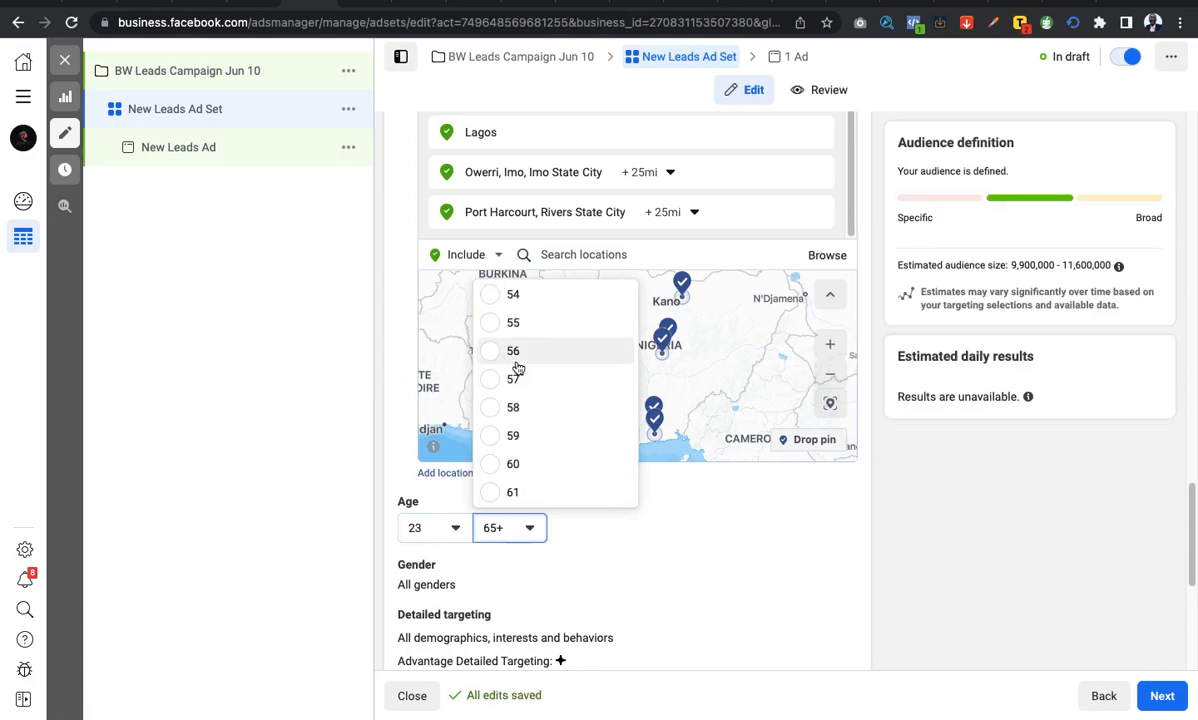
scroll(518, 368, up, 4)
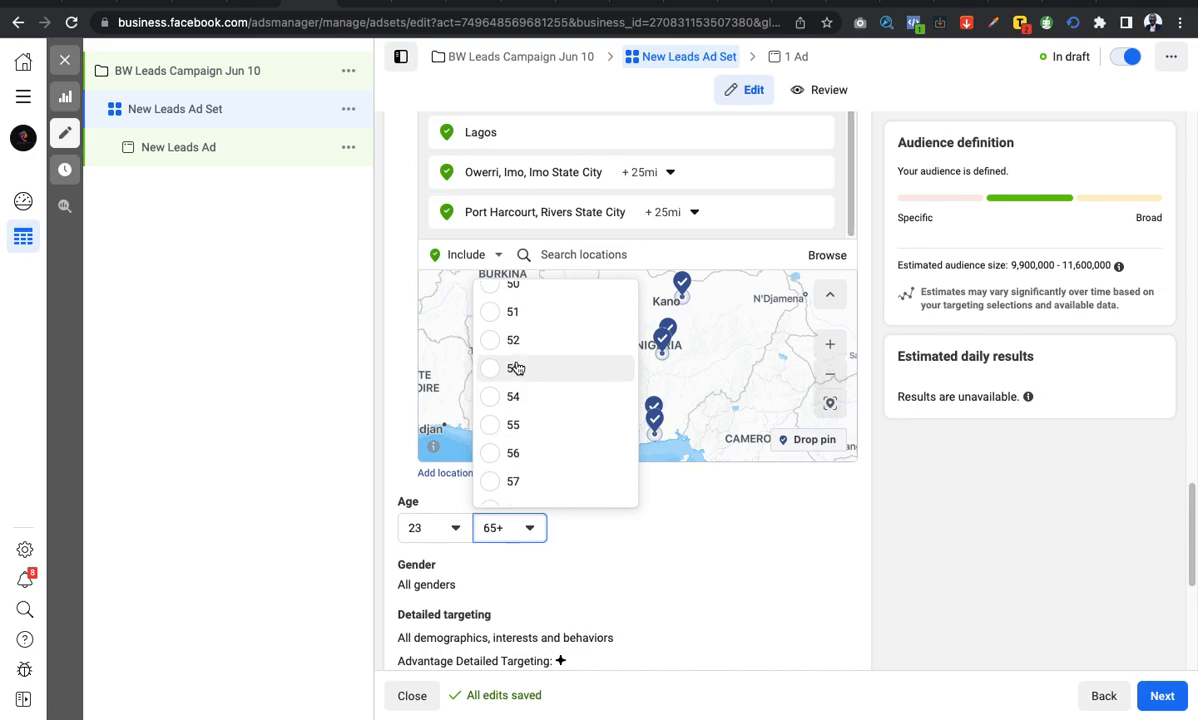
scroll(518, 368, down, 3)
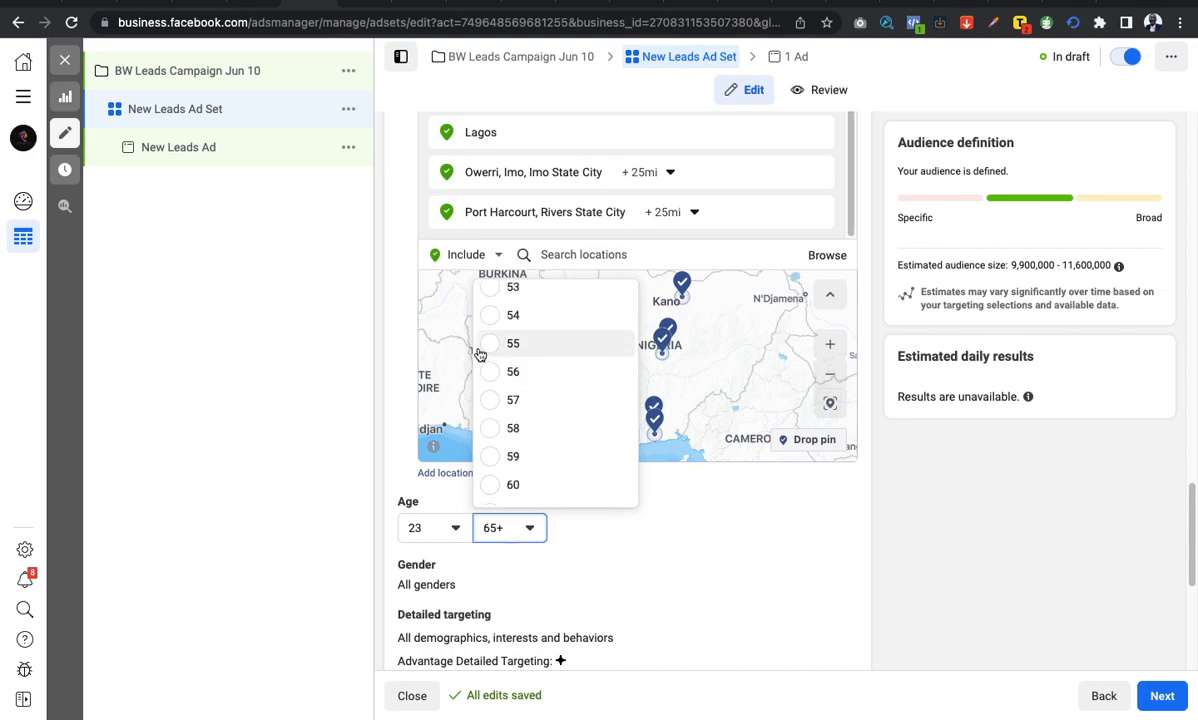
click(486, 348)
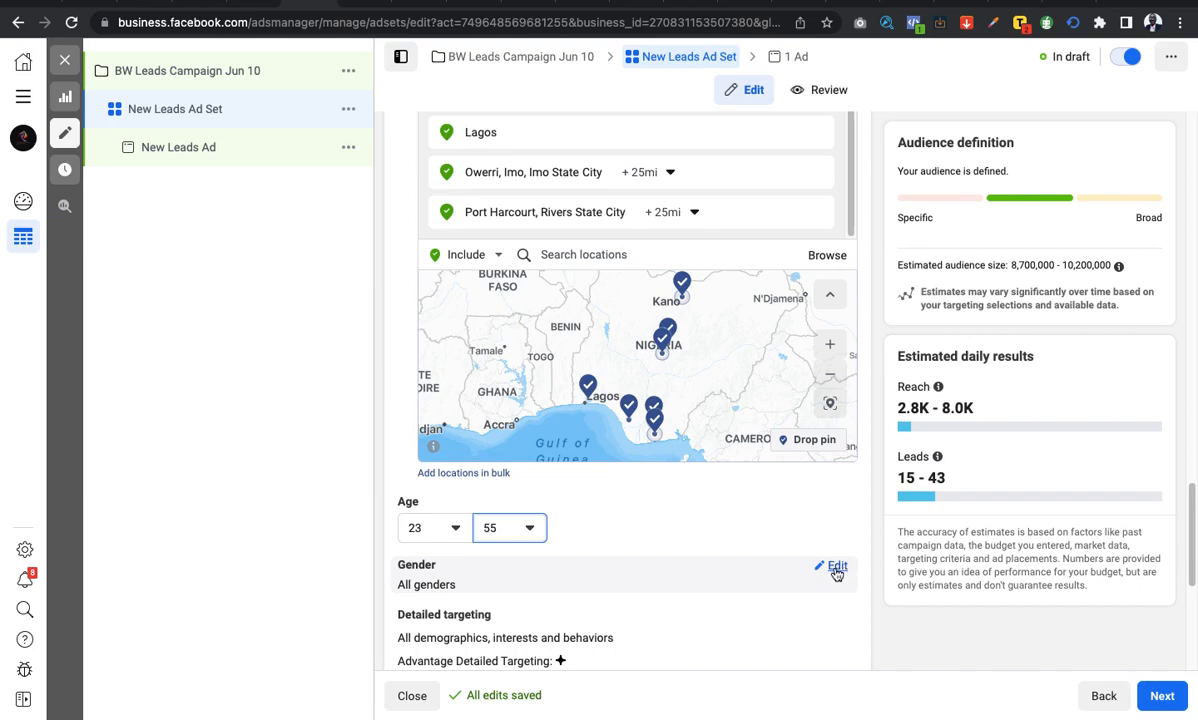
Edit the audience gender so that only women are targeted.
click(837, 567)
scroll(707, 582, down, 1)
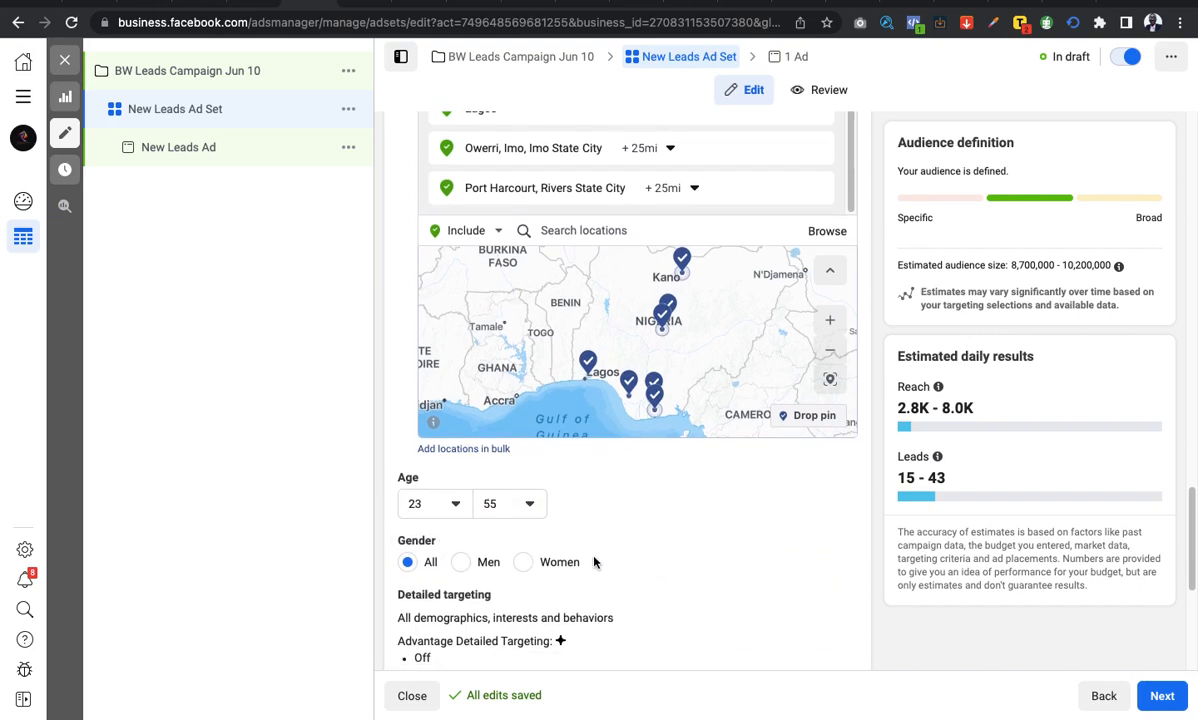
click(521, 563)
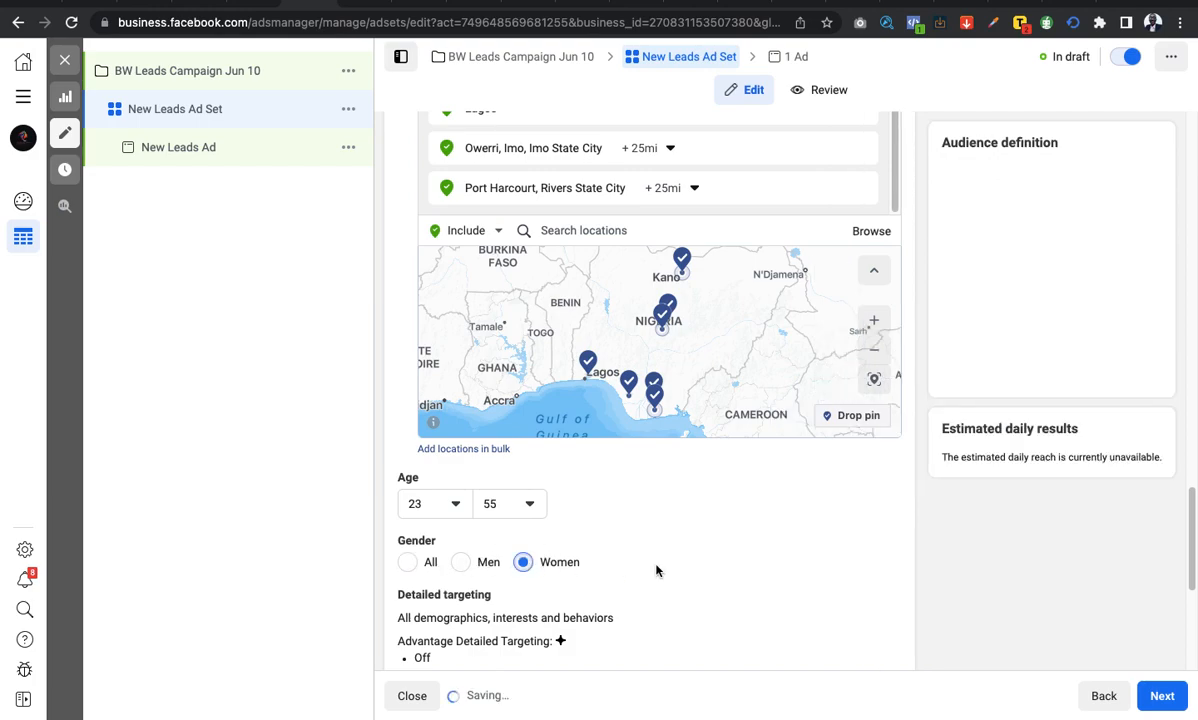
Open the audience's detailed targeting for editing and search the demographics, interests and behaviors for "braided".
scroll(656, 570, down, 3)
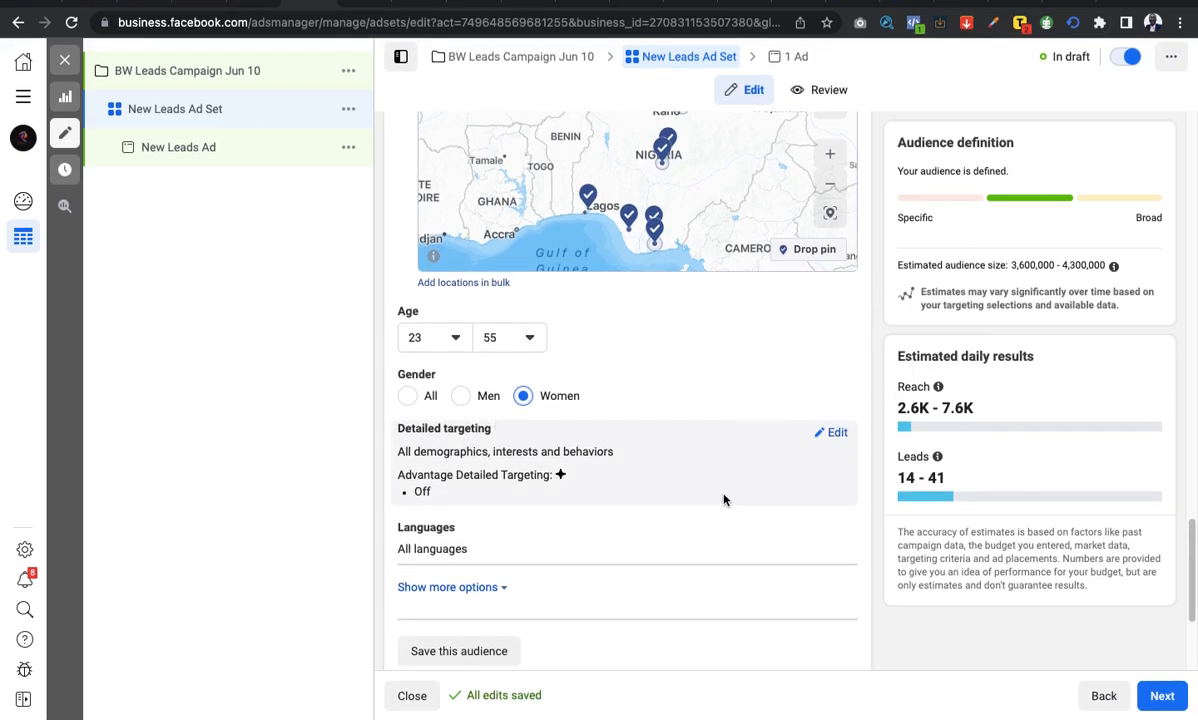
scroll(650, 490, down, 2)
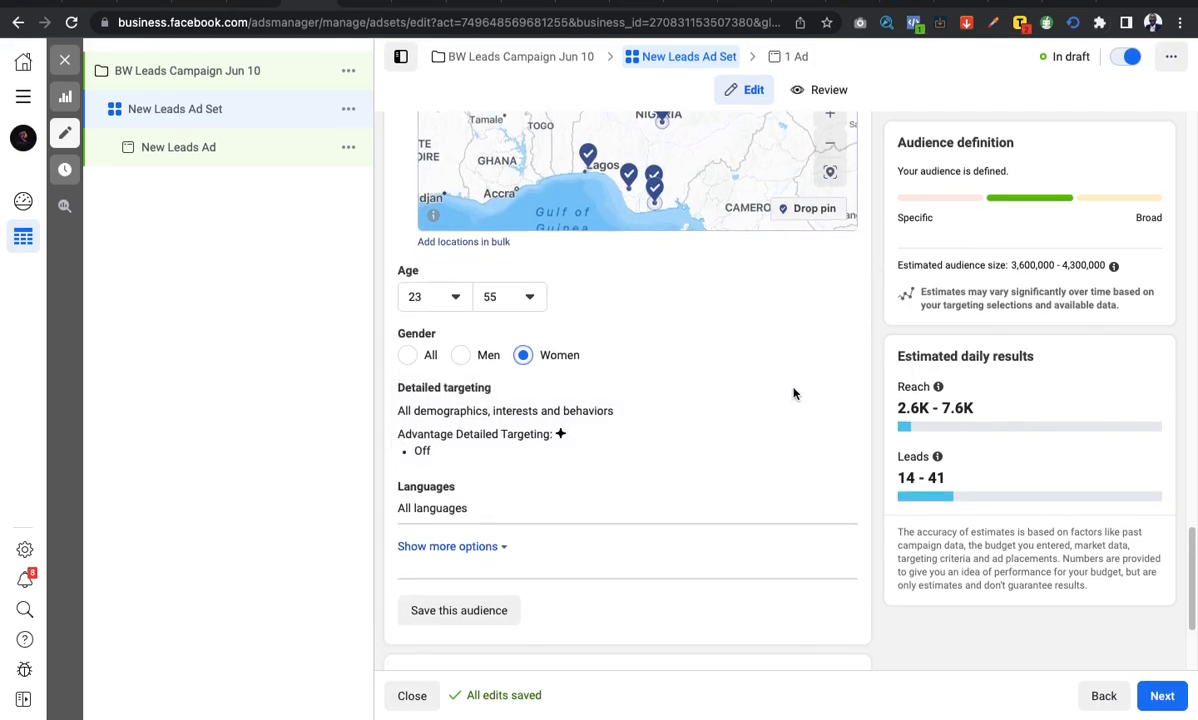
click(830, 394)
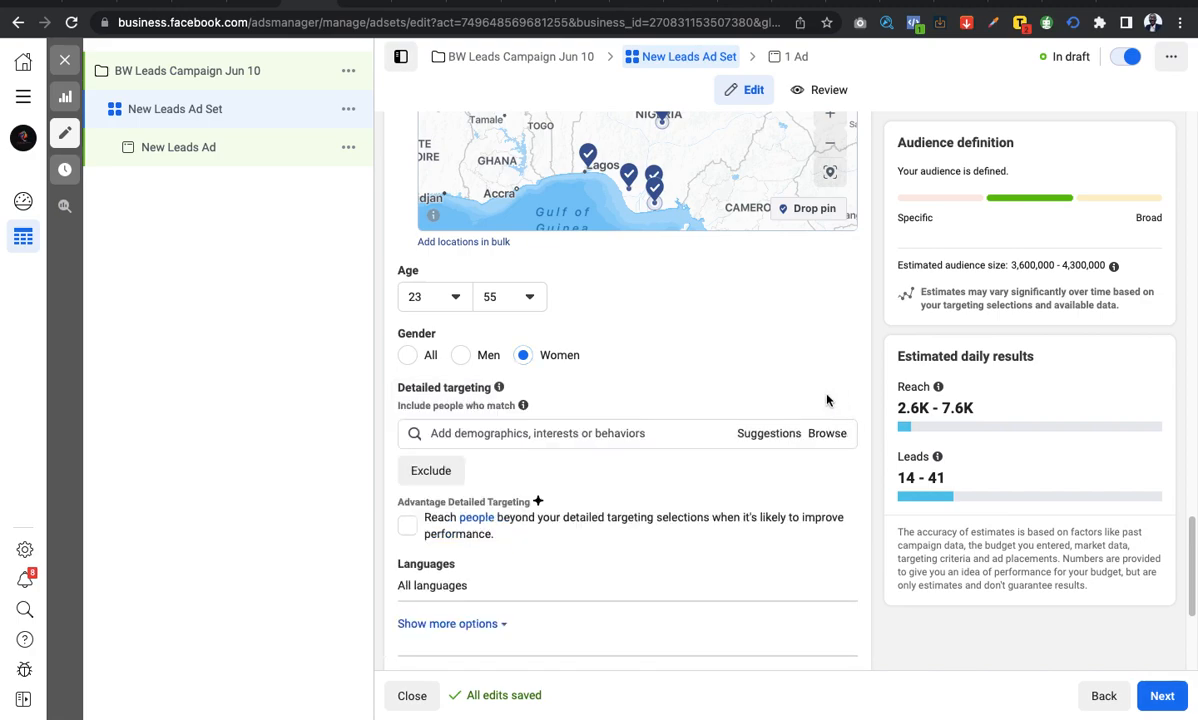
scroll(651, 492, down, 1)
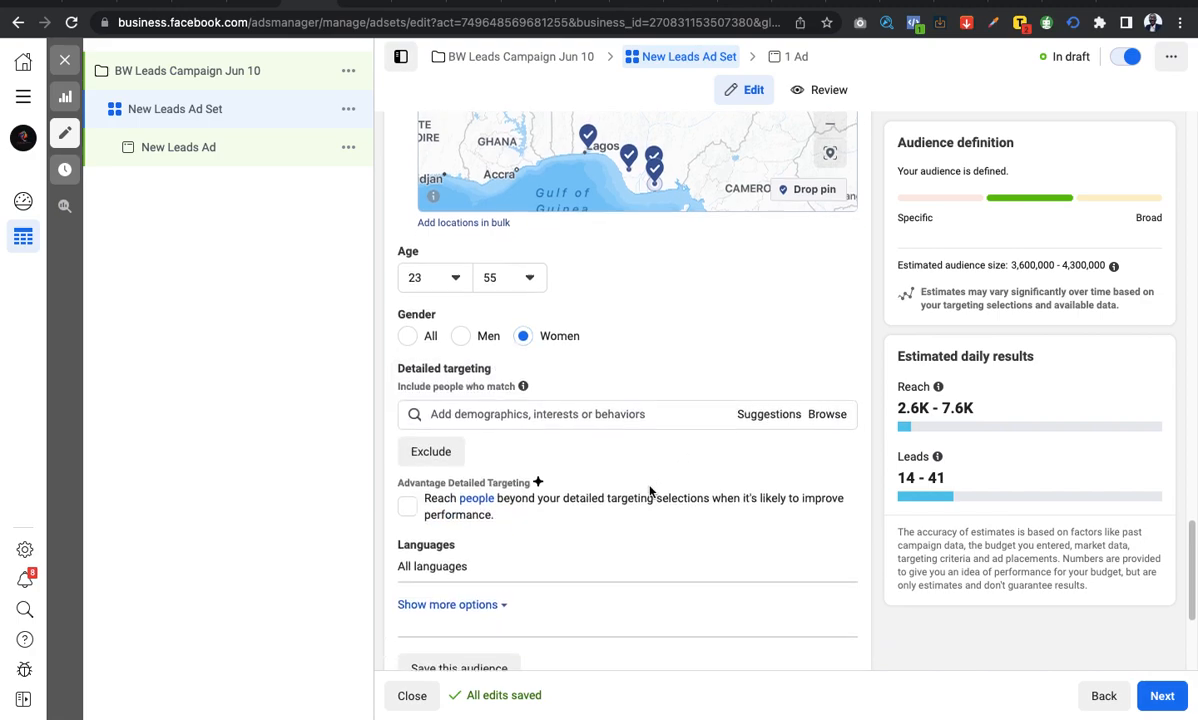
click(644, 408)
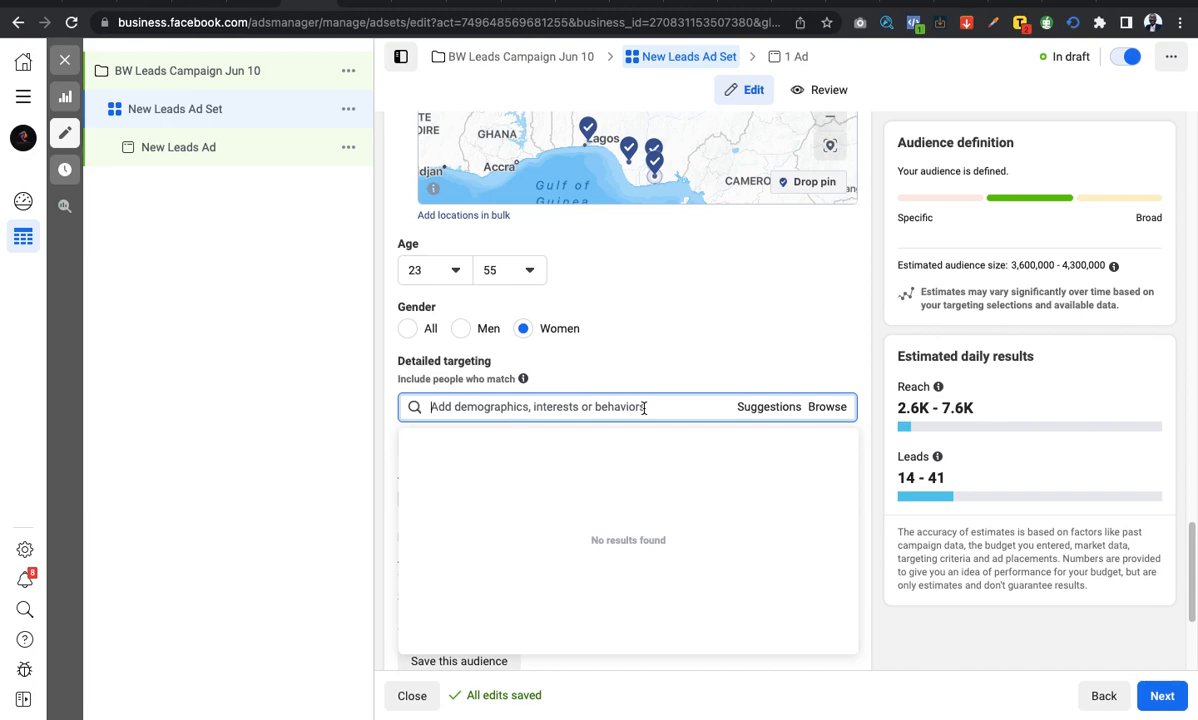
click(759, 348)
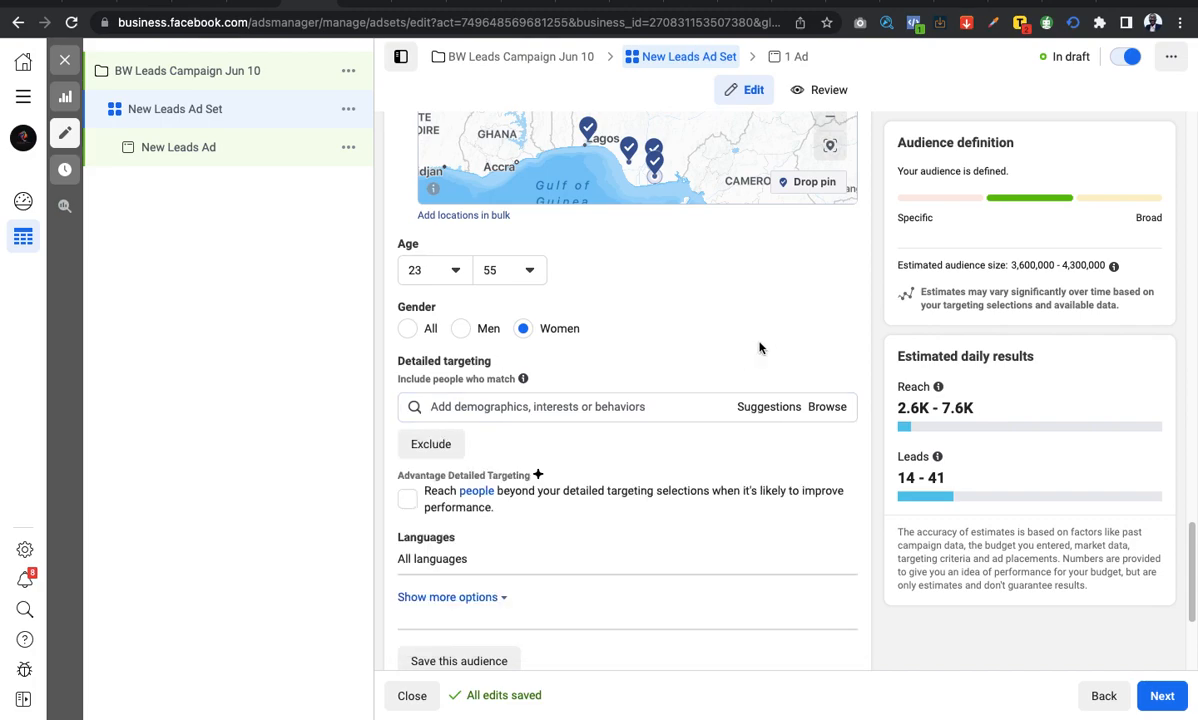
click(671, 408)
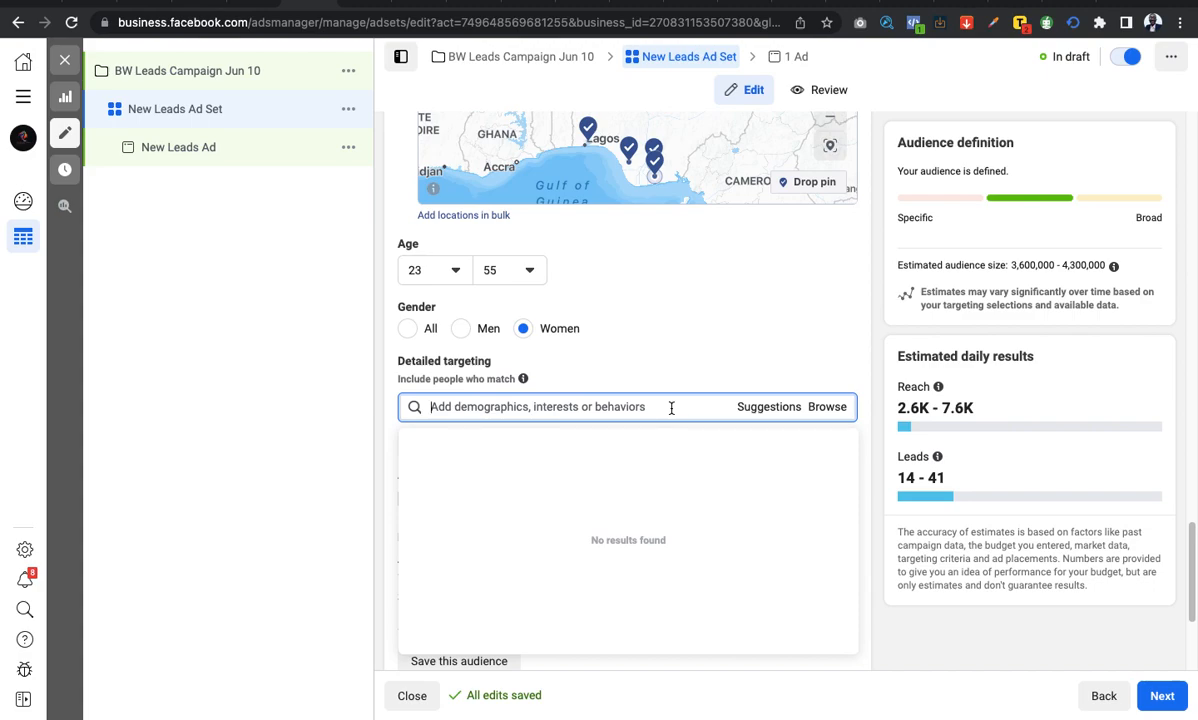
text(braided)
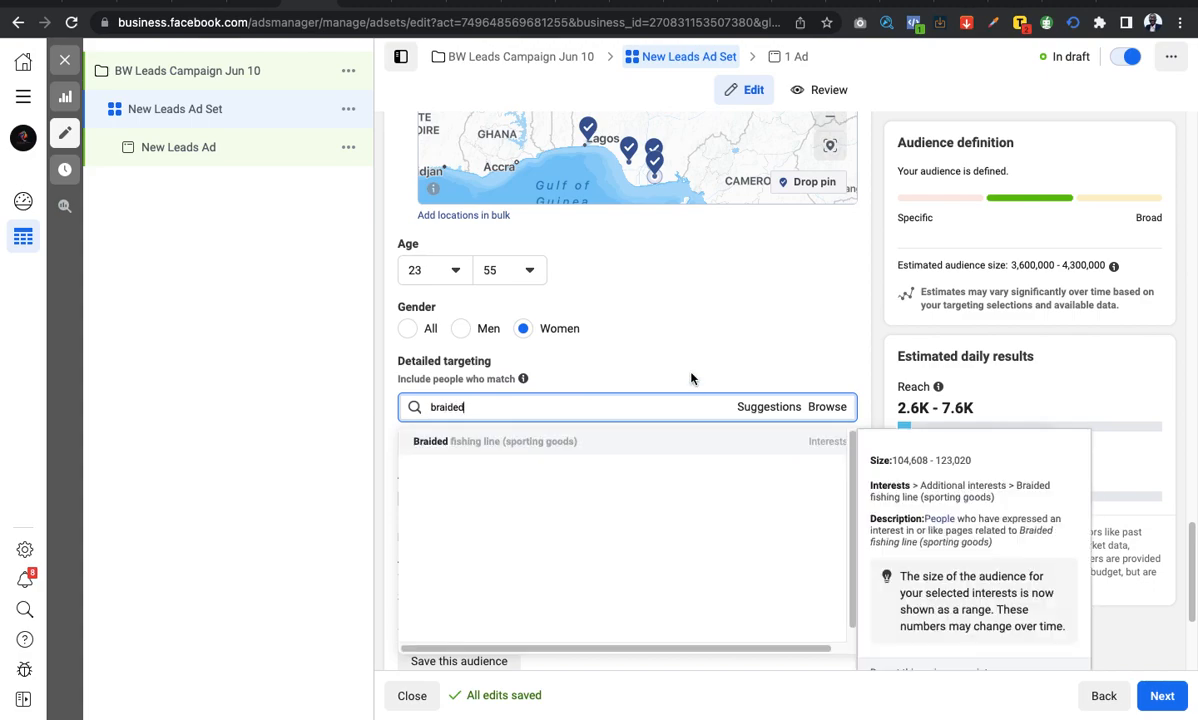
Search the detailed targeting for "wigs" instead and include the interest Wig (hair care).
double_click(530, 408)
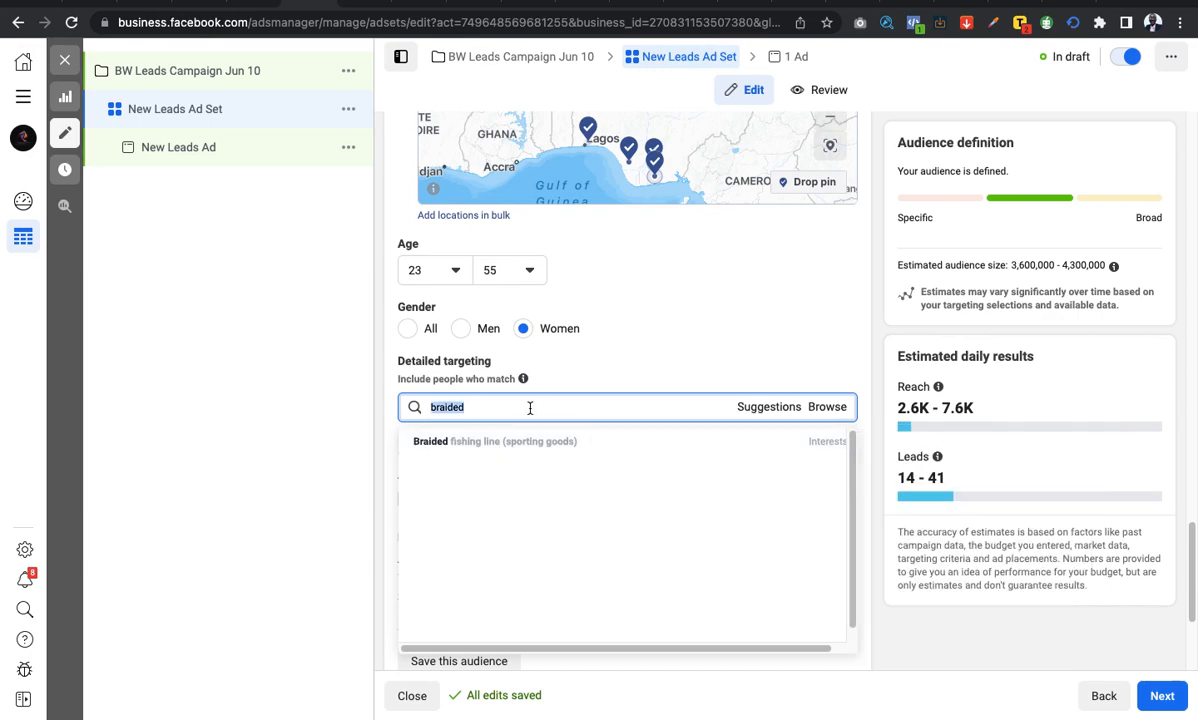
text(wigs)
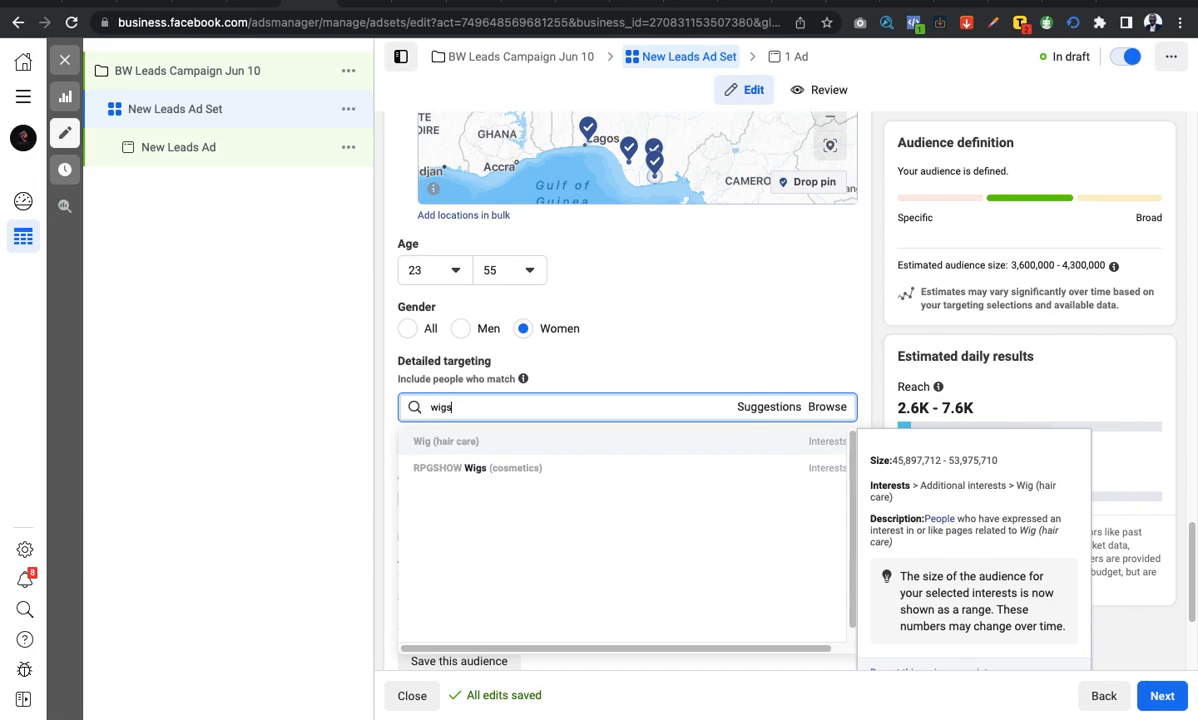
click(470, 441)
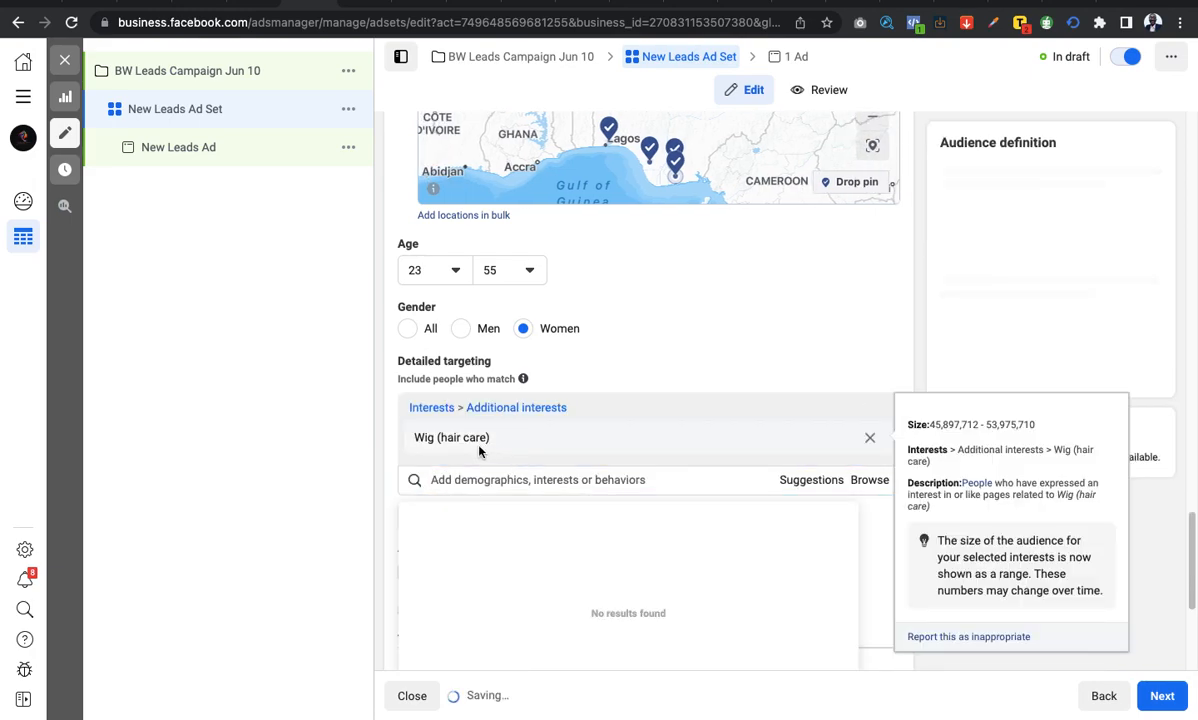
Include the suggested interests Lace wig (hair care) and Hairstyle (hair care) in the detailed targeting.
click(535, 481)
click(751, 481)
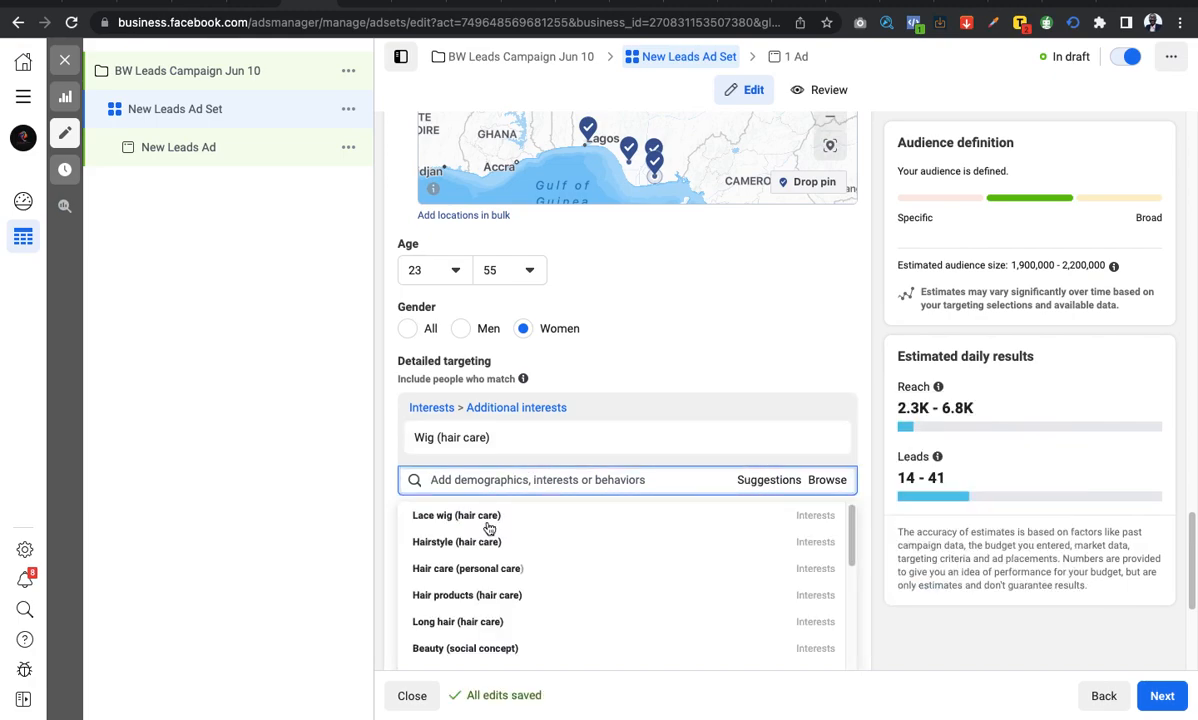
mouse_move(493, 524)
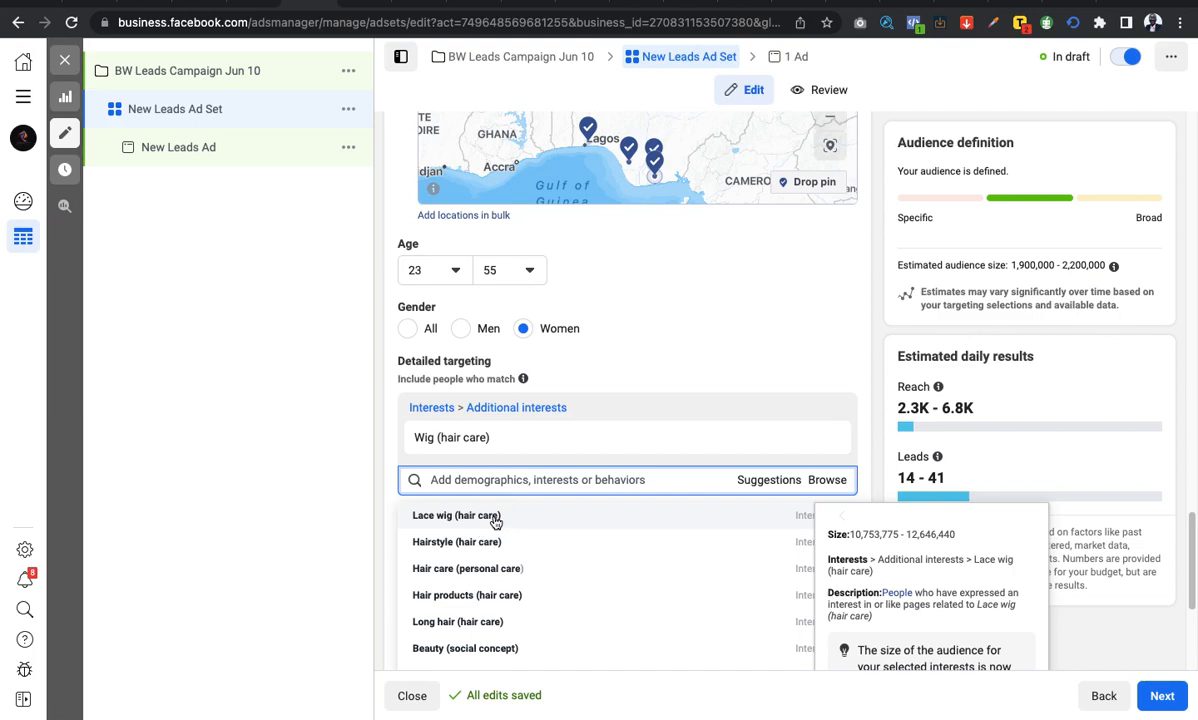
click(455, 515)
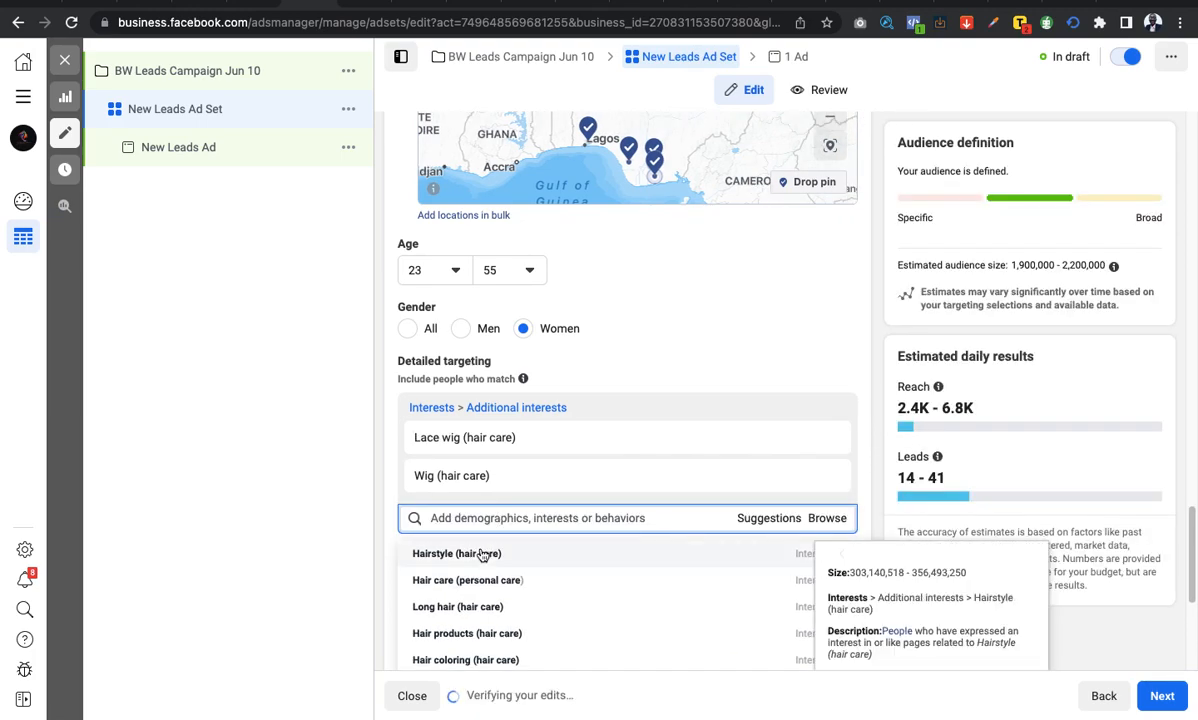
click(481, 553)
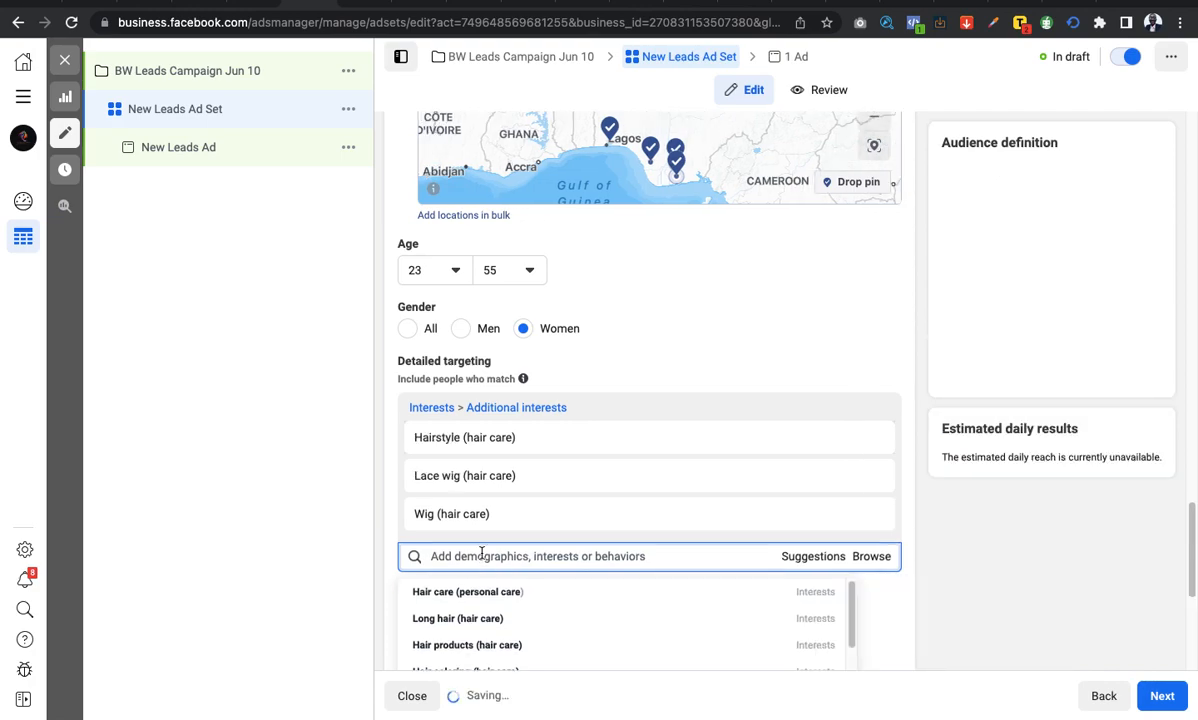
Include the suggested interests Long hair (hair care) and Hair conditioner (hair care), and close the suggestions.
scroll(602, 531, down, 1)
mouse_move(476, 524)
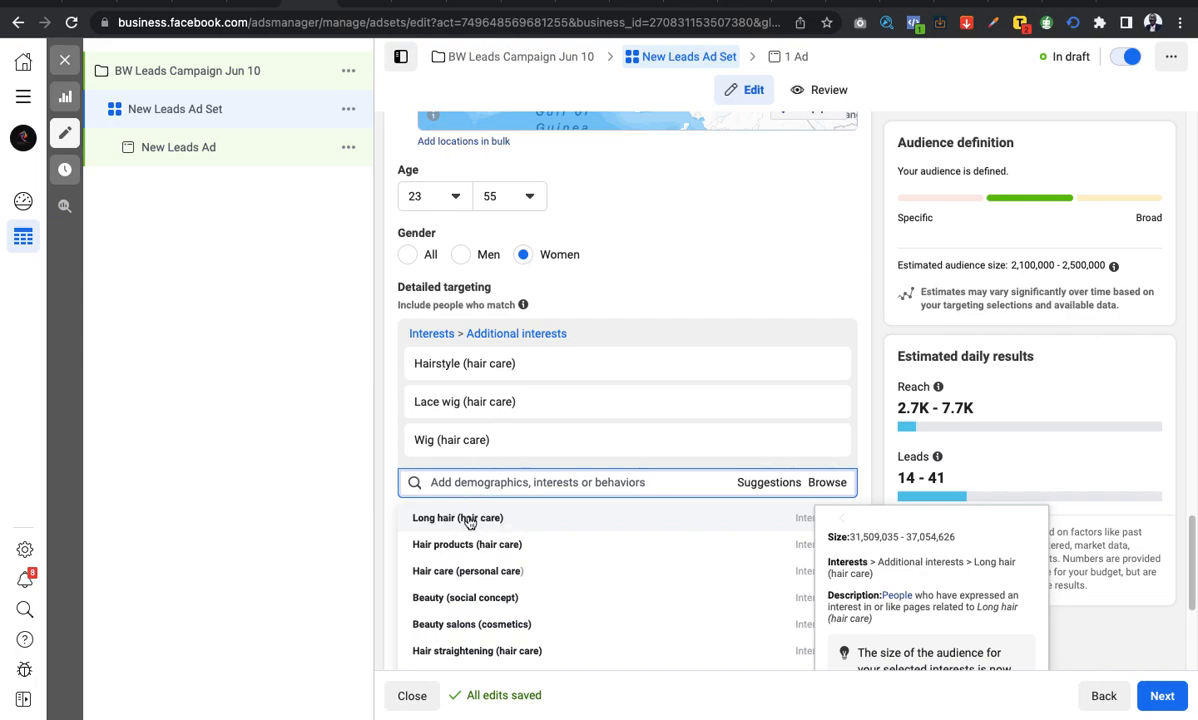
click(467, 521)
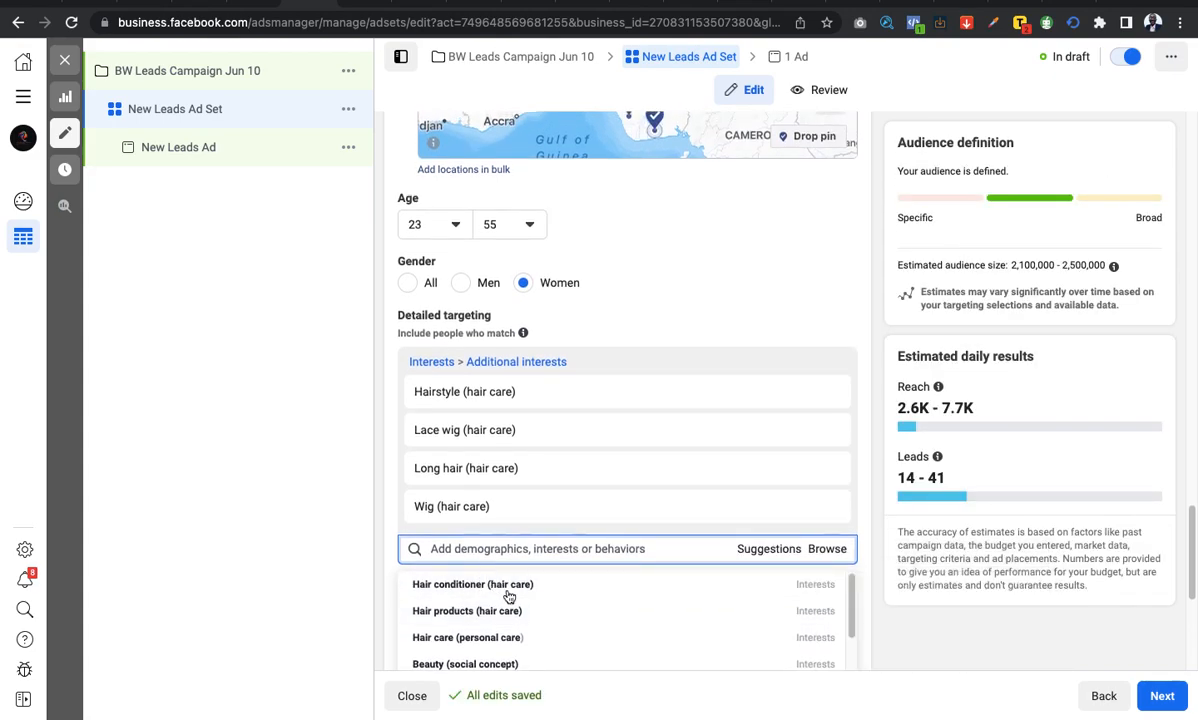
scroll(610, 515, down, 2)
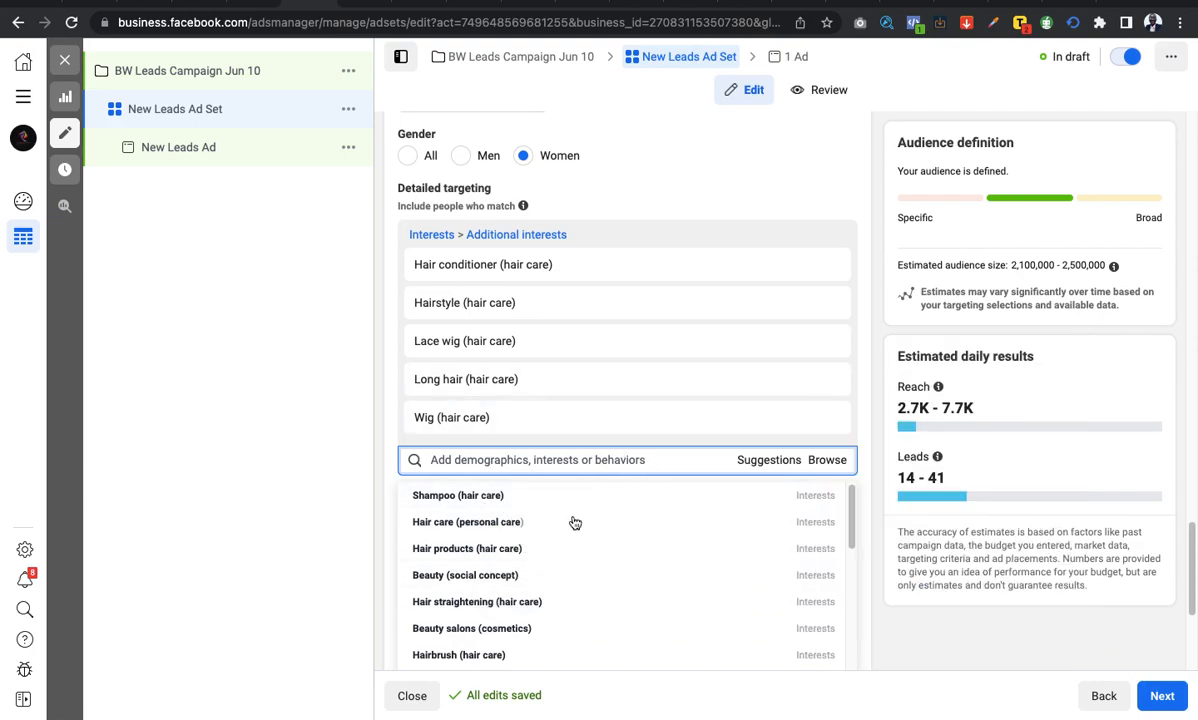
scroll(600, 410, down, 1)
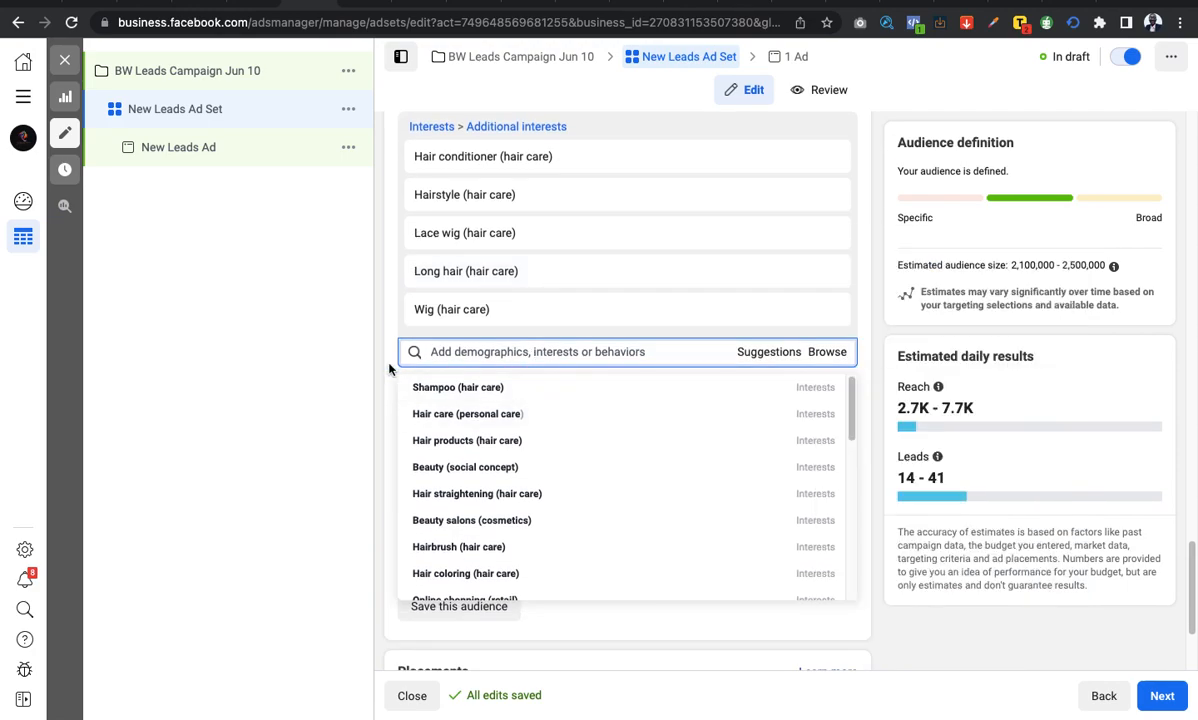
click(390, 391)
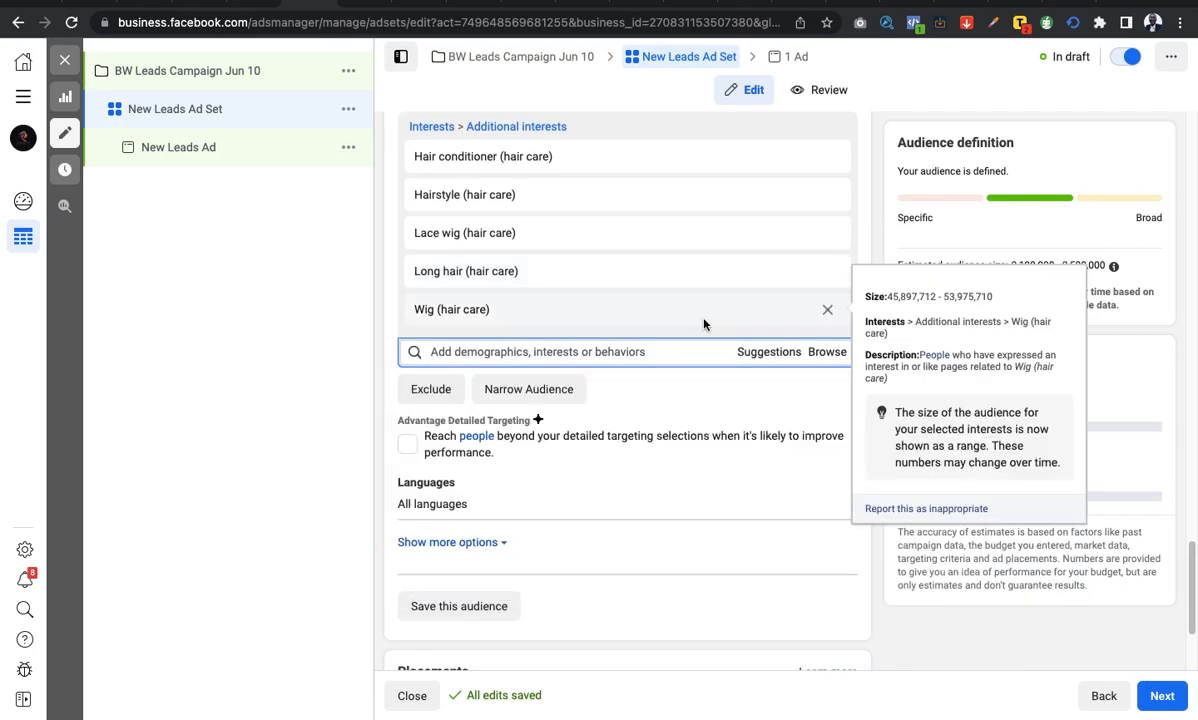
Switch the ad set to manual placements and exclude Audience network from the platforms.
scroll(706, 367, down, 1)
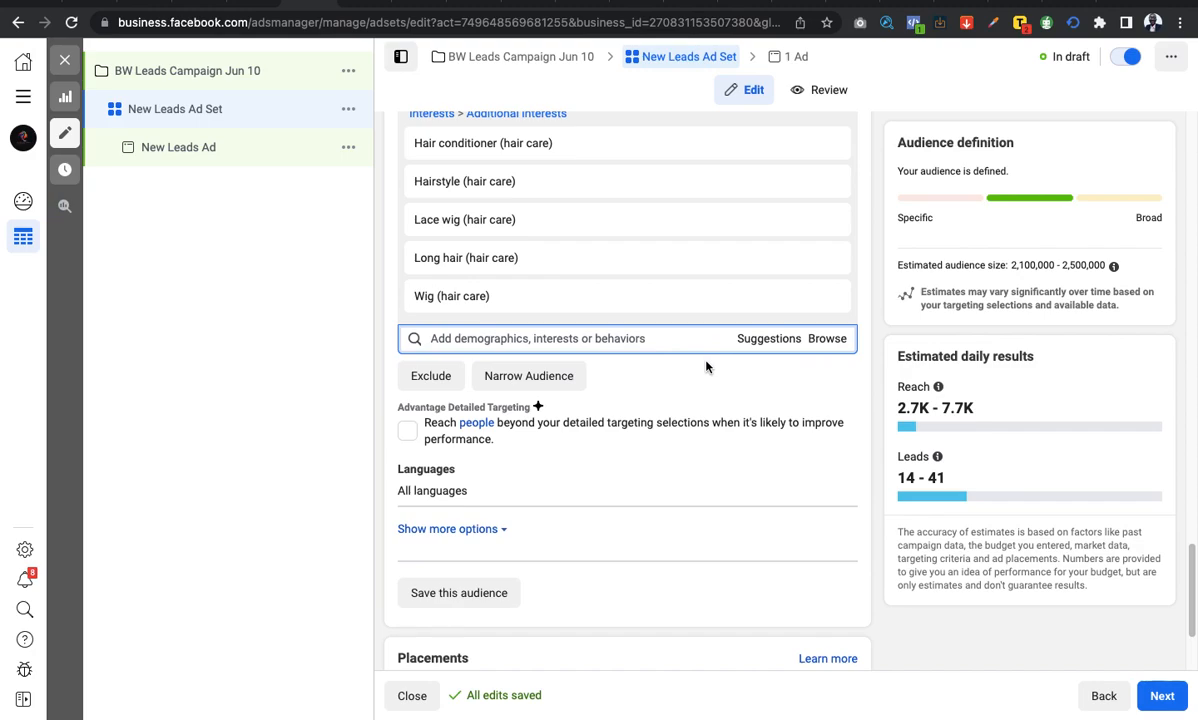
scroll(706, 367, down, 2)
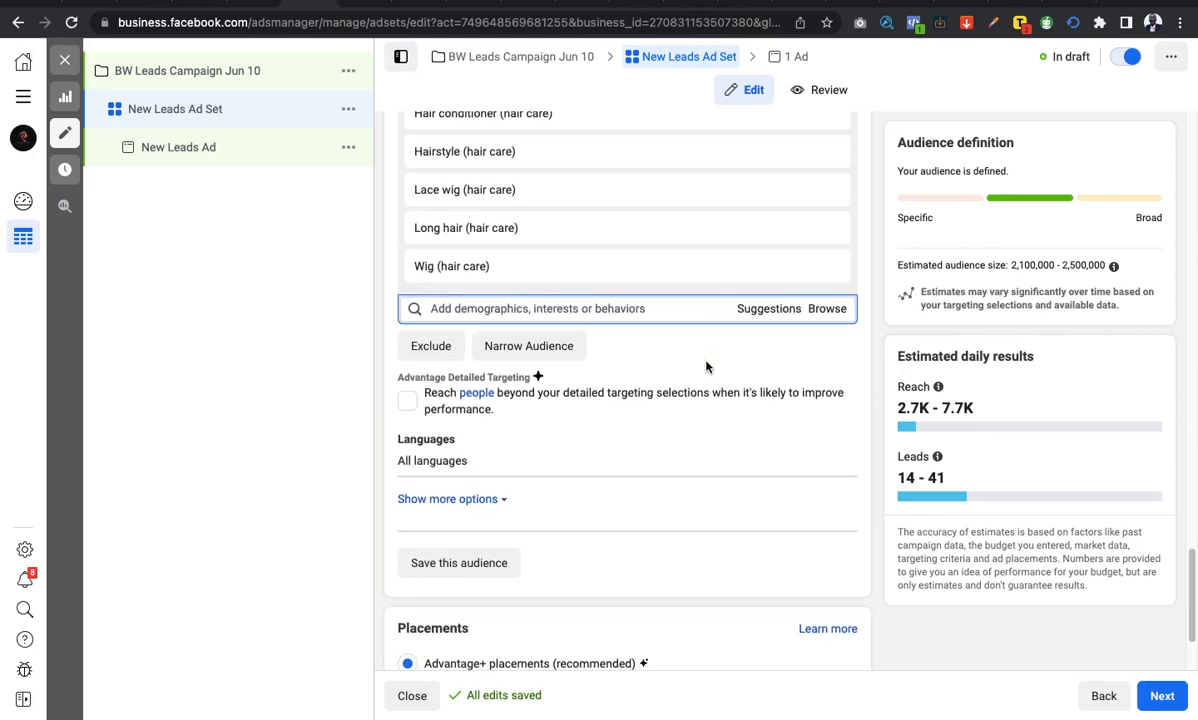
scroll(706, 367, down, 8)
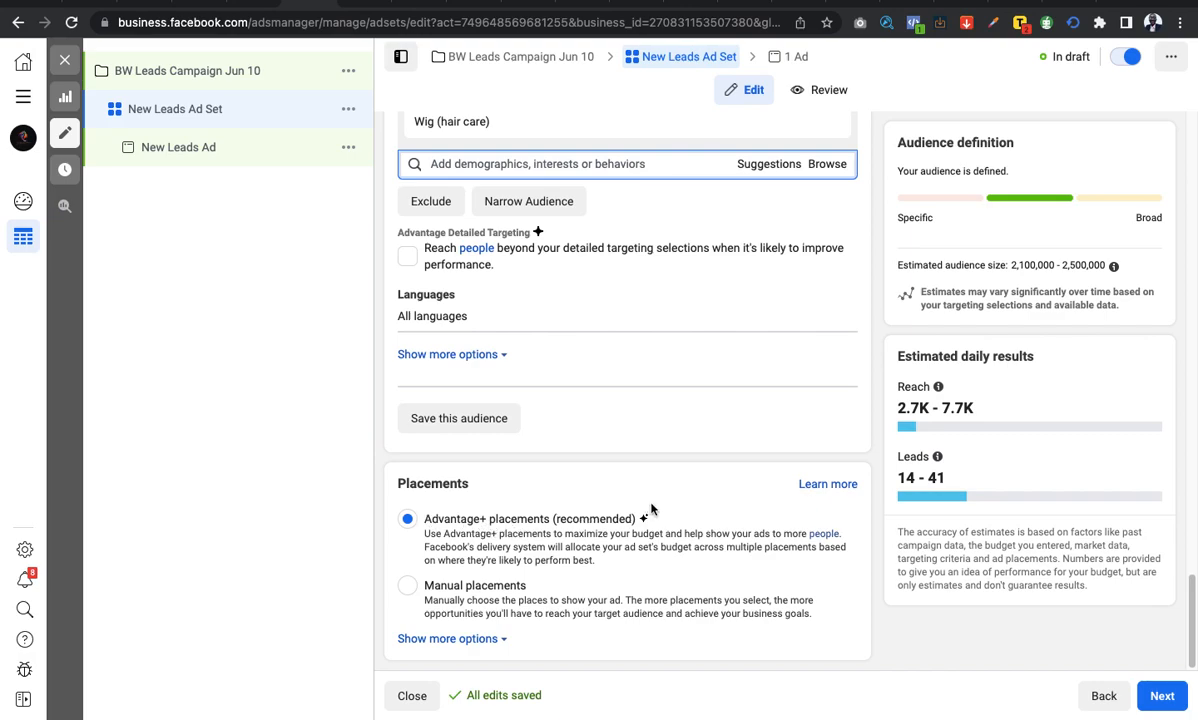
click(410, 586)
scroll(659, 513, down, 3)
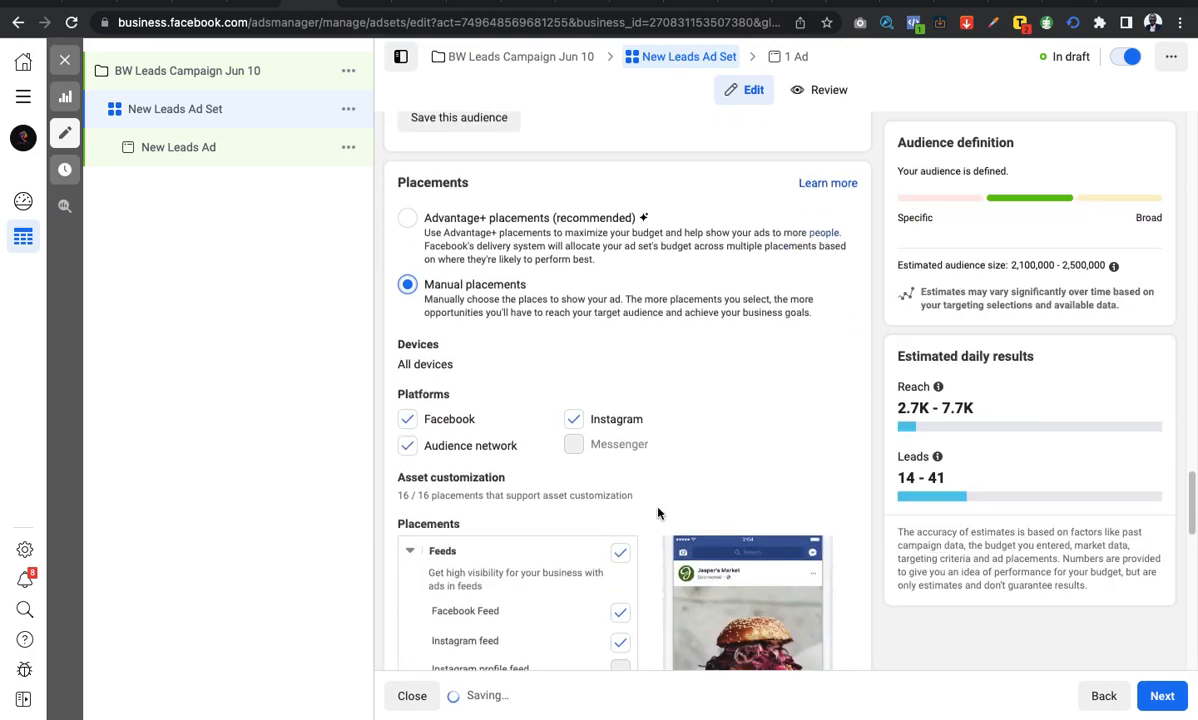
scroll(577, 327, down, 1)
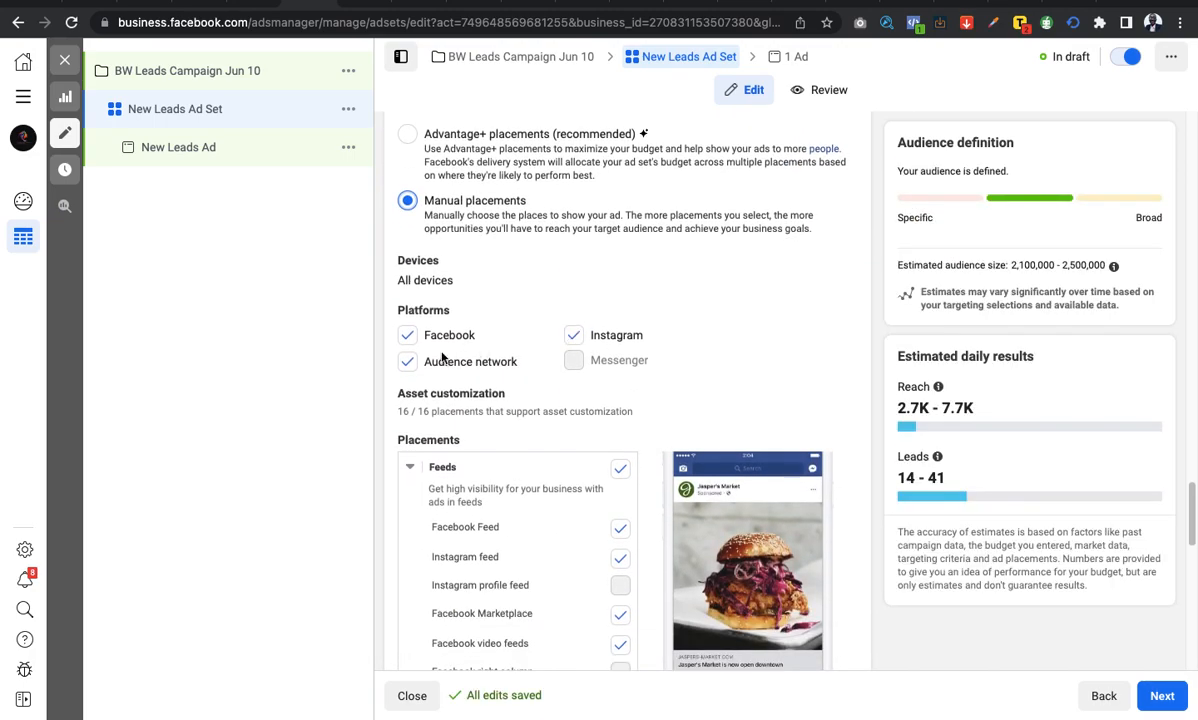
click(408, 361)
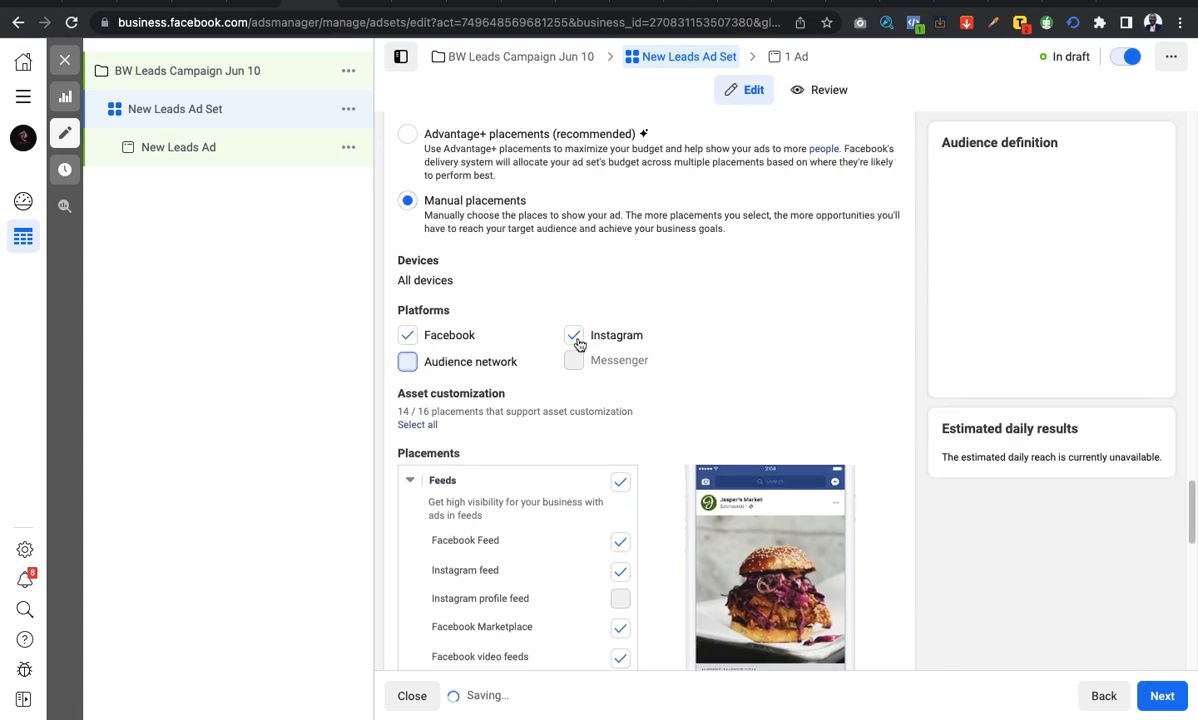
Try limiting the platforms to Facebook only and to Instagram only, and reselect both.
click(573, 336)
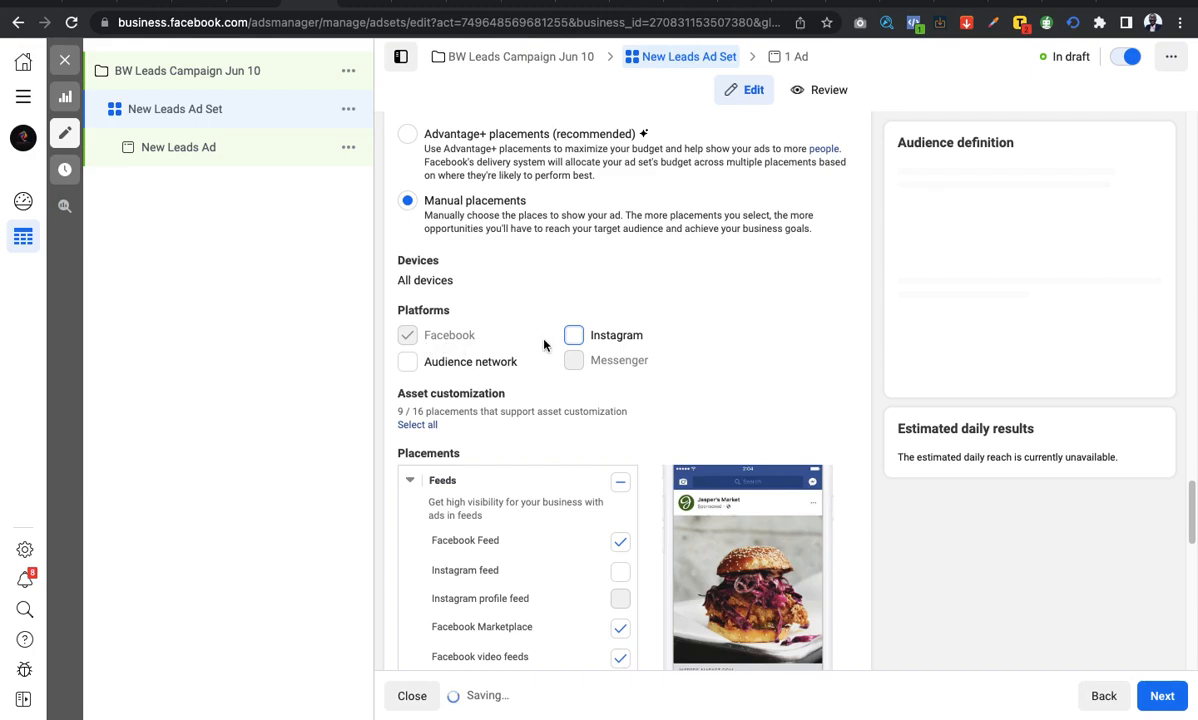
click(576, 337)
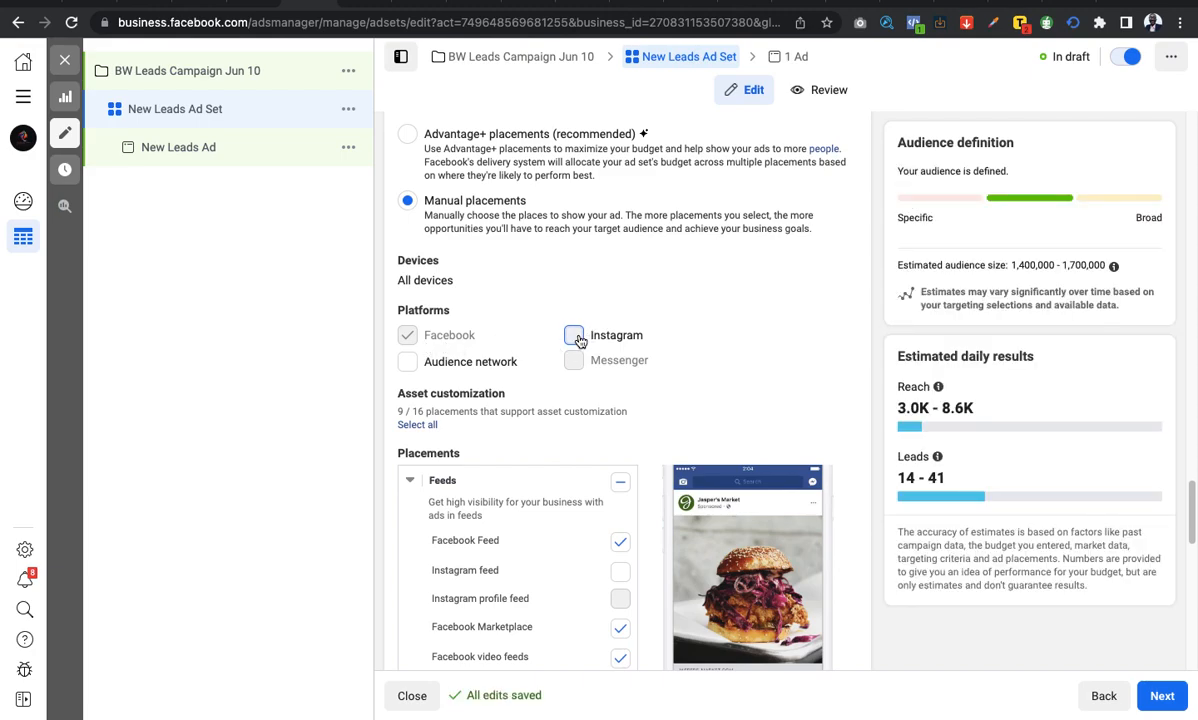
click(408, 336)
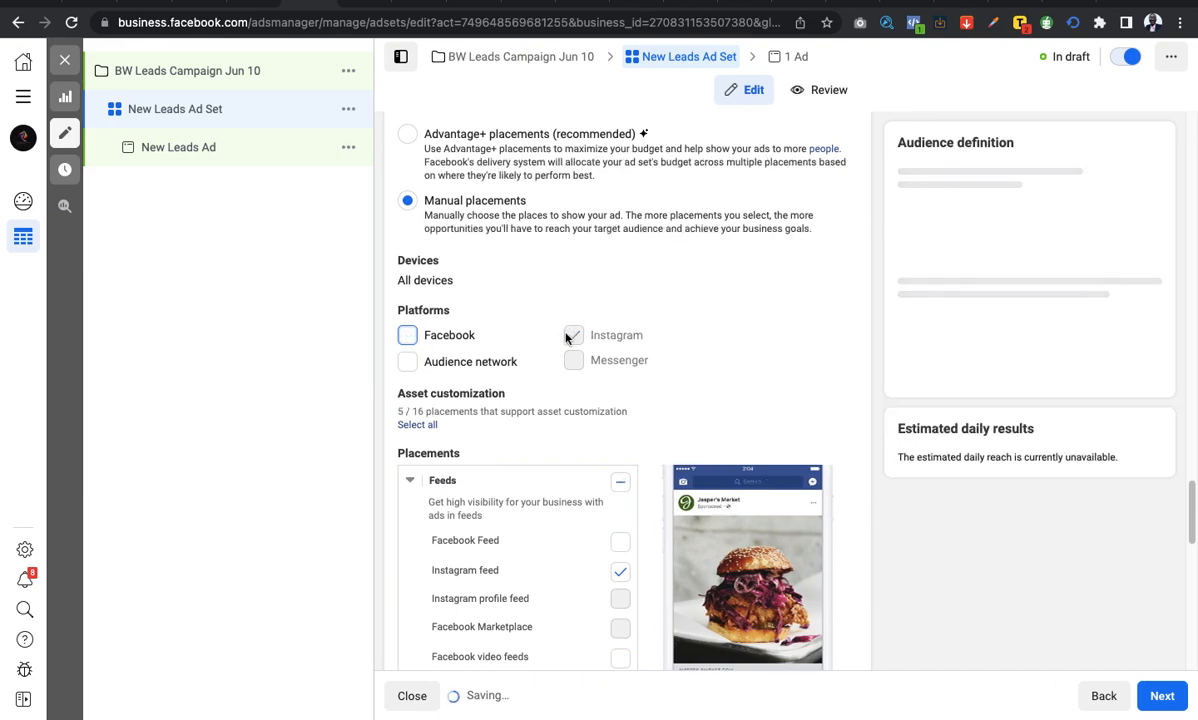
click(408, 336)
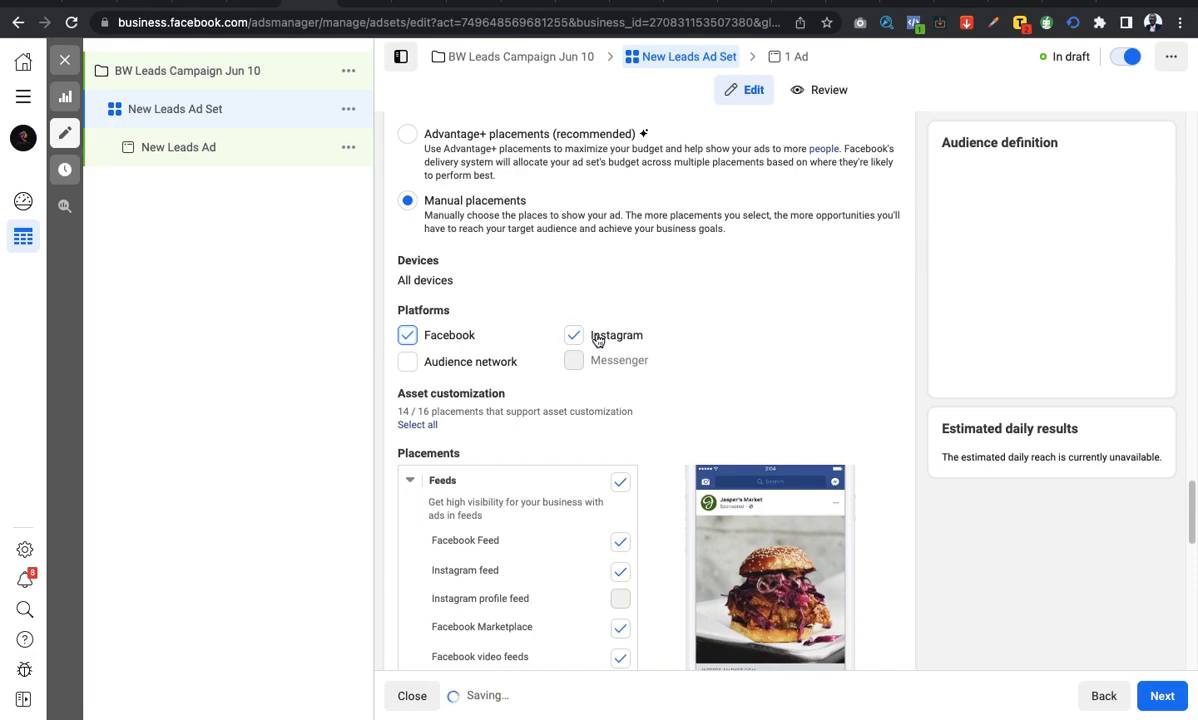
Exclude Instagram so that only the Facebook platform is used, and review the list of individual placements.
click(578, 338)
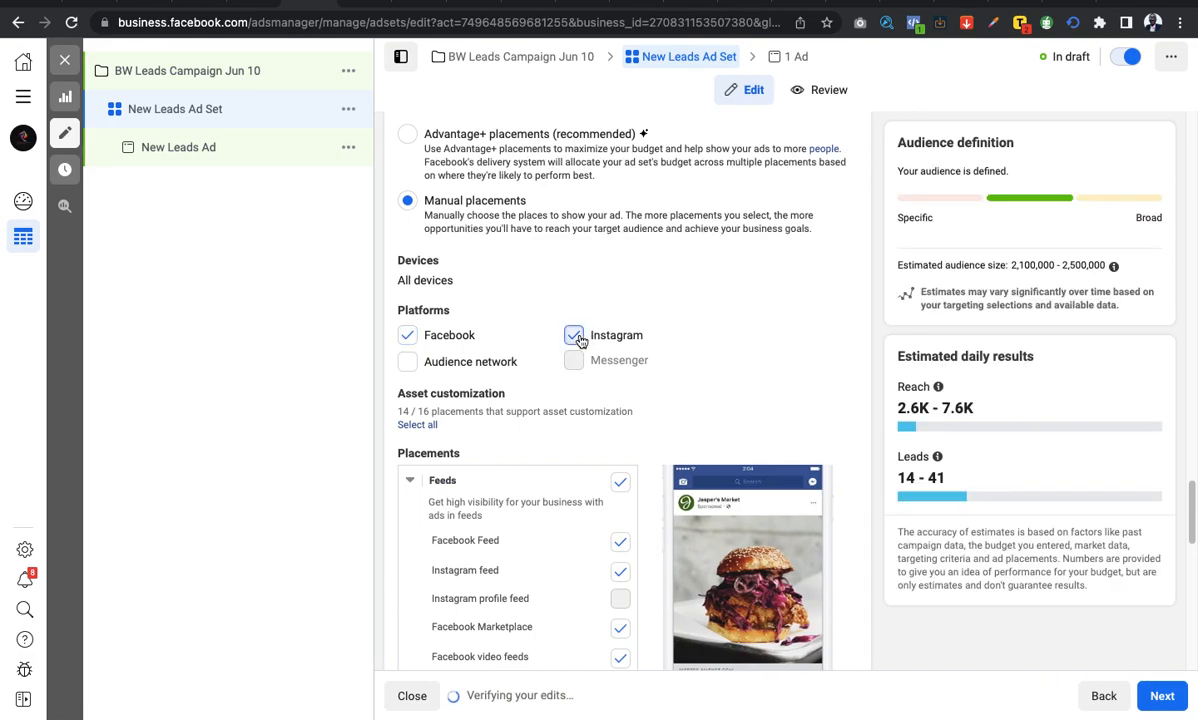
scroll(660, 350, down, 1)
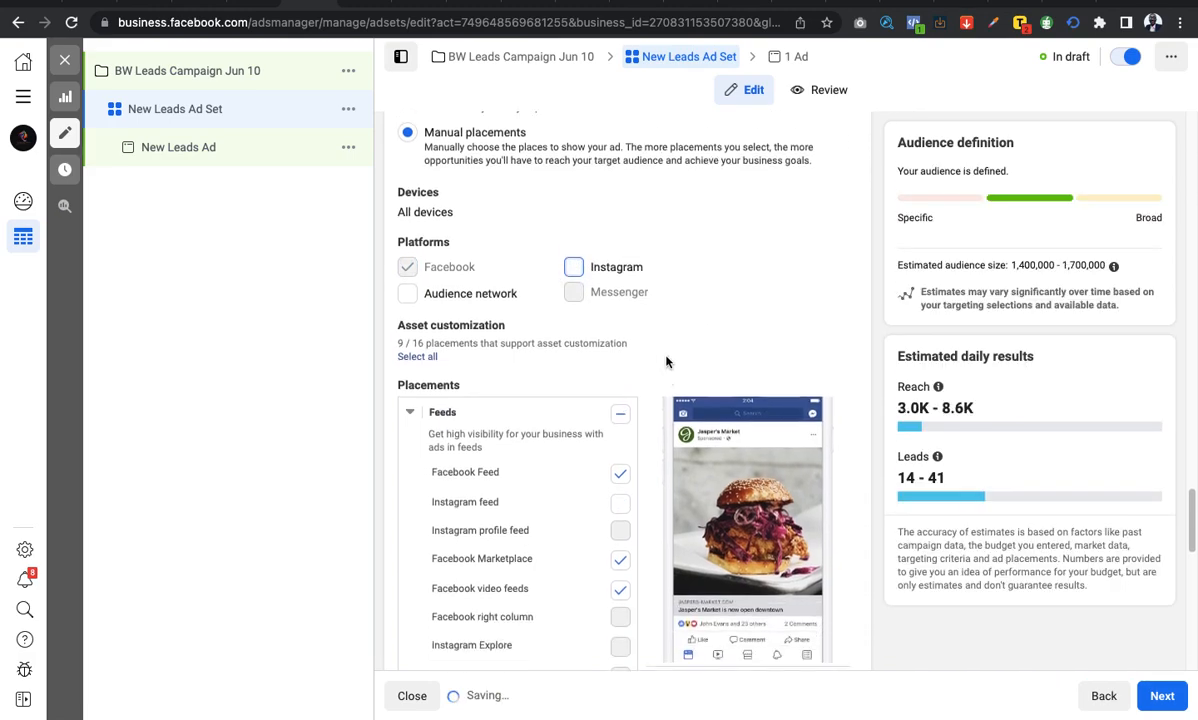
scroll(640, 320, down, 1)
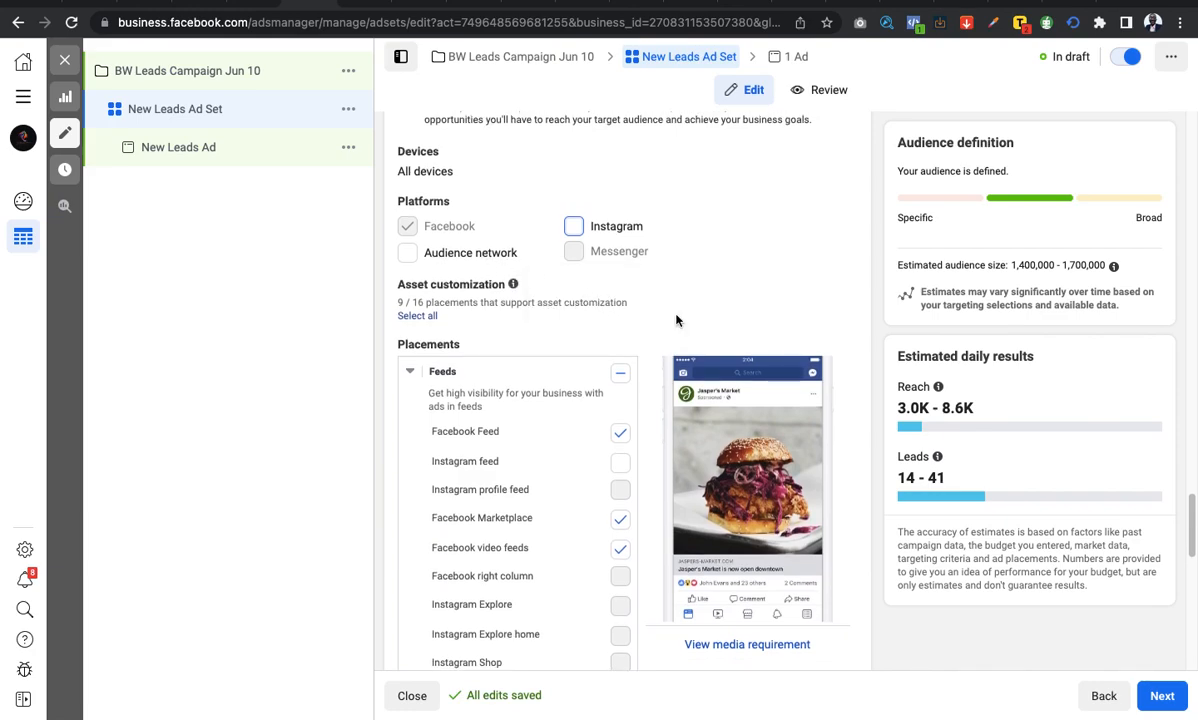
scroll(676, 320, down, 1)
scroll(676, 320, down, 1)
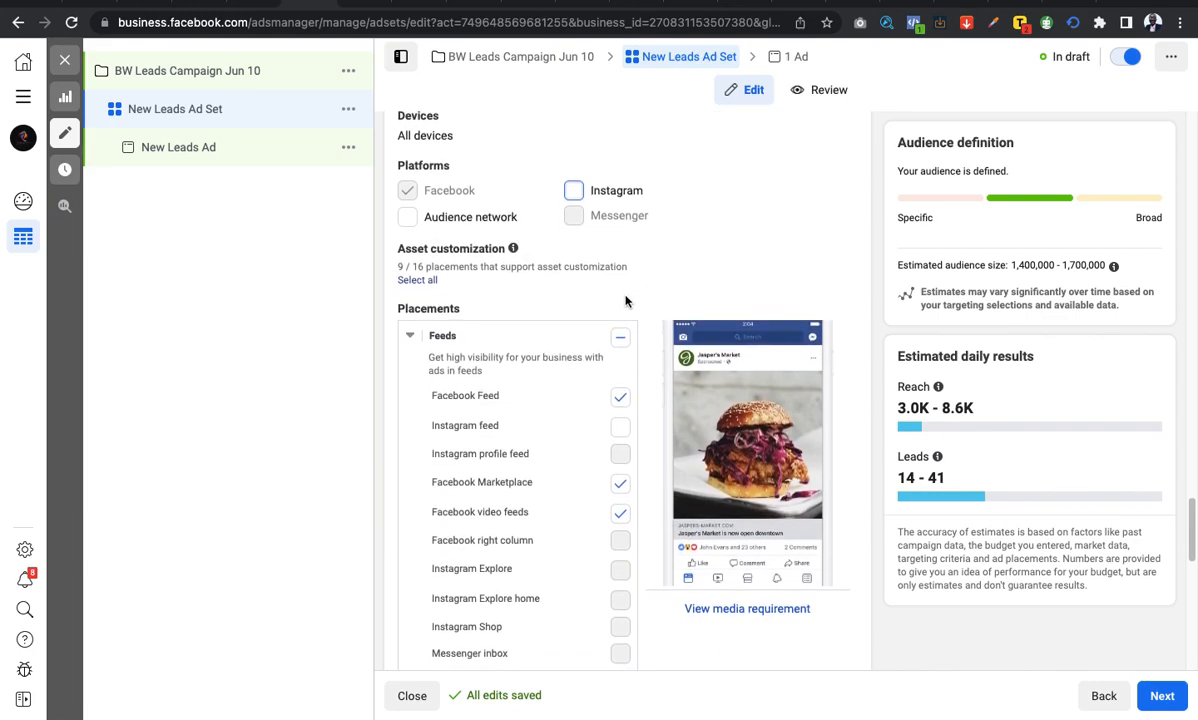
scroll(553, 362, down, 5)
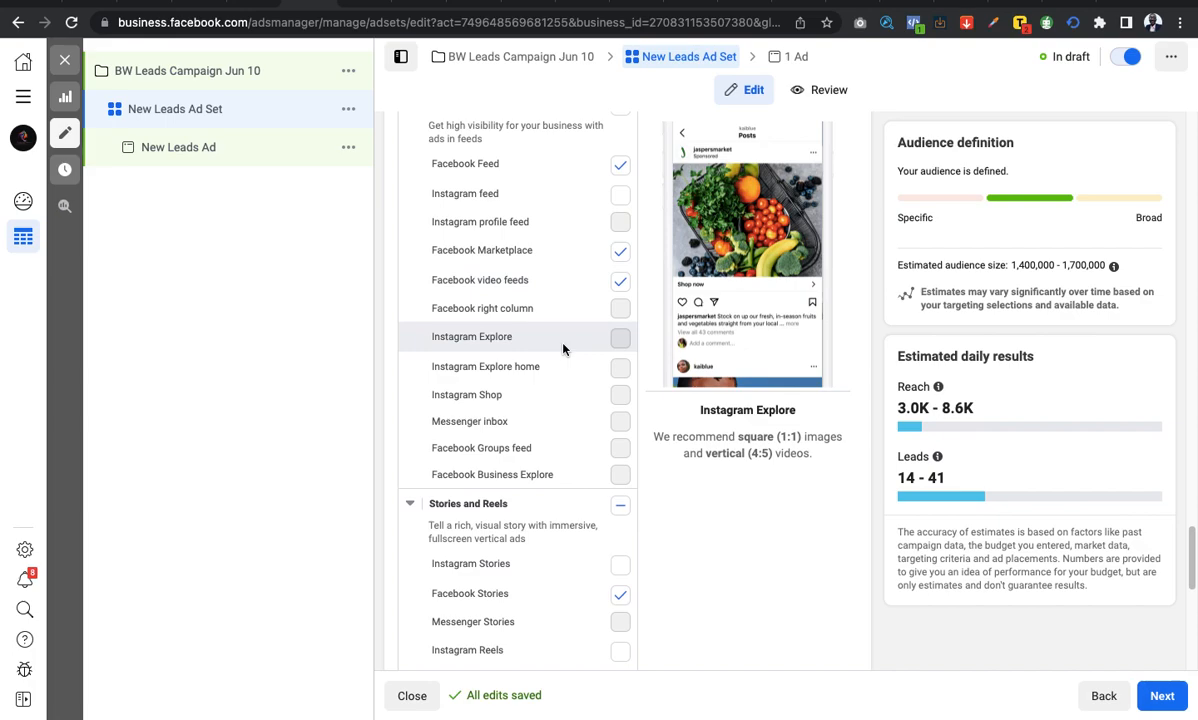
Review the individual placements from Feeds through Stories and Reels, In-stream, Search, Messages and In-article to Apps and sites.
scroll(563, 349, down, 5)
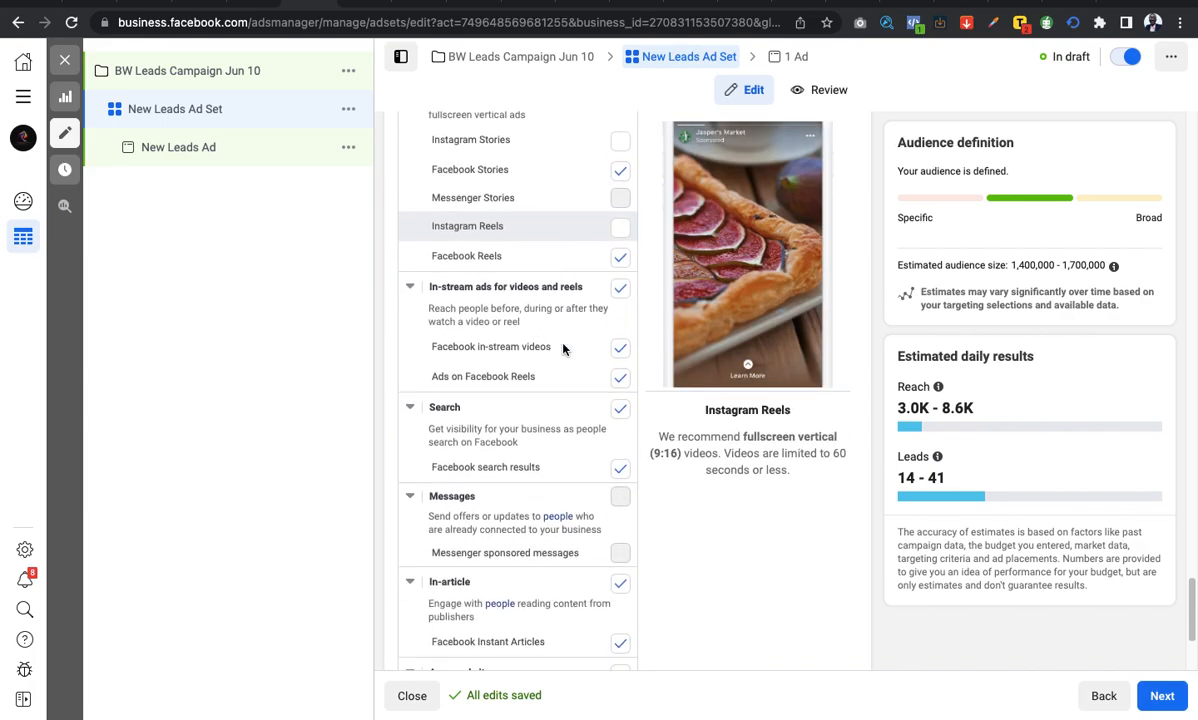
scroll(563, 349, down, 5)
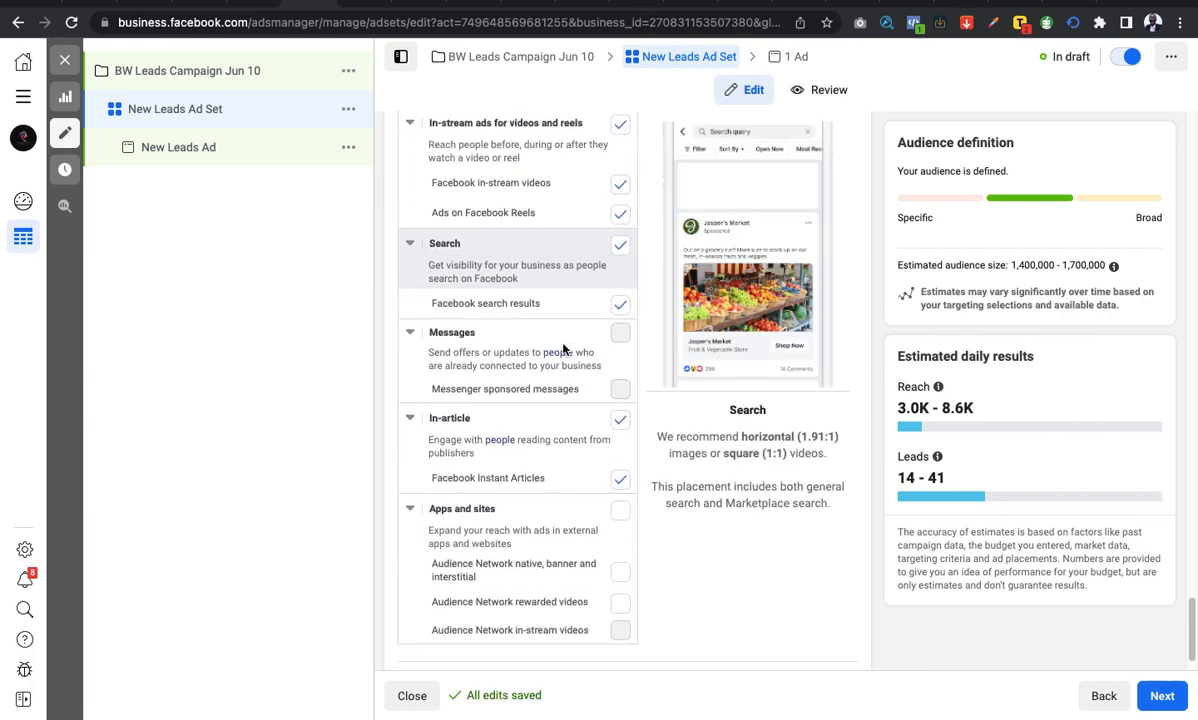
scroll(563, 349, down, 2)
scroll(563, 349, up, 10)
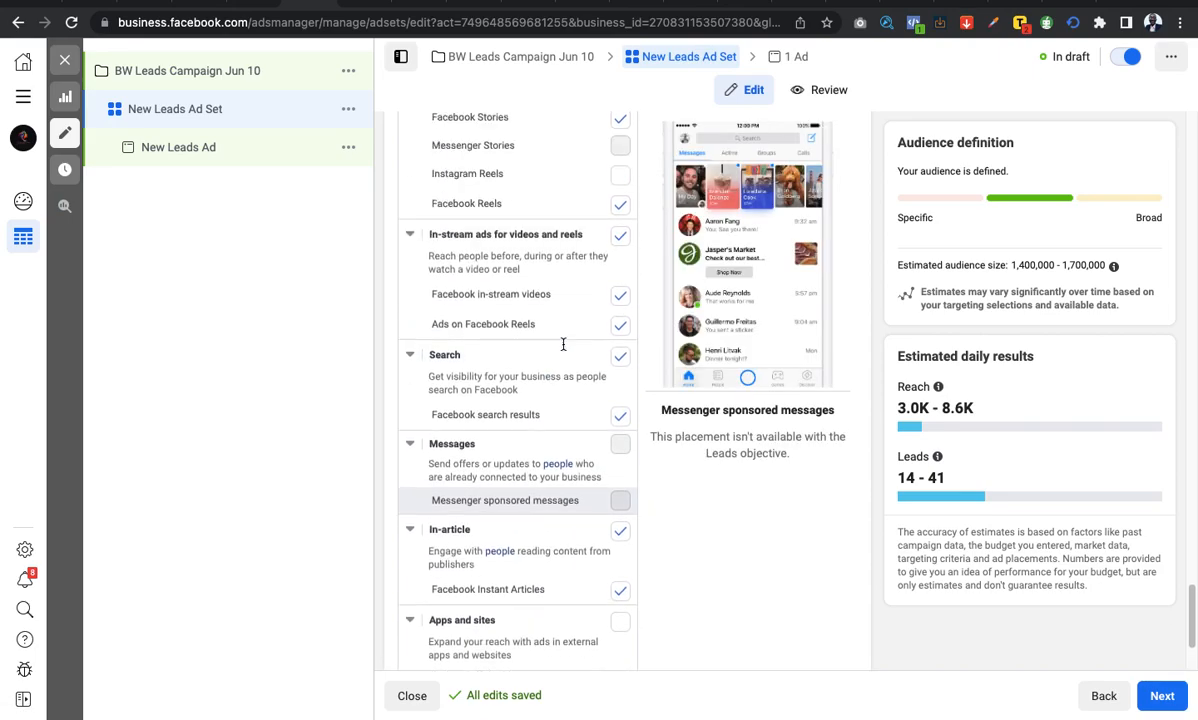
scroll(563, 349, up, 10)
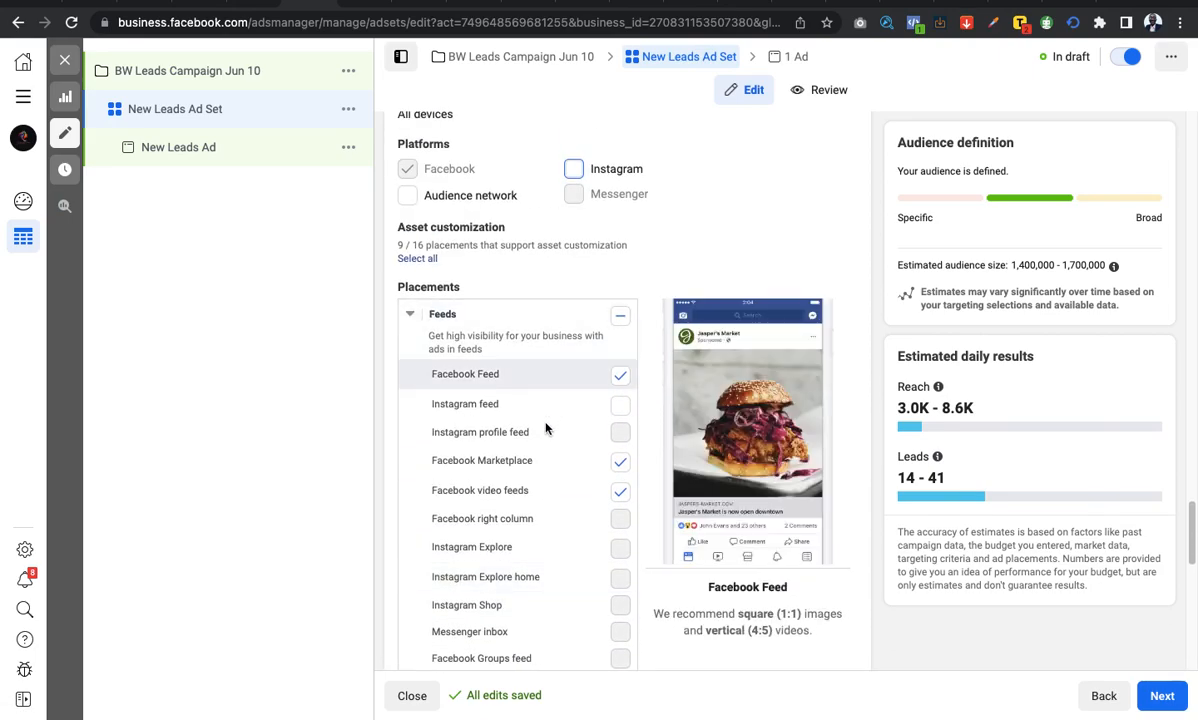
scroll(569, 467, down, 4)
scroll(571, 466, down, 2)
scroll(571, 466, down, 1)
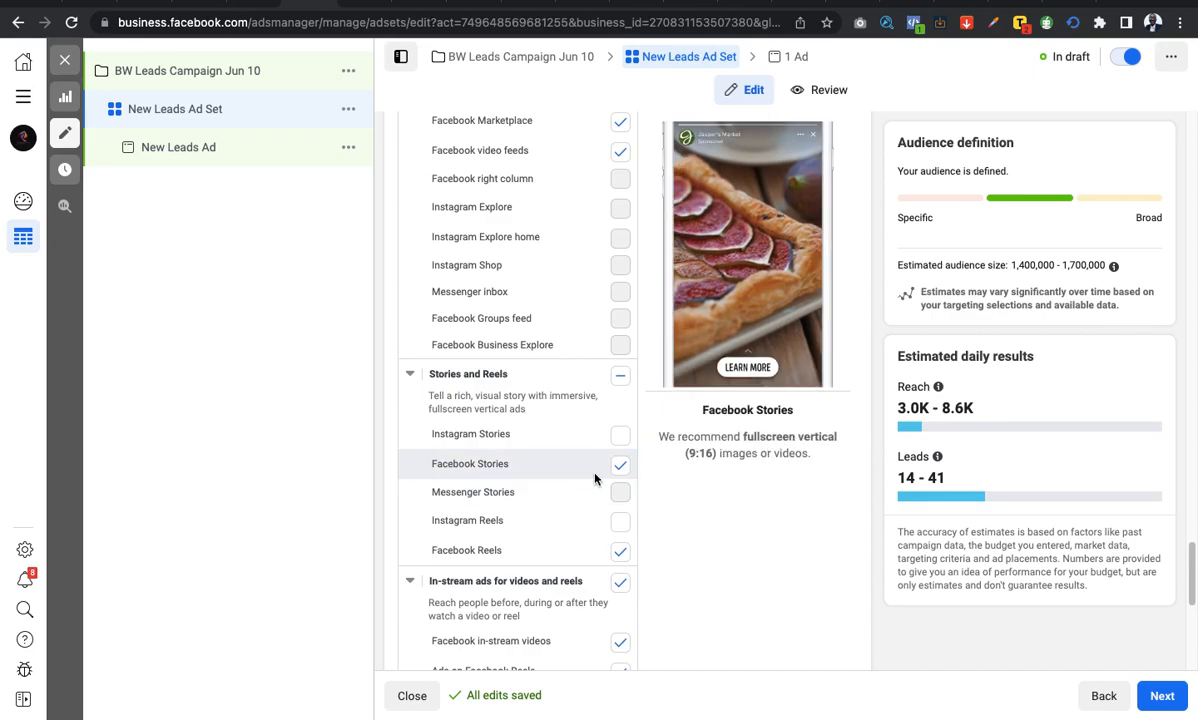
scroll(545, 477, down, 3)
scroll(540, 480, down, 3)
scroll(531, 546, down, 3)
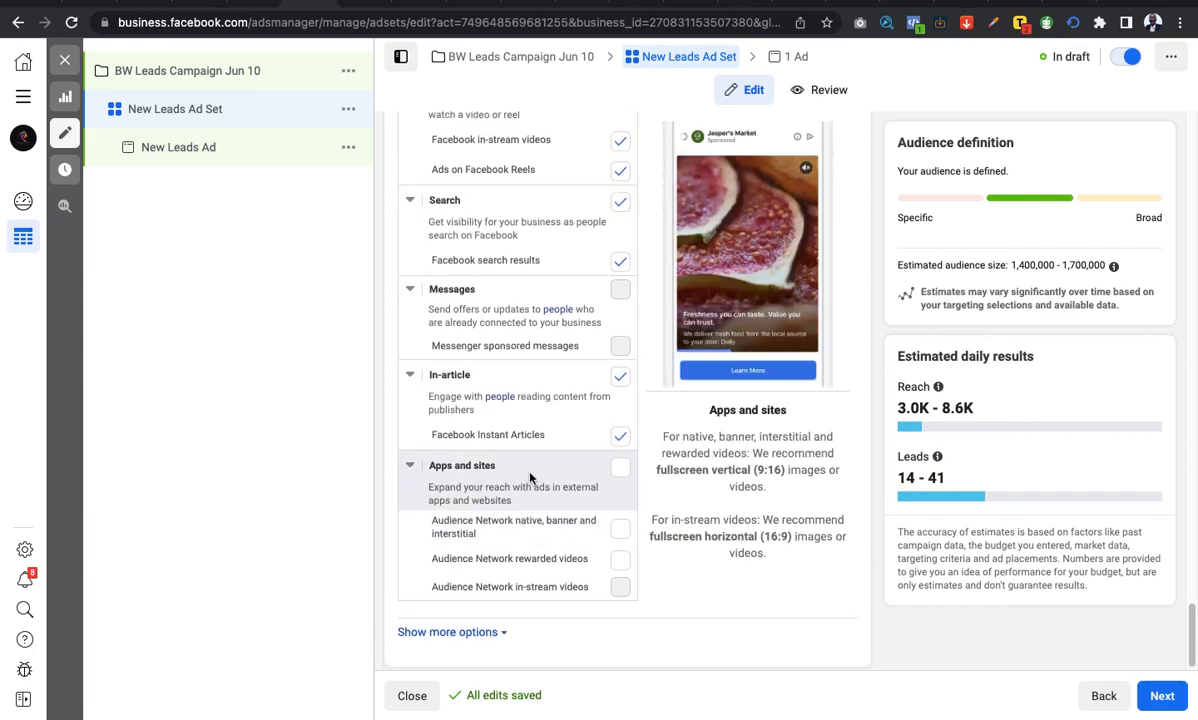
scroll(543, 425, up, 1)
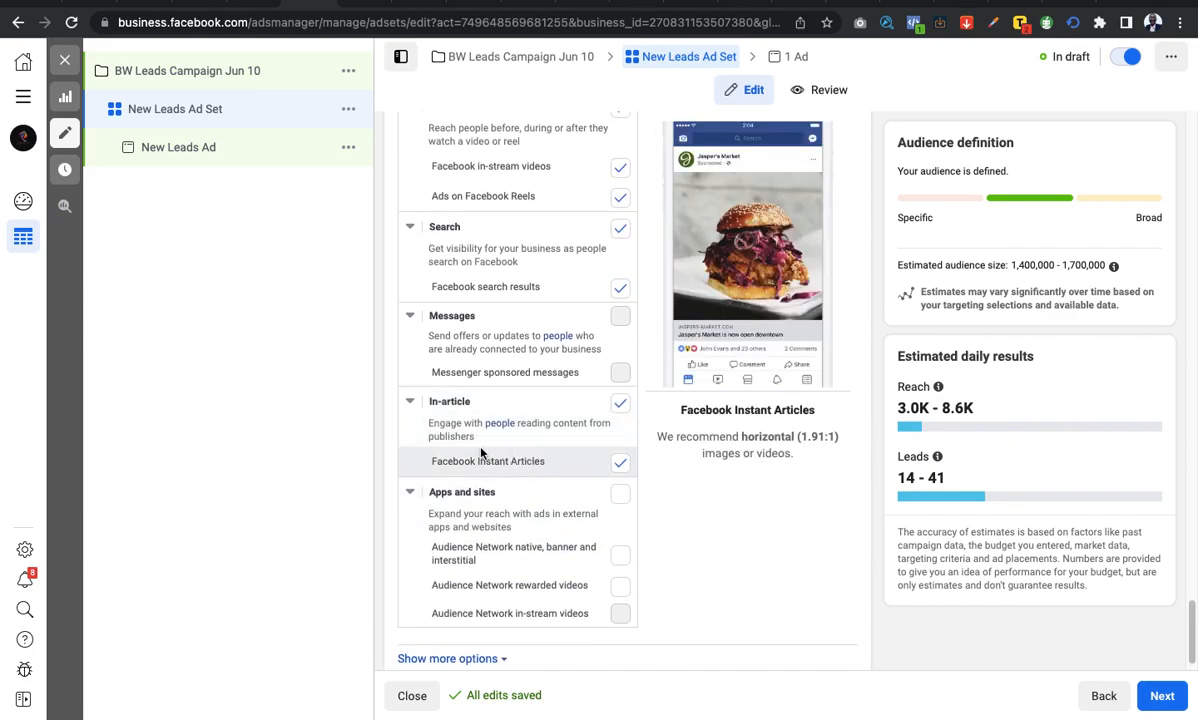
scroll(538, 395, up, 3)
scroll(540, 440, down, 3)
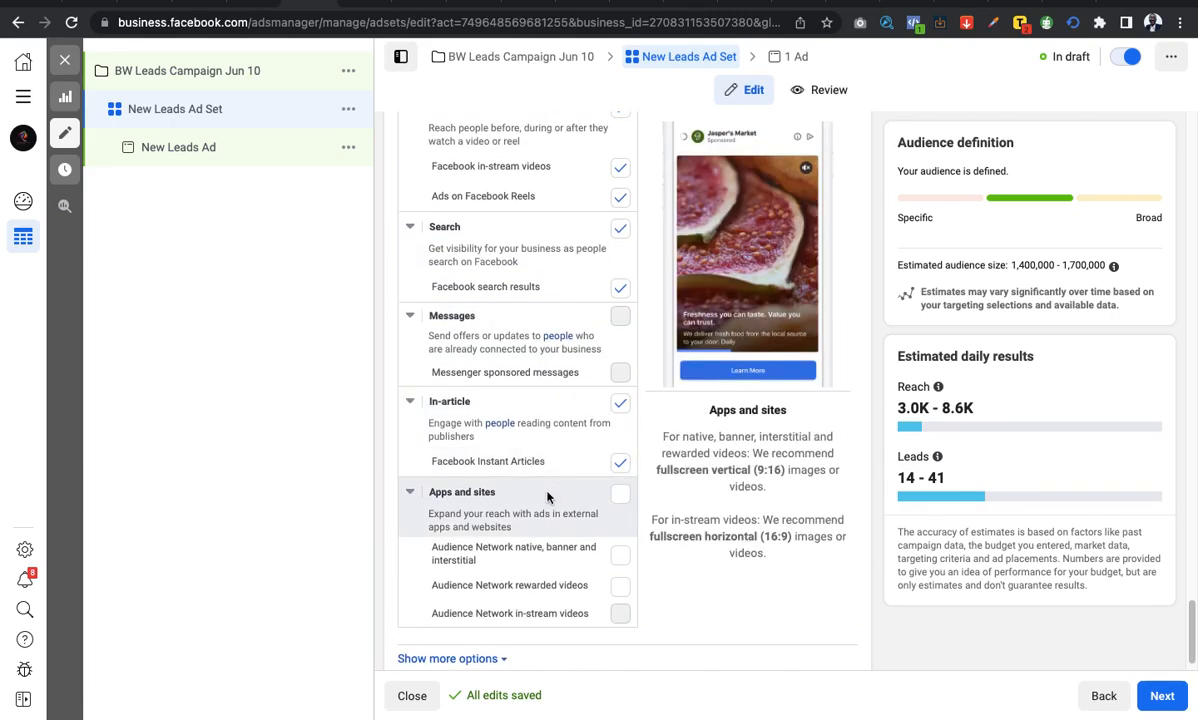
Exclude the In-article and Search placement groups from the ad set.
scroll(556, 425, up, 3)
scroll(558, 428, down, 1)
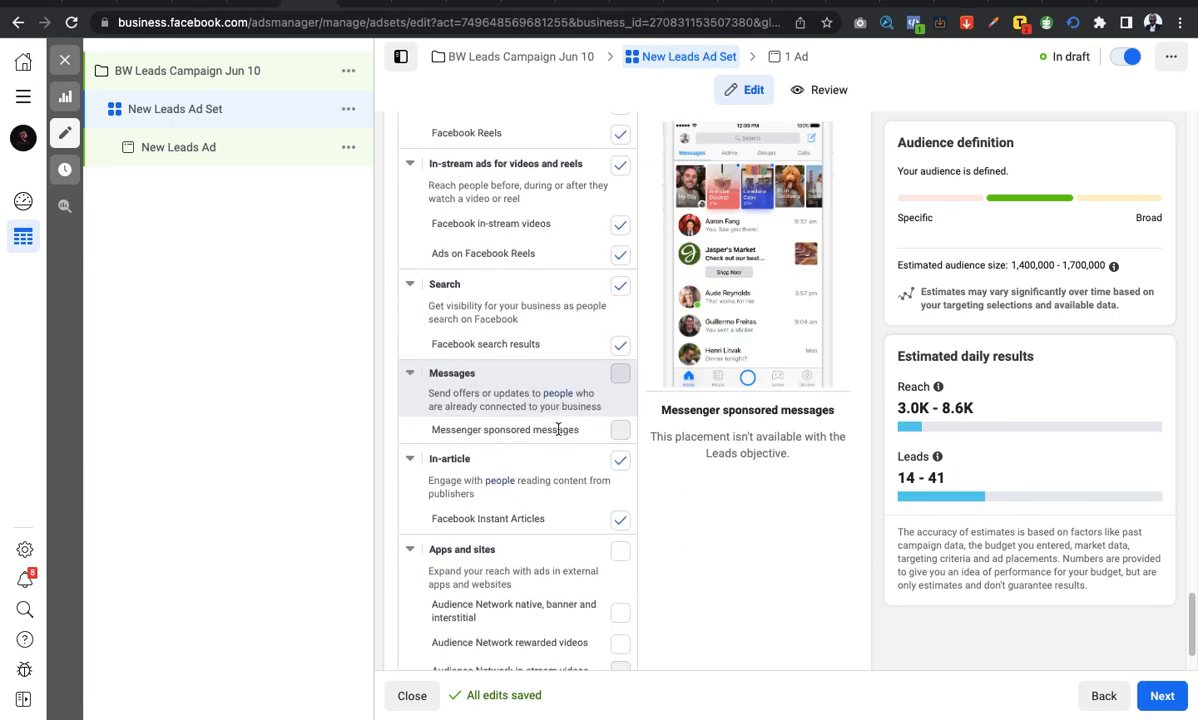
click(620, 454)
scroll(550, 411, up, 3)
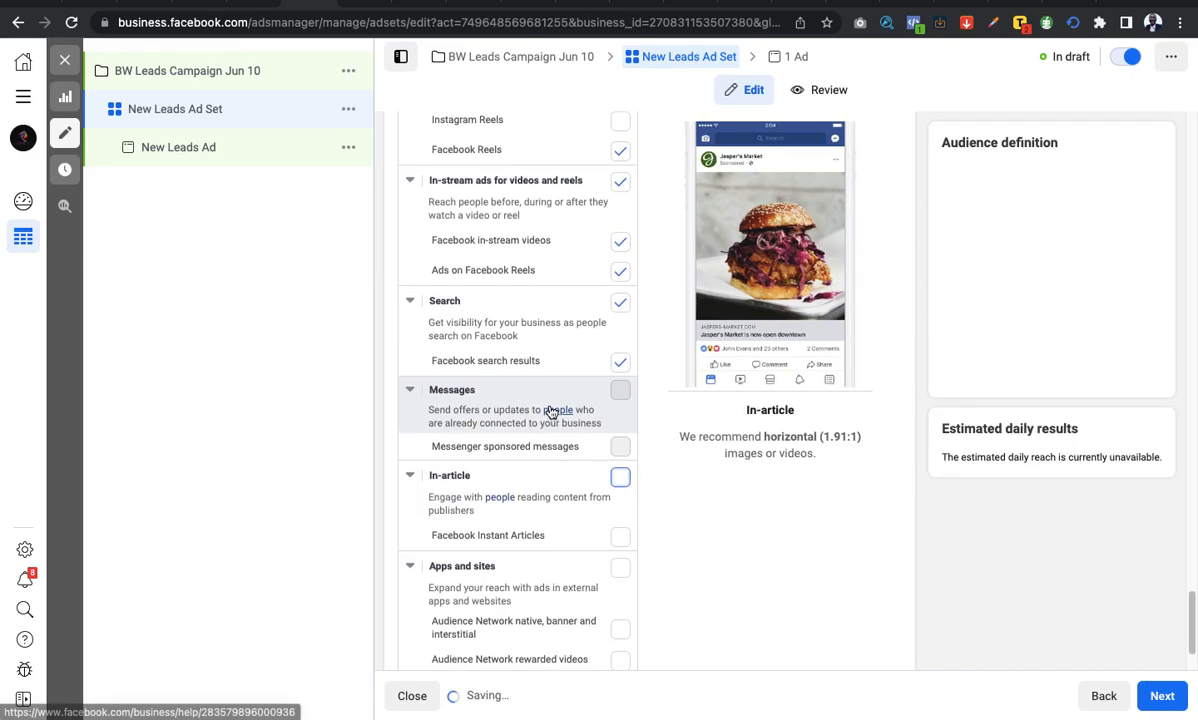
click(619, 361)
scroll(535, 377, up, 2)
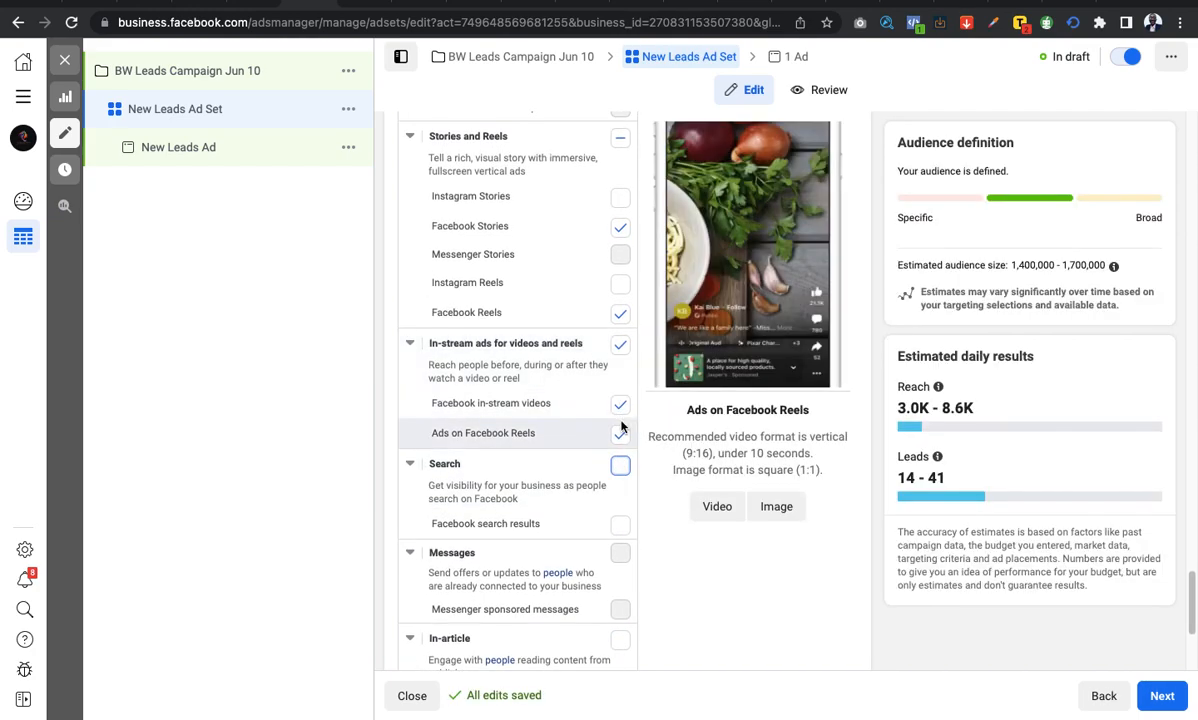
Check the selected Facebook placements in Feeds, Stories and Reels, and In-stream ads, along with the platform settings.
scroll(588, 395, up, 1)
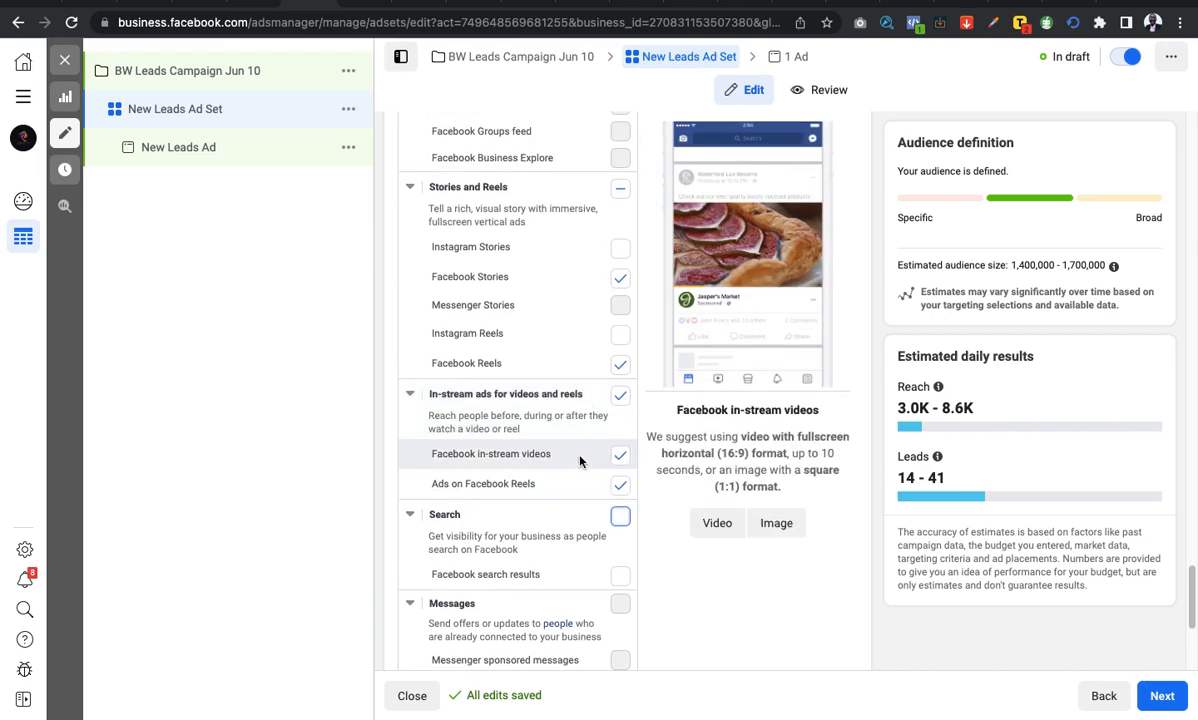
scroll(542, 425, up, 2)
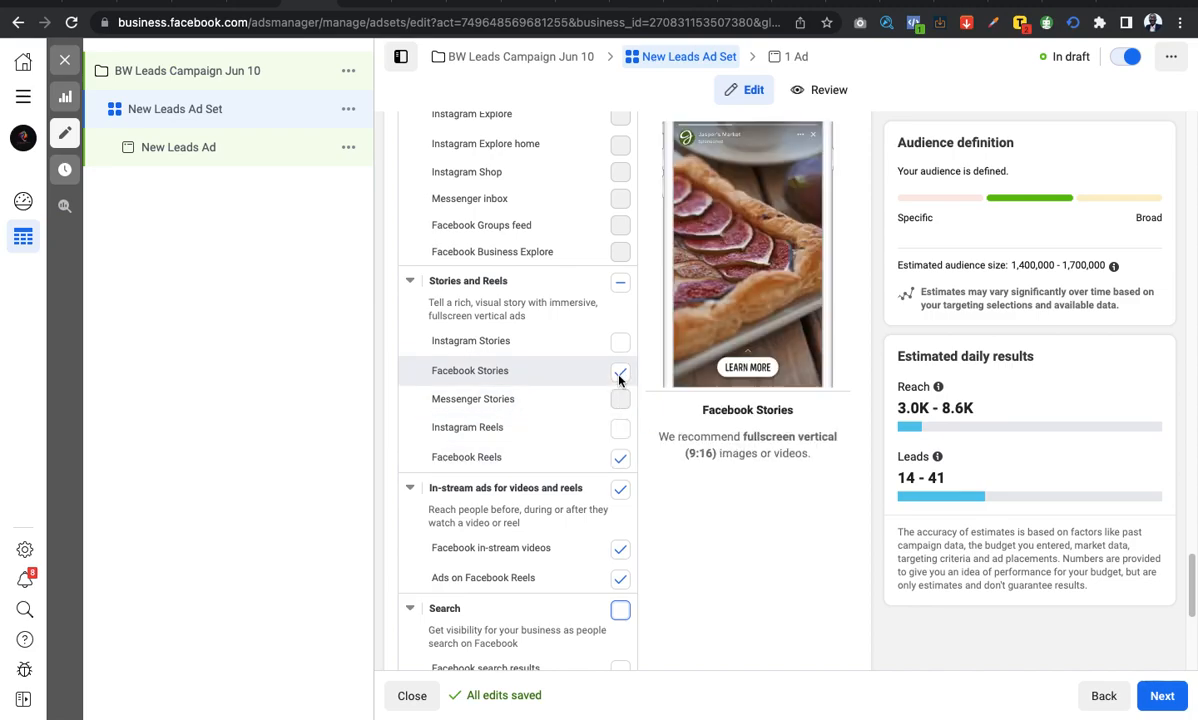
scroll(604, 377, up, 1)
scroll(604, 377, up, 5)
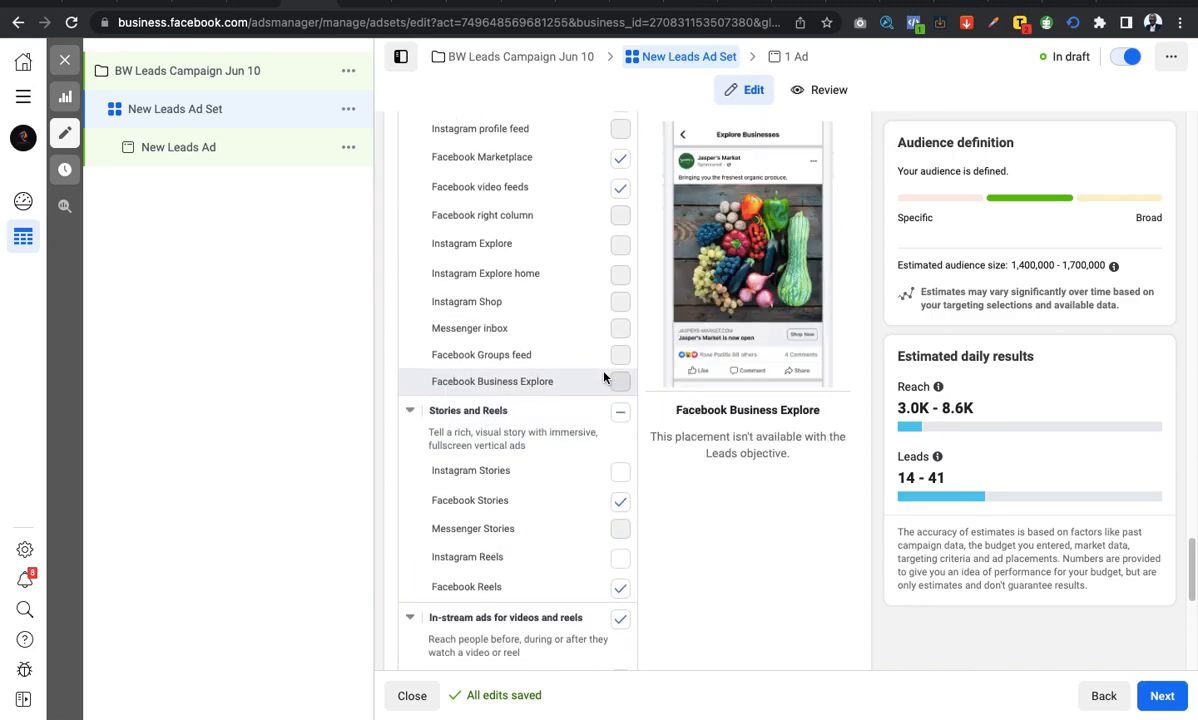
scroll(604, 377, up, 3)
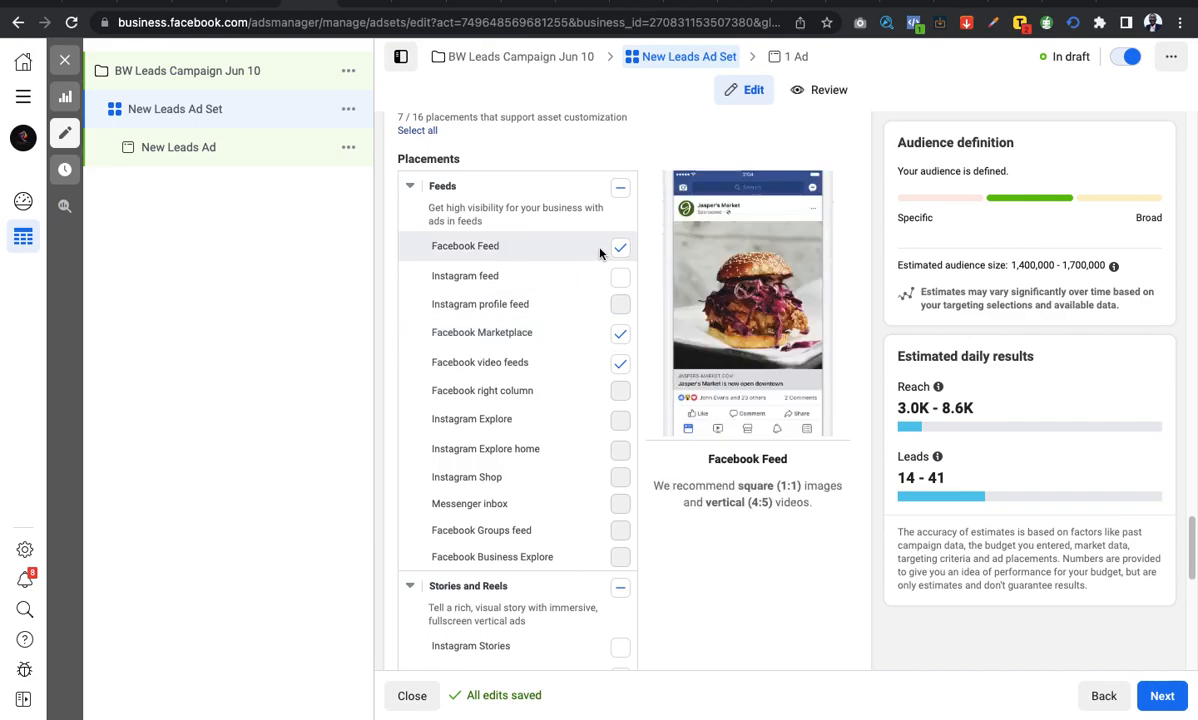
click(621, 365)
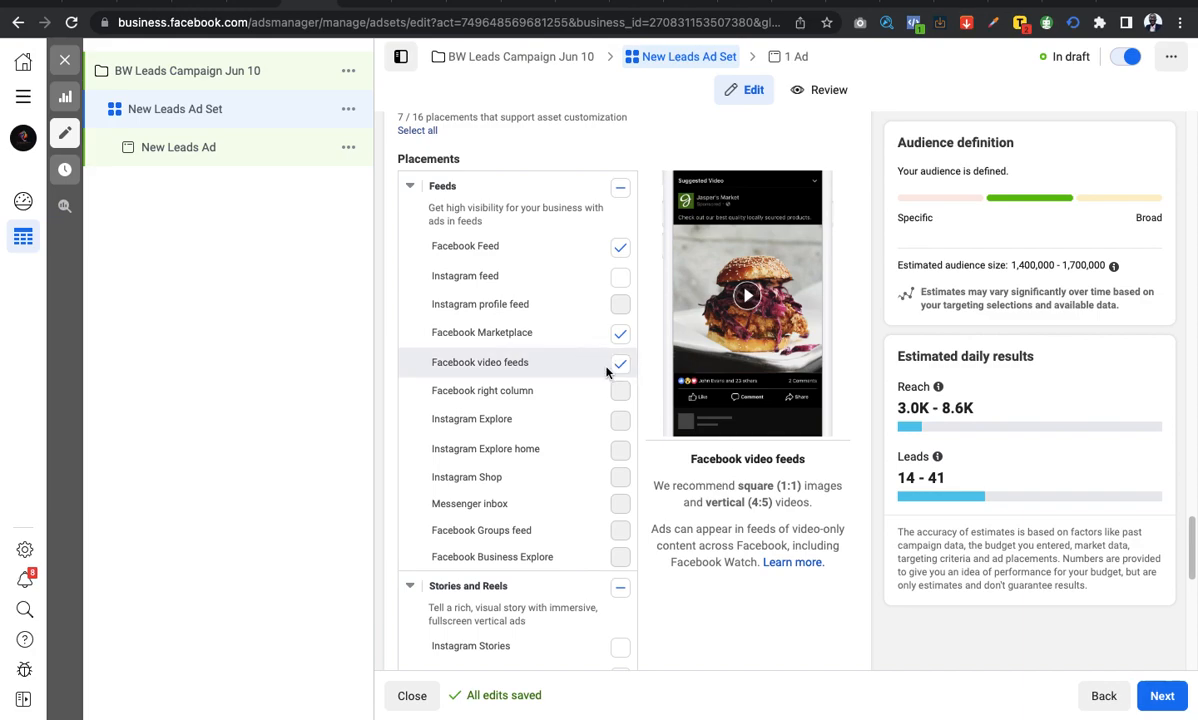
scroll(593, 369, down, 5)
scroll(593, 369, down, 3)
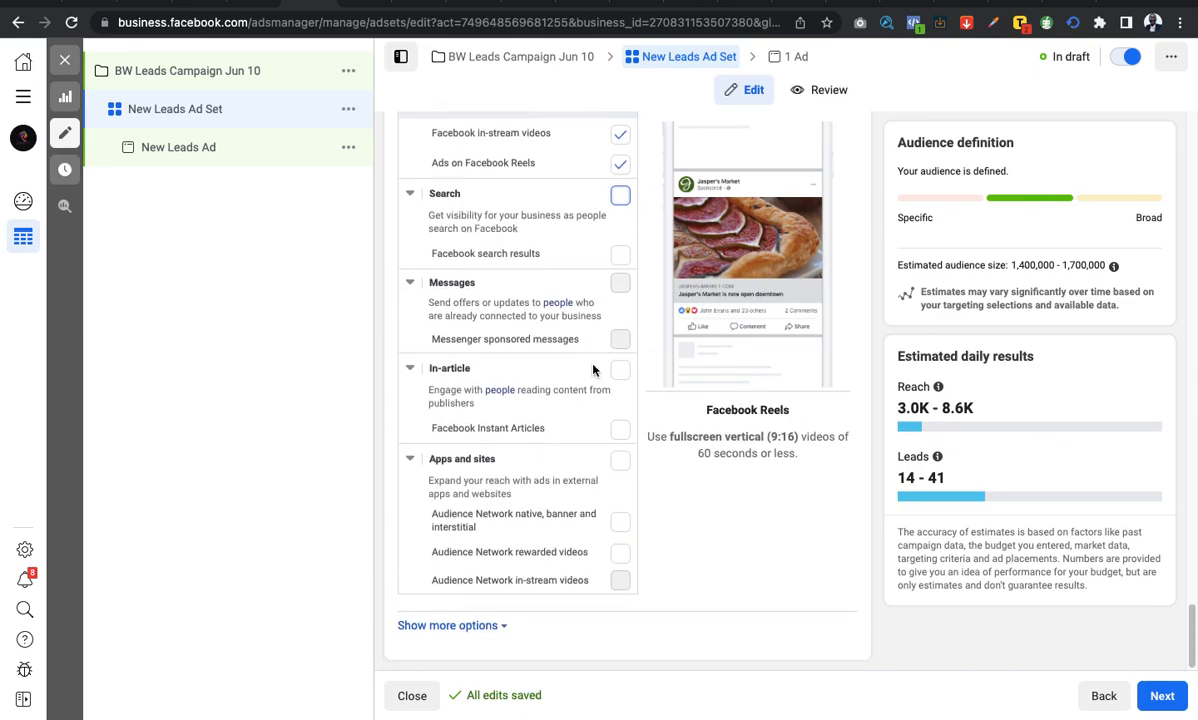
scroll(593, 369, up, 8)
scroll(593, 369, up, 3)
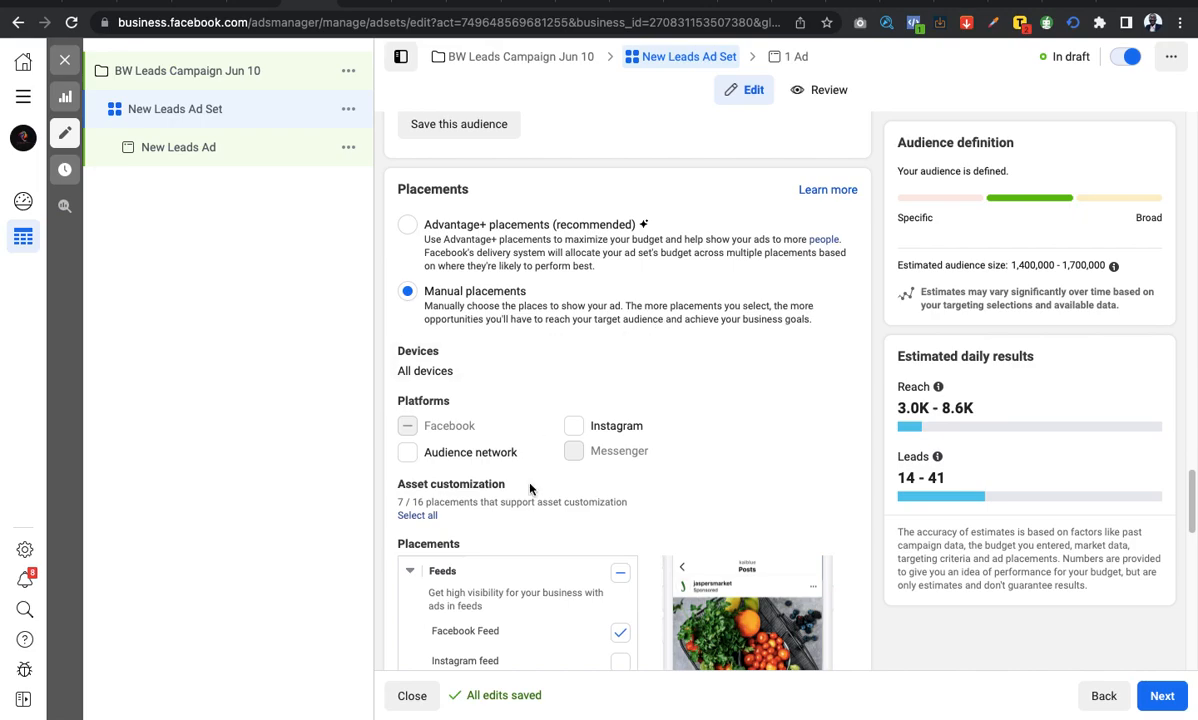
scroll(535, 480, down, 2)
scroll(540, 420, down, 3)
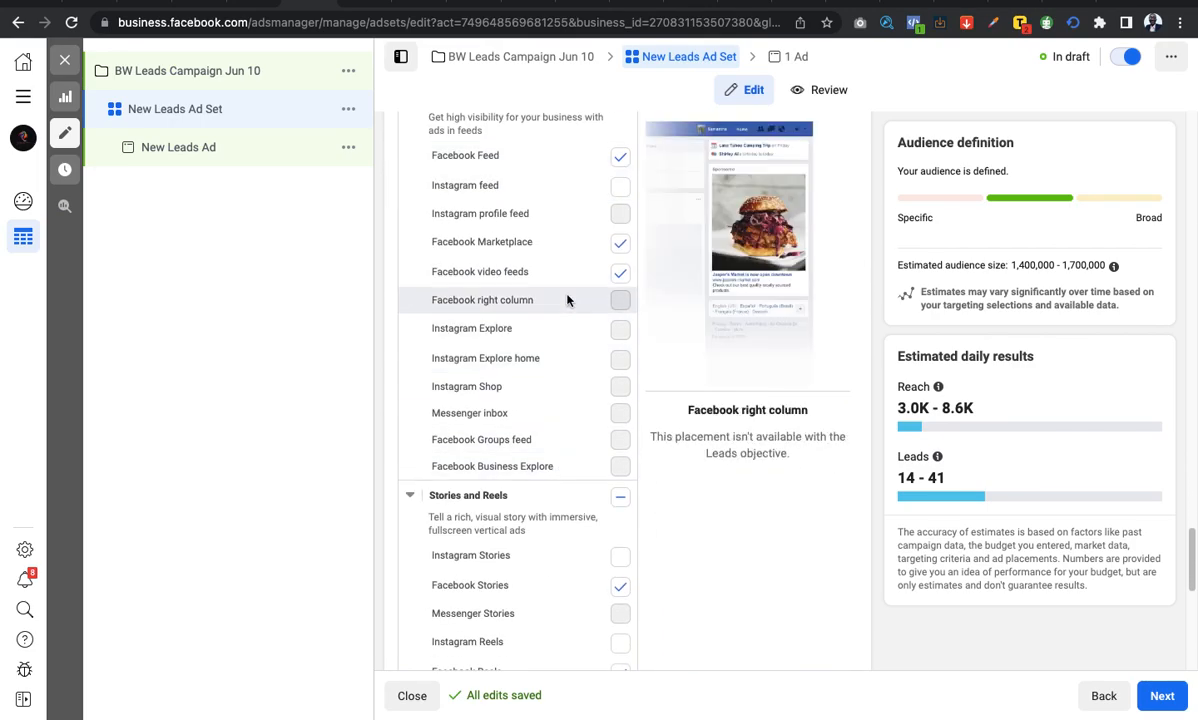
scroll(530, 300, up, 2)
scroll(540, 315, down, 1)
scroll(557, 325, down, 4)
scroll(560, 322, up, 8)
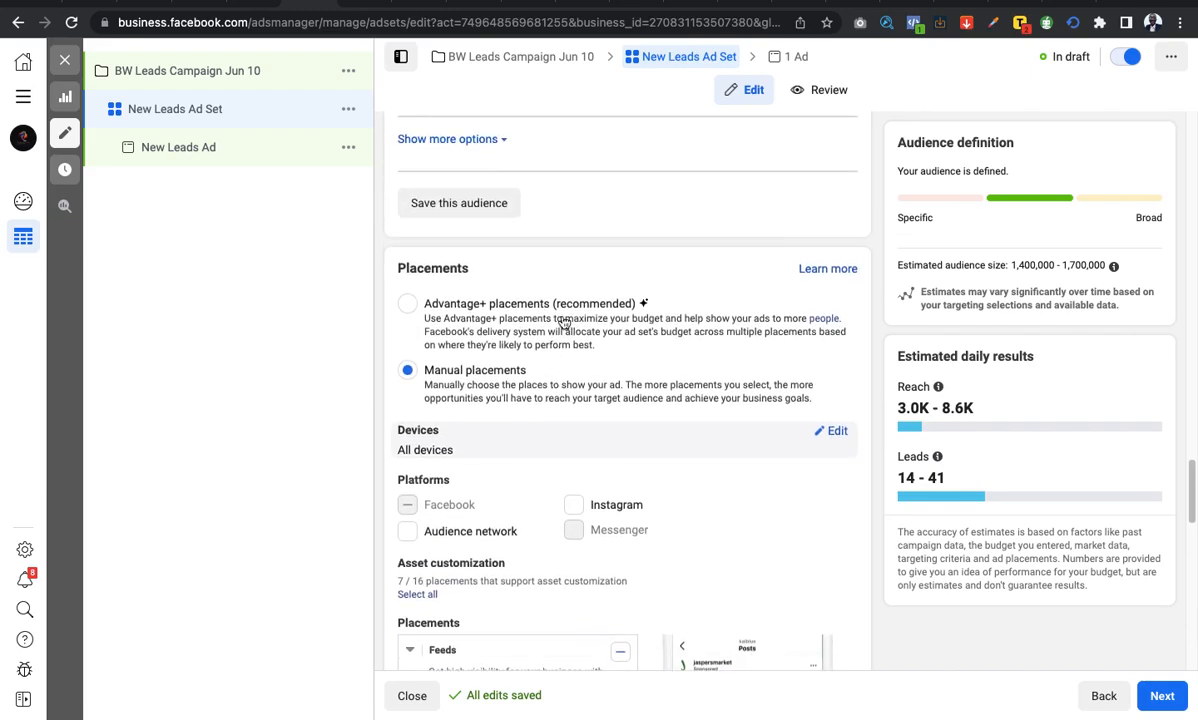
Examine the Mobile and Desktop device options for the placements and keep all devices selected.
scroll(573, 357, down, 1)
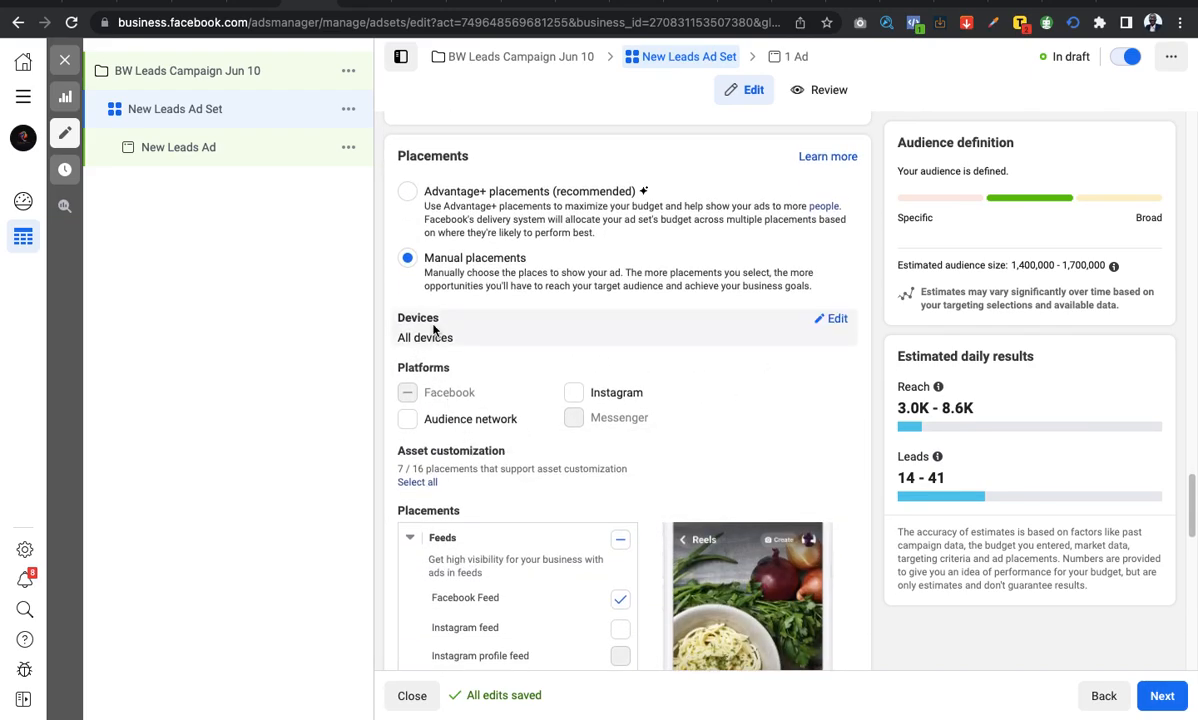
click(838, 320)
click(637, 345)
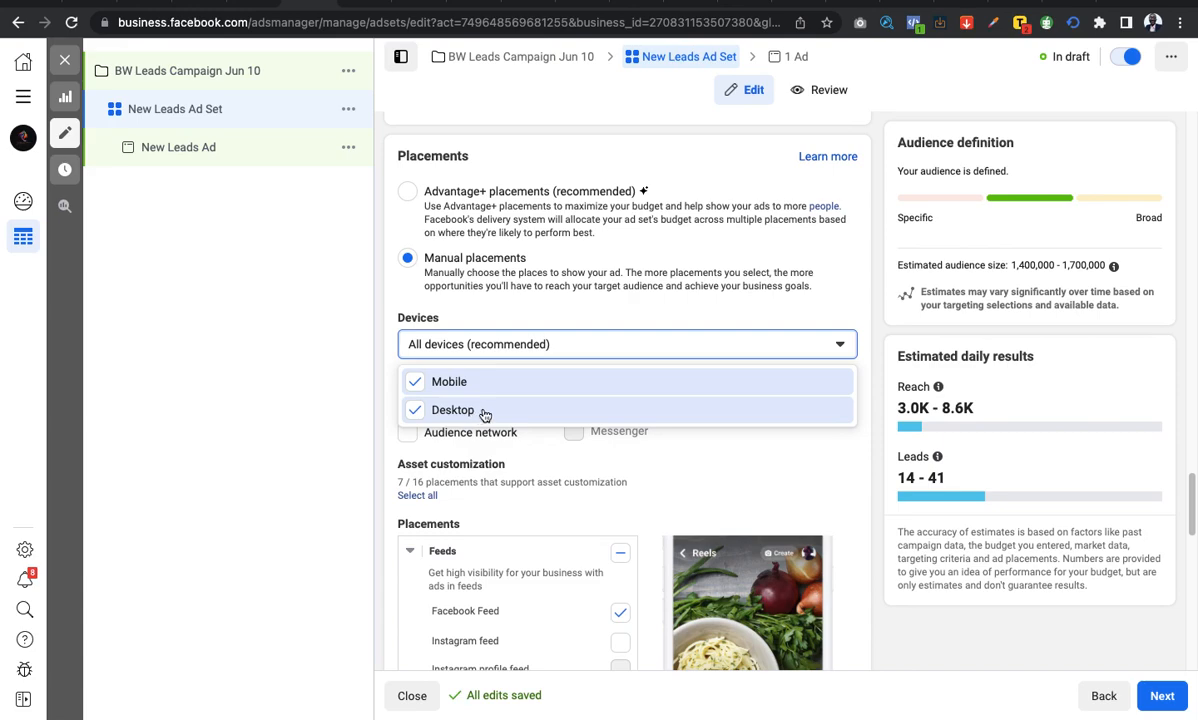
click(800, 309)
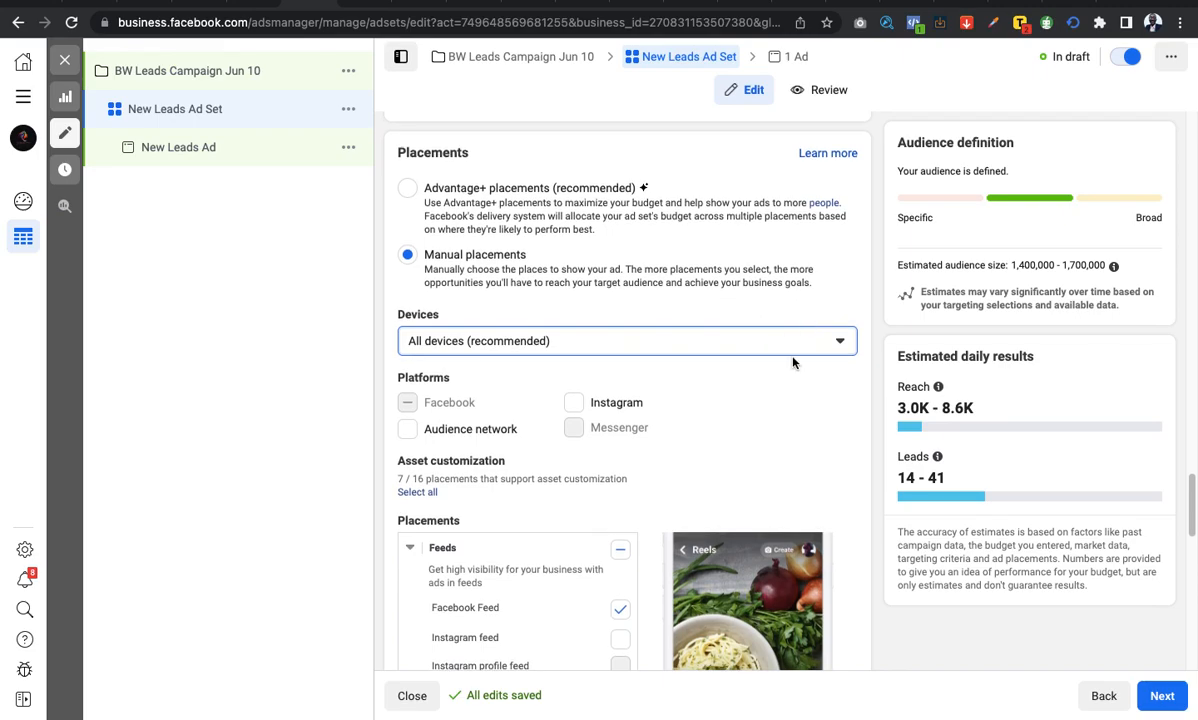
Review the ad set's lead method, Facebook Page, optimization, budget, audience and placement settings.
scroll(795, 374, down, 1)
scroll(795, 374, down, 10)
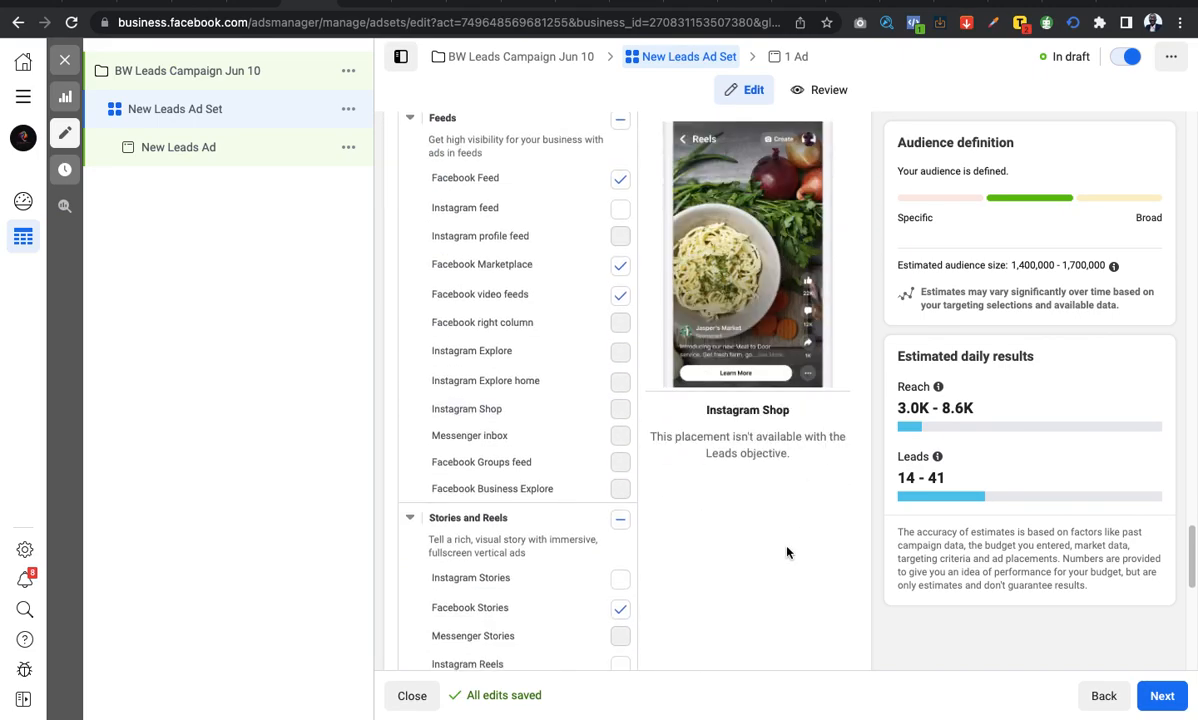
scroll(745, 560, down, 10)
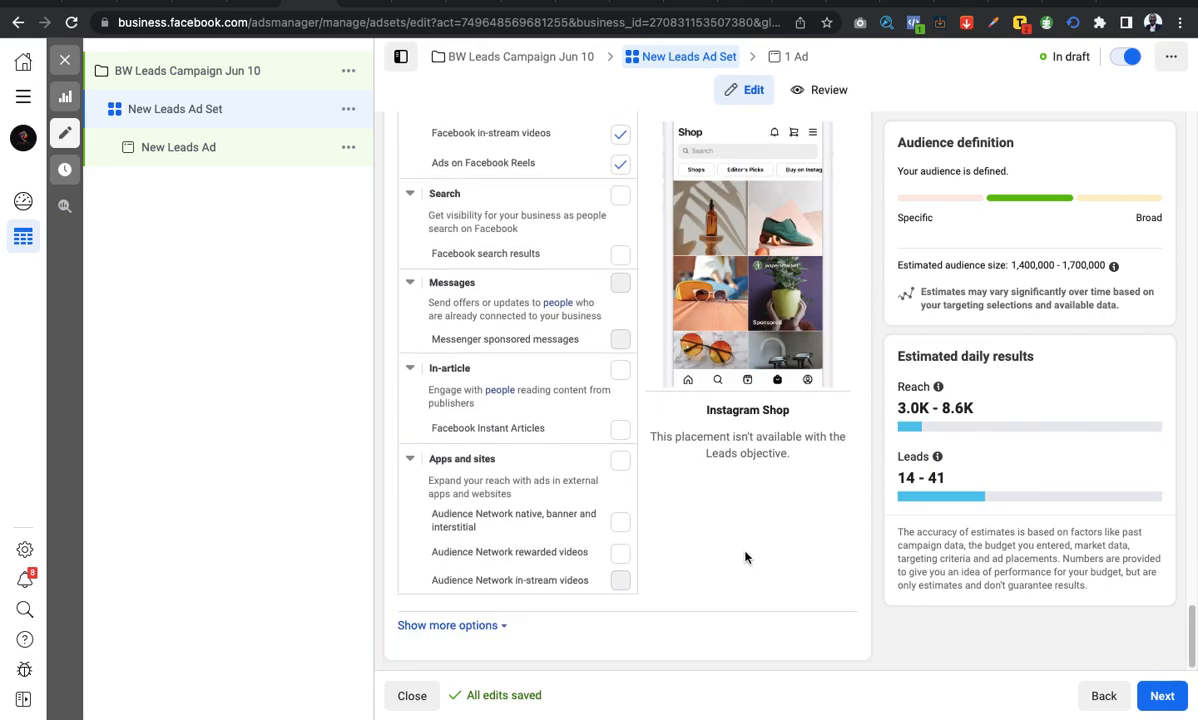
scroll(745, 557, up, 20)
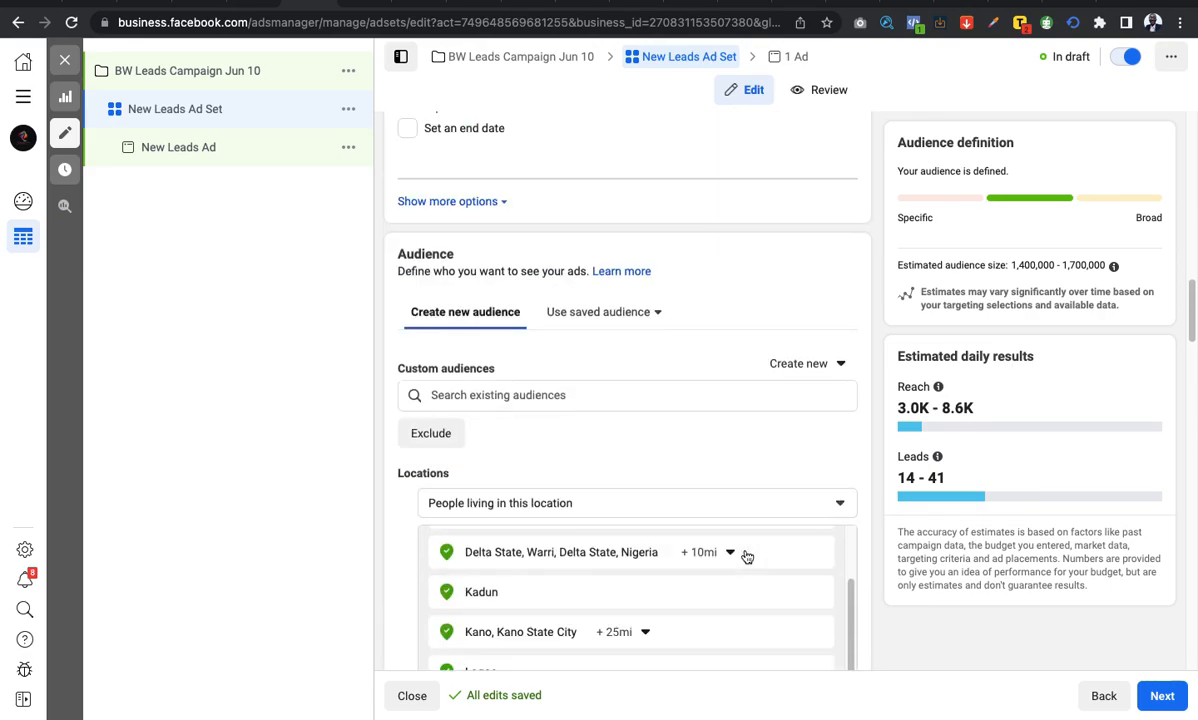
scroll(743, 556, up, 2)
scroll(745, 553, down, 7)
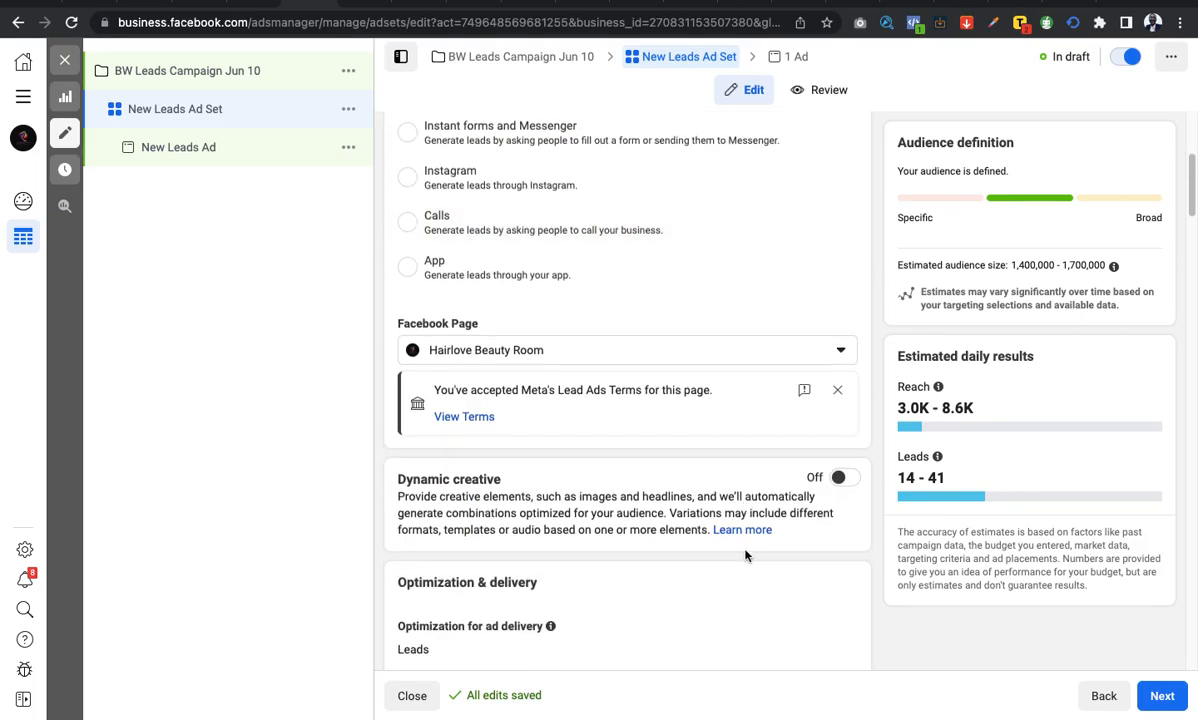
scroll(745, 553, down, 5)
scroll(745, 555, up, 5)
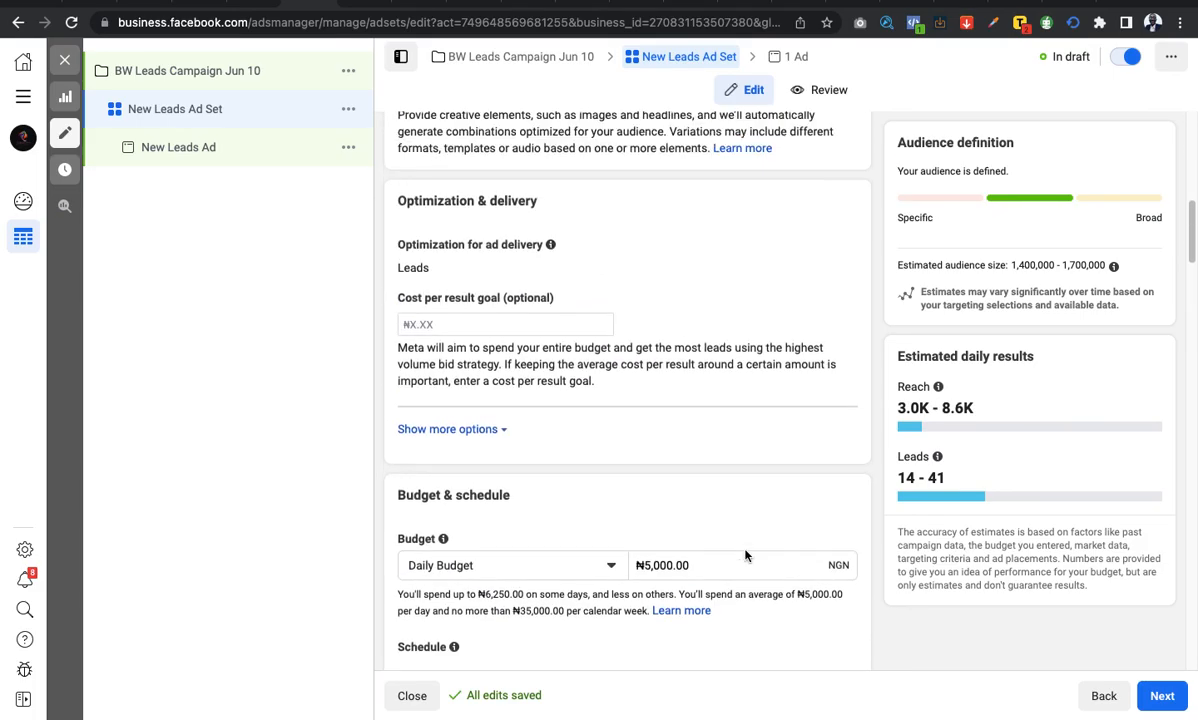
scroll(745, 555, down, 20)
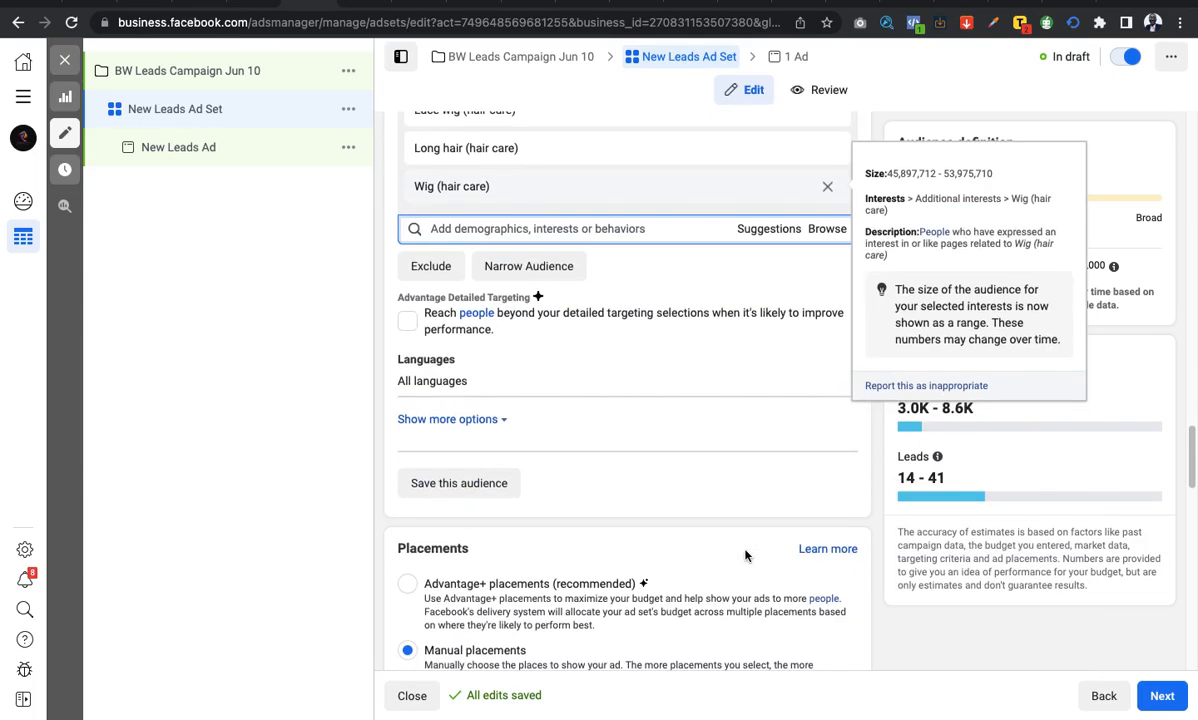
scroll(745, 556, down, 10)
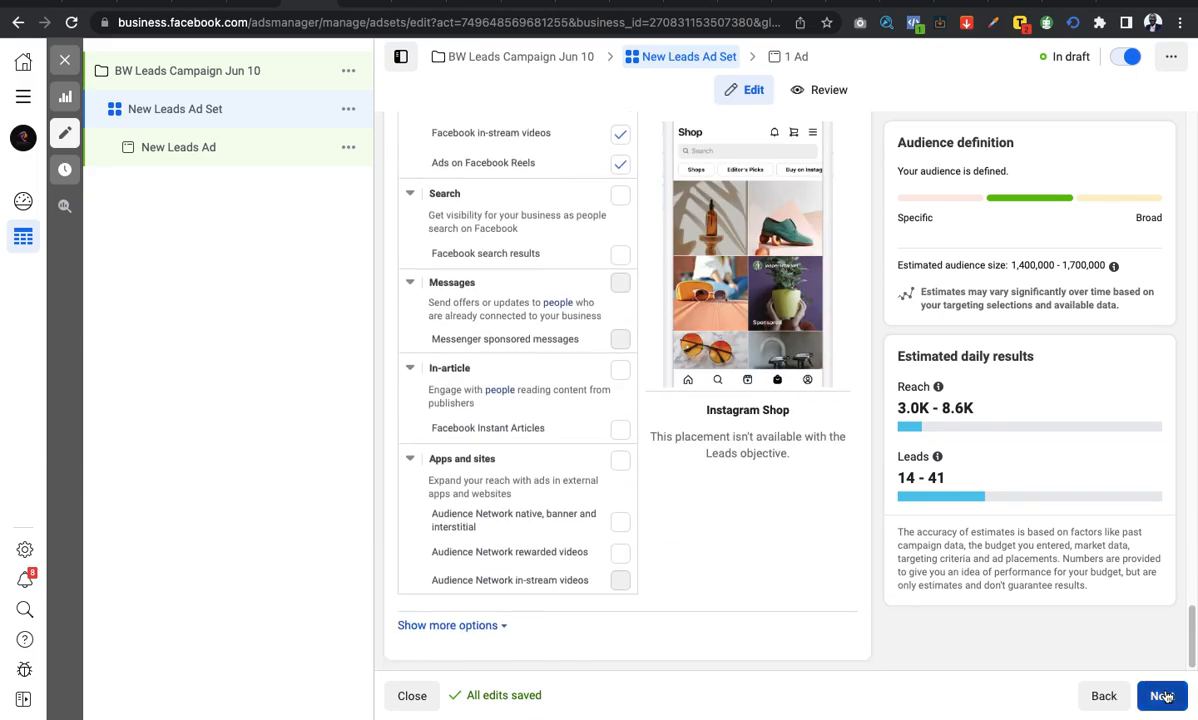
Open New Leads Ad for editing and look over its name, identity and ad setup sections.
click(163, 150)
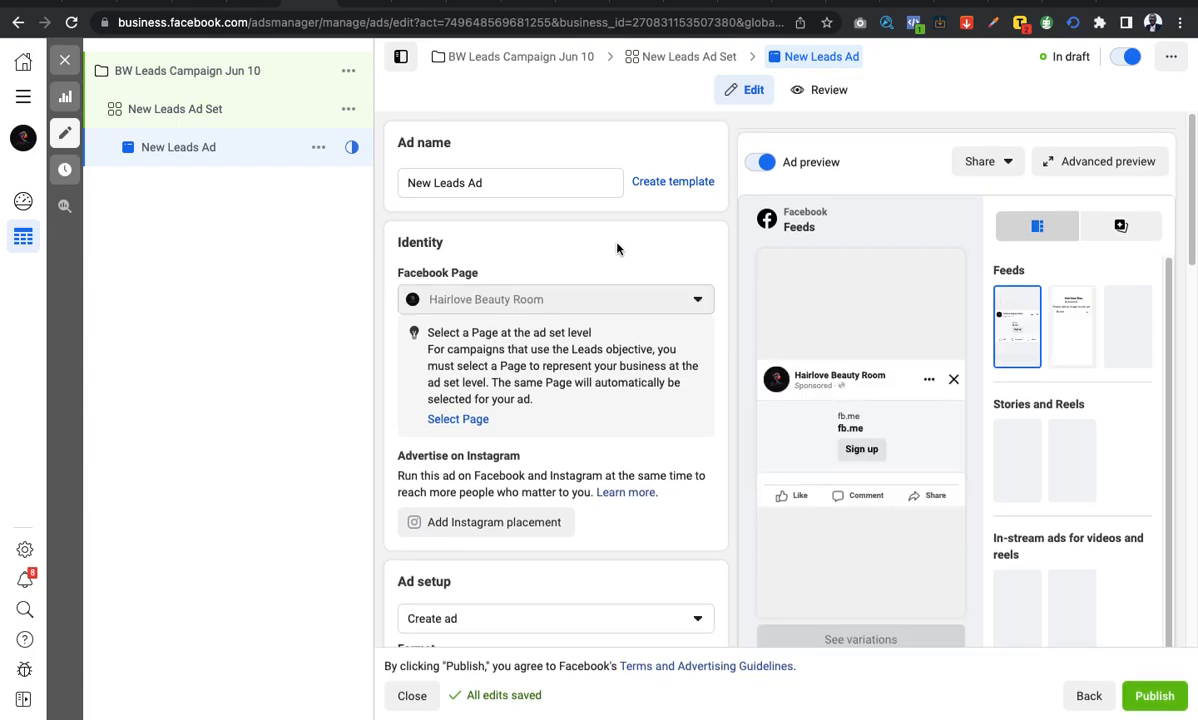
scroll(617, 248, down, 1)
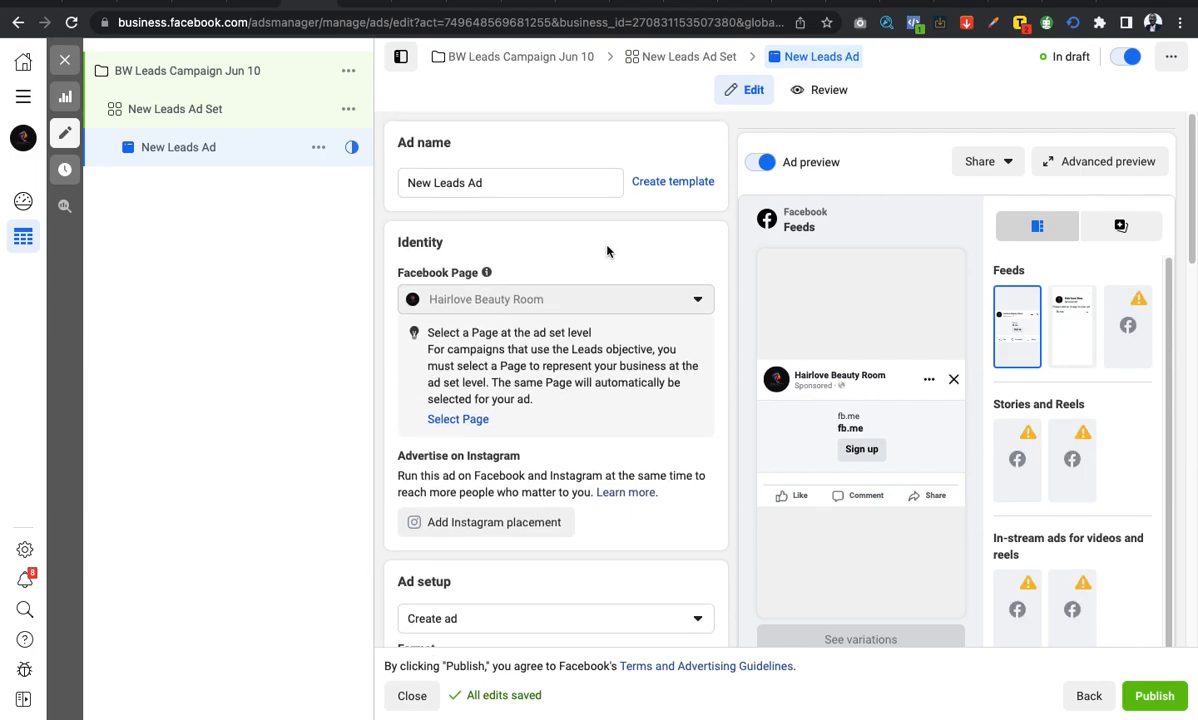
scroll(645, 300, down, 3)
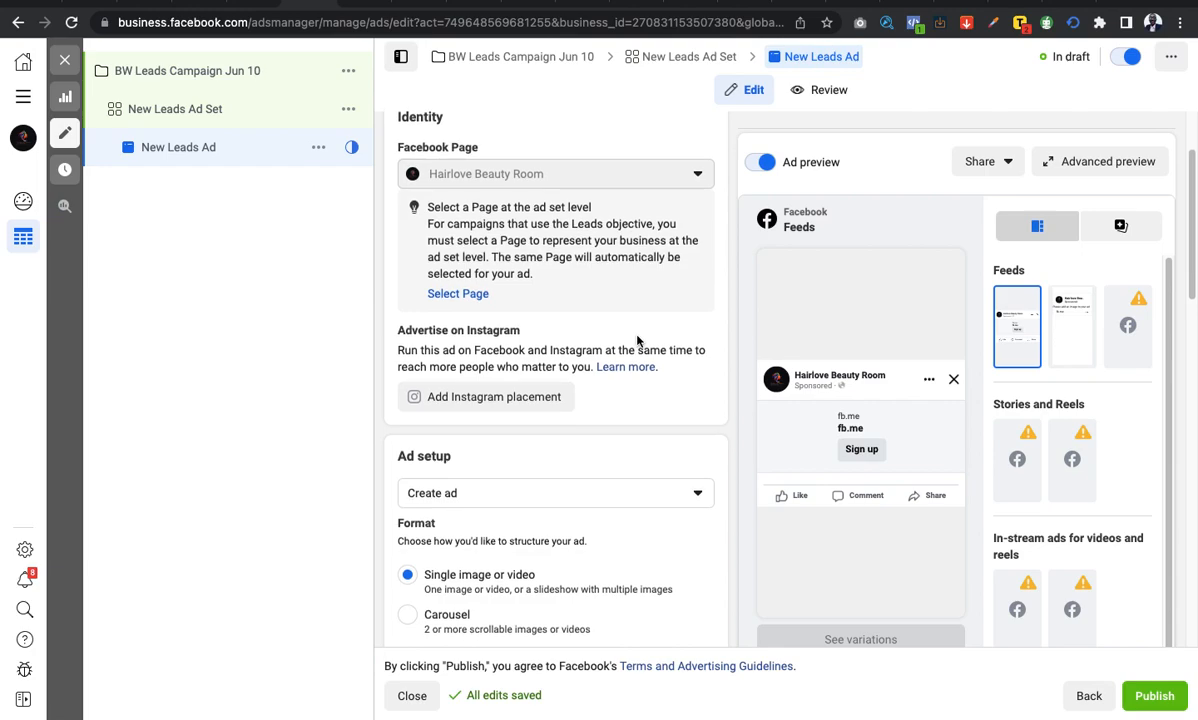
scroll(590, 280, up, 3)
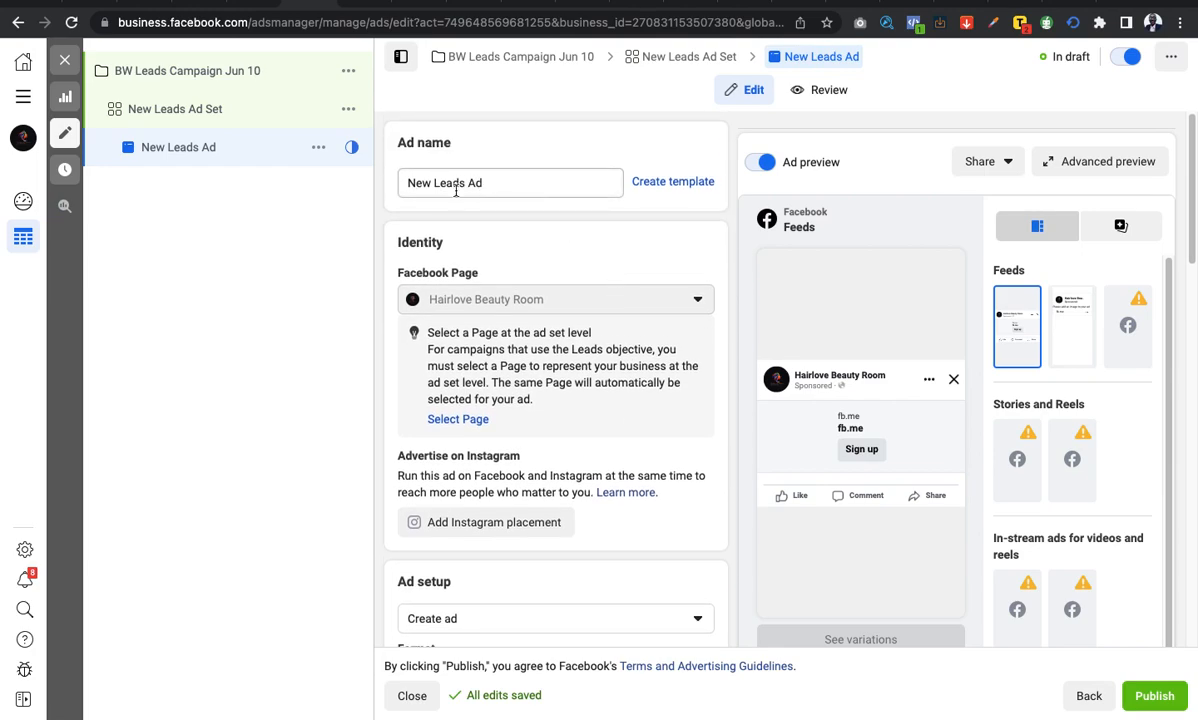
scroll(580, 270, down, 3)
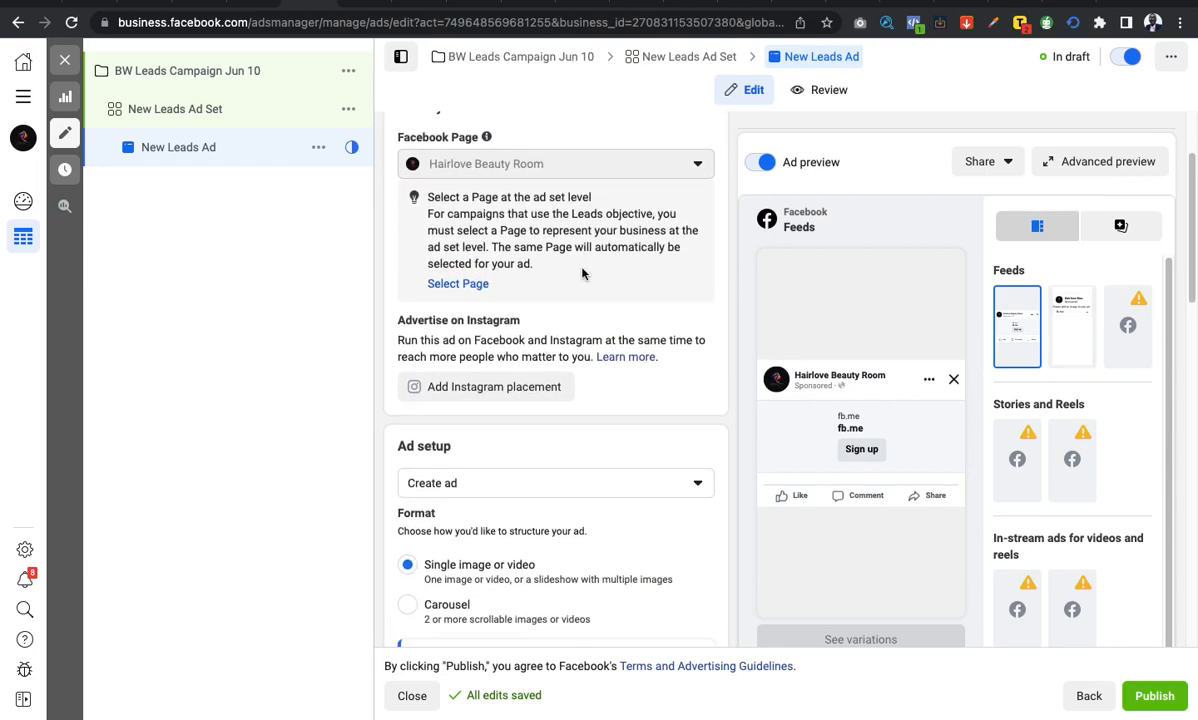
Add the wig image from Downloads whose file name starts with 279918889_ as the ad's media, keeping the single image or video format.
scroll(582, 273, down, 5)
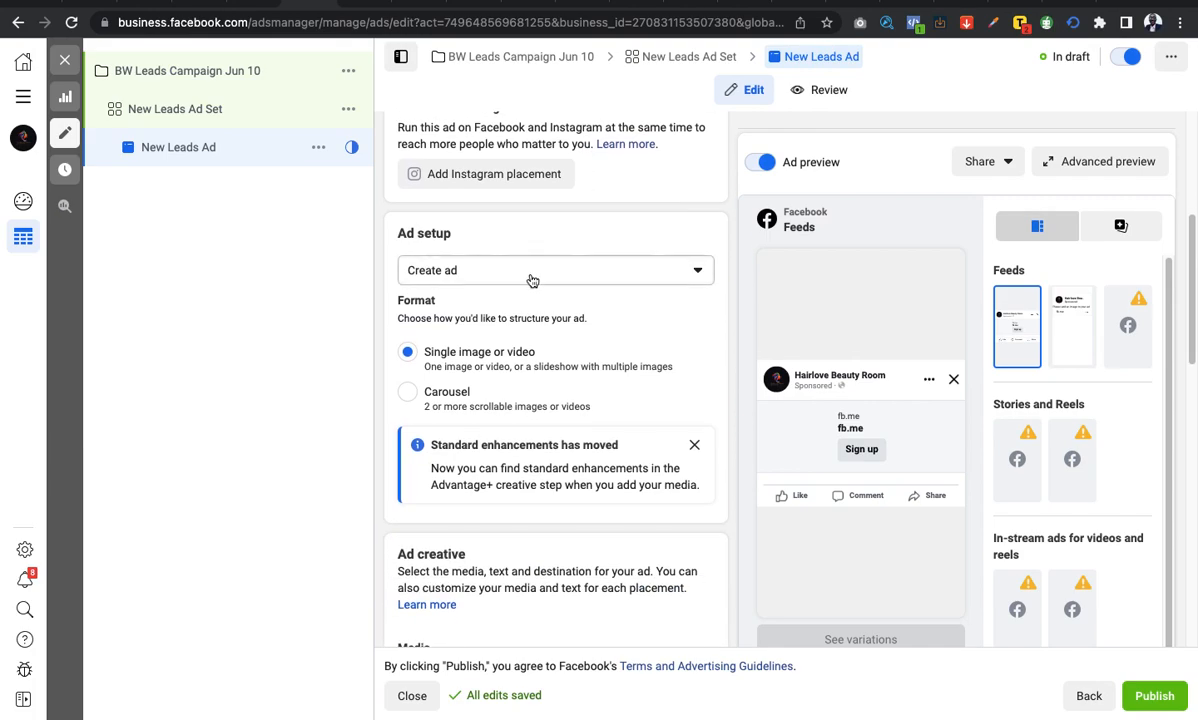
scroll(560, 320, down, 3)
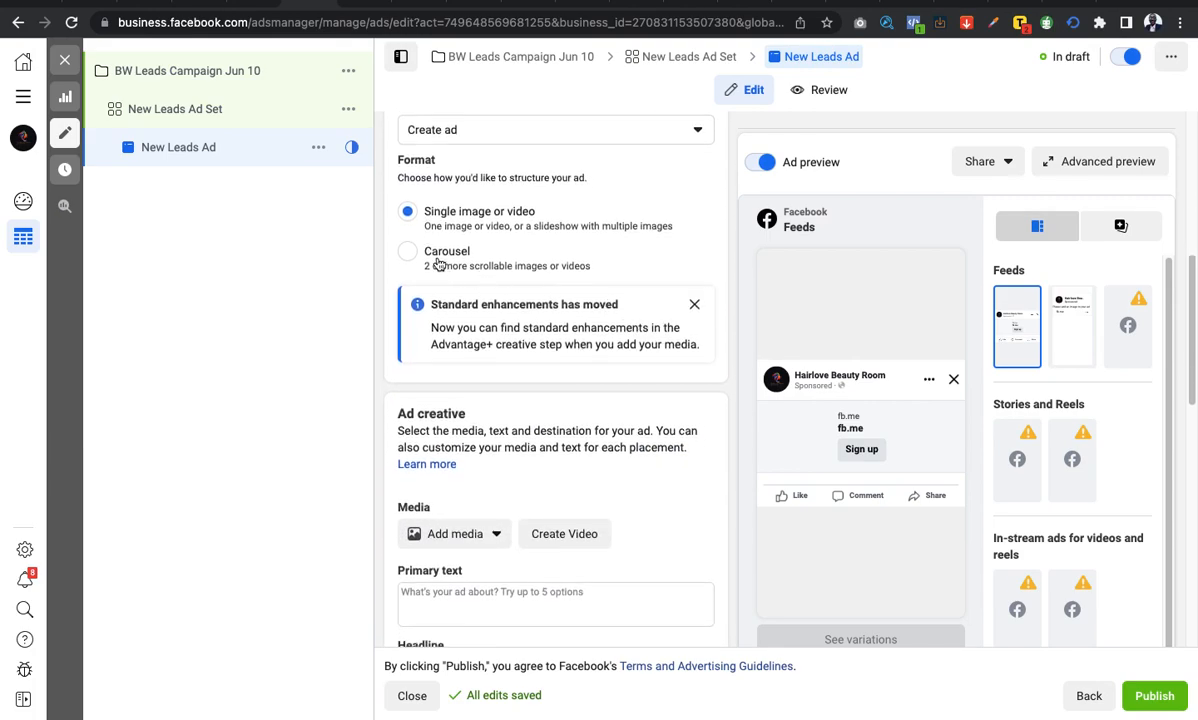
scroll(575, 215, up, 1)
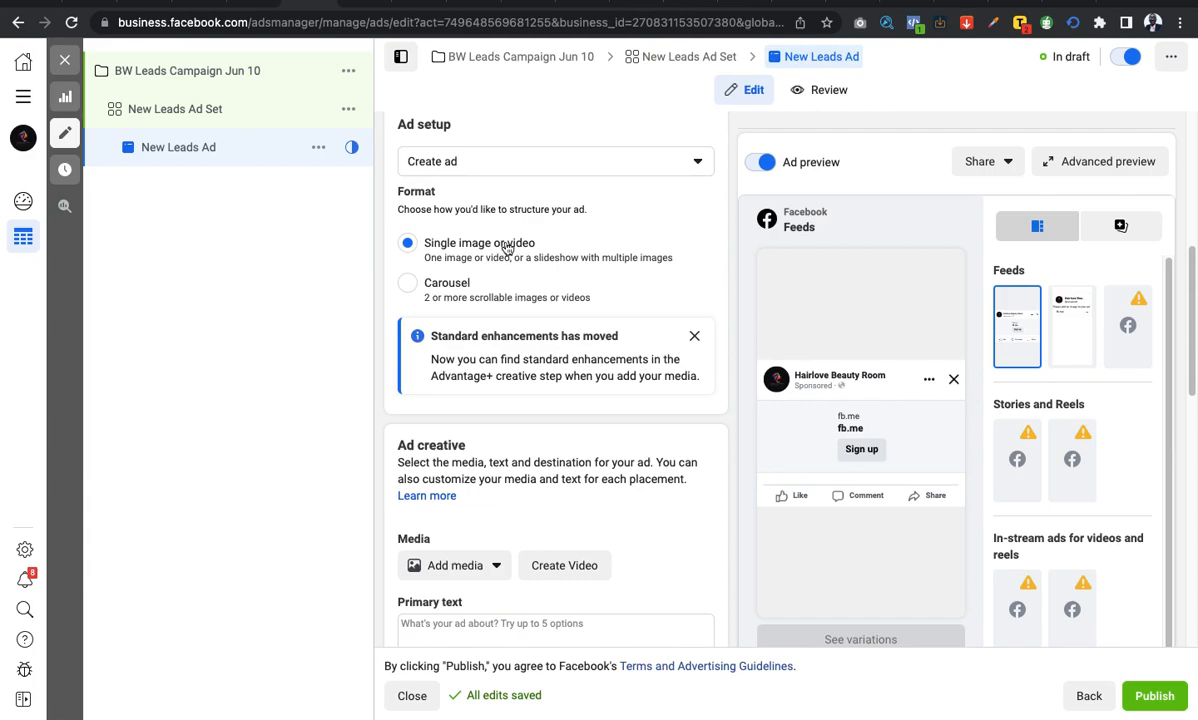
scroll(620, 249, down, 1)
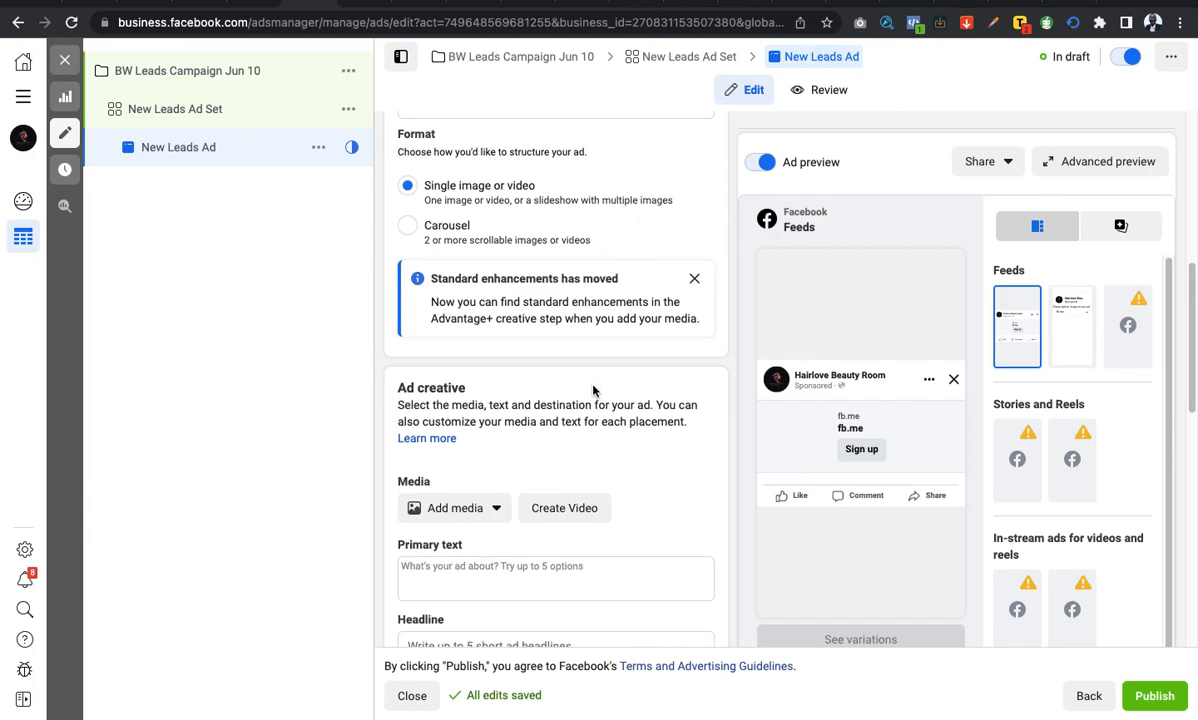
scroll(593, 390, down, 3)
click(481, 378)
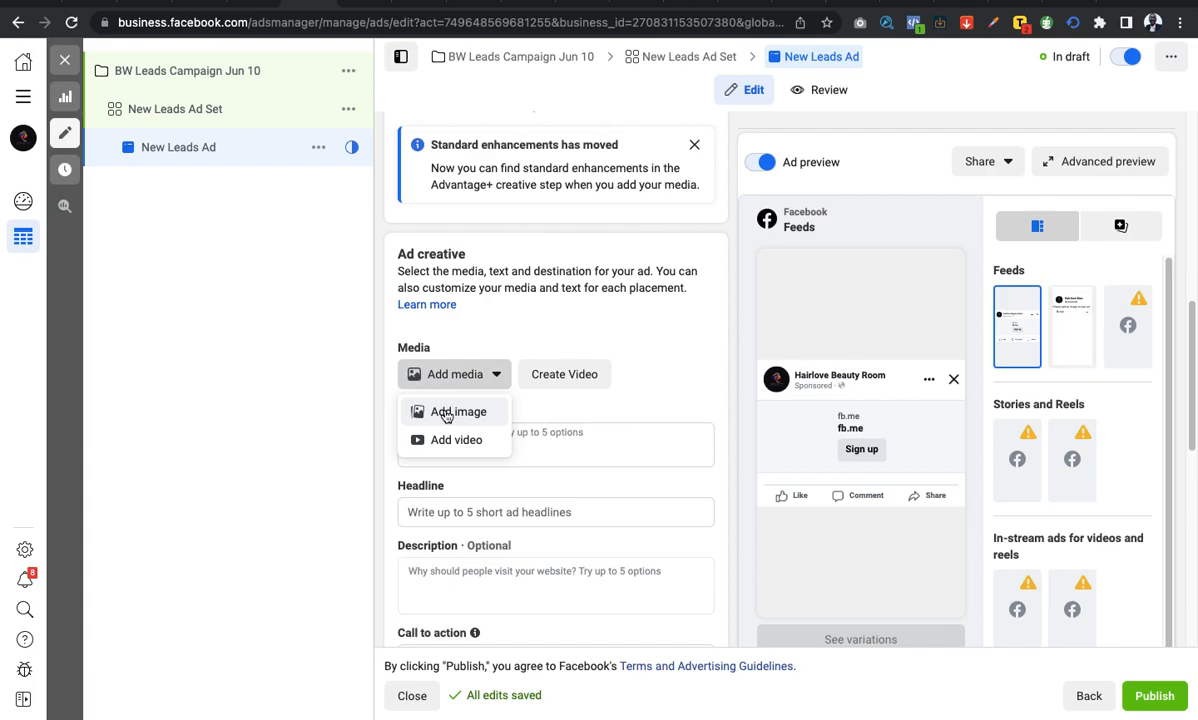
click(446, 414)
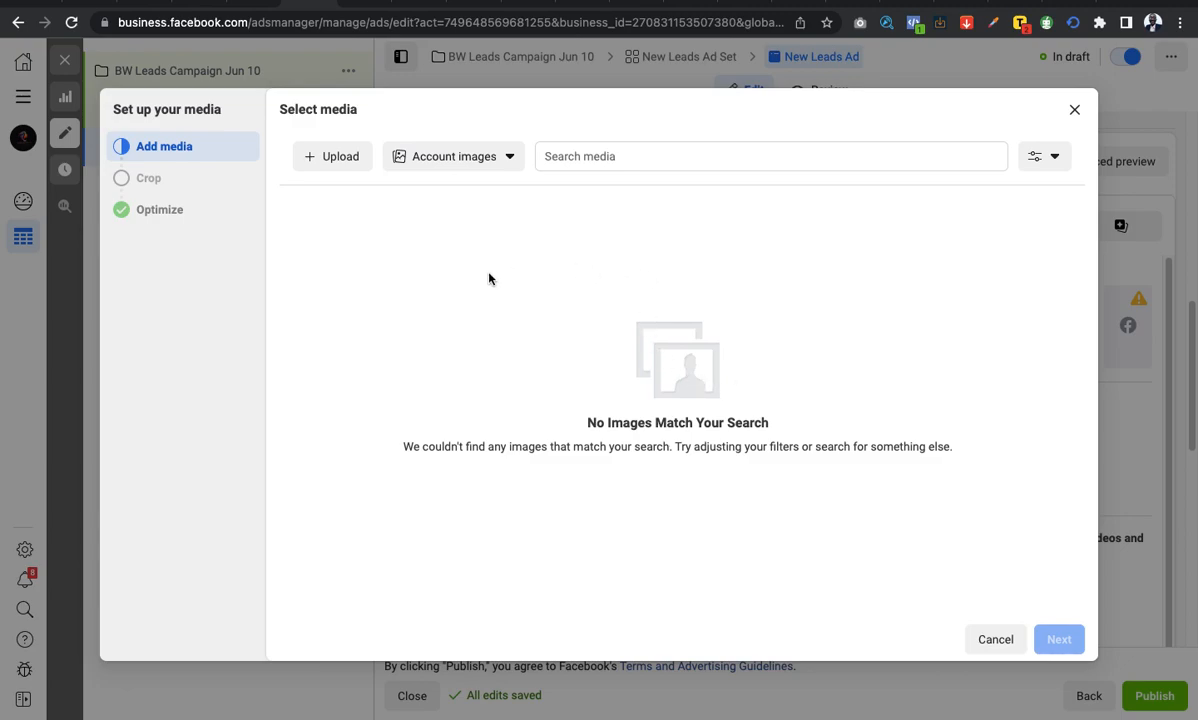
click(329, 163)
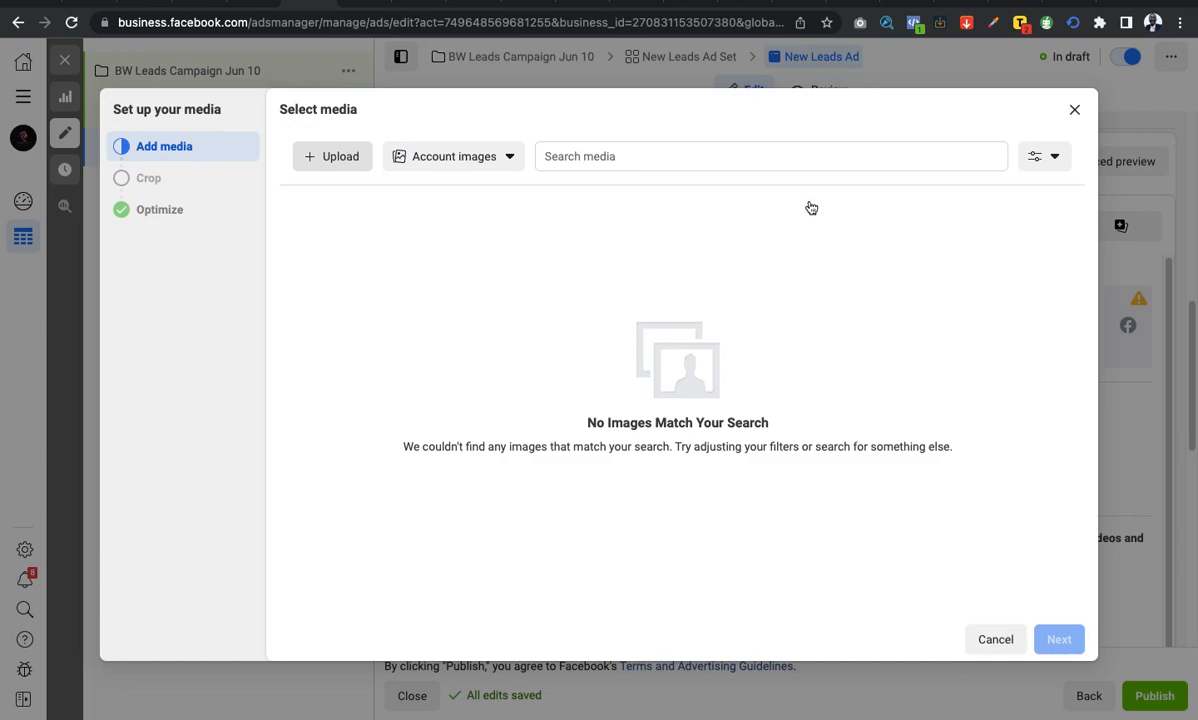
scroll(741, 329, down, 1)
scroll(740, 324, up, 1)
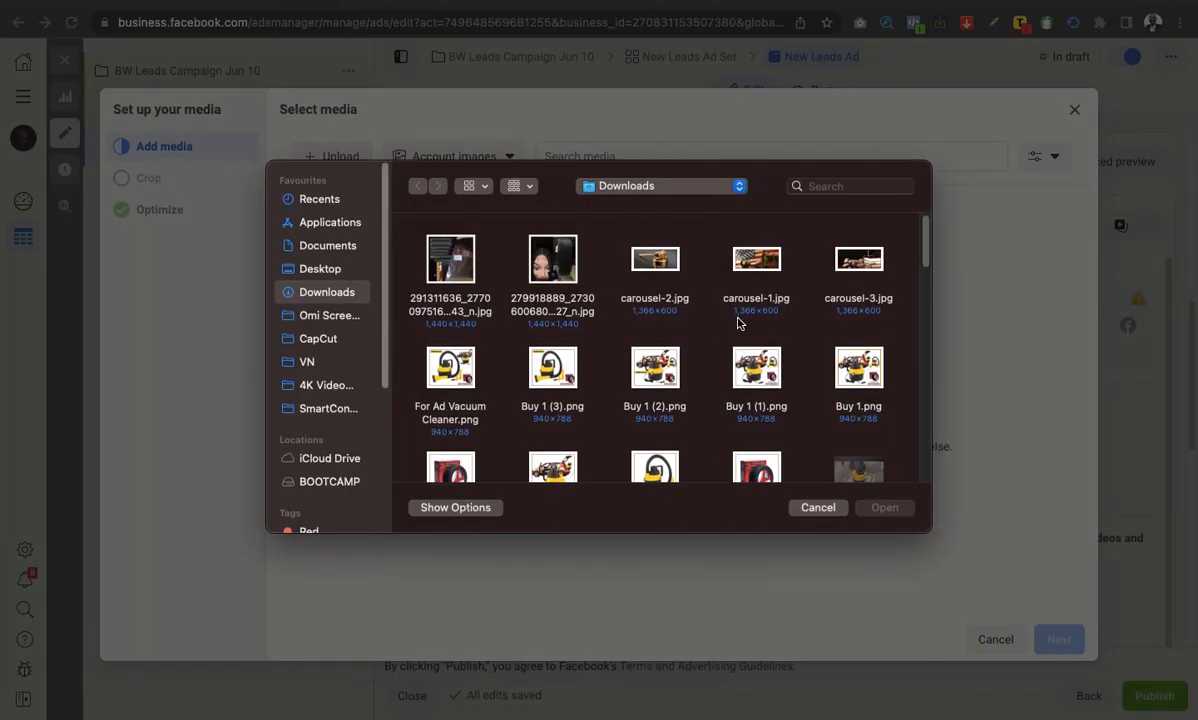
click(548, 270)
click(883, 508)
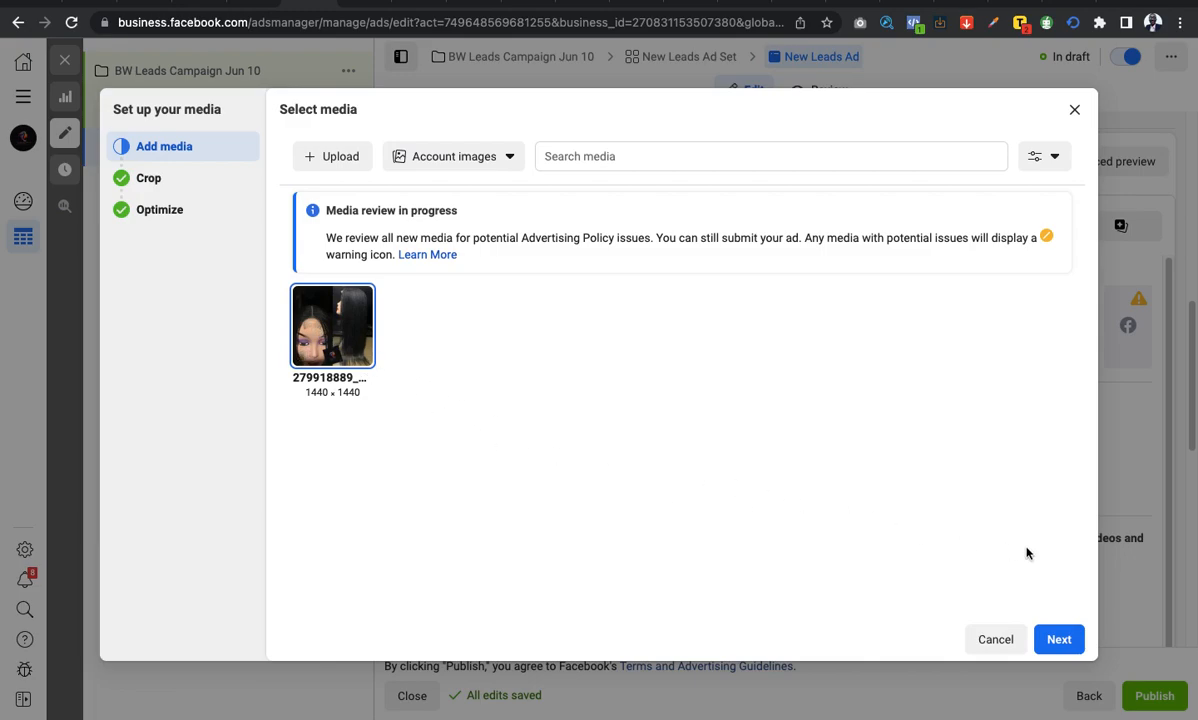
click(1059, 639)
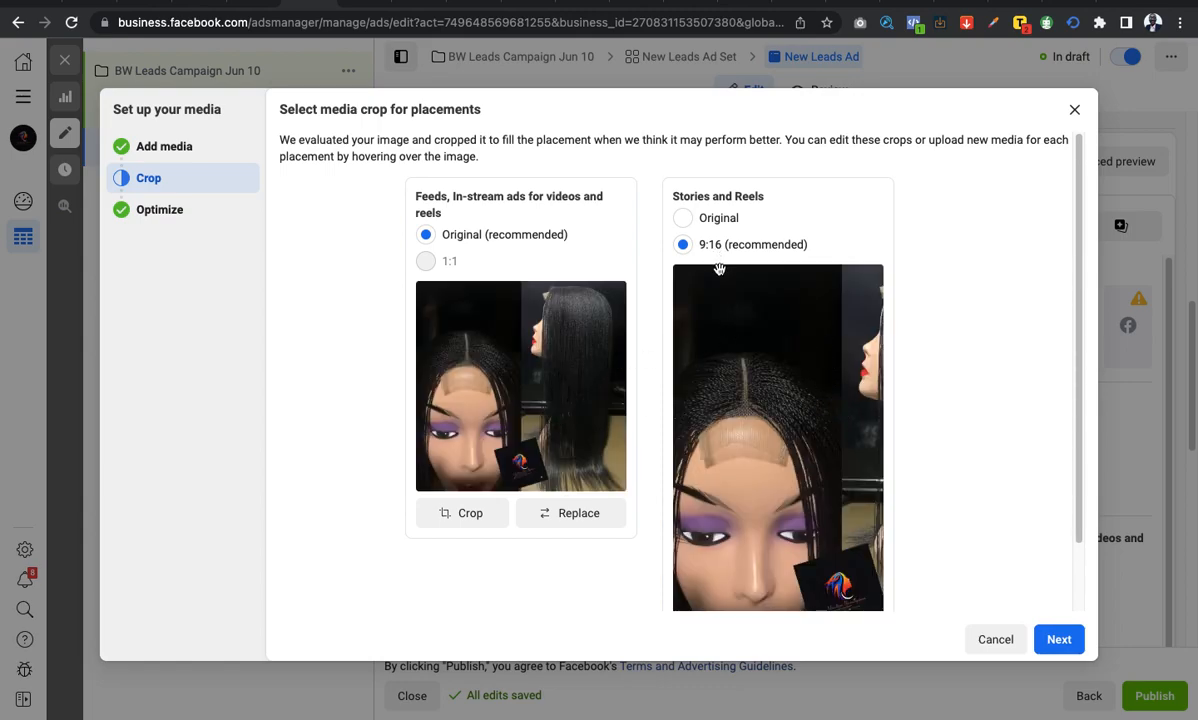
Try the Original crop for Stories and Reels and return to the recommended 9:16 crop.
click(682, 218)
scroll(760, 325, down, 3)
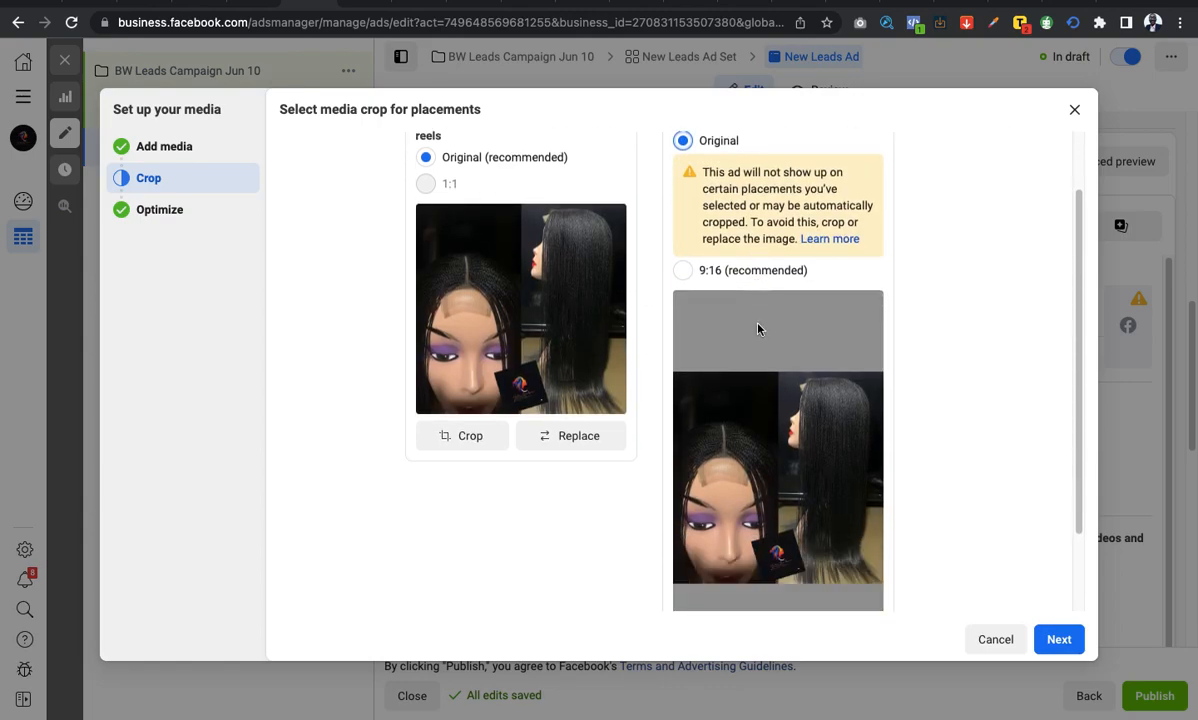
scroll(767, 309, up, 3)
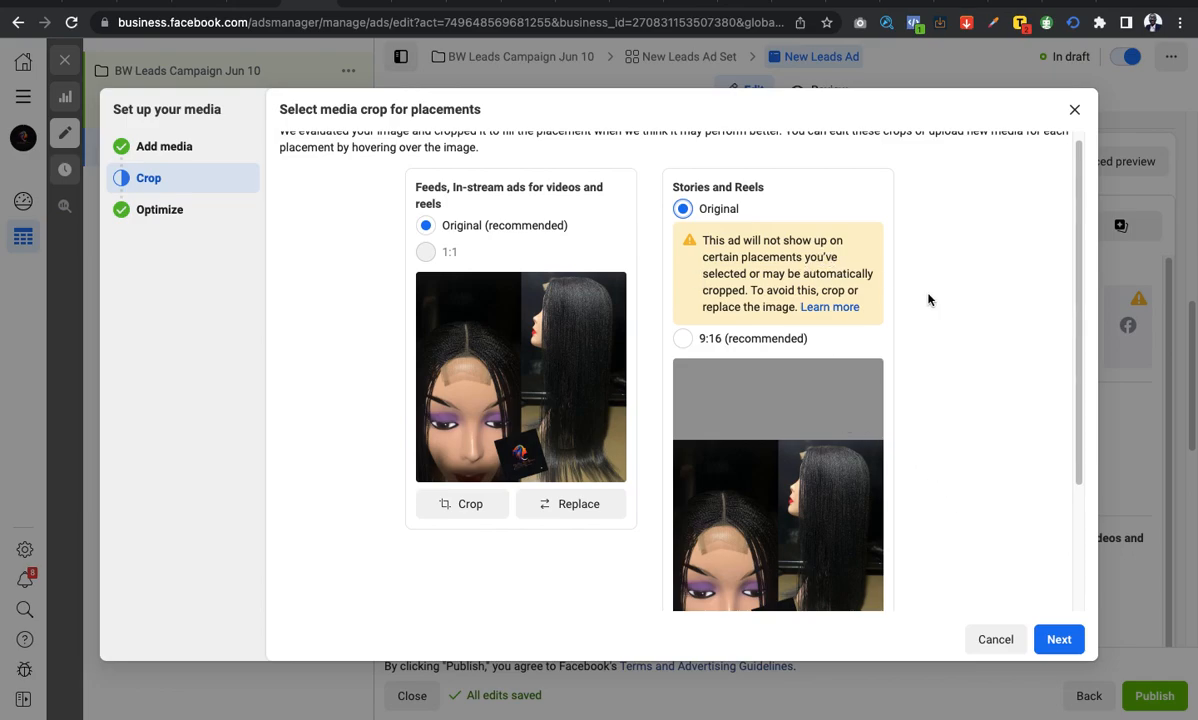
scroll(829, 331, down, 1)
click(700, 311)
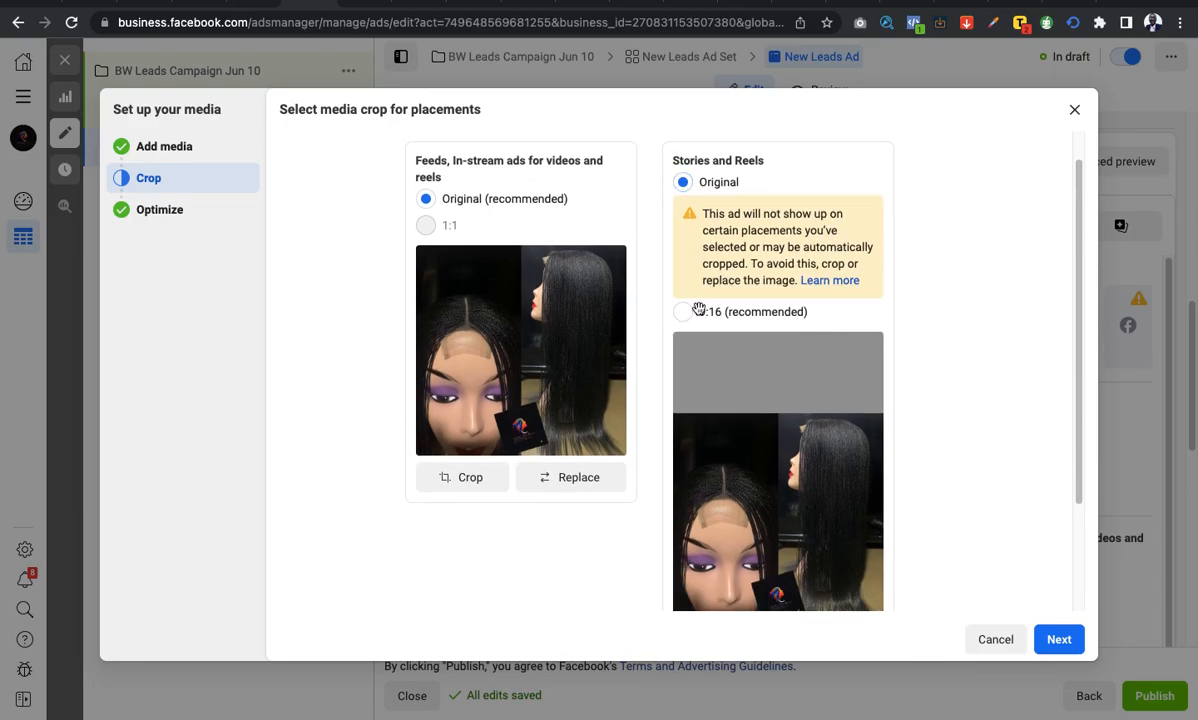
Reposition the 9:16 Stories and Reels crop to frame the long wig shown in profile, and accept the crops.
scroll(790, 318, down, 1)
drag(779, 341, 666, 335)
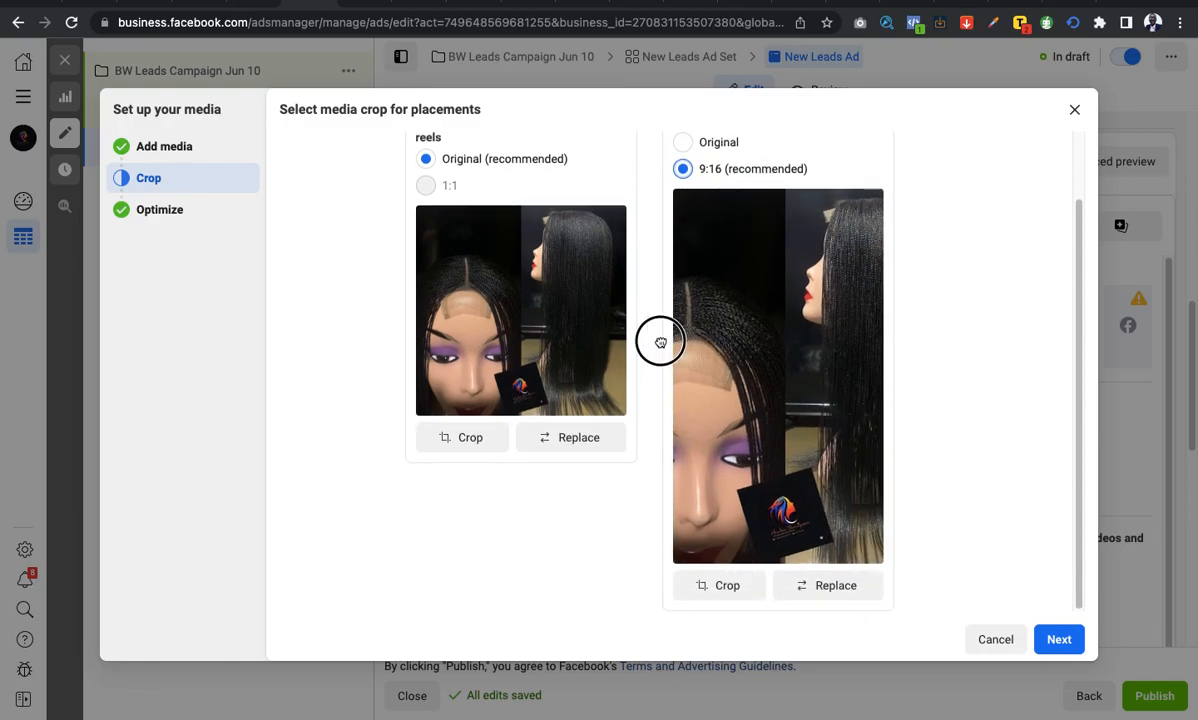
drag(840, 329, 709, 334)
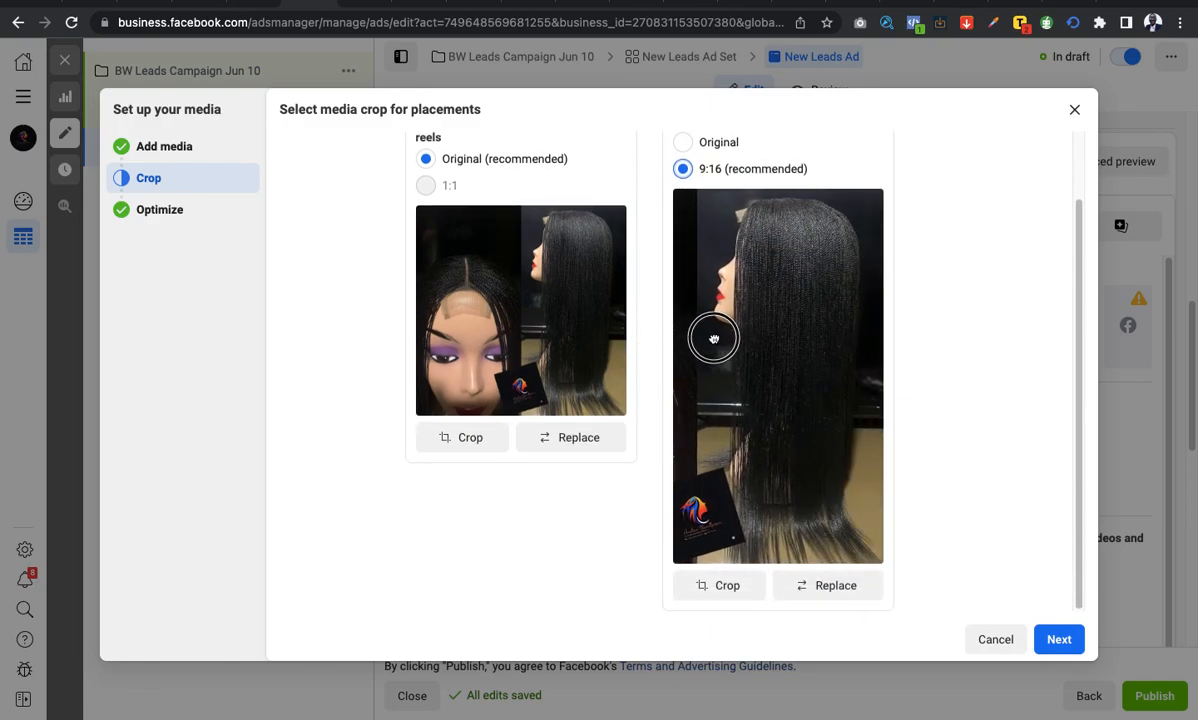
click(776, 329)
scroll(797, 327, up, 2)
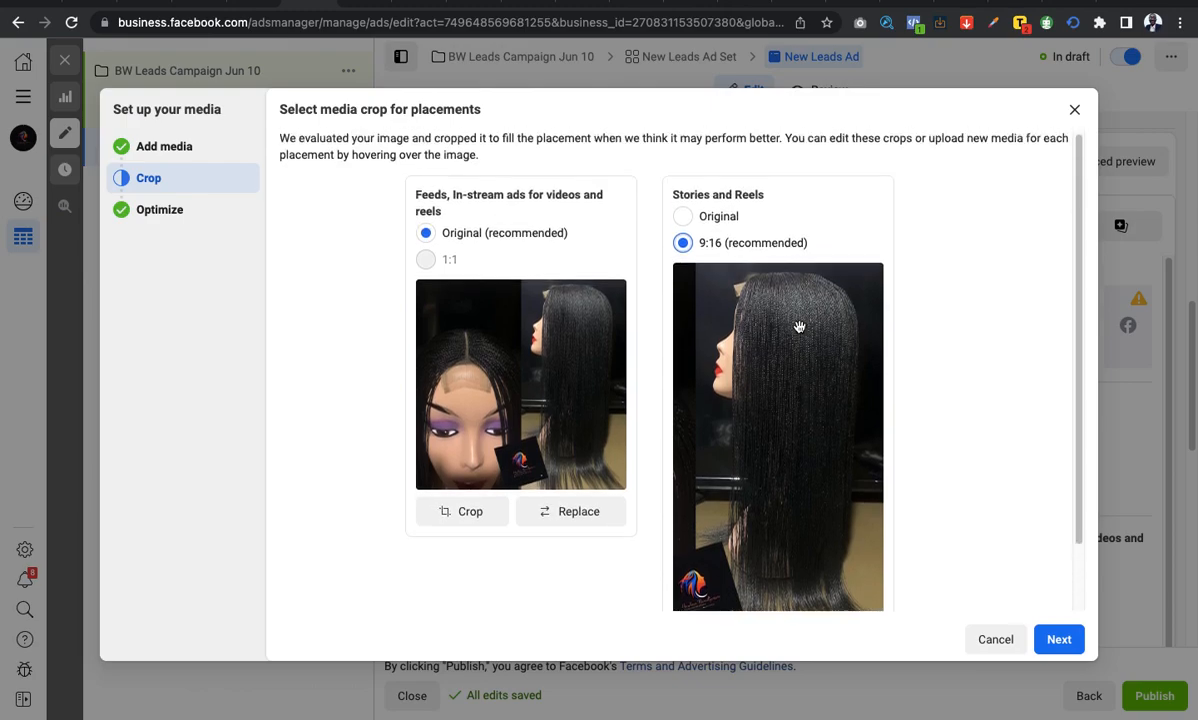
scroll(797, 327, down, 2)
click(789, 361)
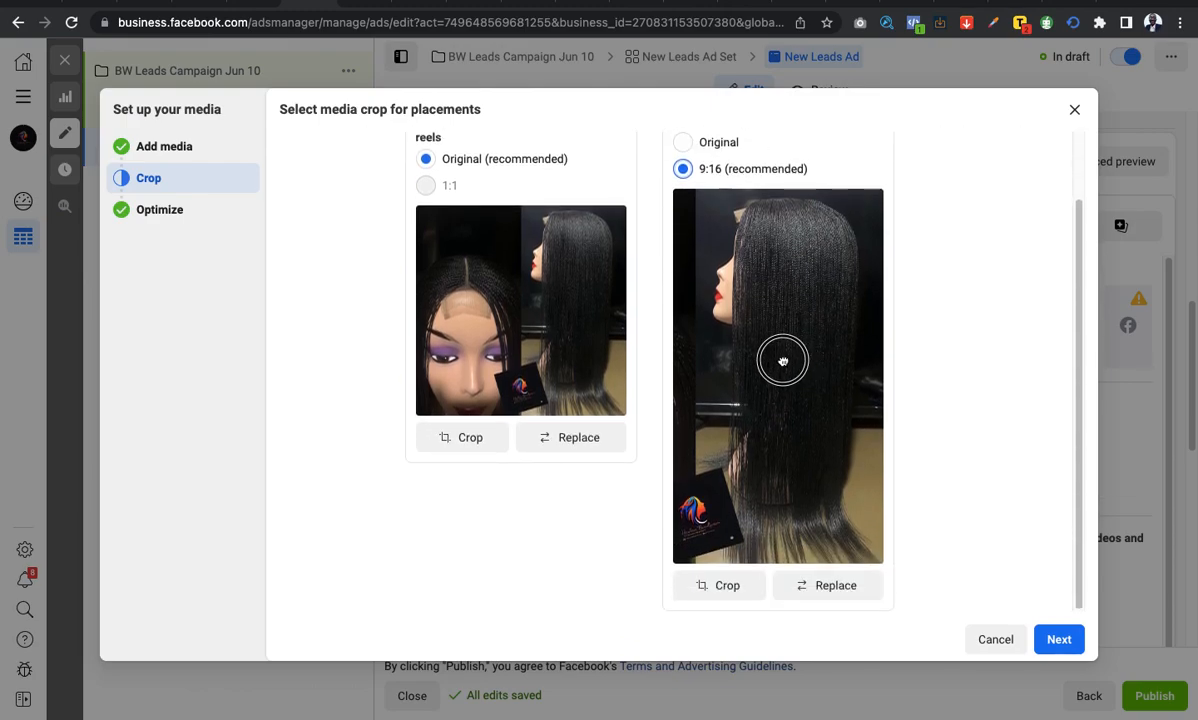
scroll(1001, 487, up, 1)
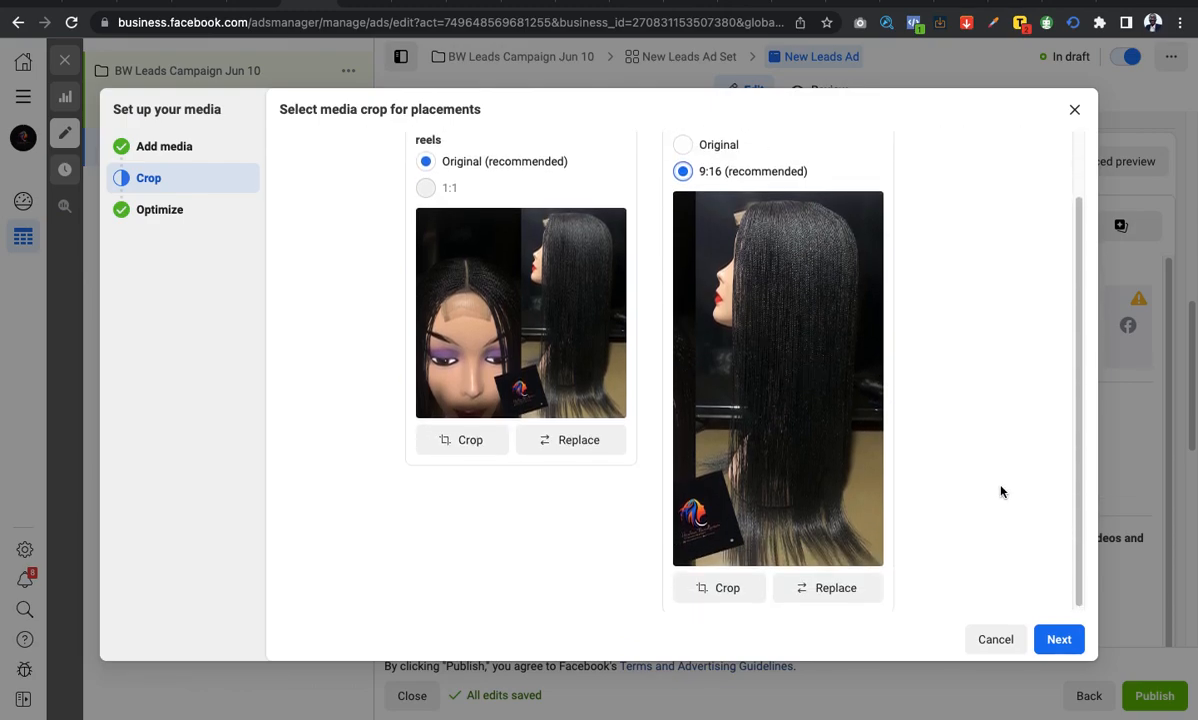
click(1058, 640)
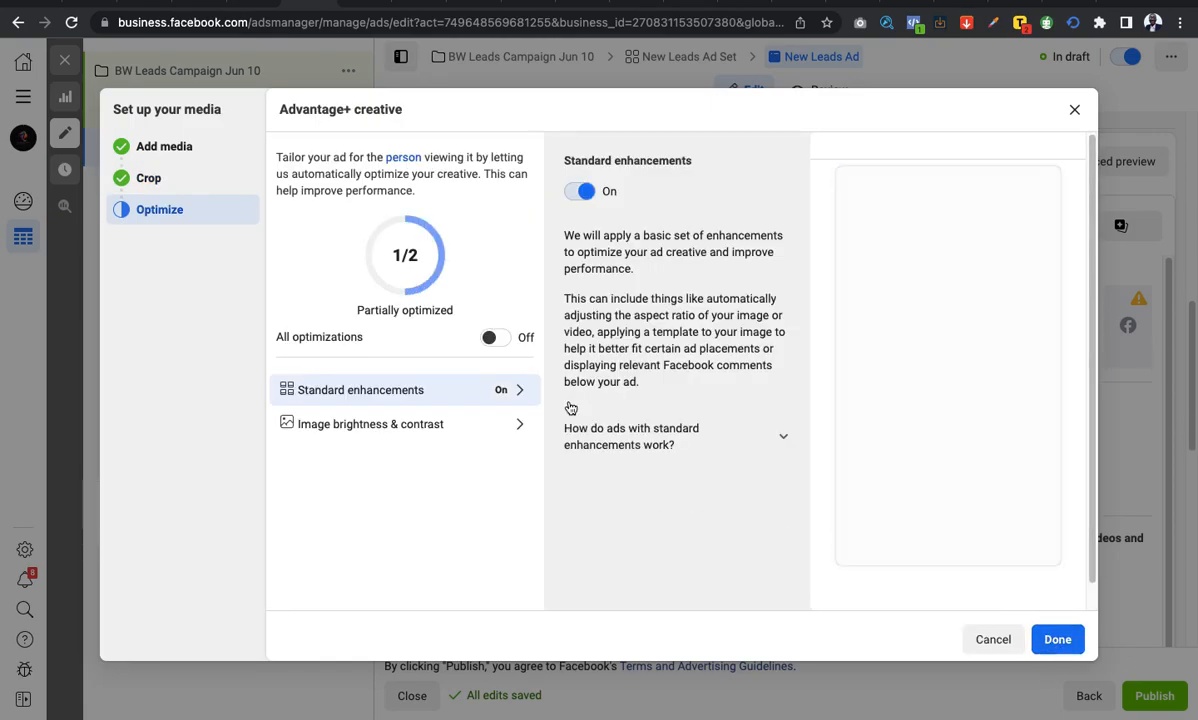
Turn on all Advantage+ creative optimizations for the image and finish the media setup.
click(497, 340)
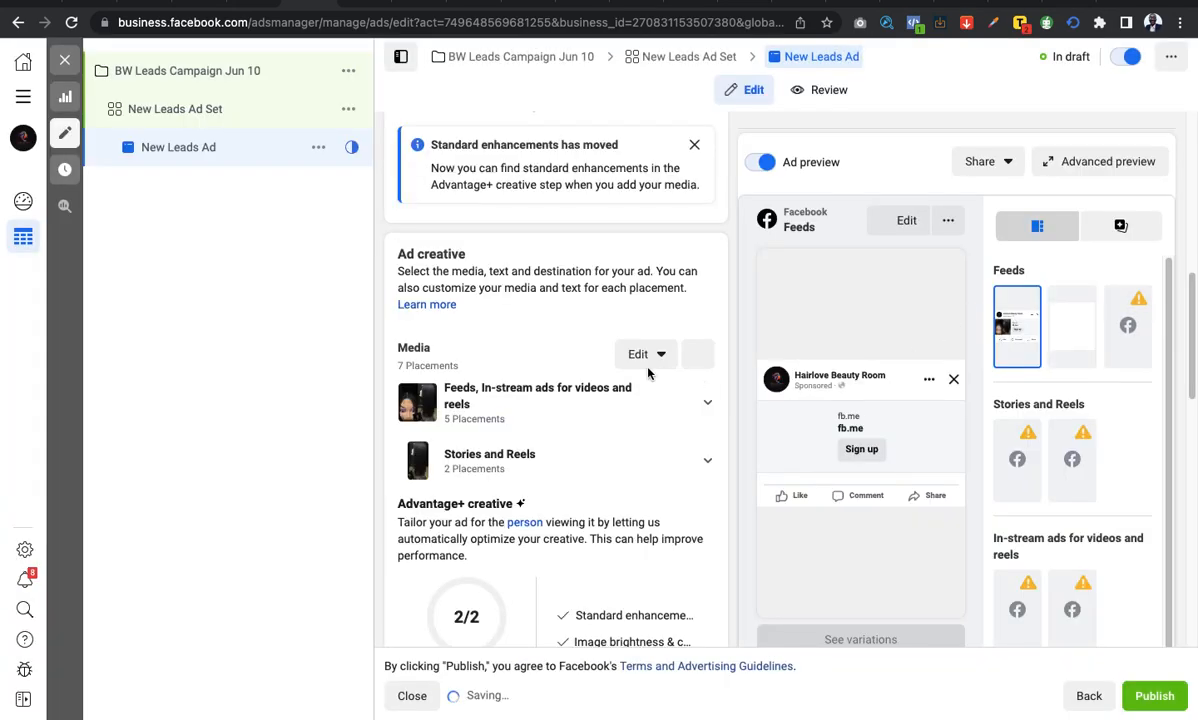
scroll(558, 416, down, 2)
scroll(557, 412, up, 1)
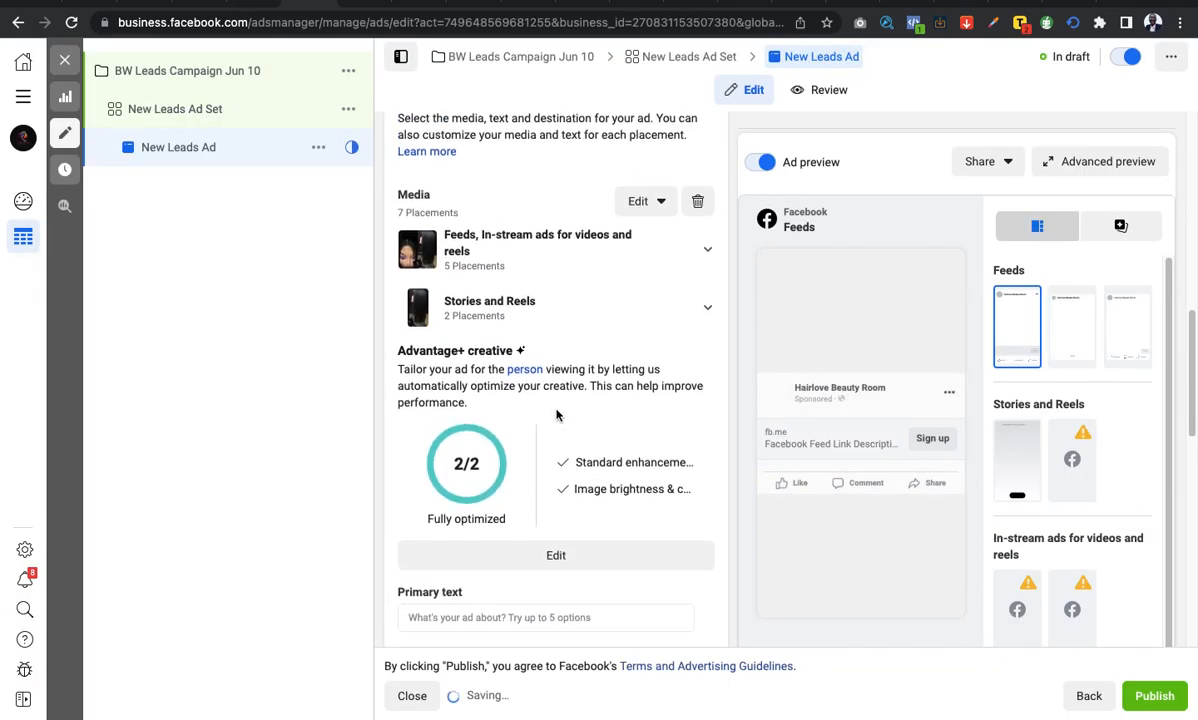
Enter the primary text "Get this neatly weaved braided wig today at 30% discount".
scroll(557, 410, down, 5)
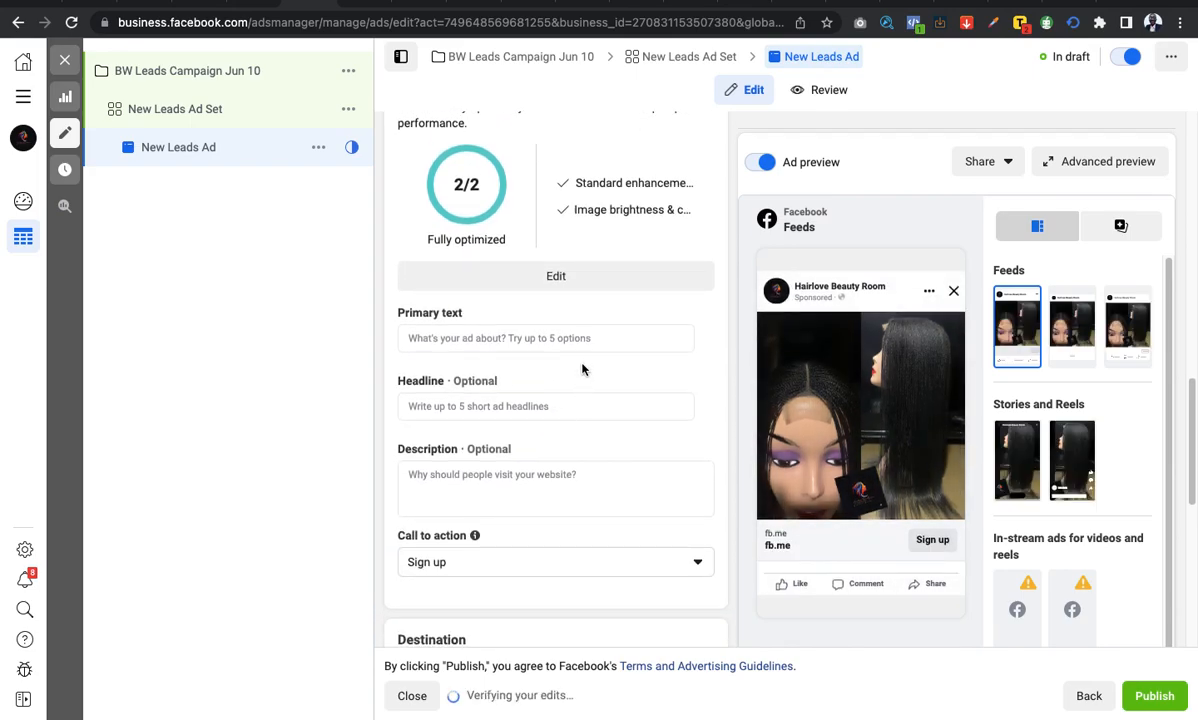
click(535, 336)
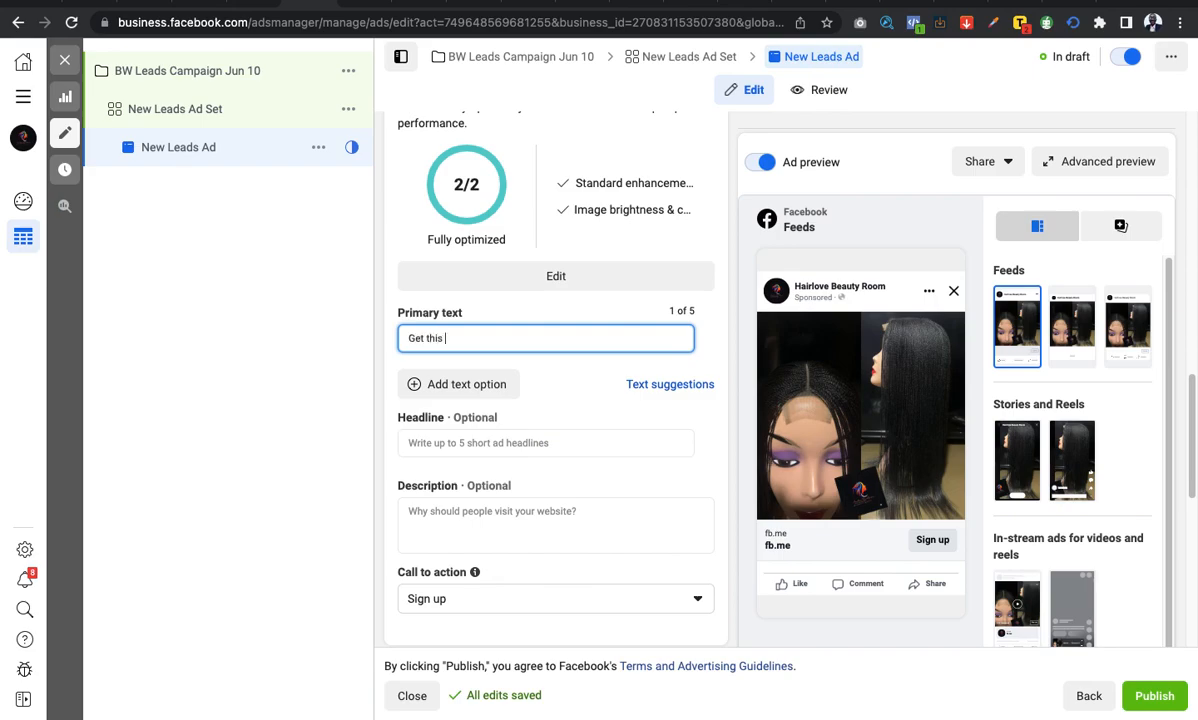
text(neatly )
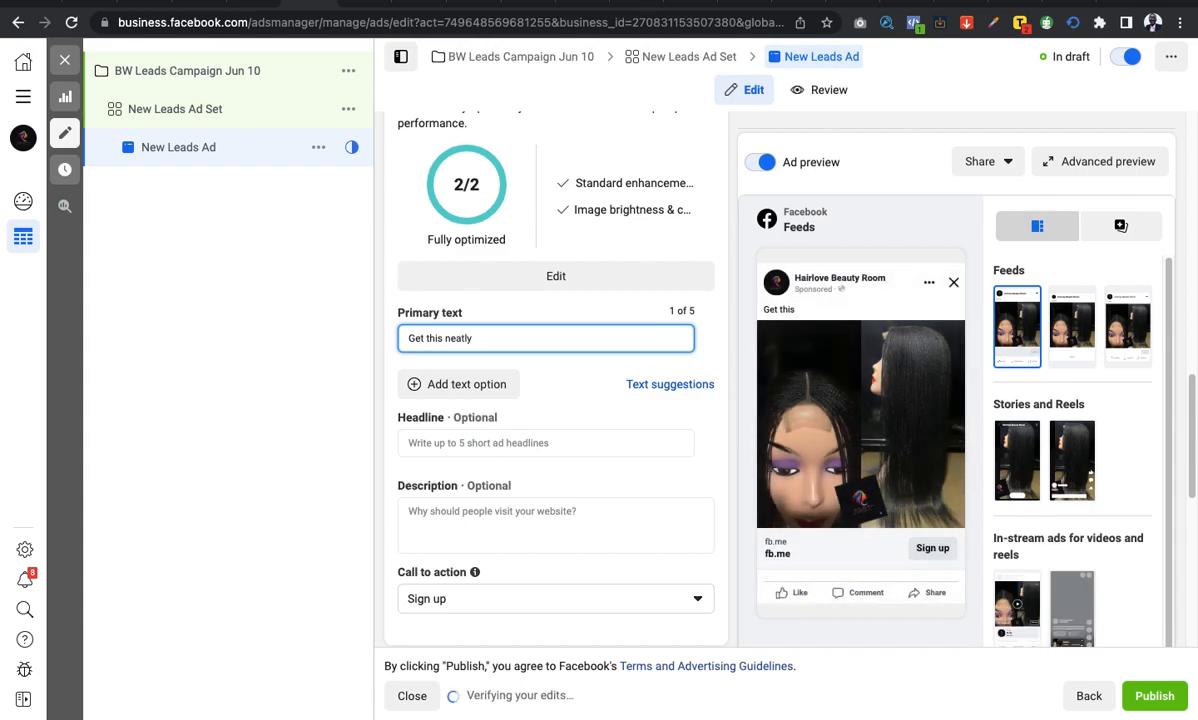
text(weaved)
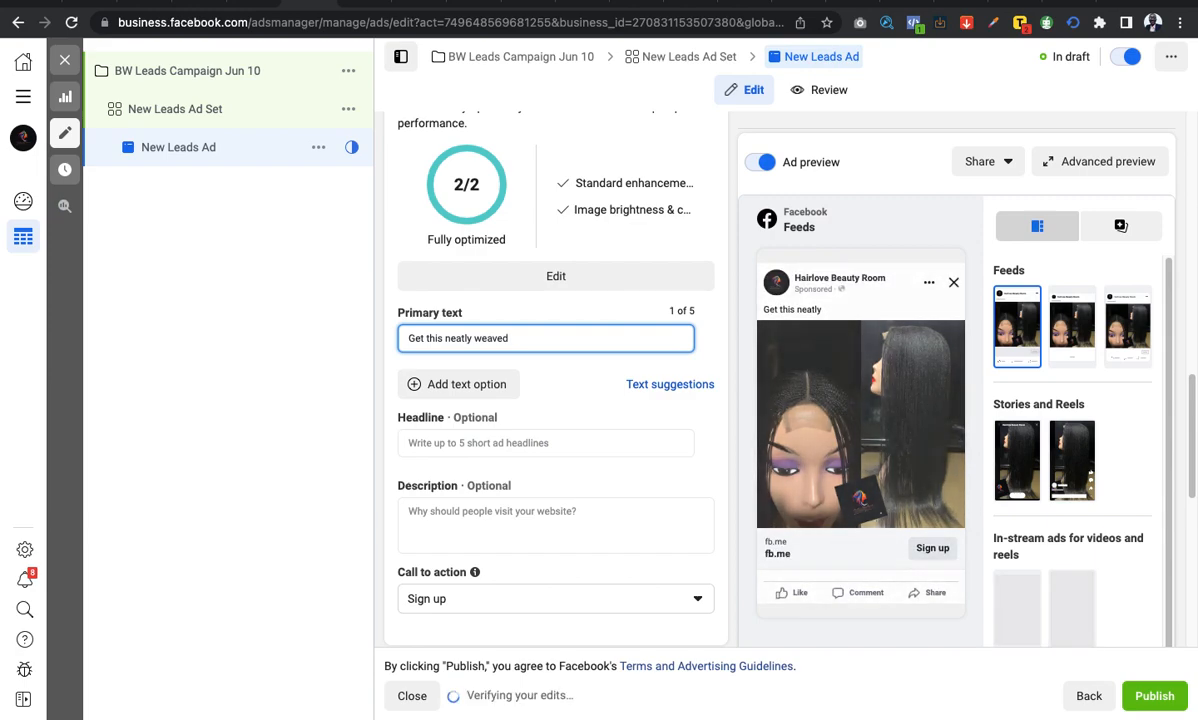
text( braided )
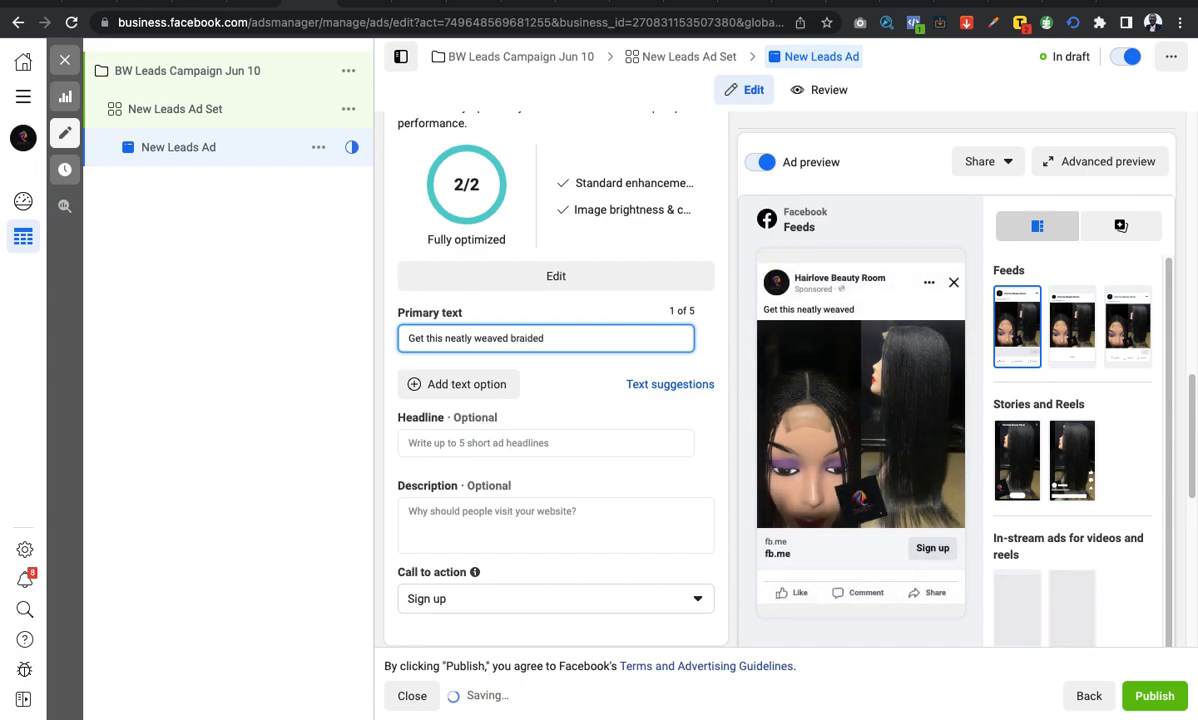
text(wig)
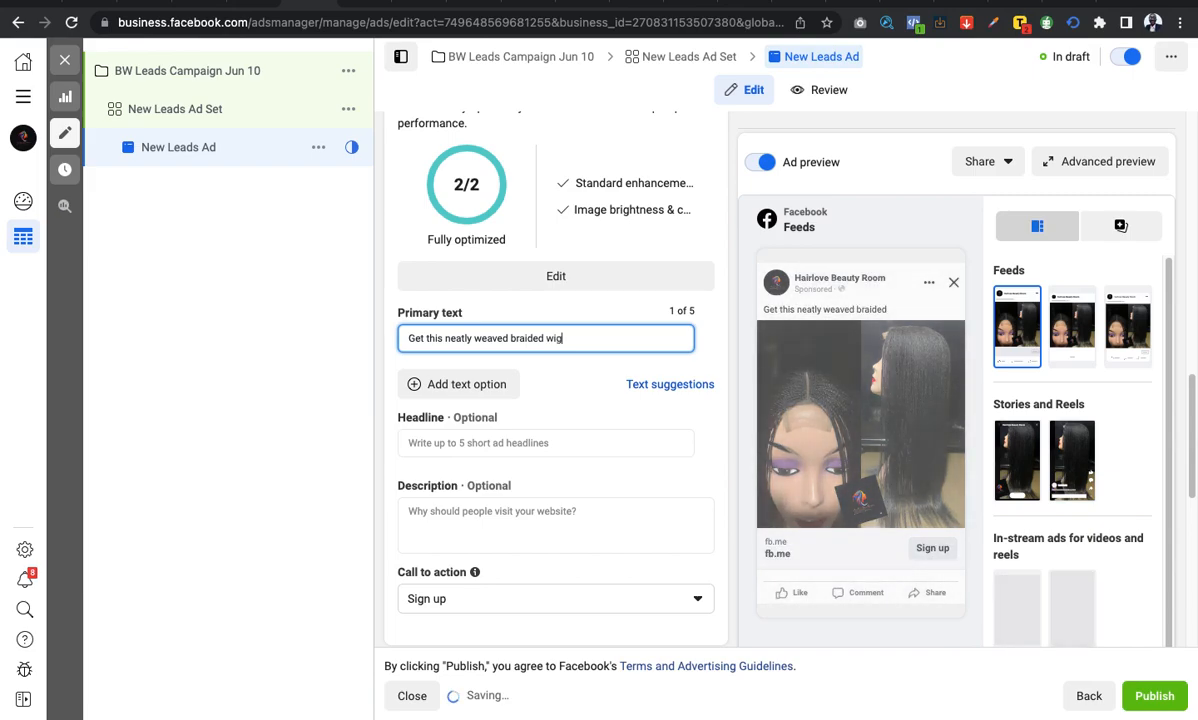
text( todaya)
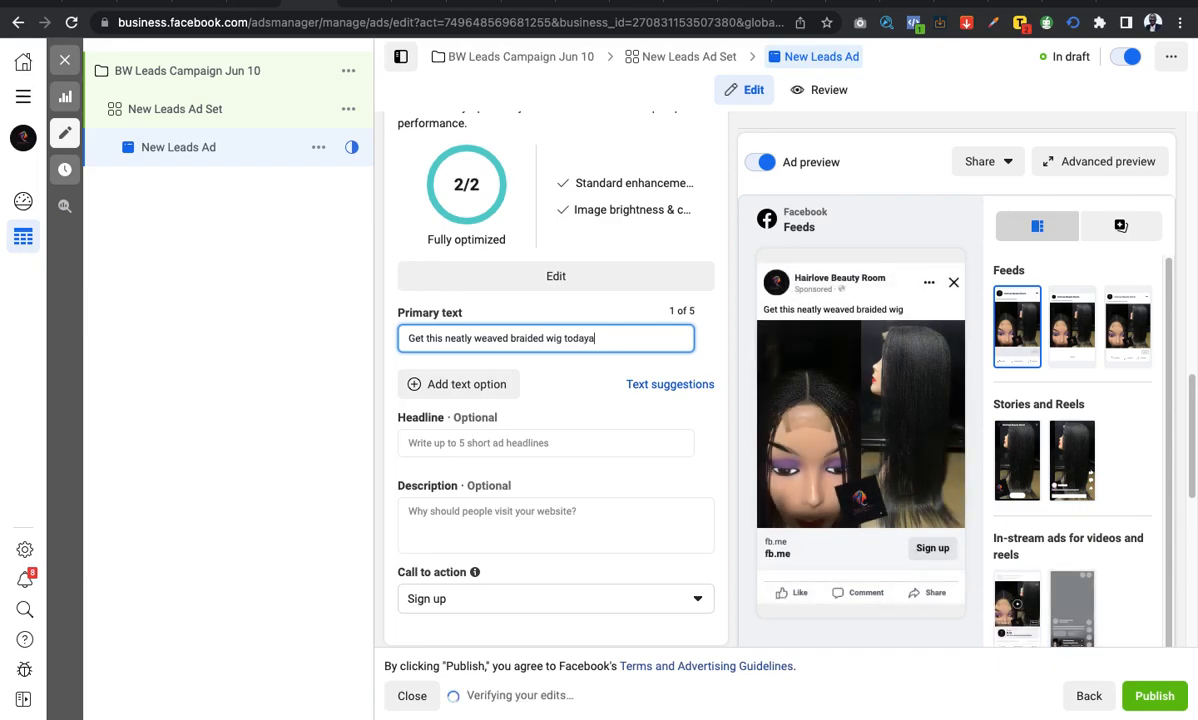
key(BackSpace)
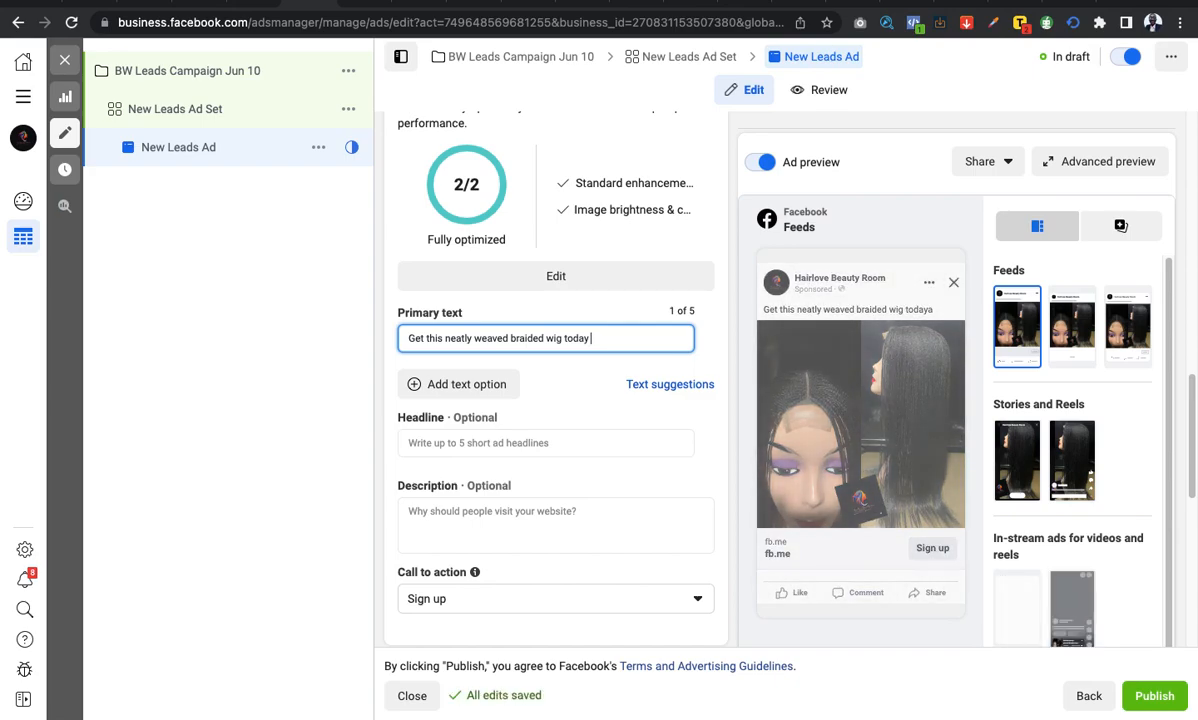
text(at)
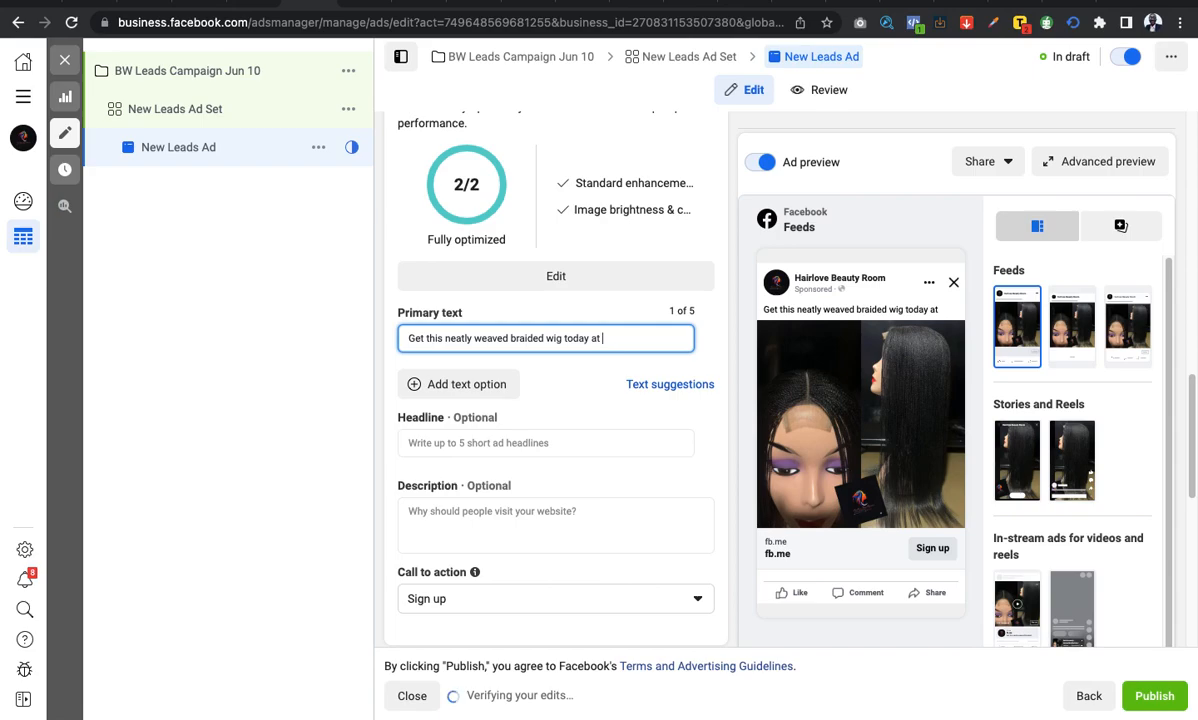
text(30% discount)
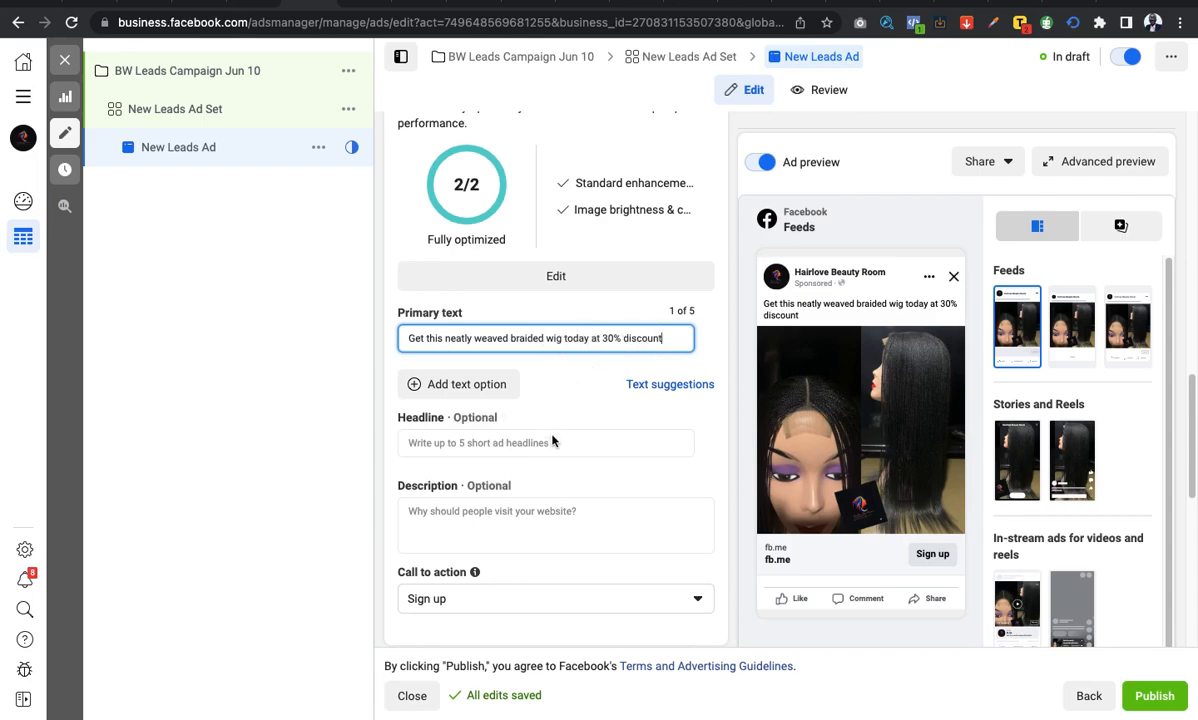
Enter the ad headline "Order Now And Get 30% Discount!".
scroll(562, 400, down, 1)
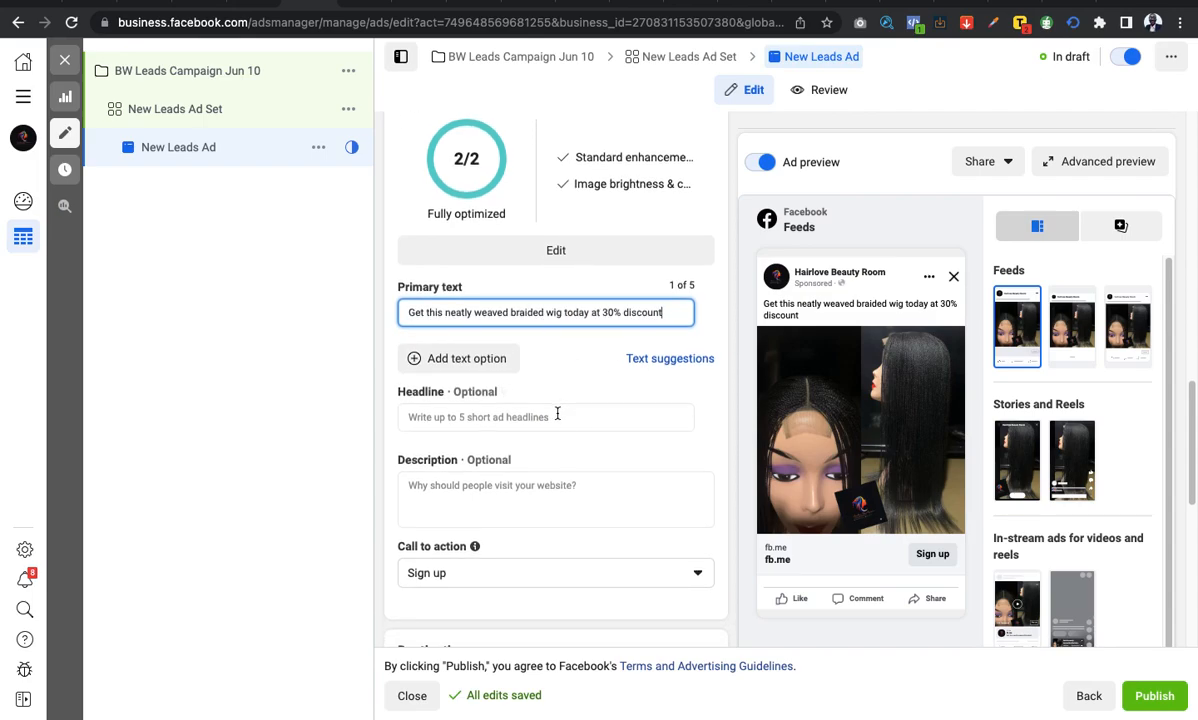
click(562, 414)
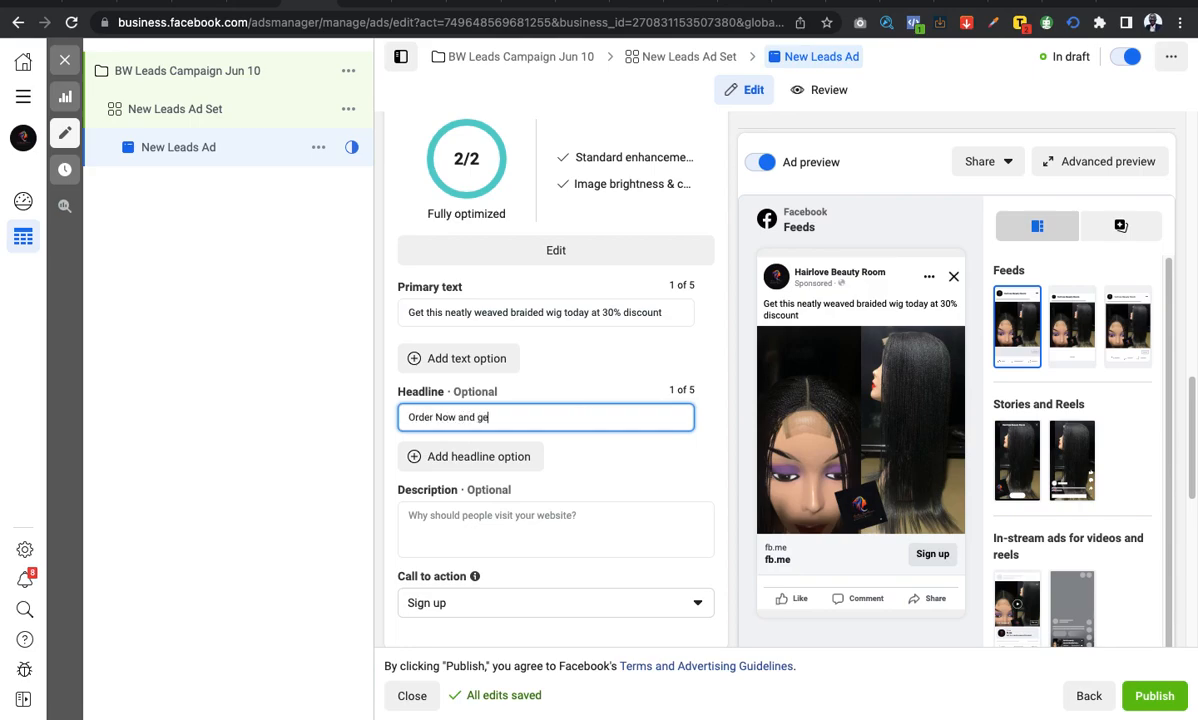
key(BackSpace)
key(BackSpace)
key(BackSpace)
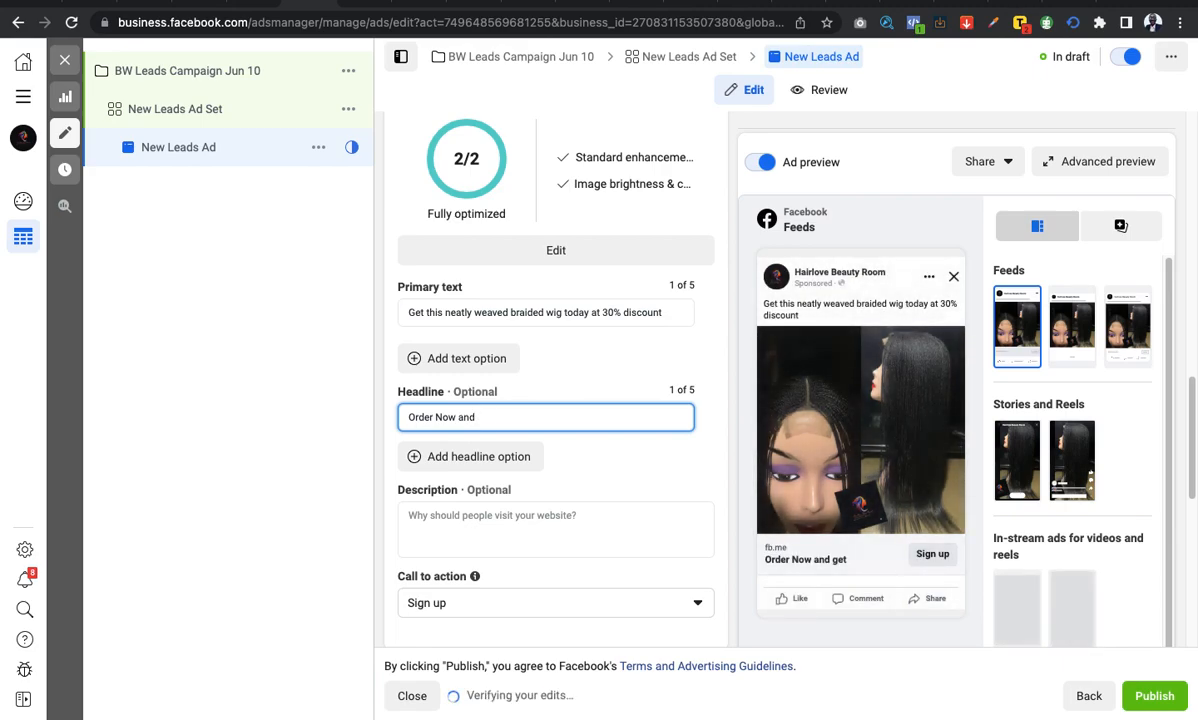
key(BackSpace)
key(BackSpace)
key(BackSpace)
text(And)
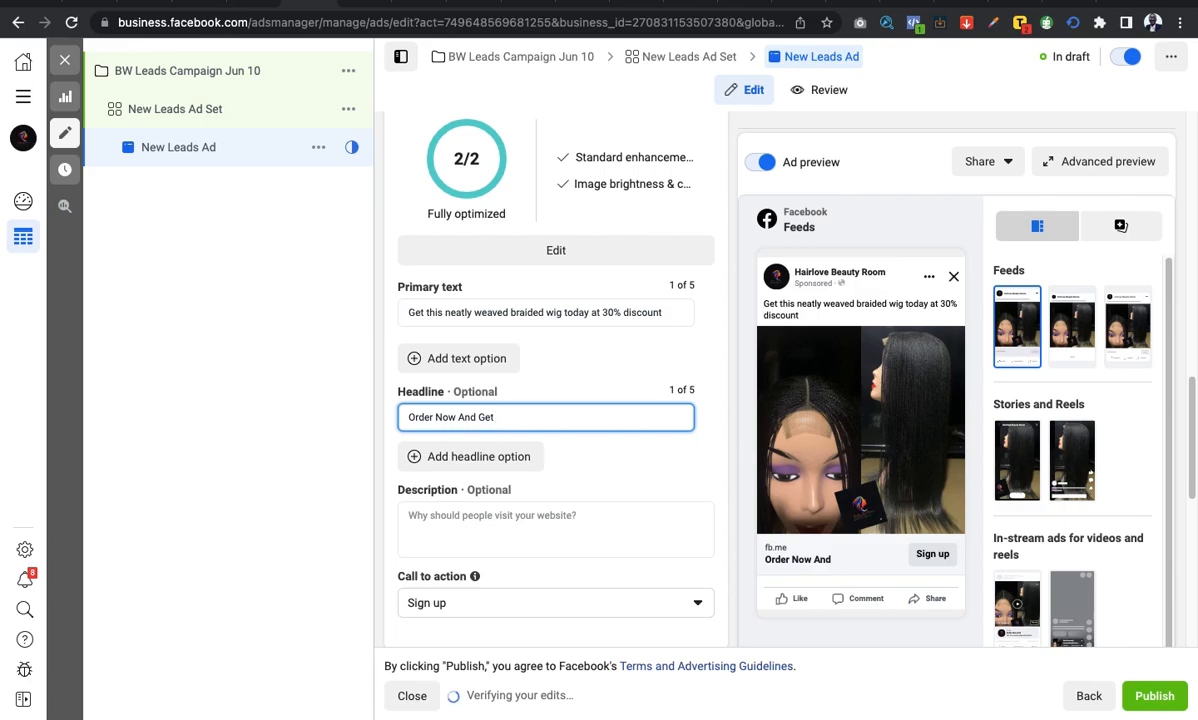
text(Get 30%)
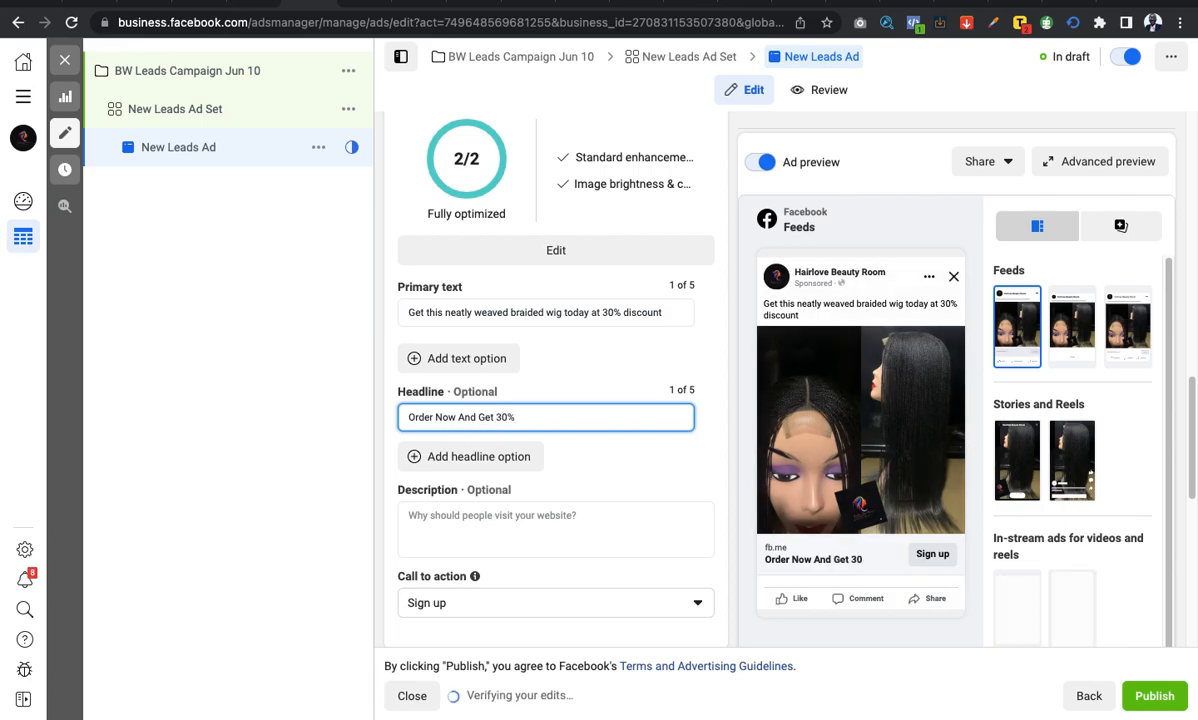
text( Discount)
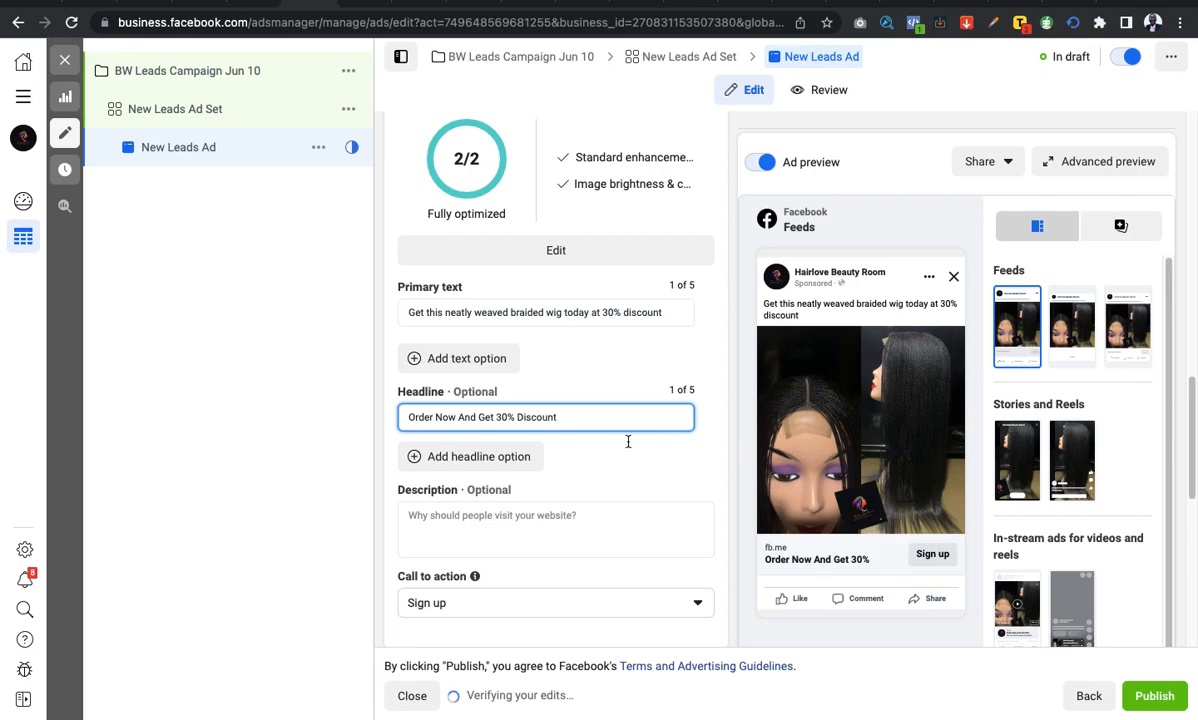
scroll(628, 441, down, 1)
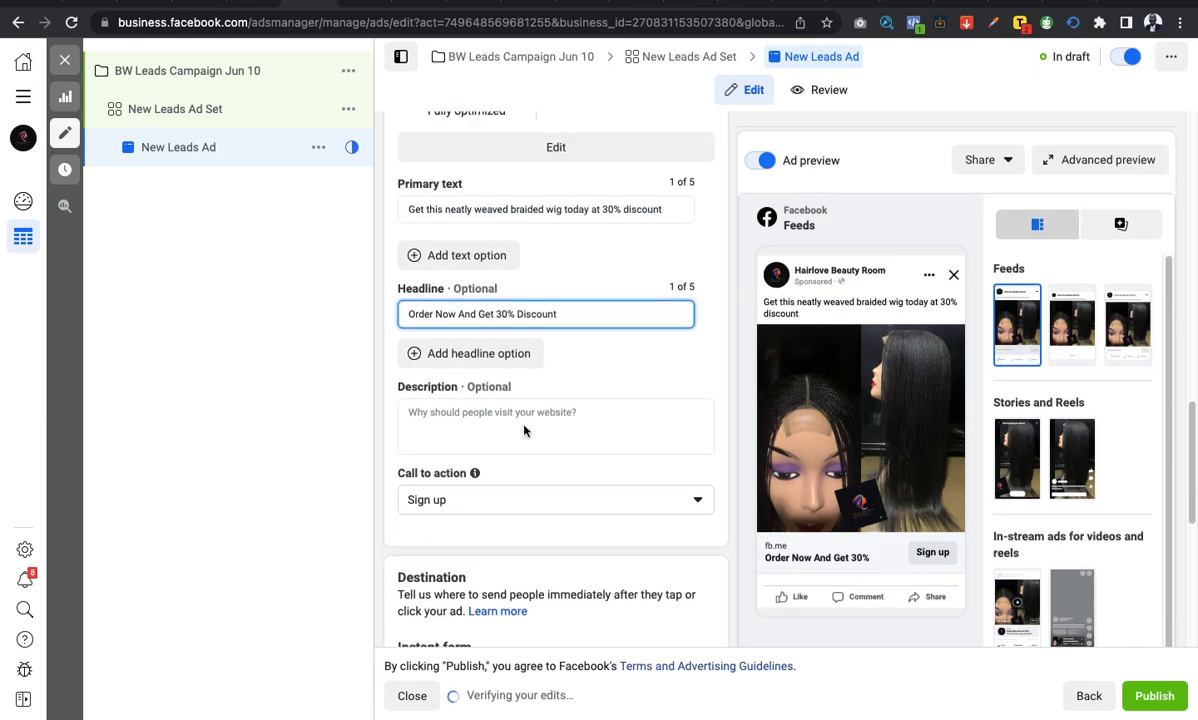
text(!)
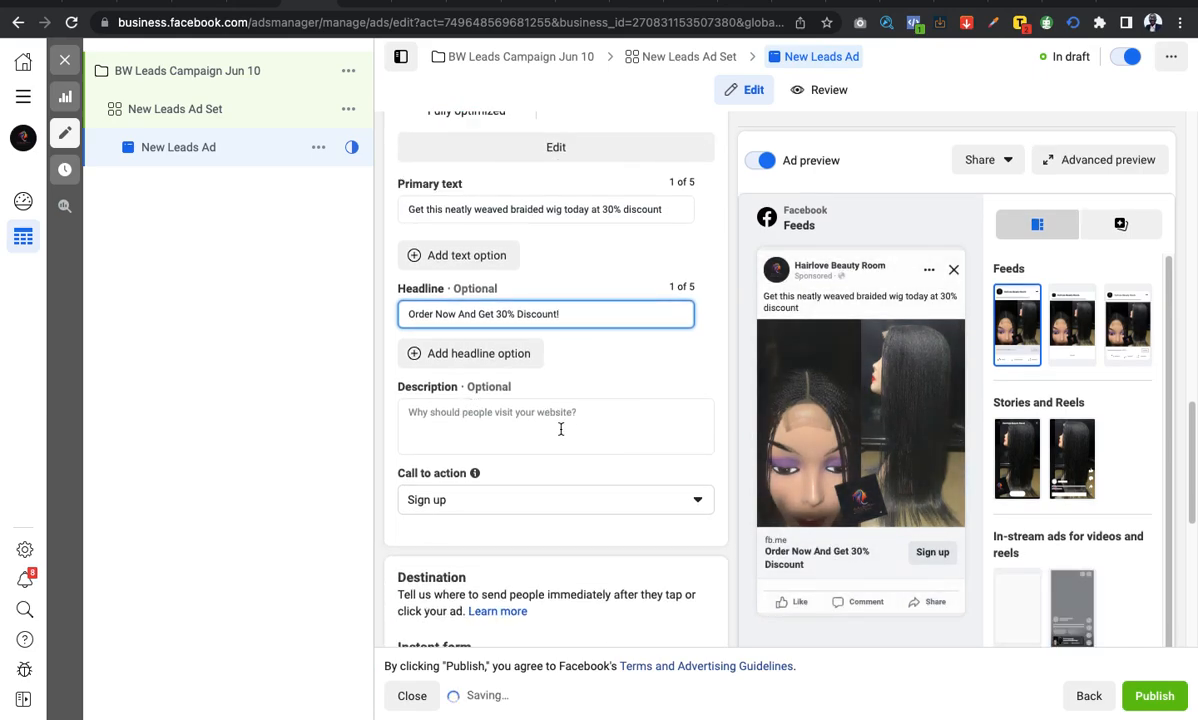
Set the ad's call to action to Get offer.
scroll(600, 387, down, 1)
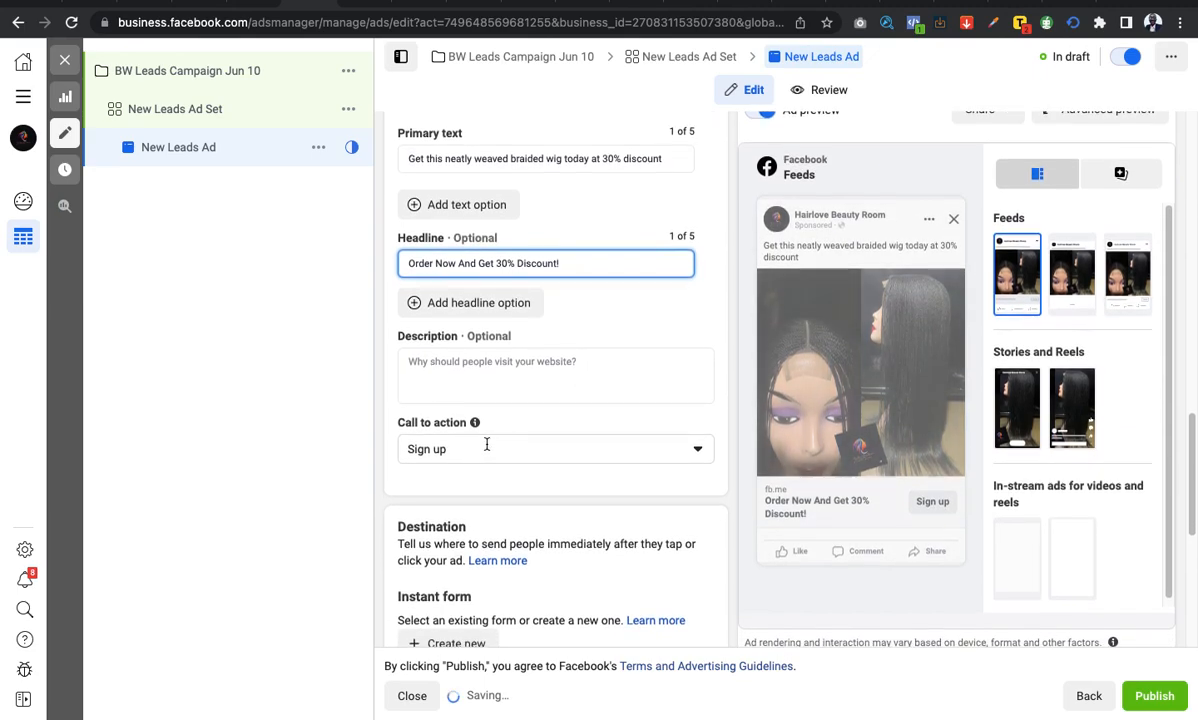
click(578, 447)
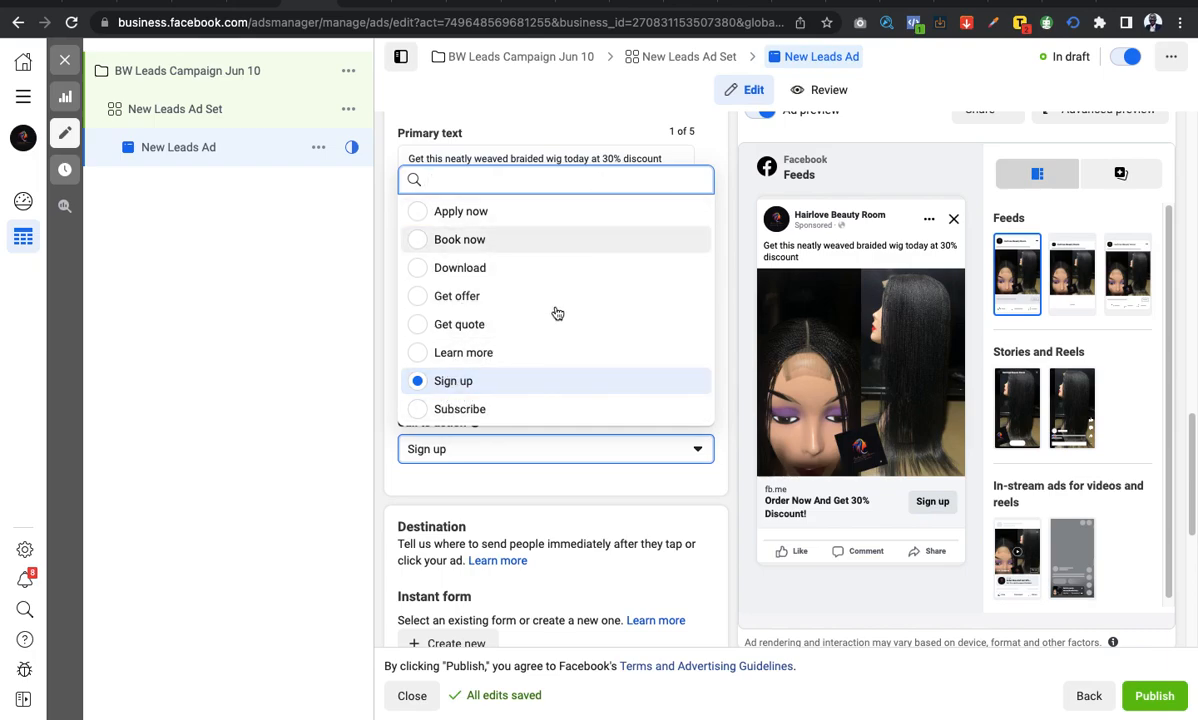
click(426, 303)
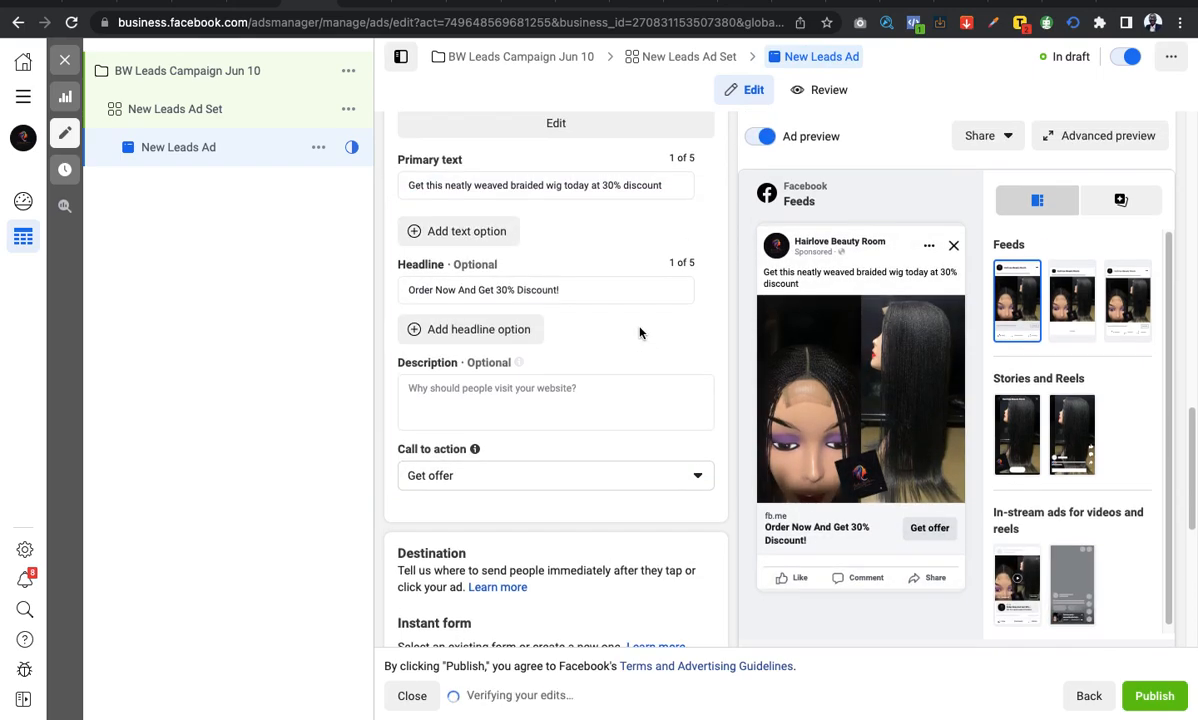
Create a new instant form for the ad's destination and name it "BW Form".
scroll(639, 332, up, 3)
scroll(612, 399, down, 5)
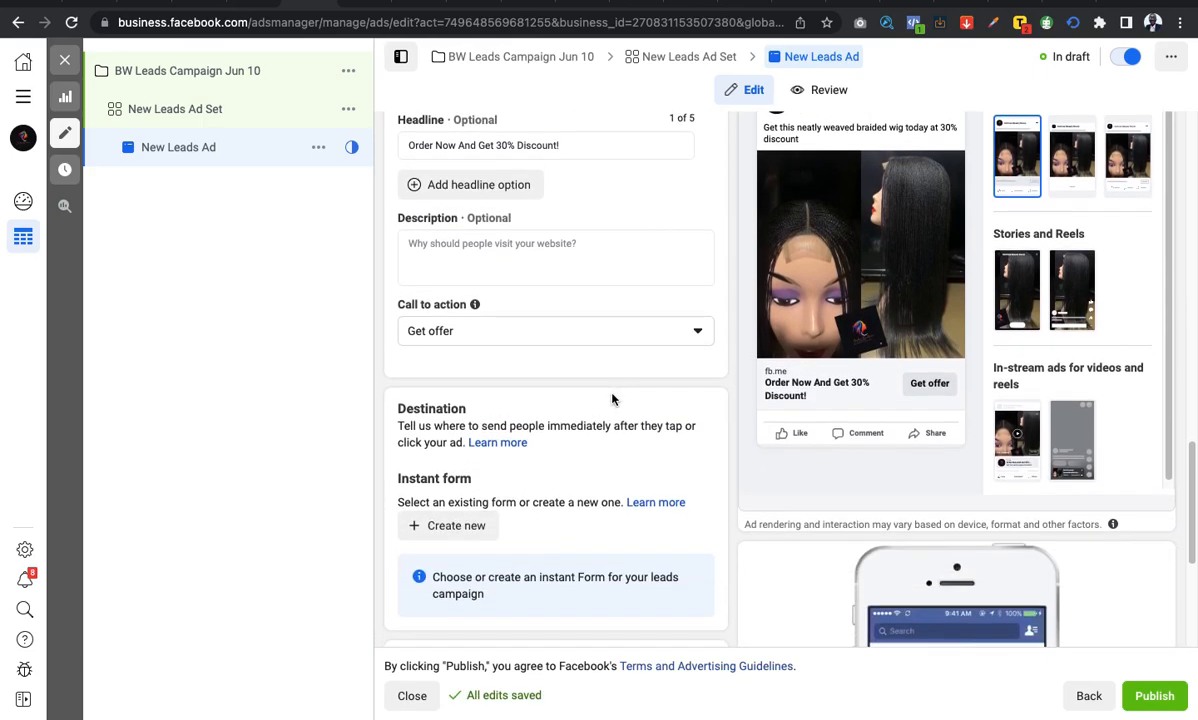
scroll(587, 404, down, 3)
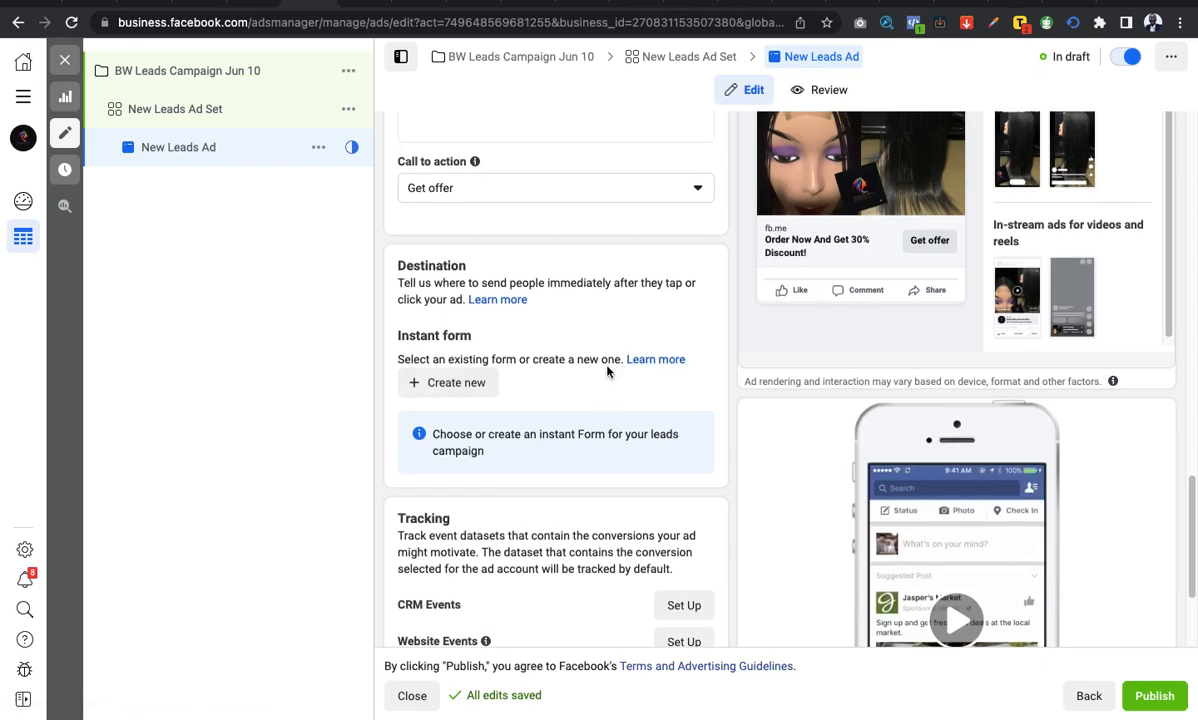
click(461, 381)
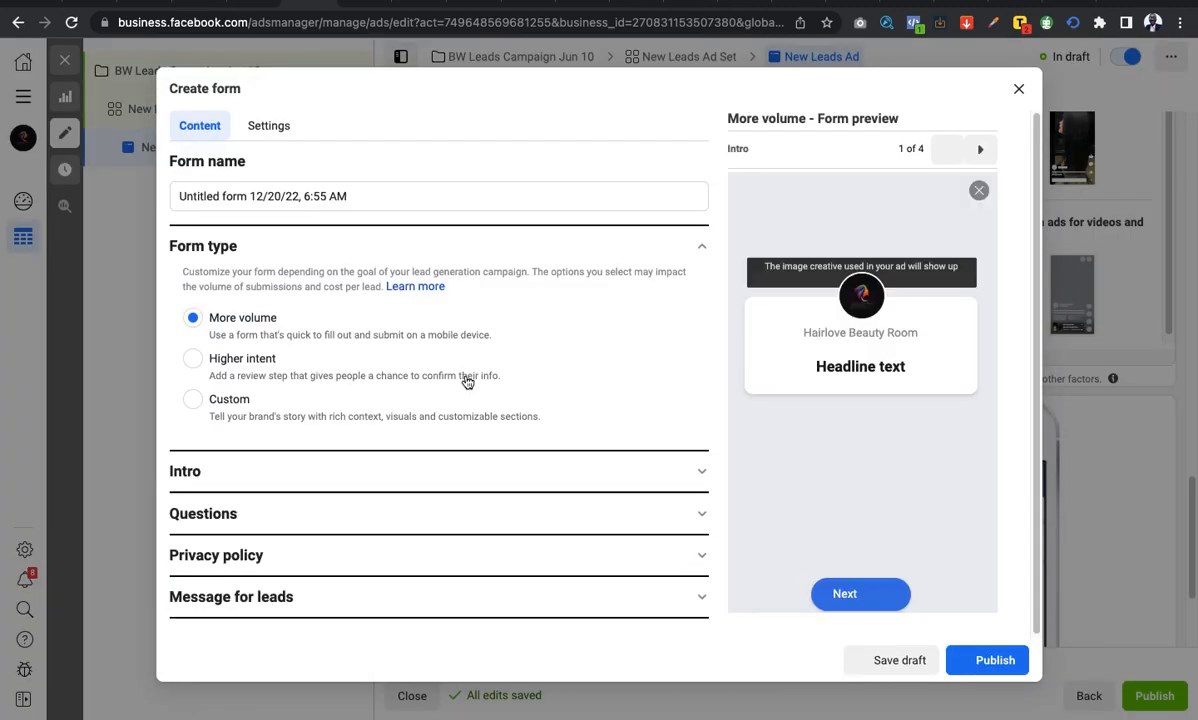
double_click(330, 192)
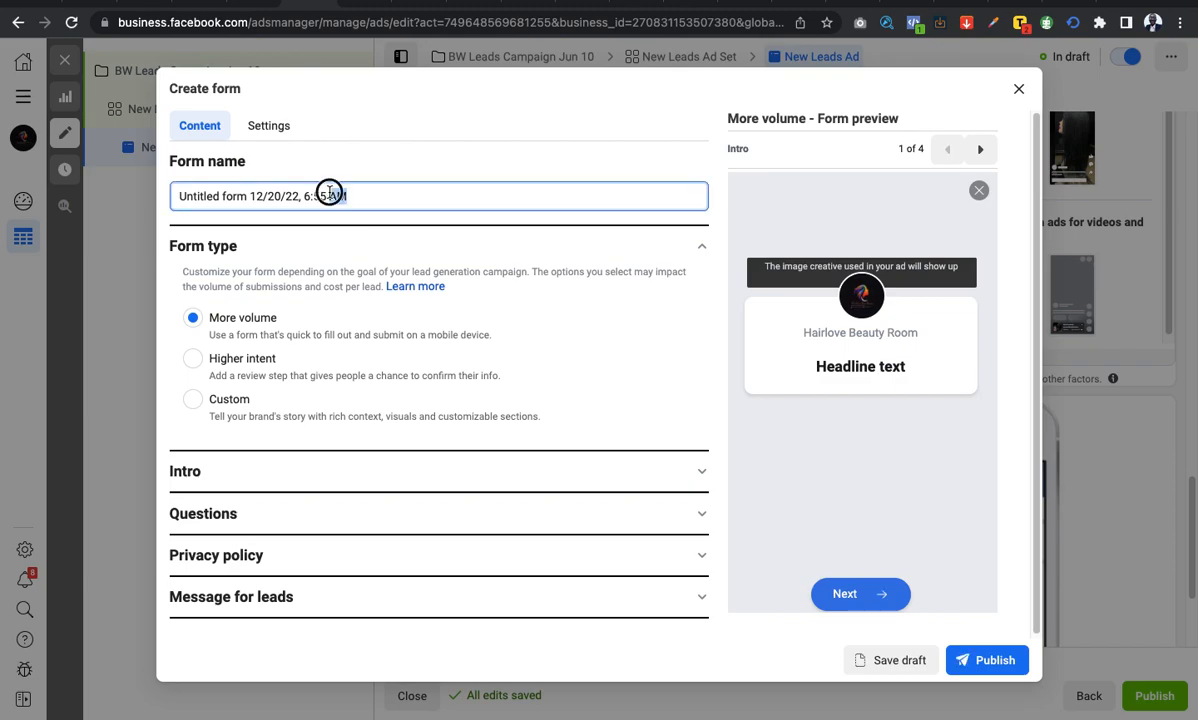
triple_click(330, 192)
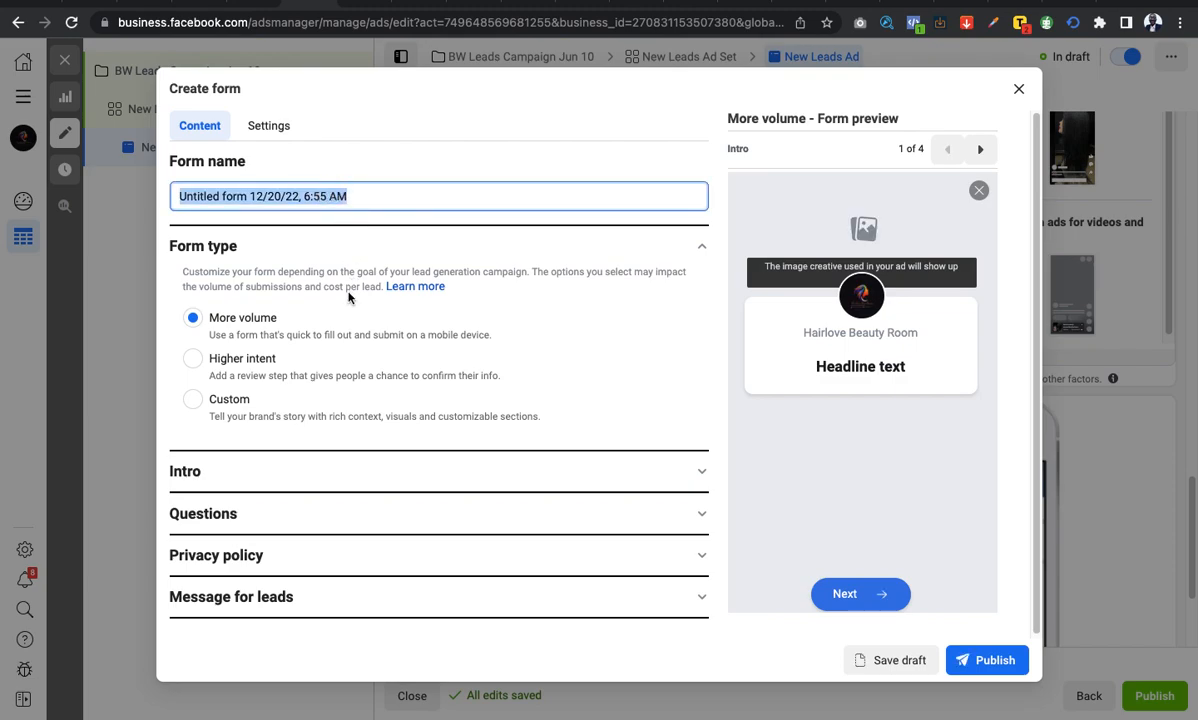
text(BW Form)
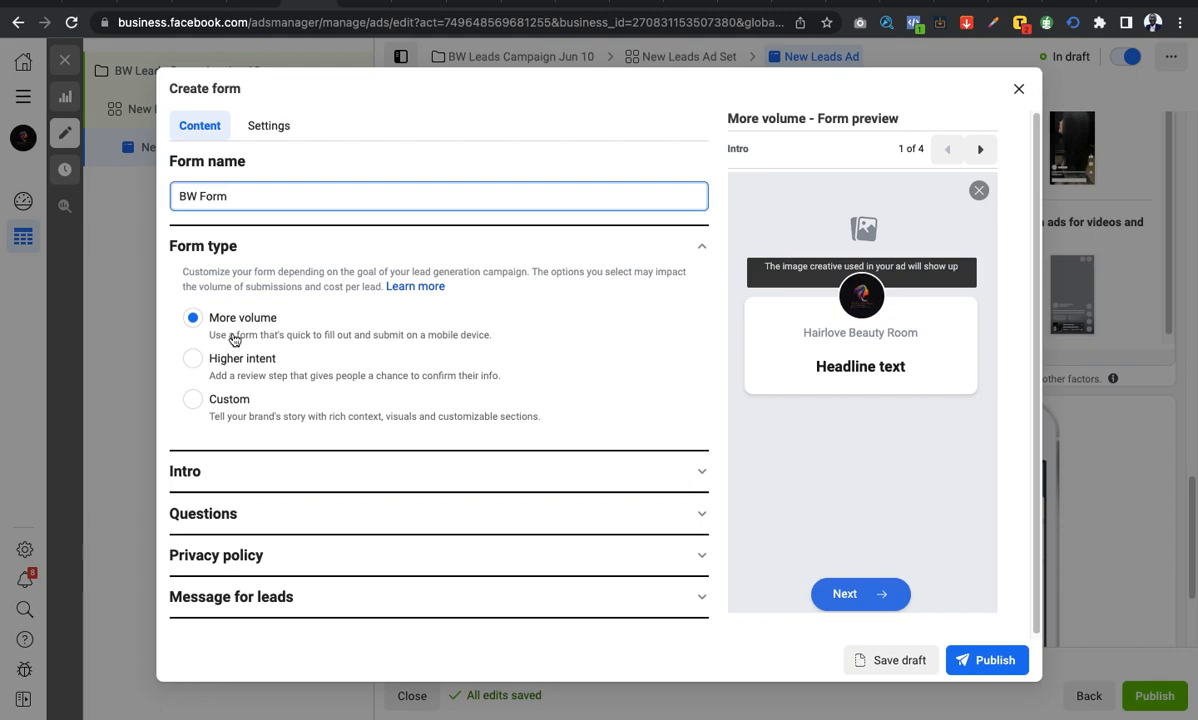
Try the Higher intent form type, compare it with More volume, and page through the Higher intent form preview.
click(193, 360)
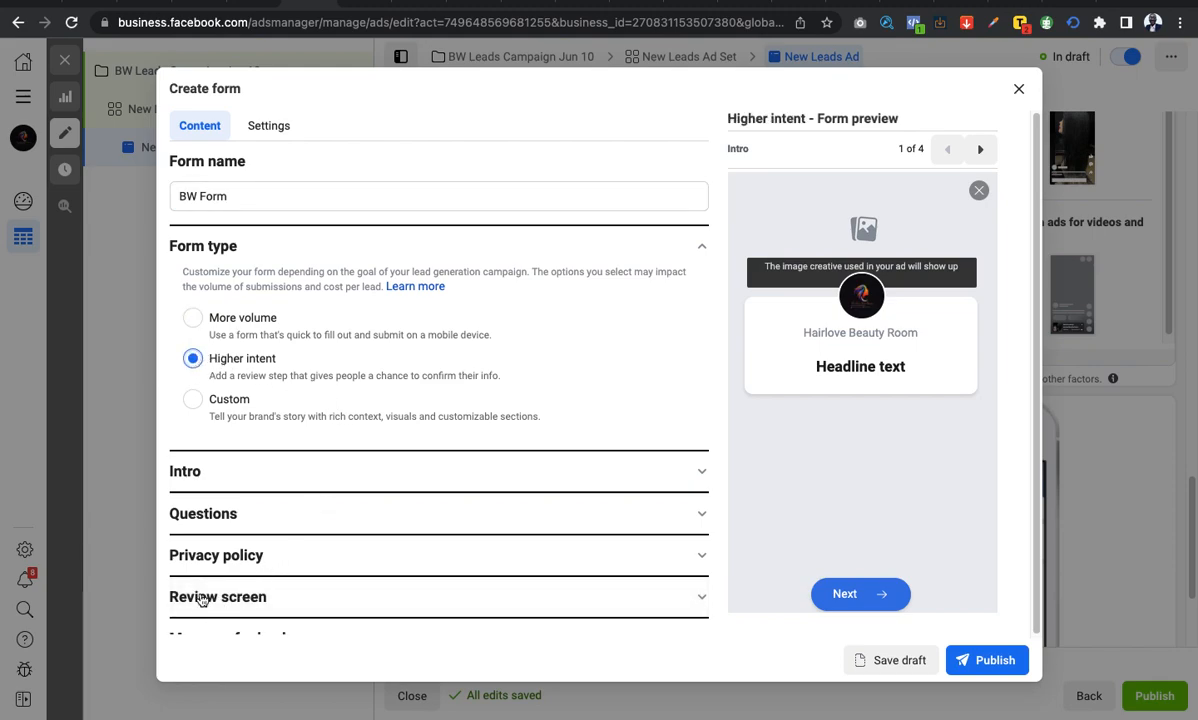
click(189, 318)
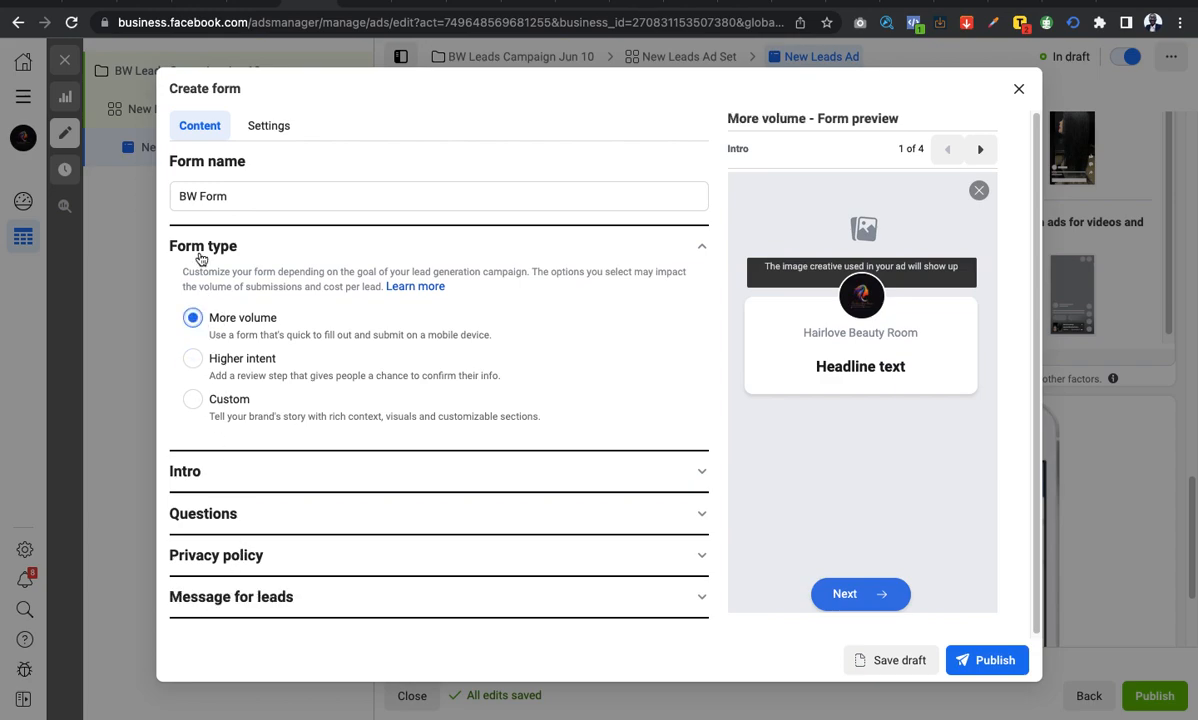
click(192, 358)
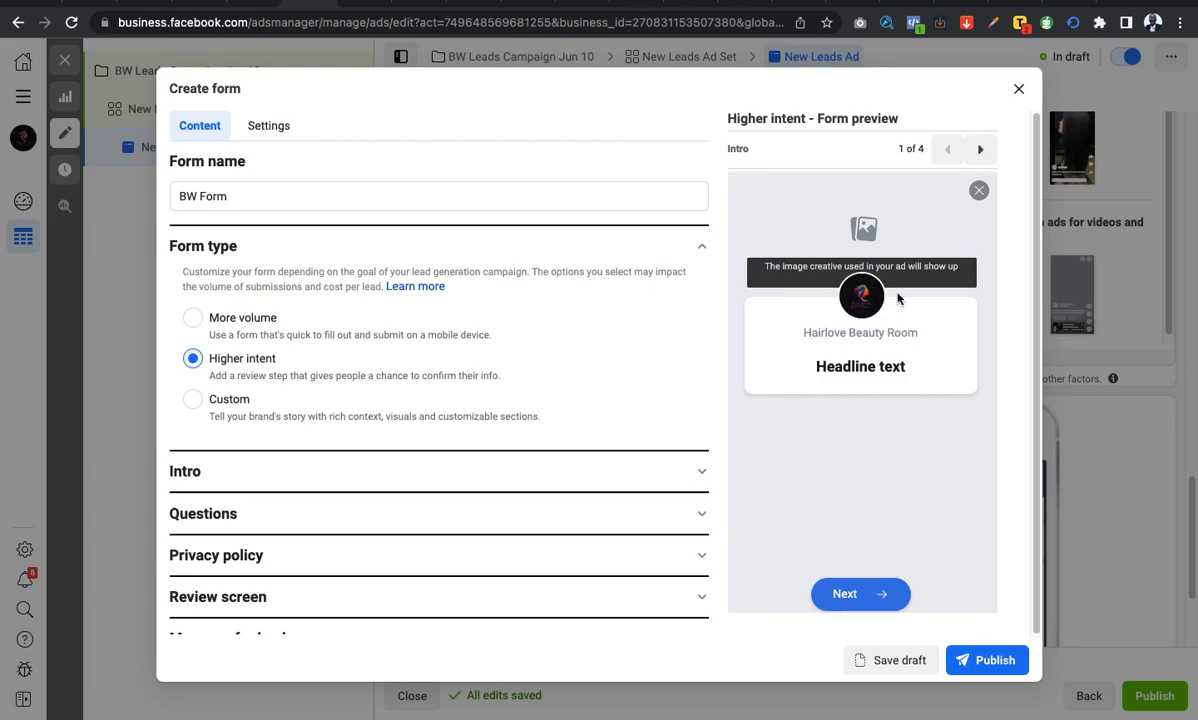
click(987, 158)
click(987, 158)
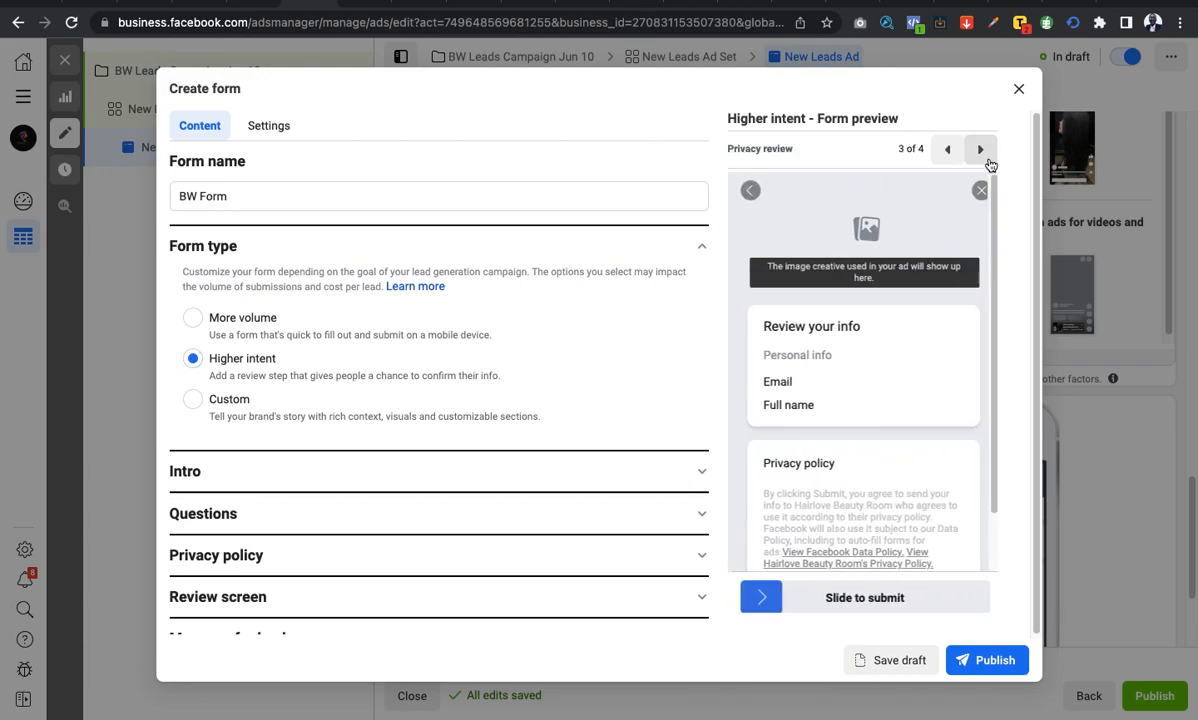
click(987, 158)
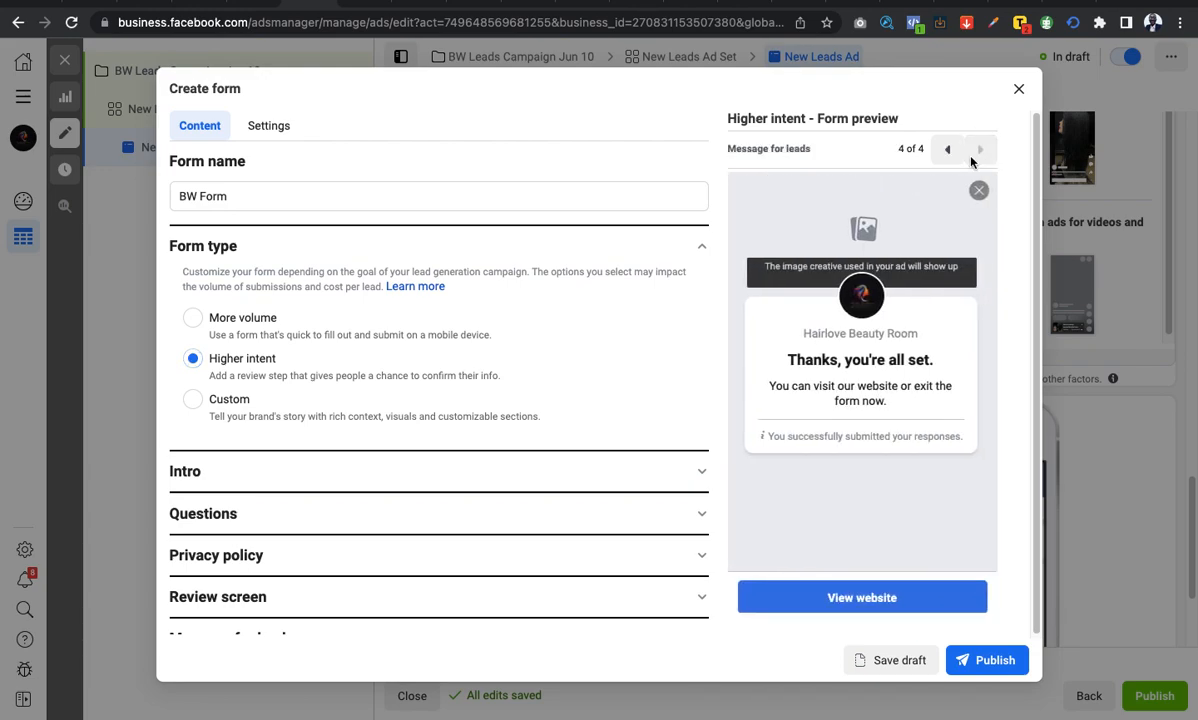
click(958, 150)
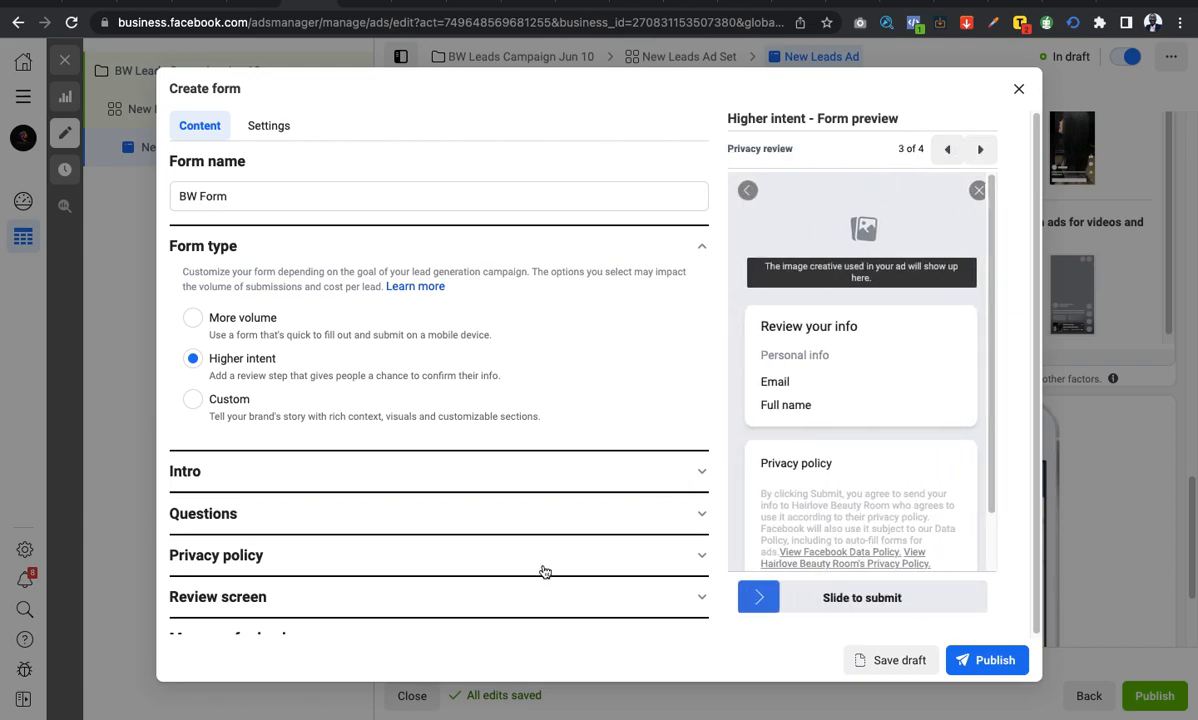
Read the Review screen section's explanation and switch the form type back to More volume.
click(519, 595)
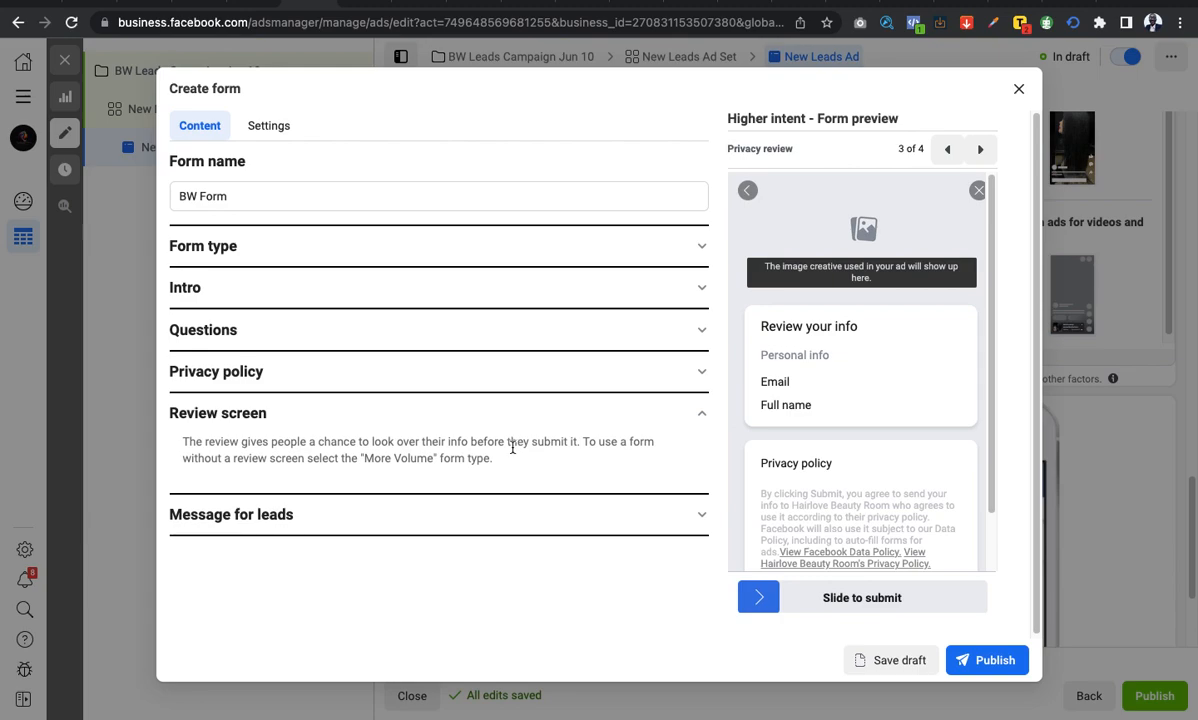
click(700, 414)
click(695, 415)
click(697, 416)
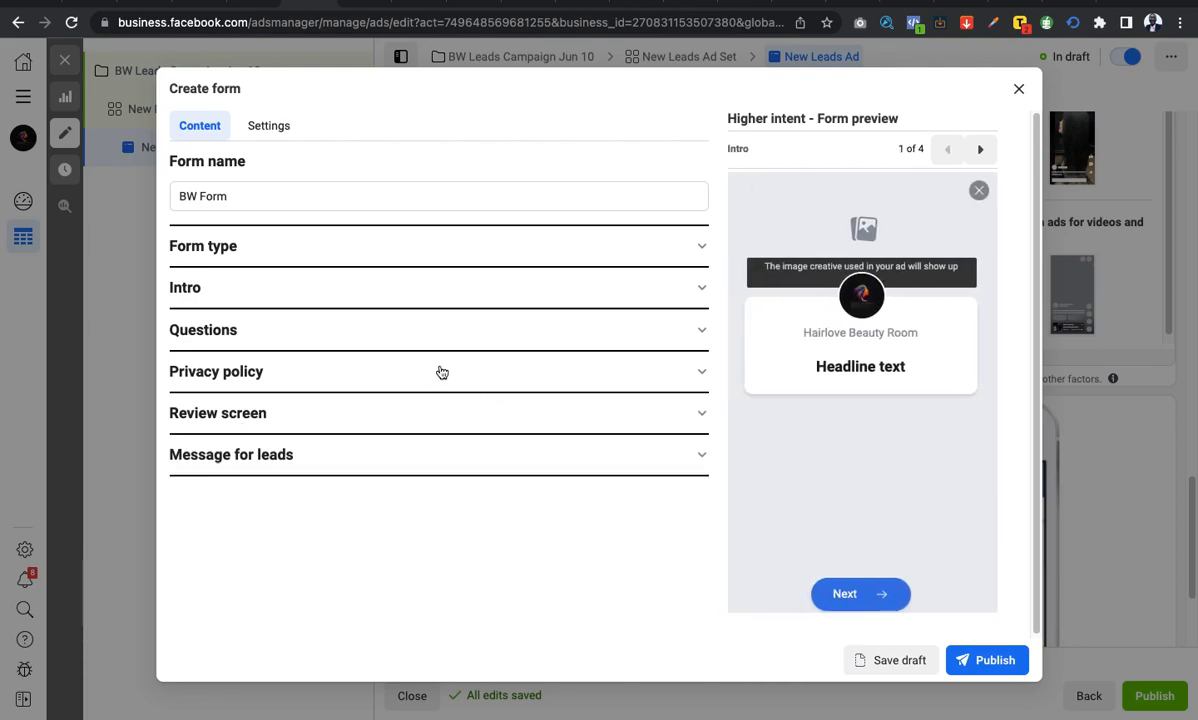
click(378, 242)
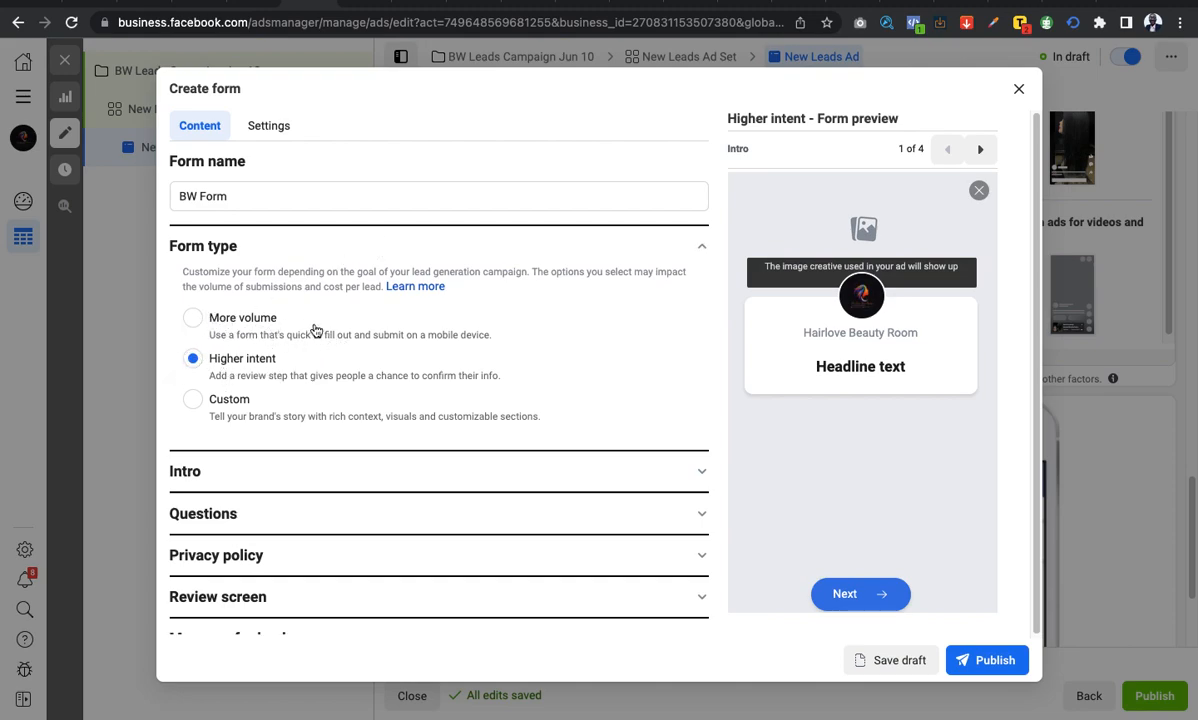
click(192, 318)
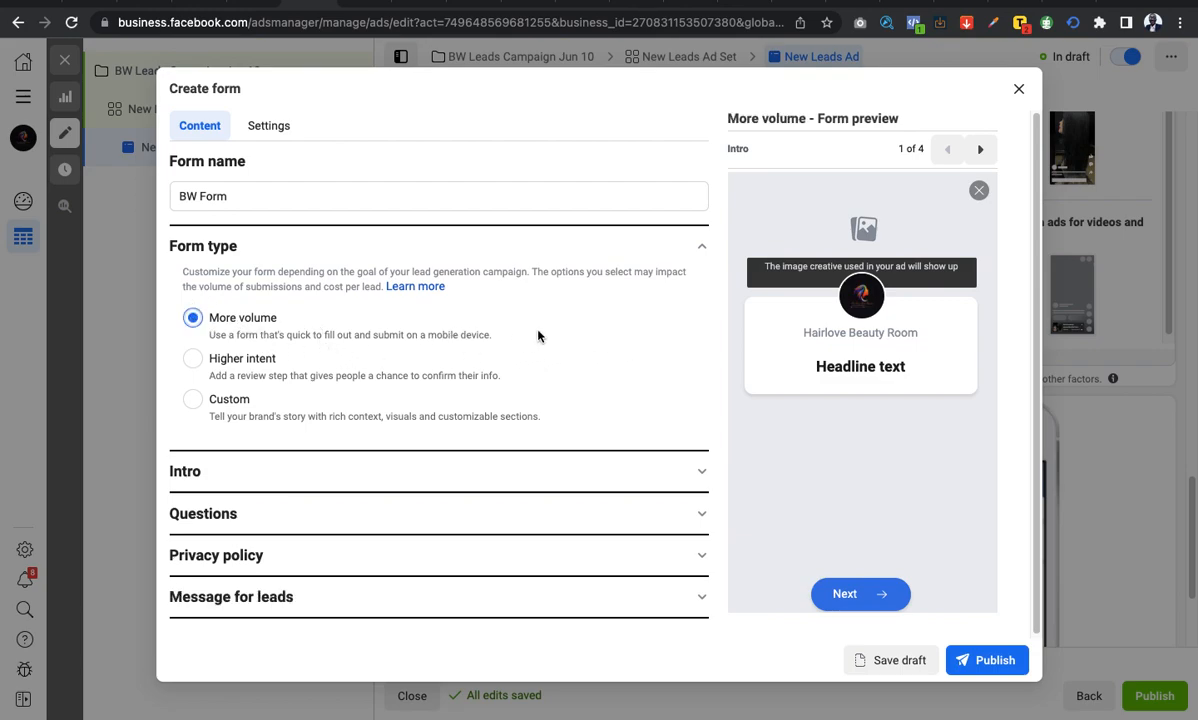
Give the form's Intro section the greeting headline "Get This Braided Wig At 30% Discount".
scroll(604, 350, down, 1)
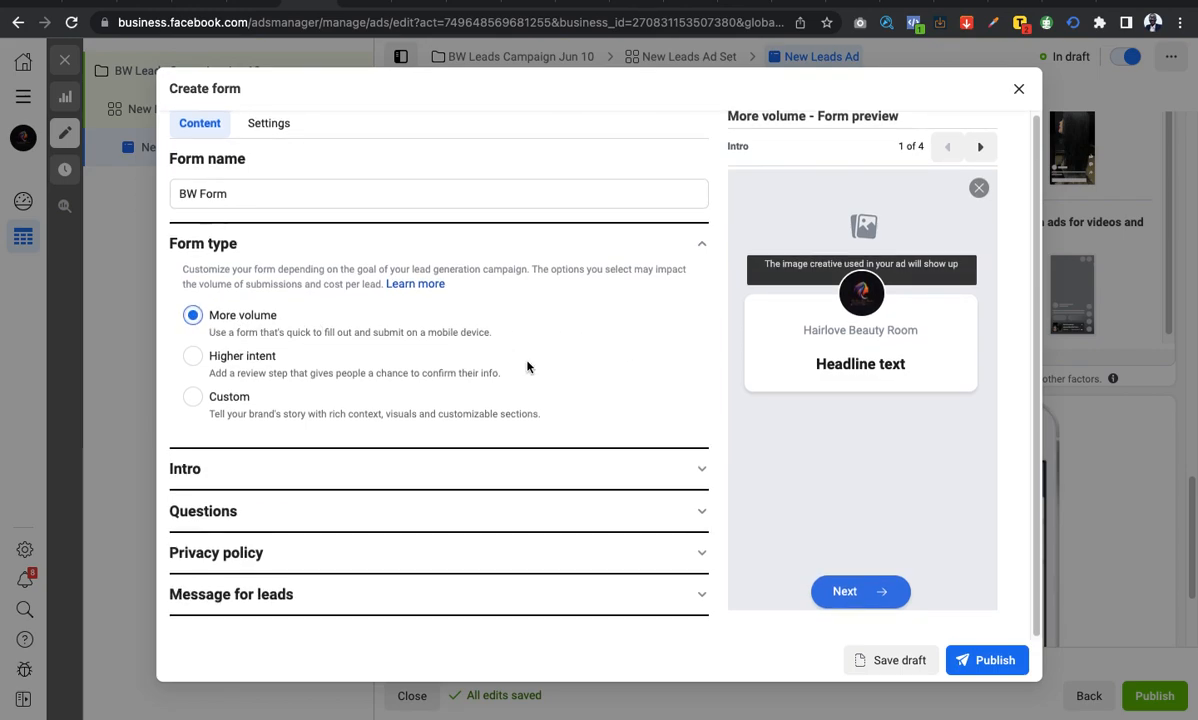
click(574, 473)
scroll(526, 331, down, 1)
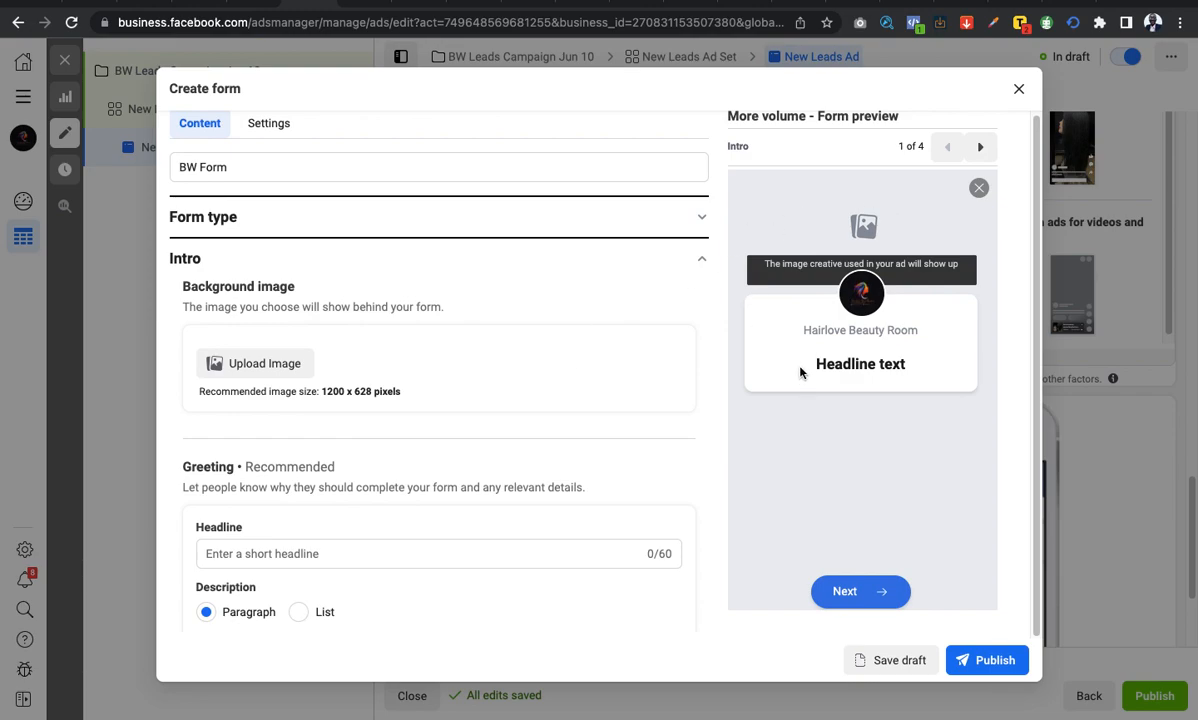
scroll(389, 309, down, 3)
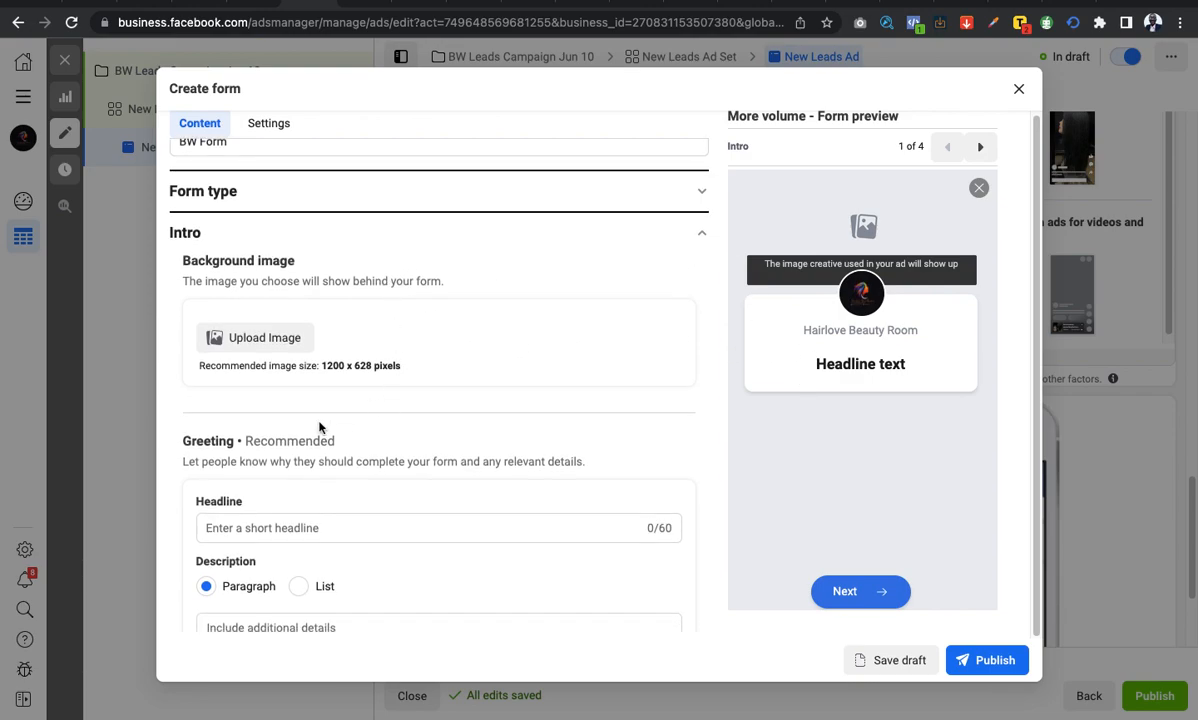
scroll(400, 340, down, 5)
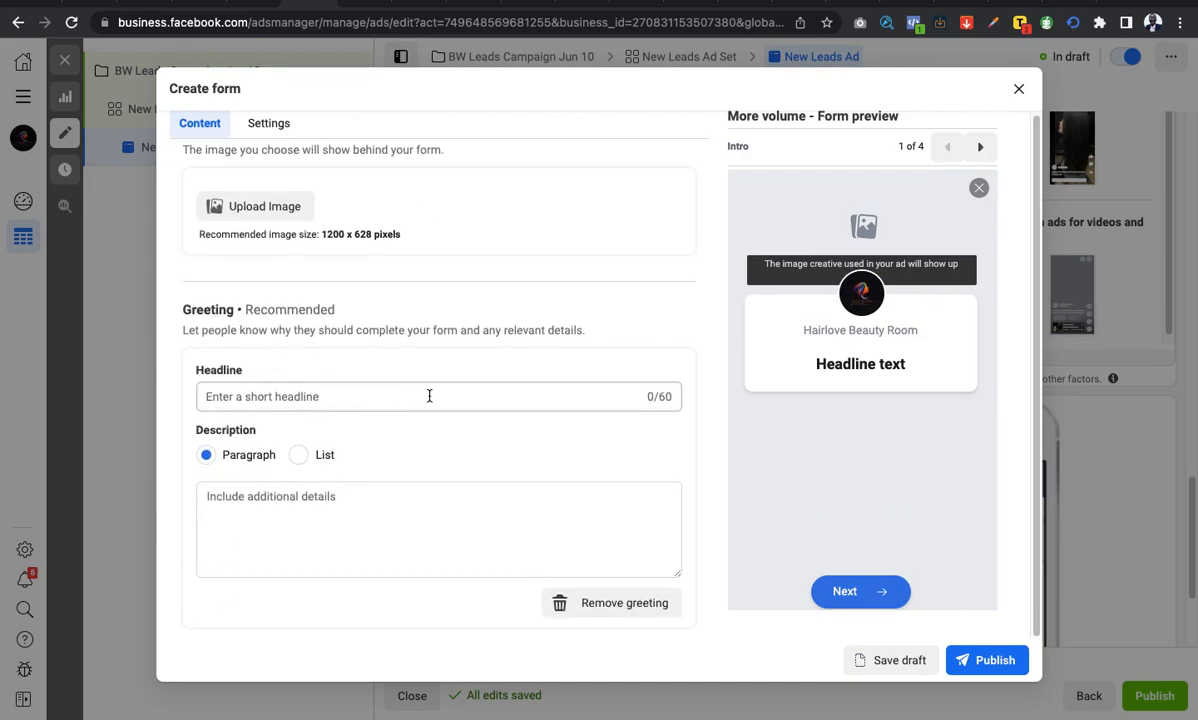
click(494, 403)
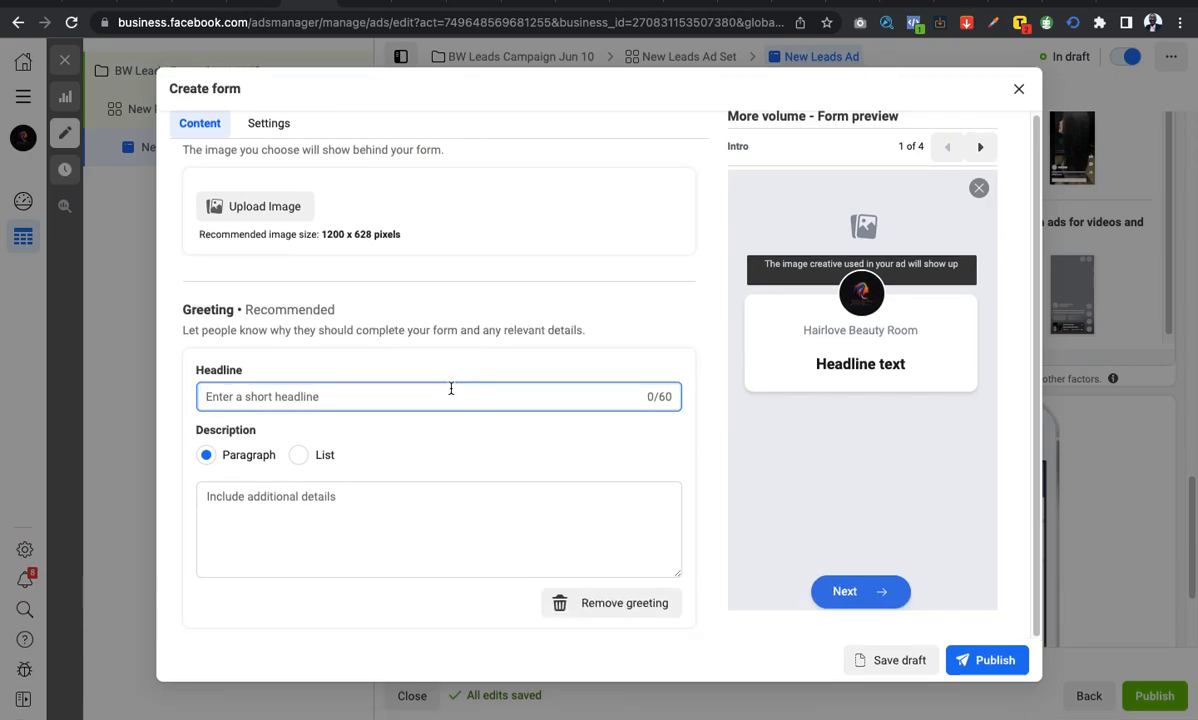
text(Get)
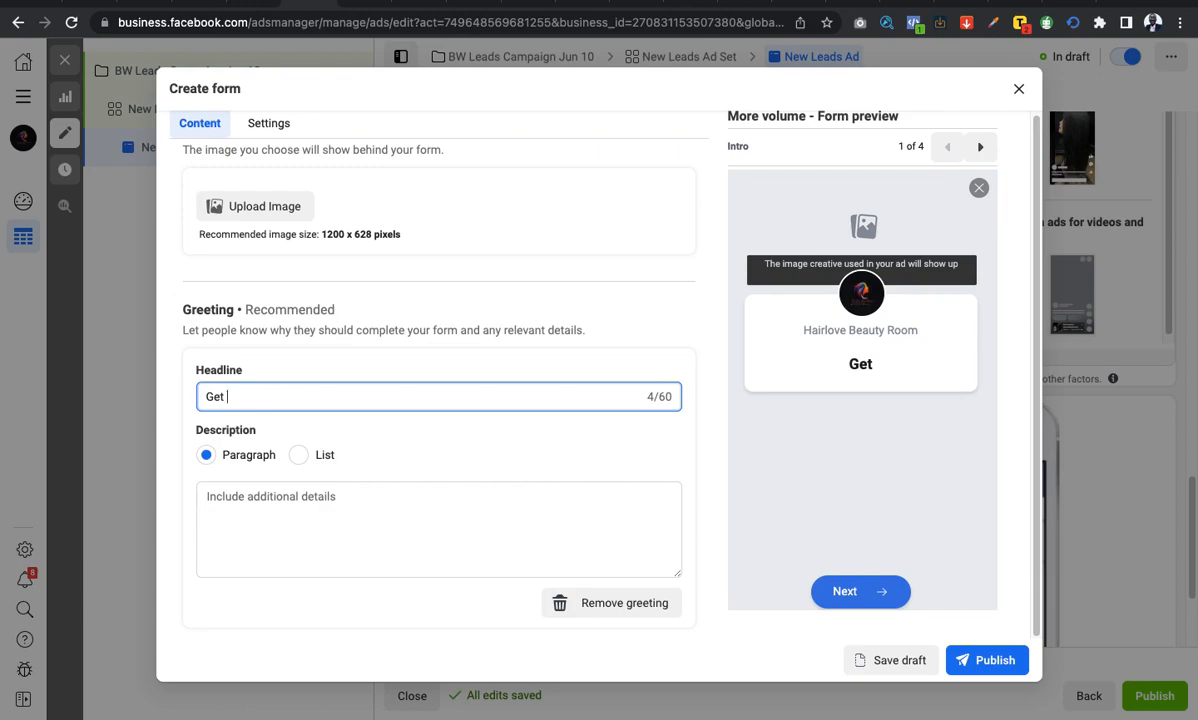
text( Offer)
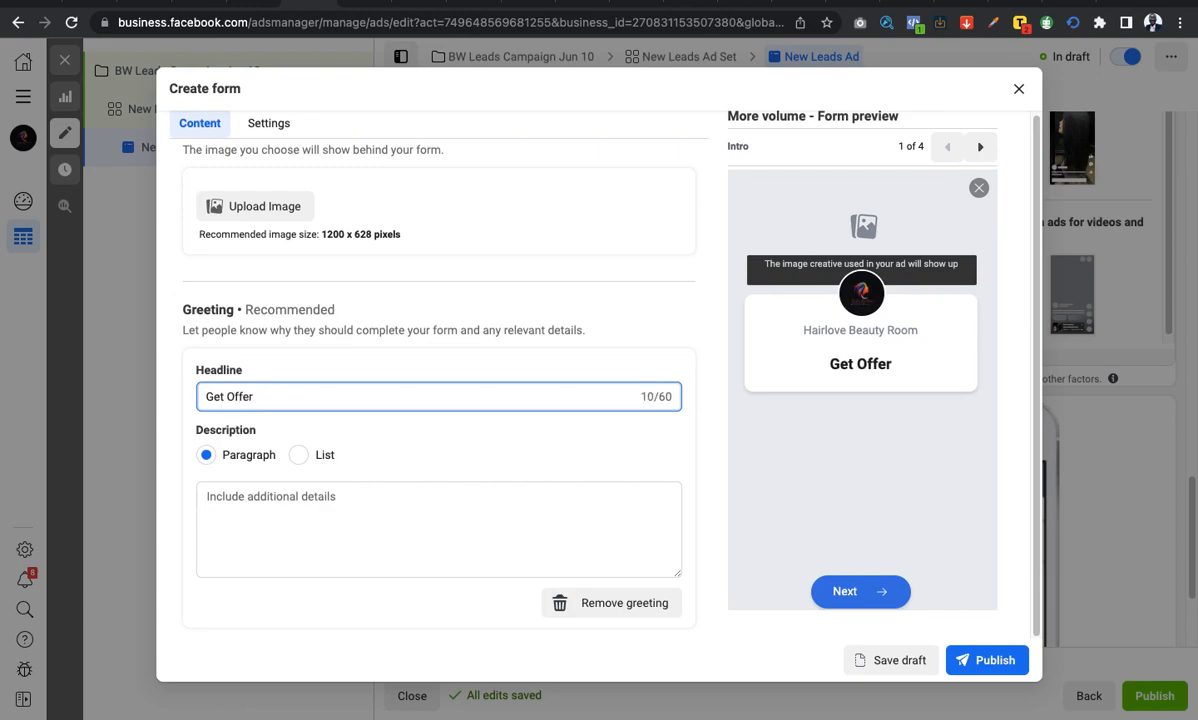
key(BackSpace)
key(BackSpace)
key(BackSpace)
key(BackSpace)
key(BackSpace)
text(This Braided Wig At )
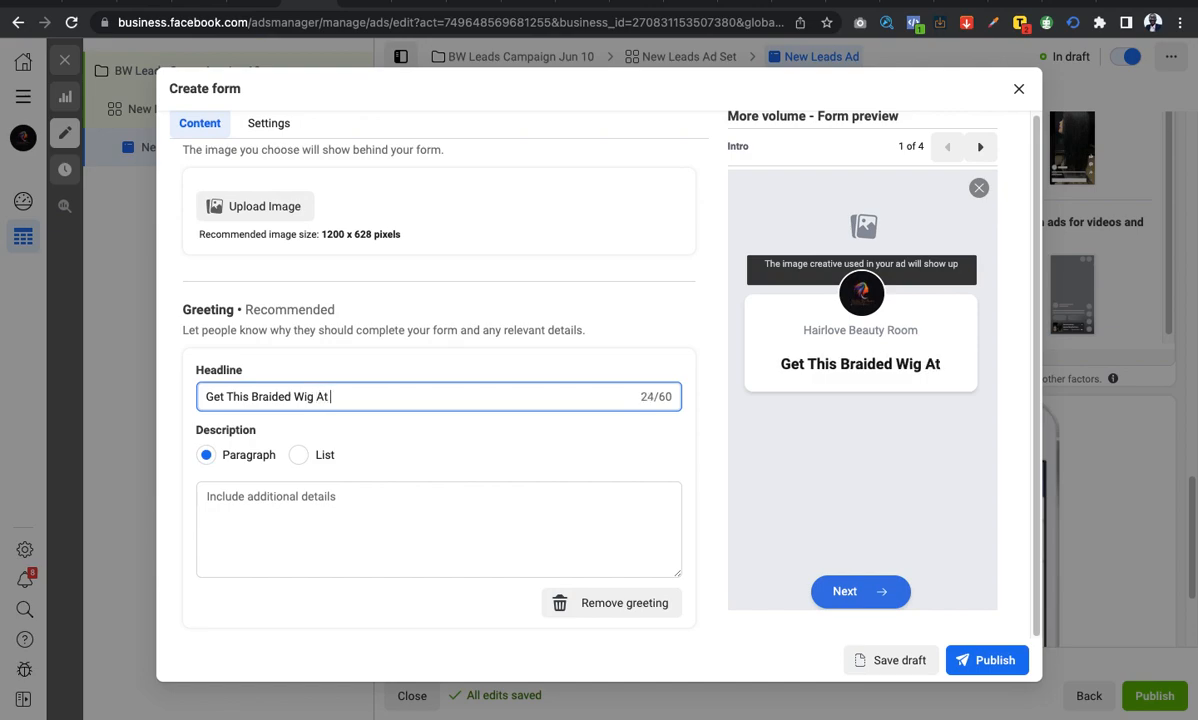
text(30)
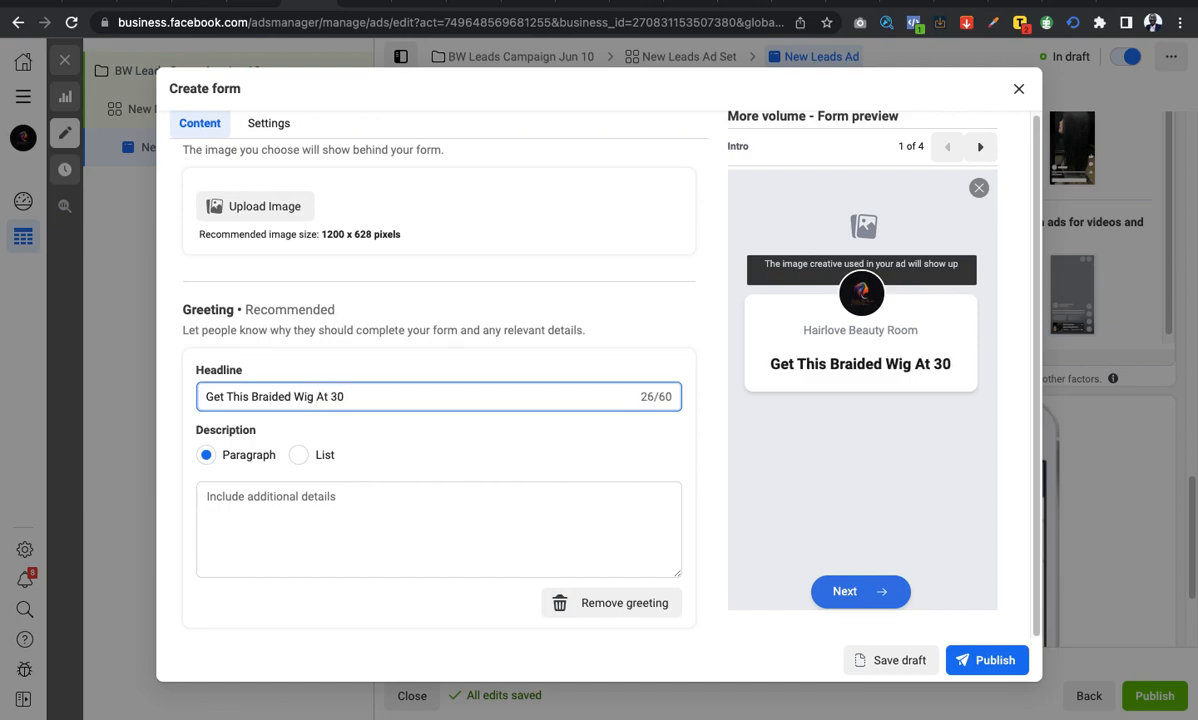
text(% Dis)
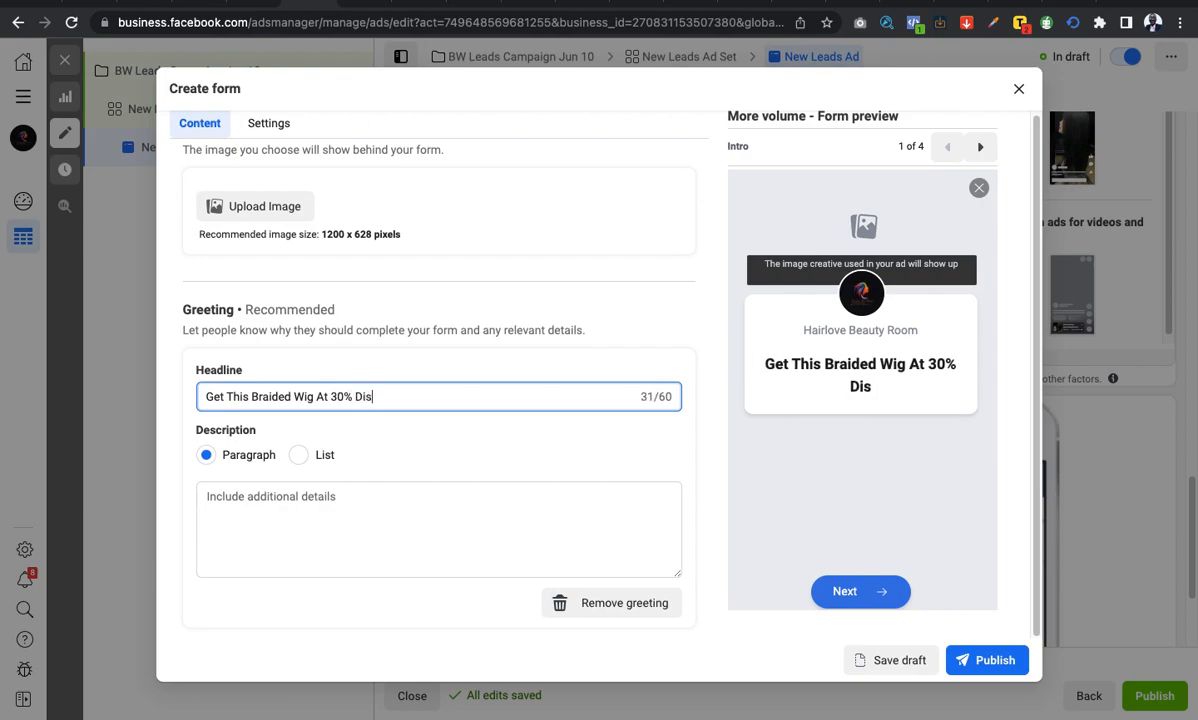
text(count)
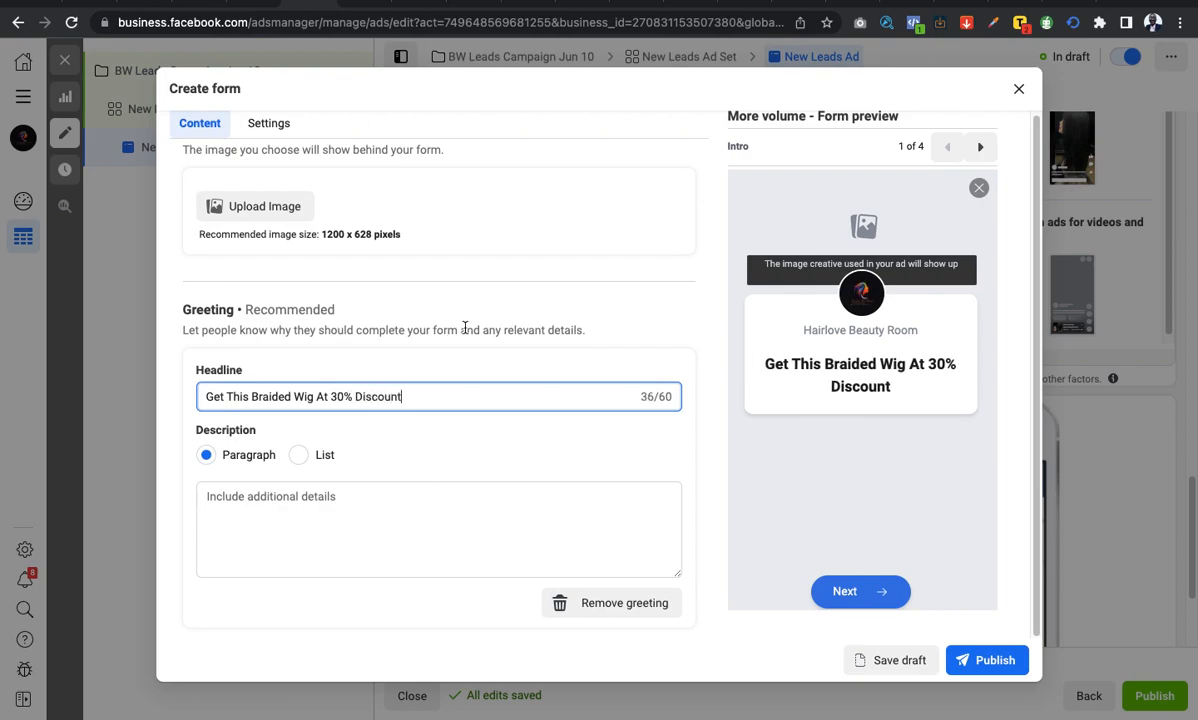
Write the greeting's paragraph description as two dashed lines, "- Tightly wigged" and "- Long".
click(382, 495)
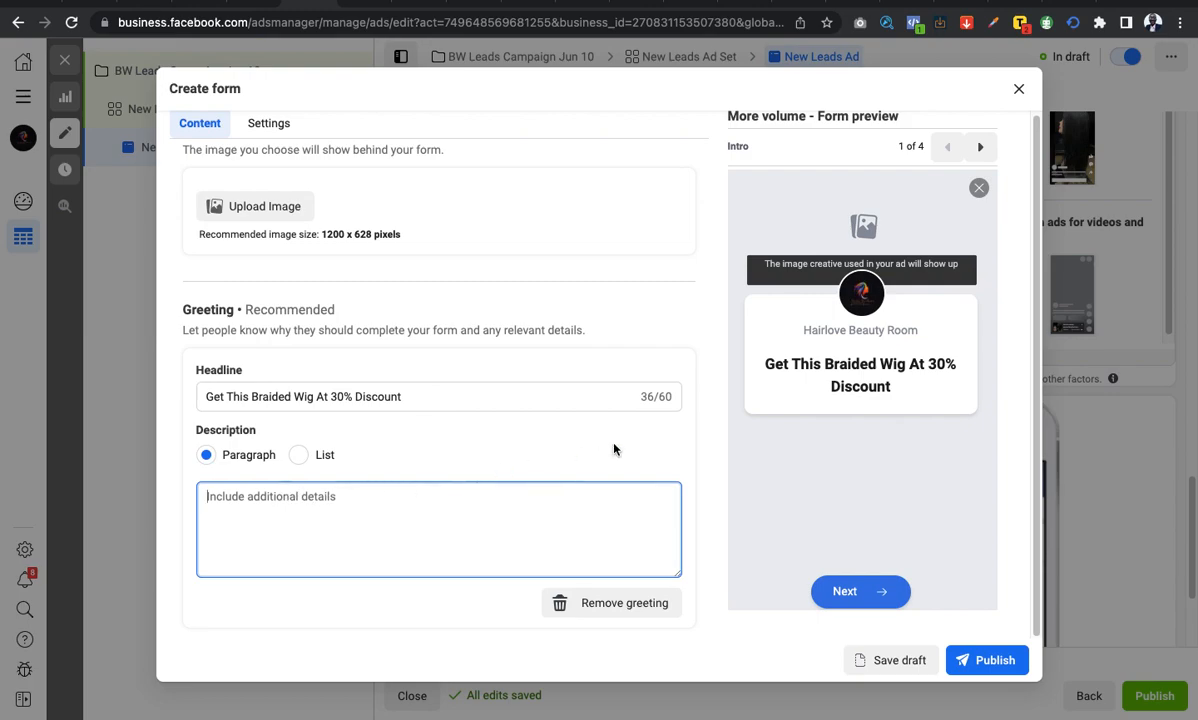
click(430, 502)
text(- )
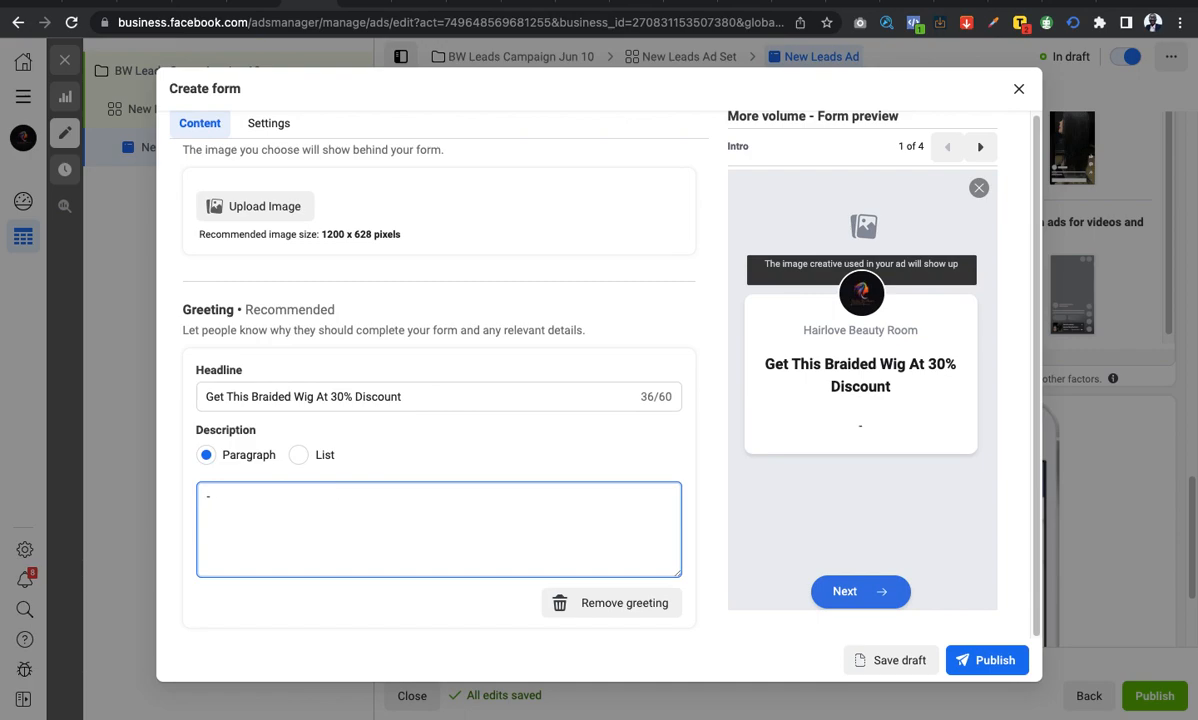
text(Tighly)
key(BackSpace)
key(BackSpace)
text(tly)
key(BackSpace)
key(BackSpace)
key(BackSpace)
key(BackSpace)
text(htly wigged)
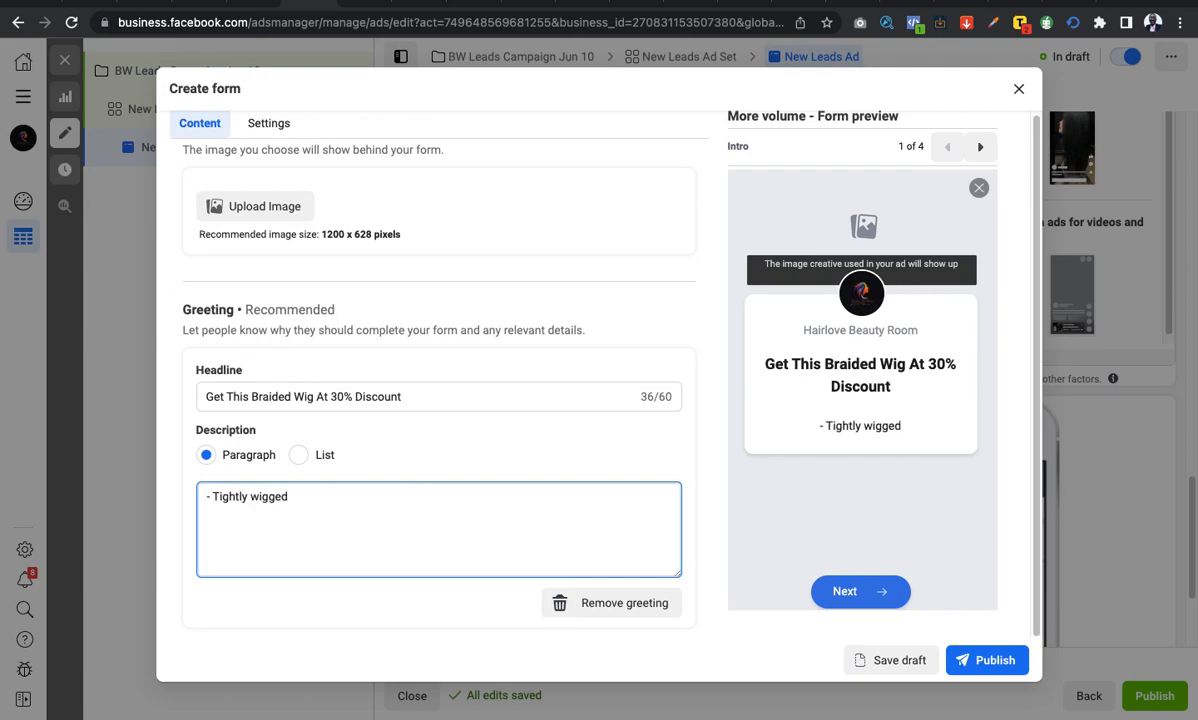
key(Return)
text(-)
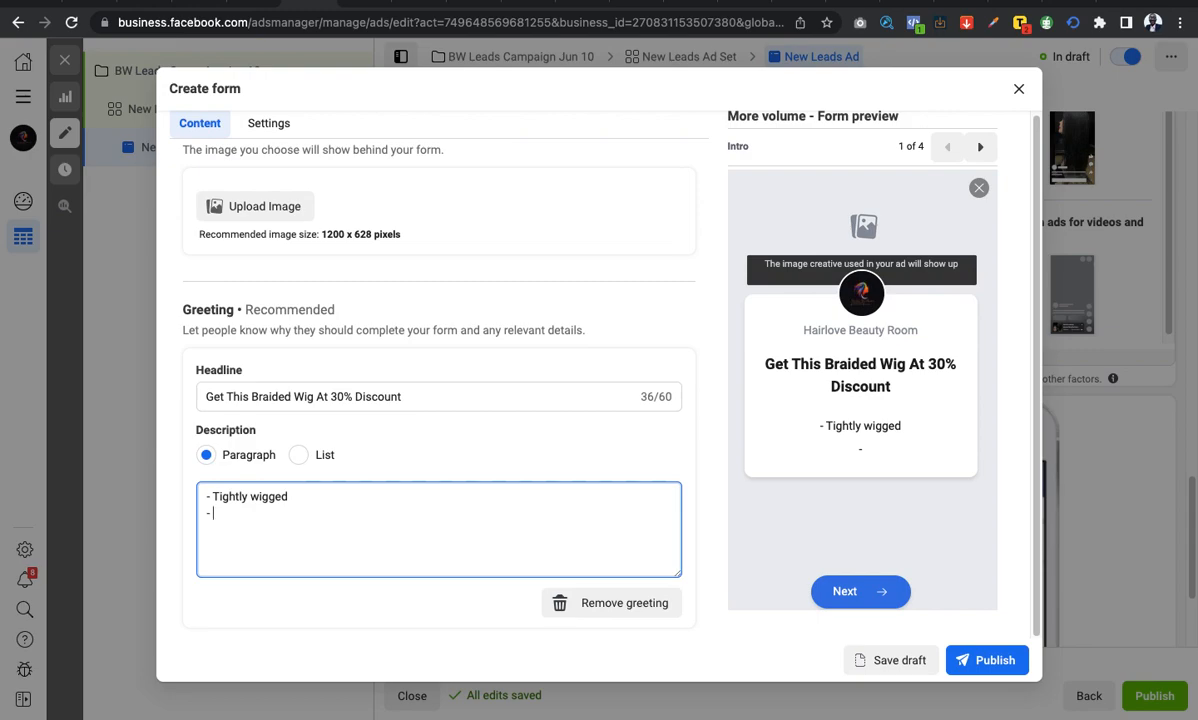
text(Long)
Add a short answer custom question to the form reading "What color do you want".
scroll(289, 528, down, 1)
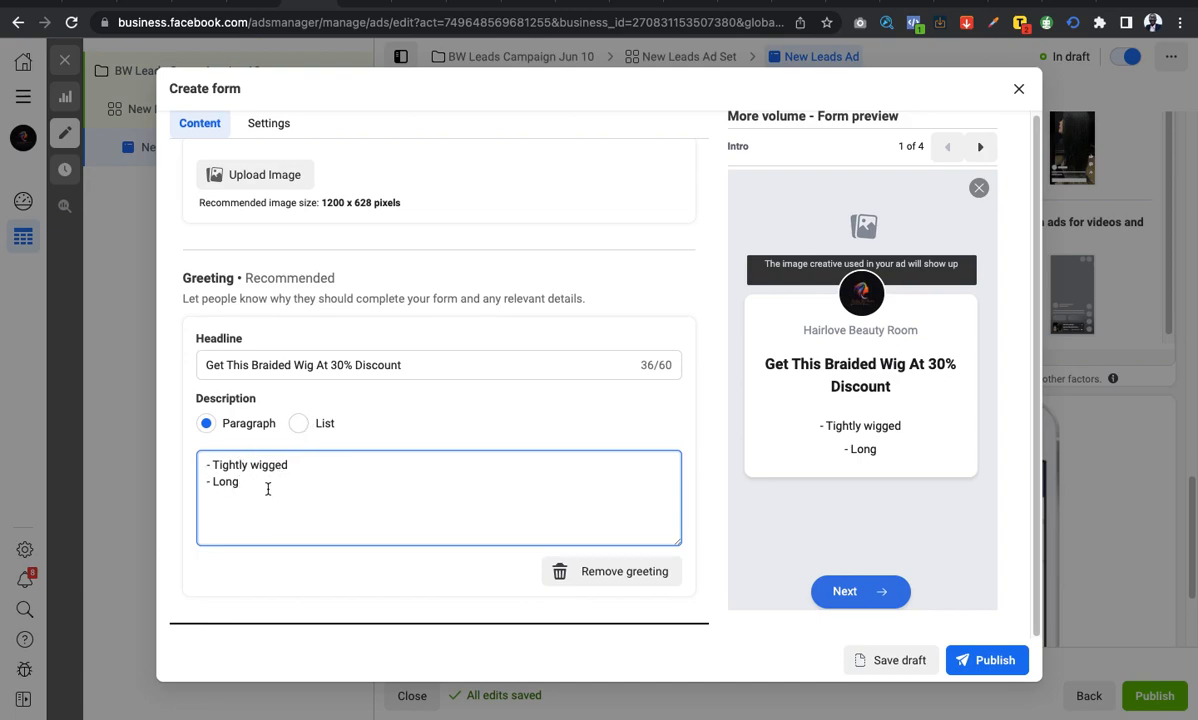
scroll(266, 488, down, 1)
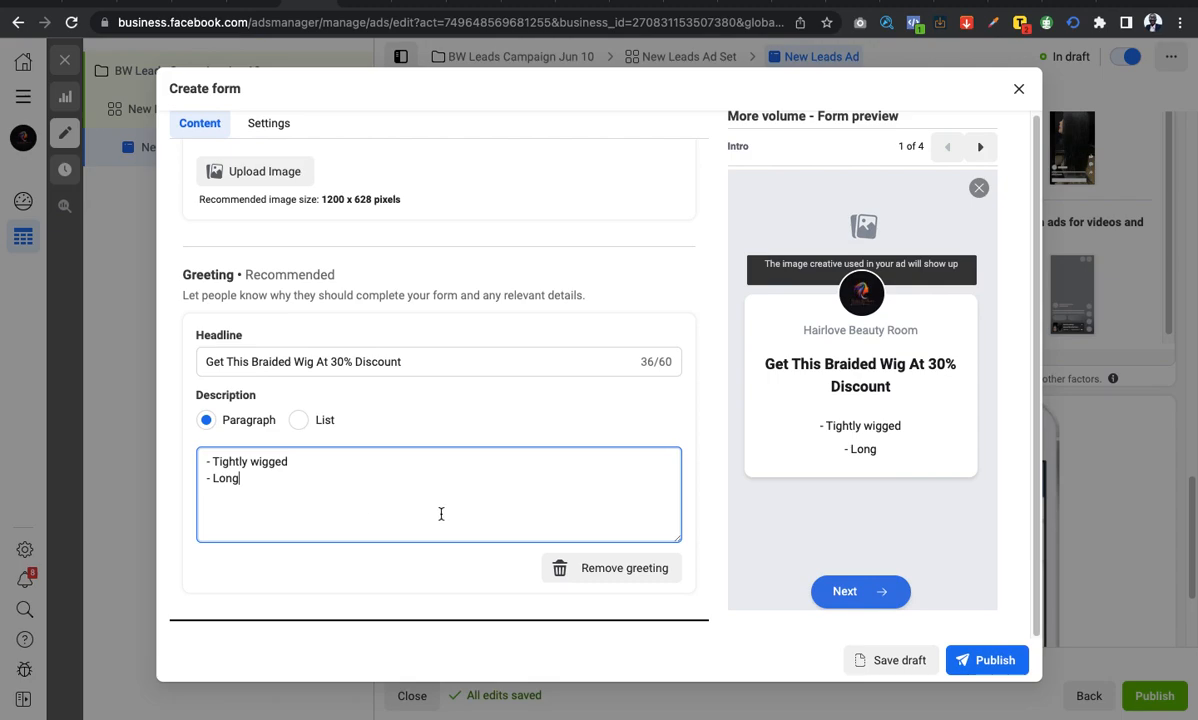
scroll(443, 514, down, 2)
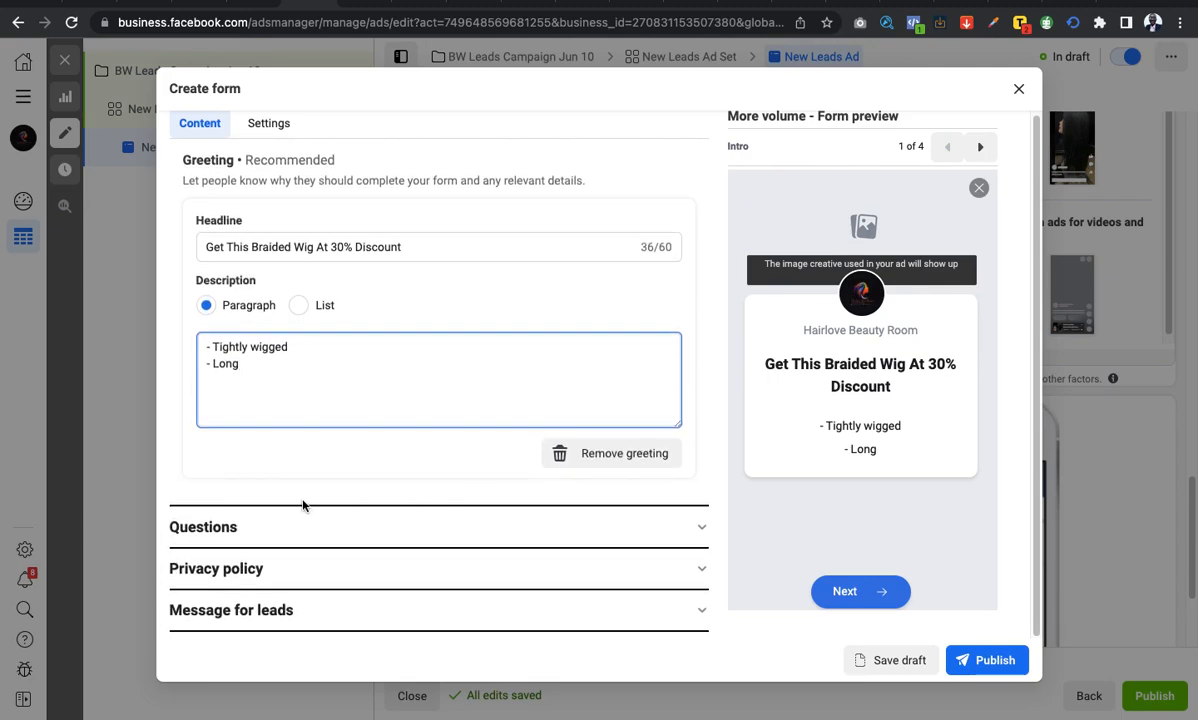
click(350, 530)
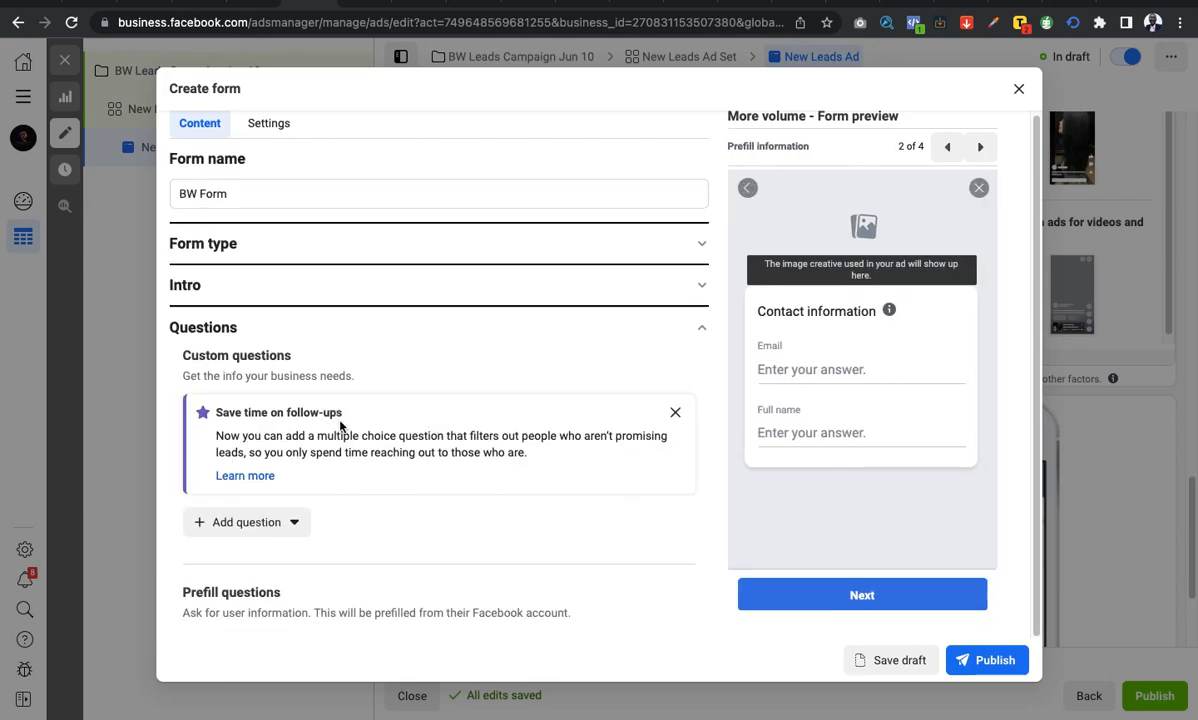
scroll(487, 527, down, 2)
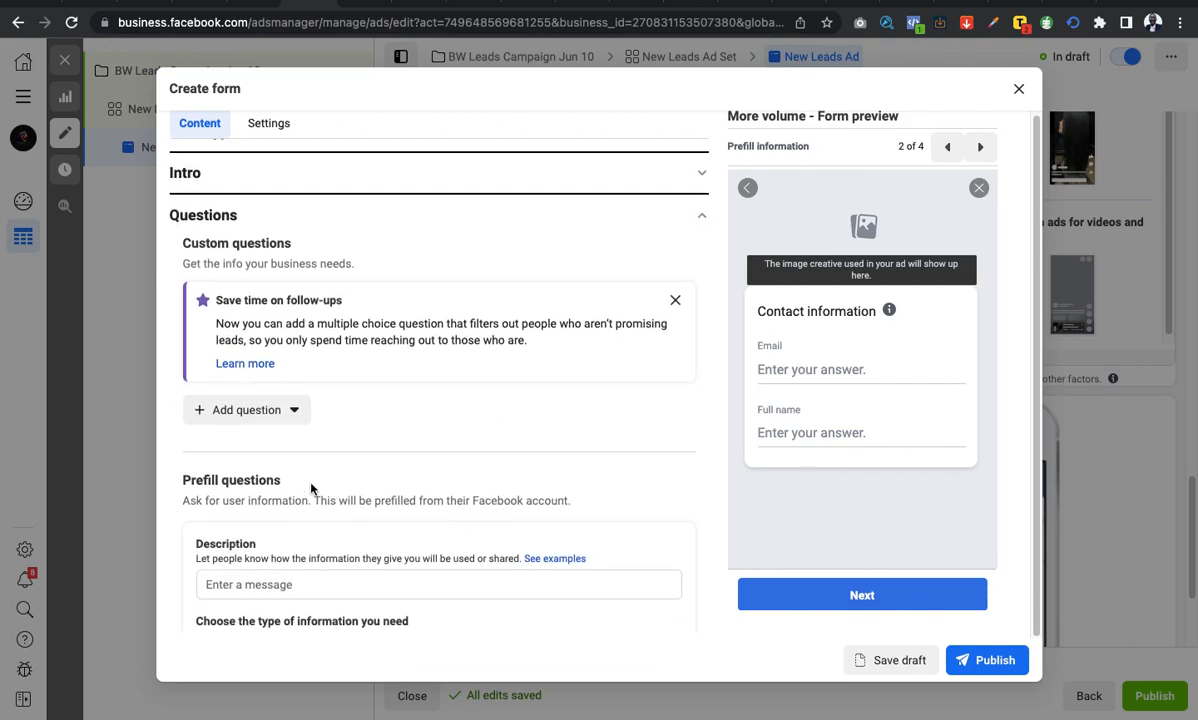
click(280, 414)
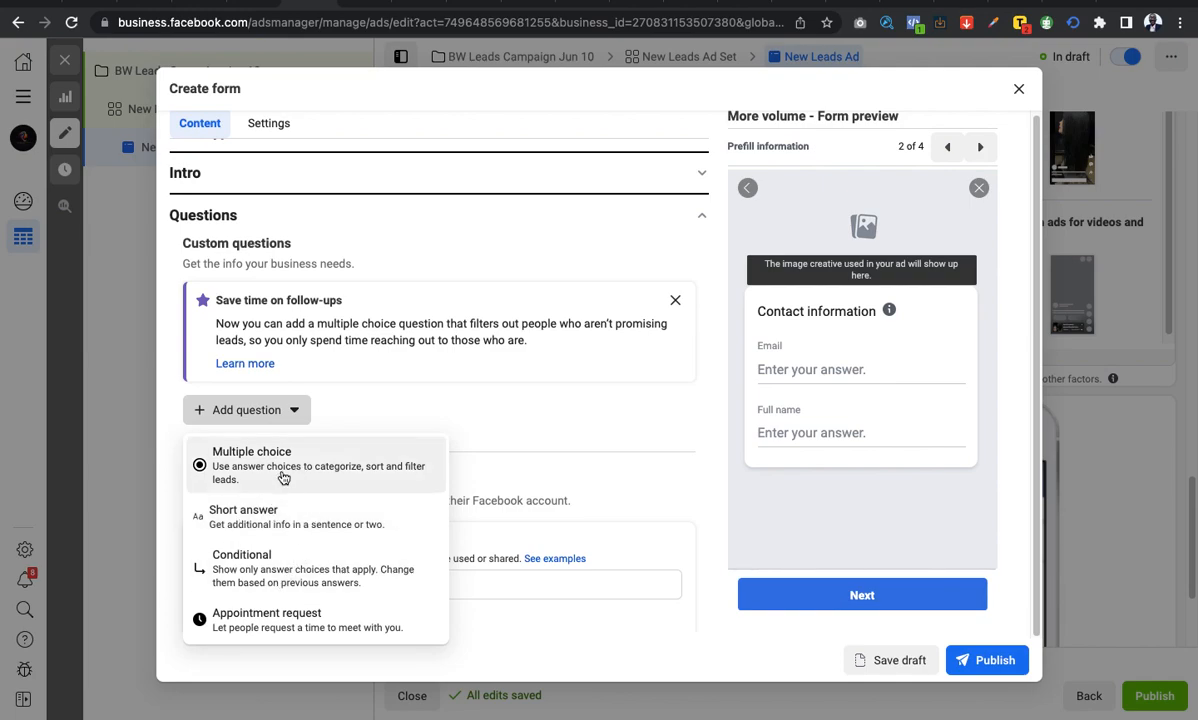
click(268, 520)
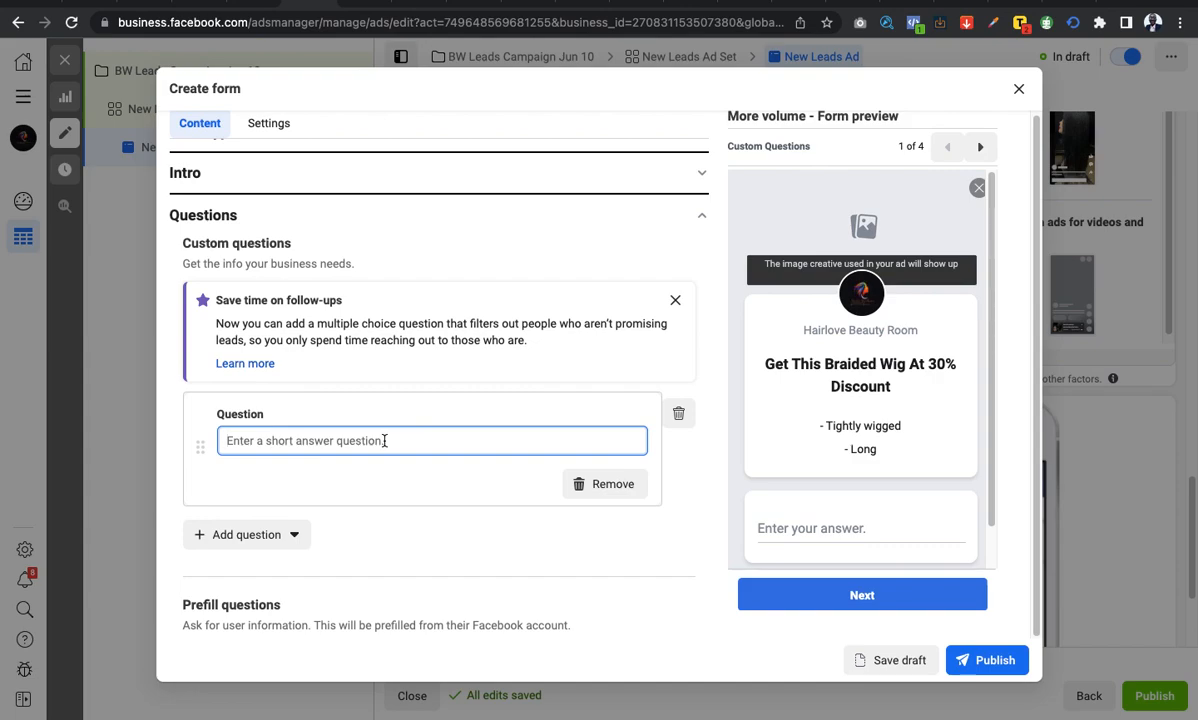
text(What color do)
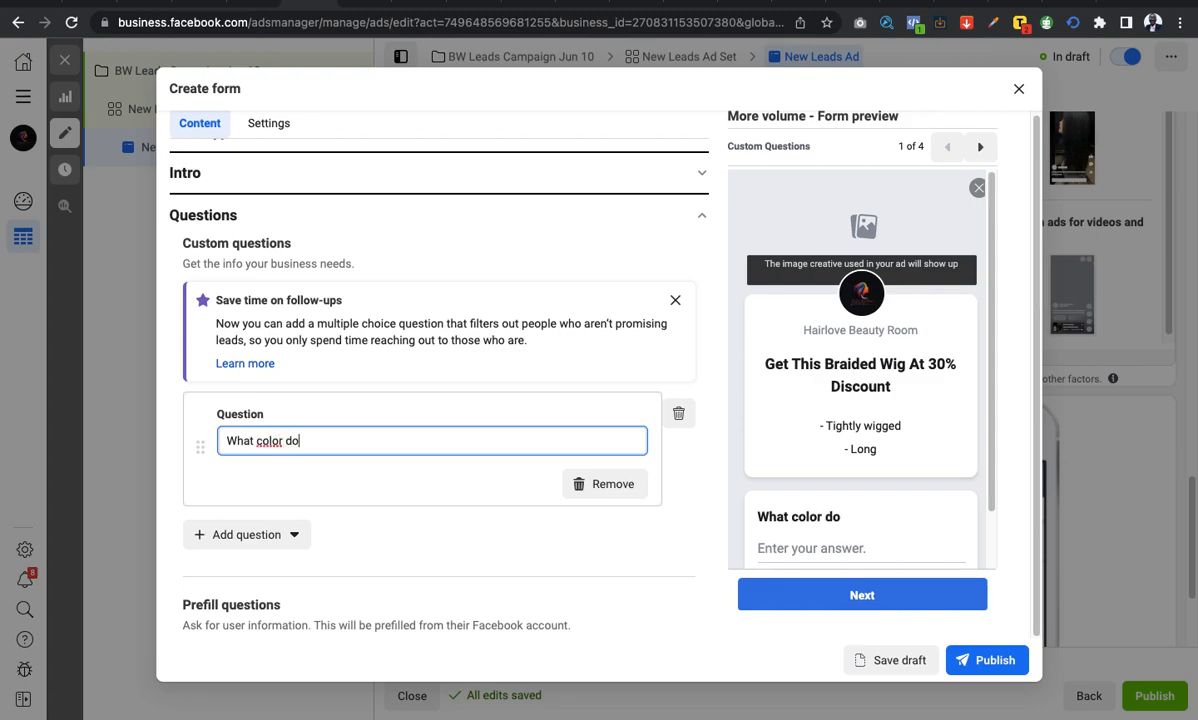
text( you q)
text(ant)
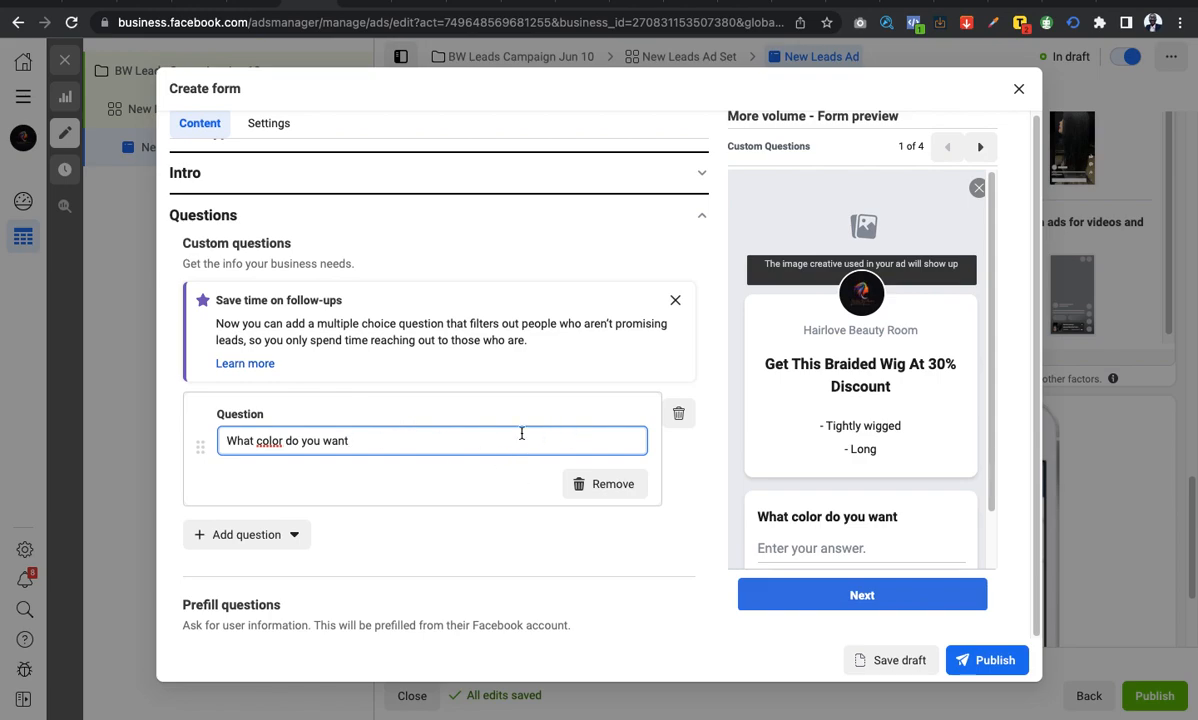
Add a second short answer custom question reading "What length do you want".
click(245, 536)
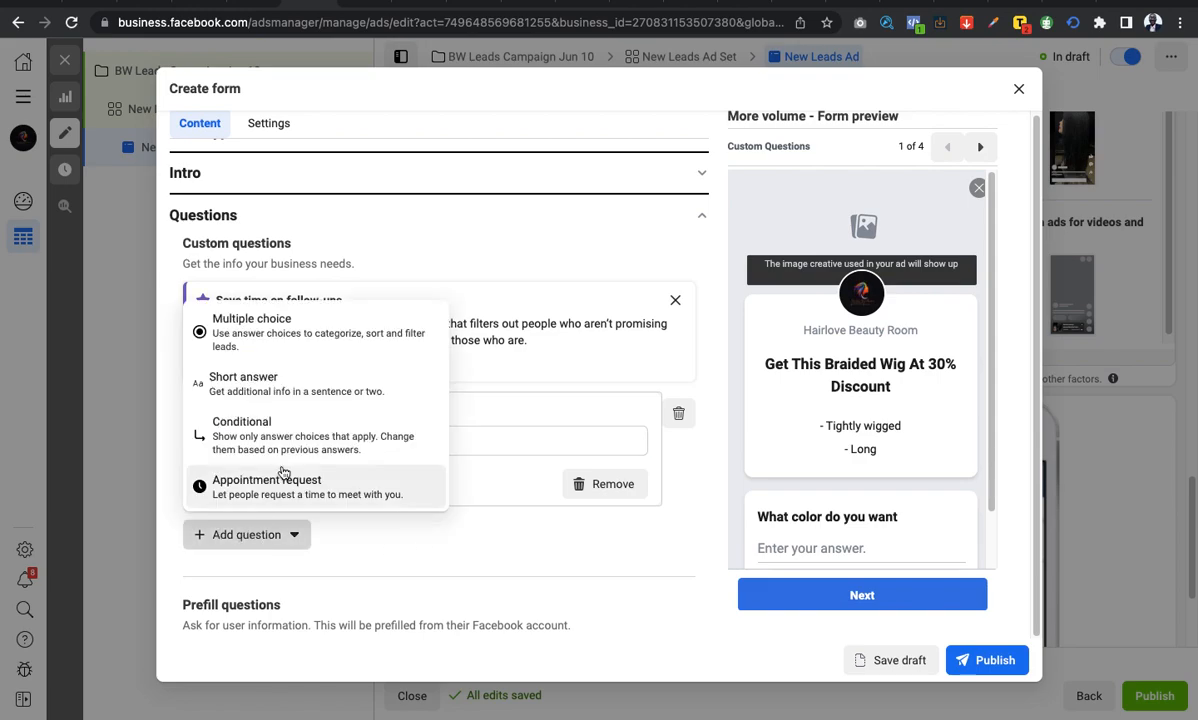
click(296, 391)
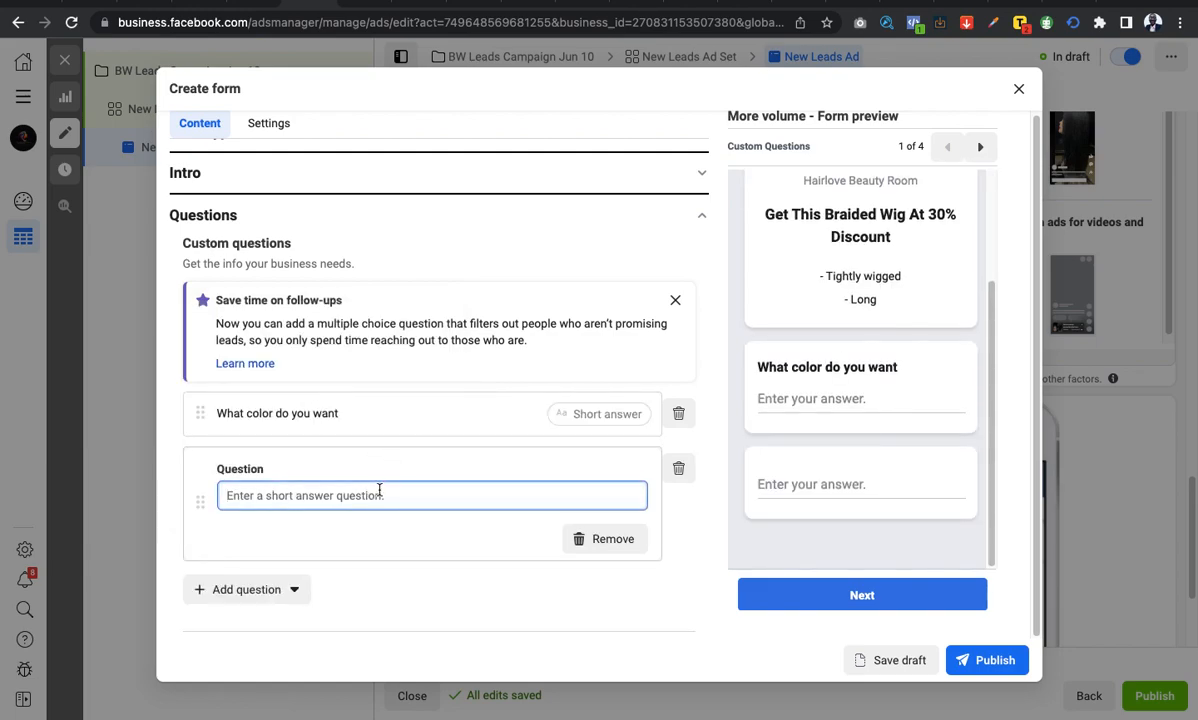
text(What lenght)
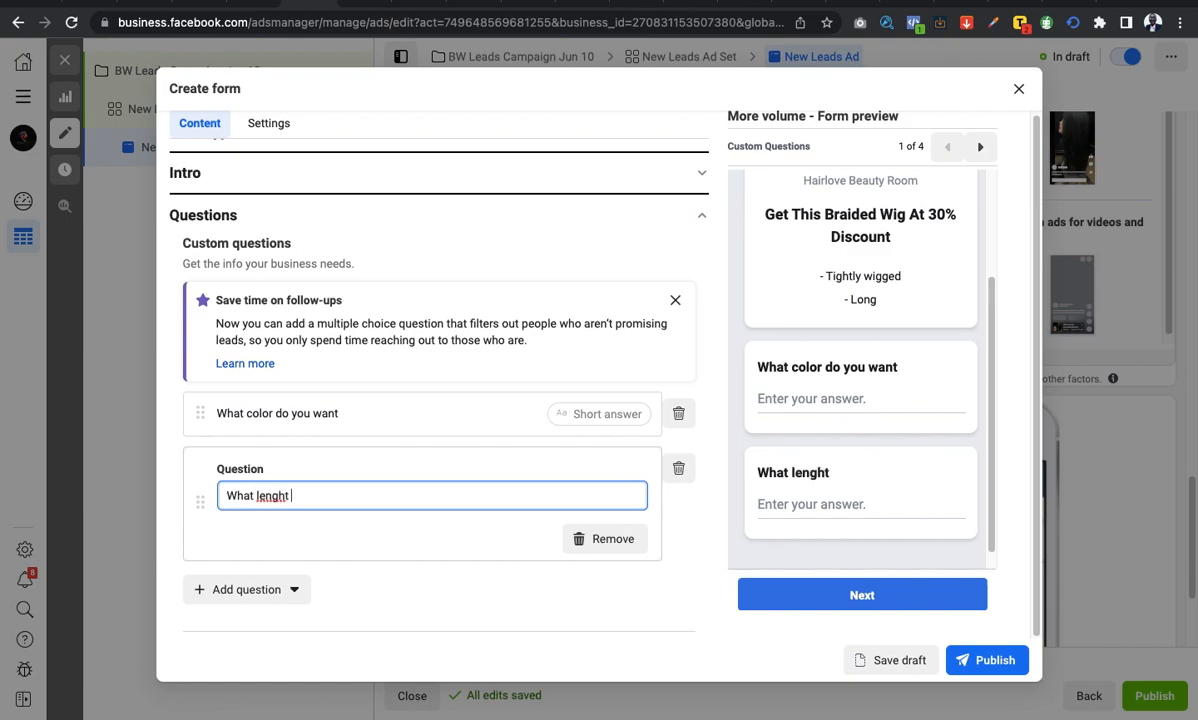
key(BackSpace)
key(BackSpace)
text(th do you wan)
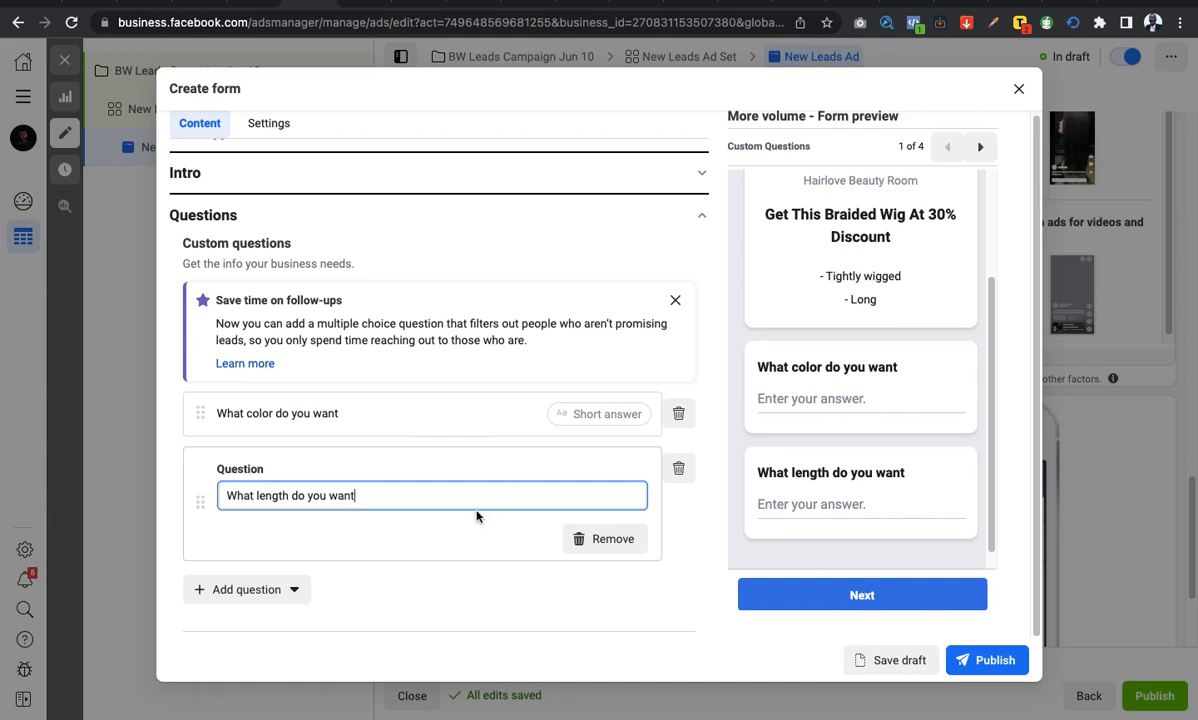
click(463, 473)
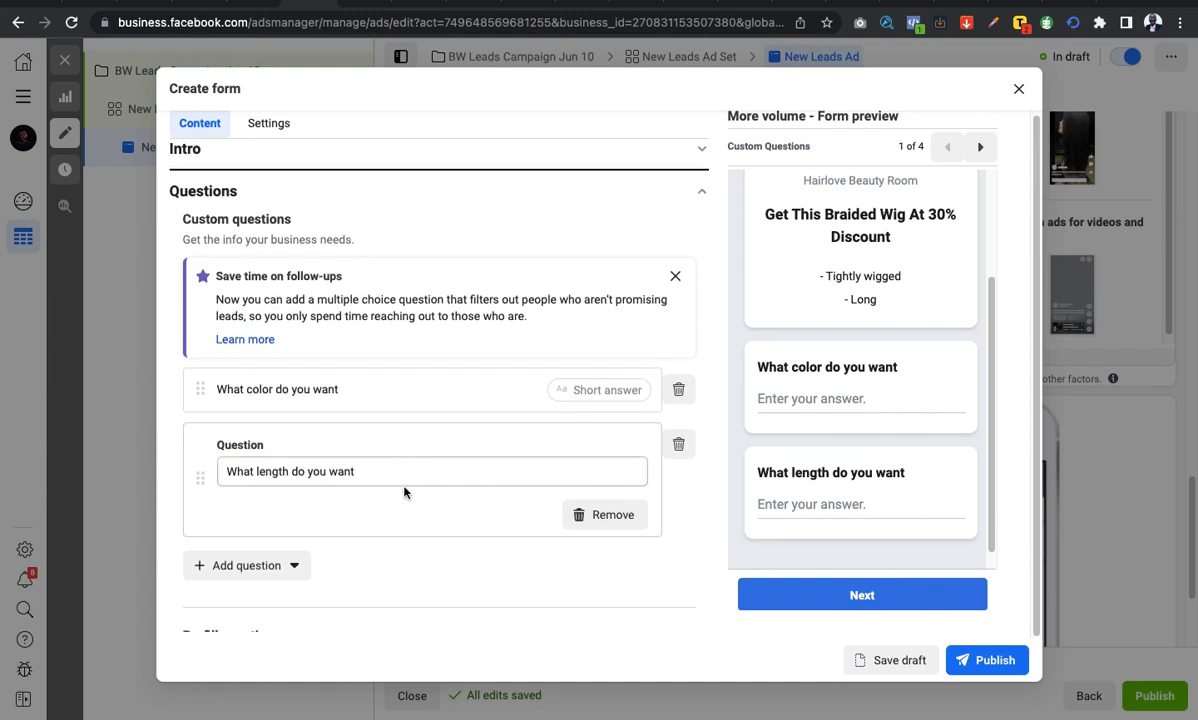
Add Phone number from the contact fields to the form's prefill questions.
scroll(405, 490, down, 1)
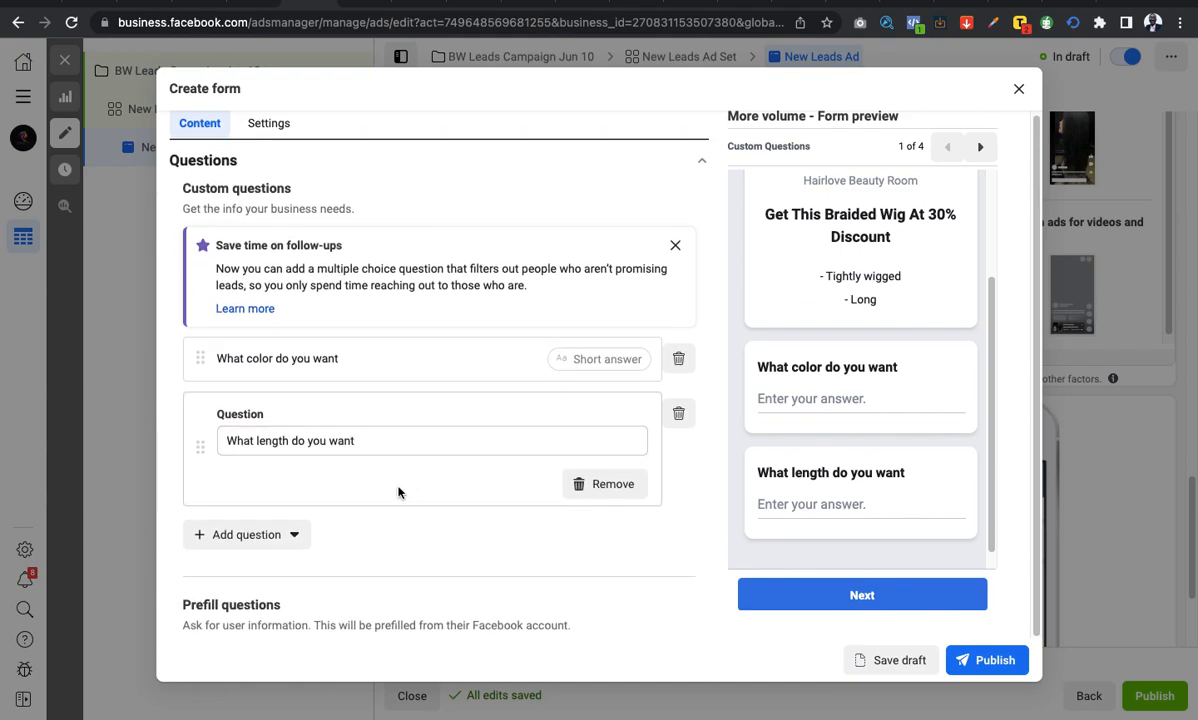
scroll(435, 541, down, 3)
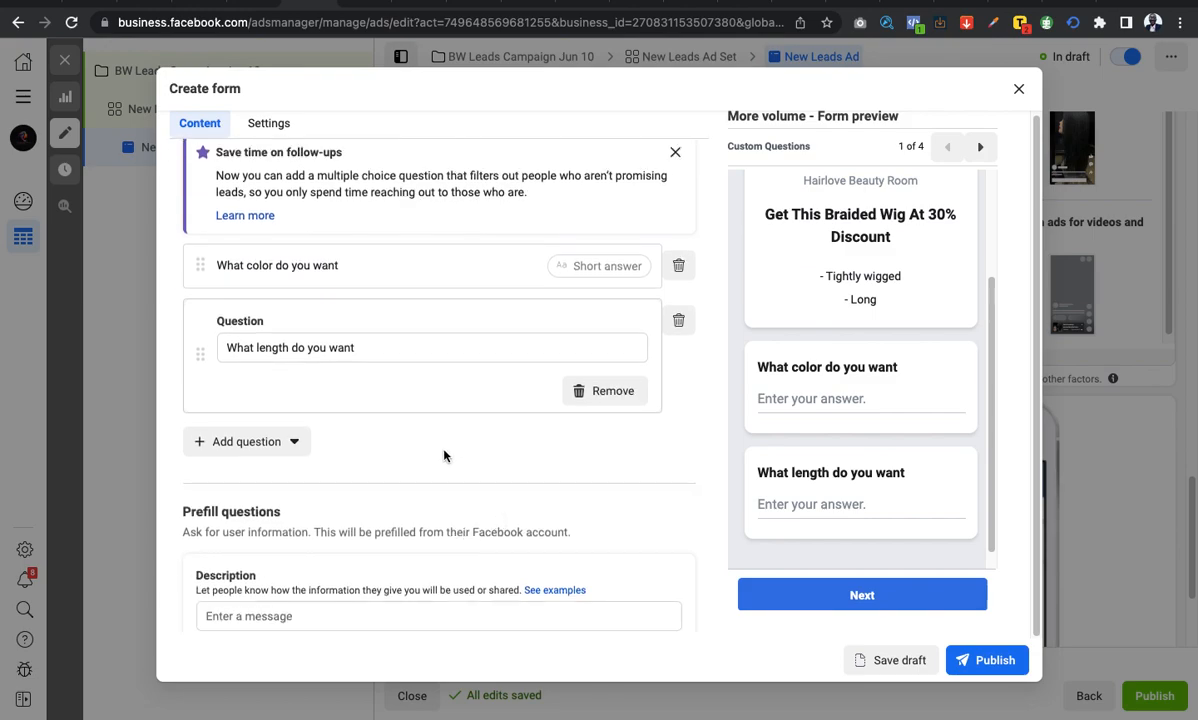
scroll(460, 440, down, 4)
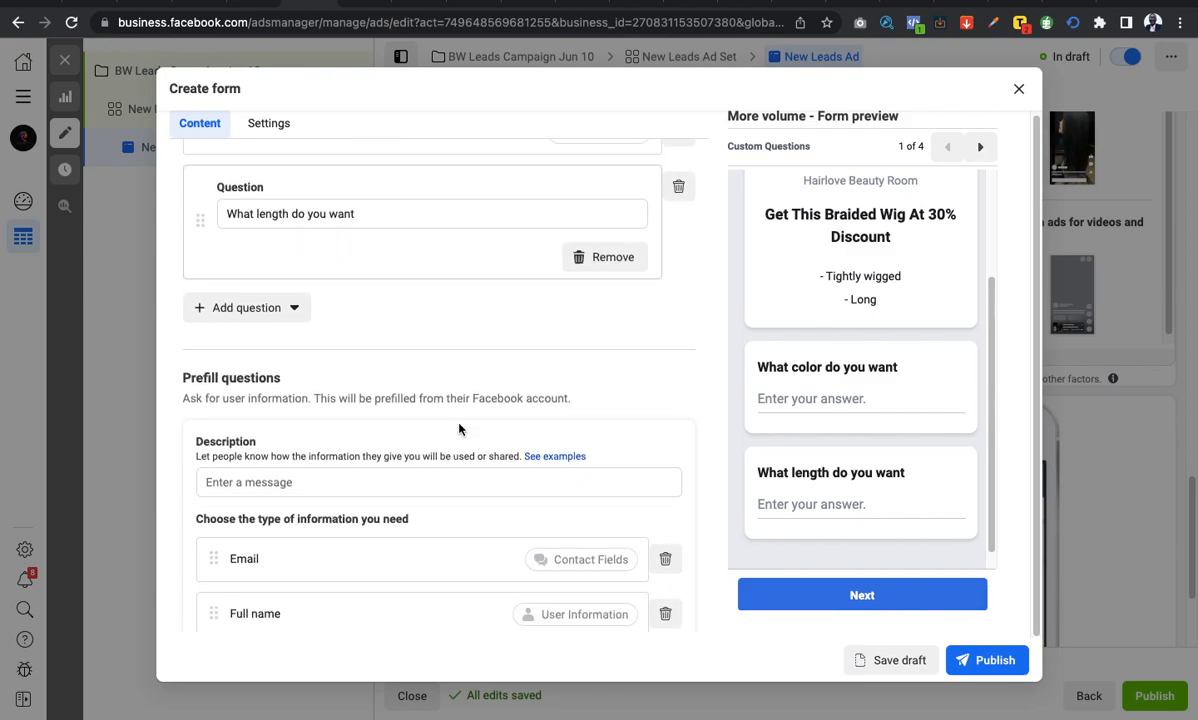
scroll(428, 392, down, 4)
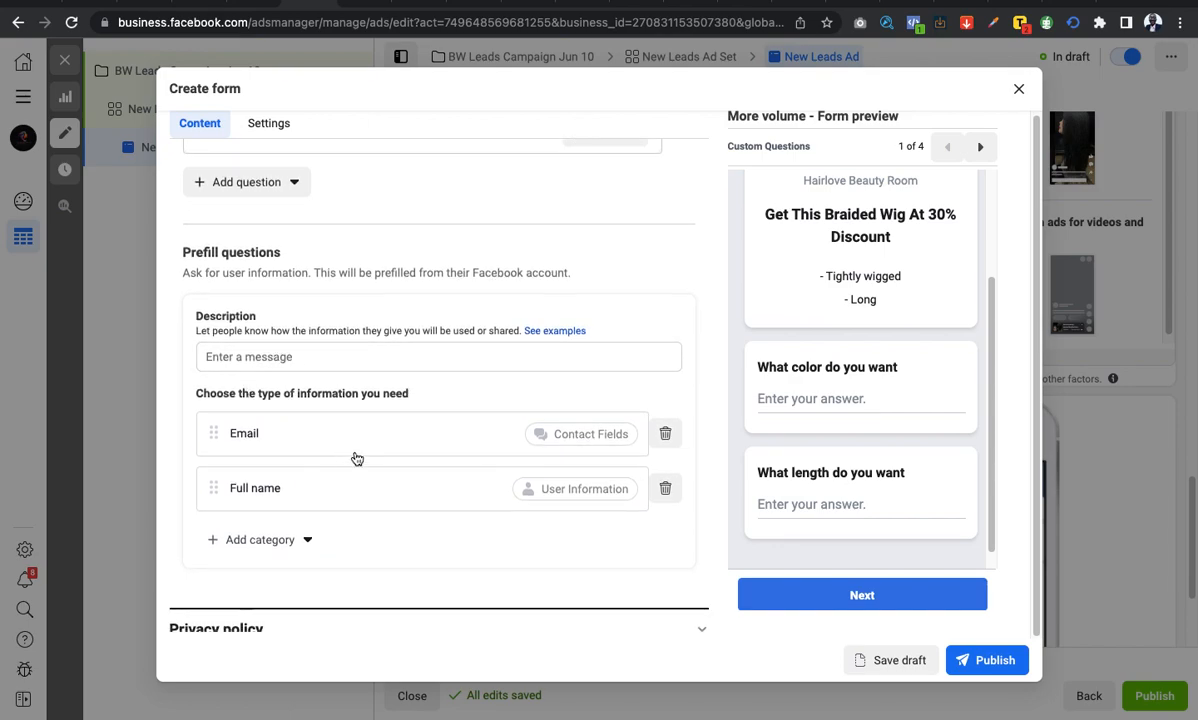
scroll(386, 440, down, 1)
scroll(386, 440, down, 2)
scroll(233, 388, up, 1)
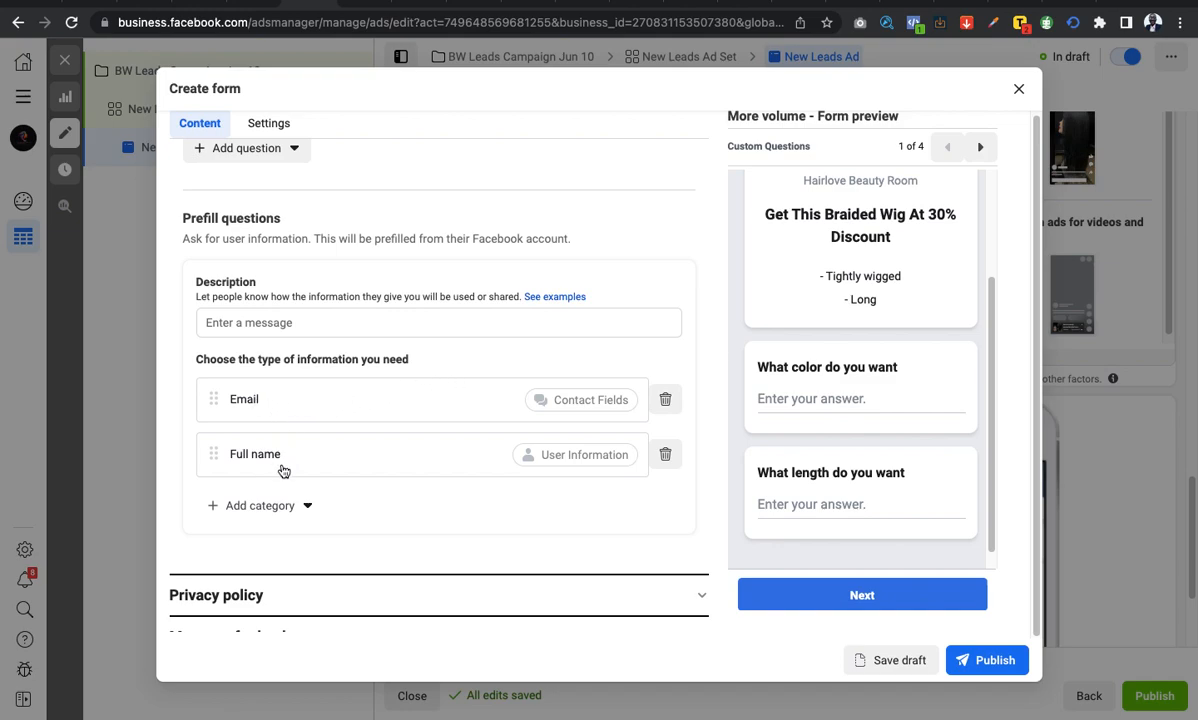
scroll(320, 450, down, 1)
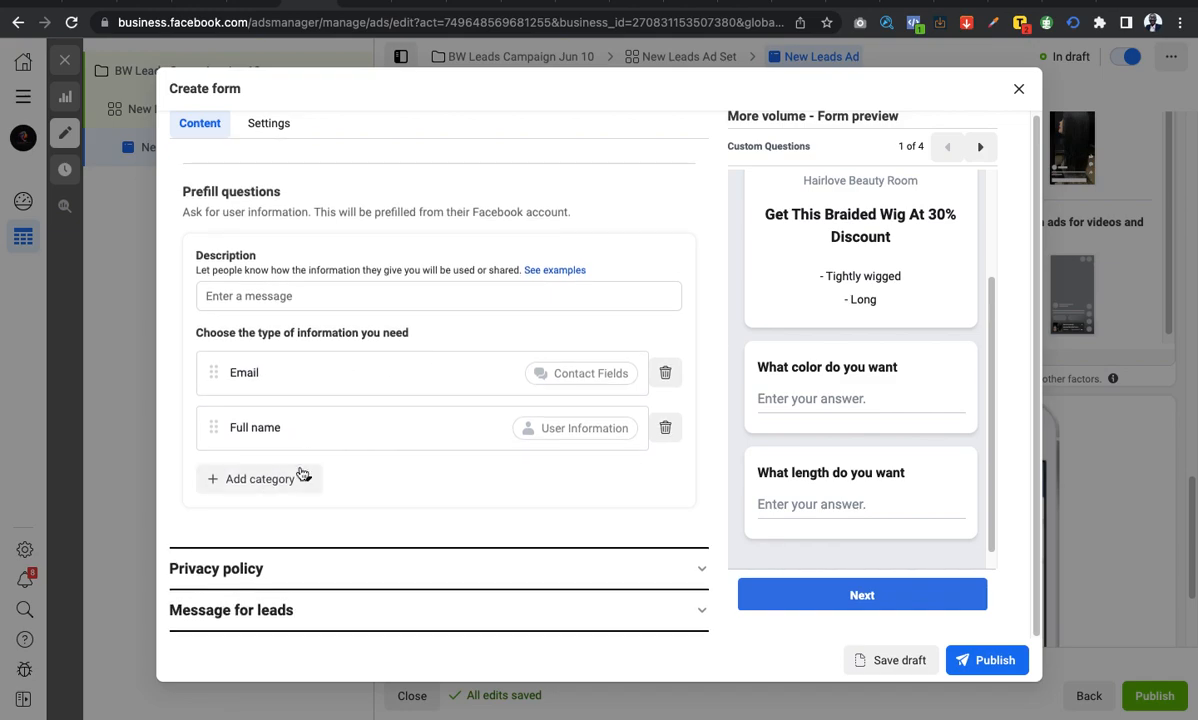
click(228, 483)
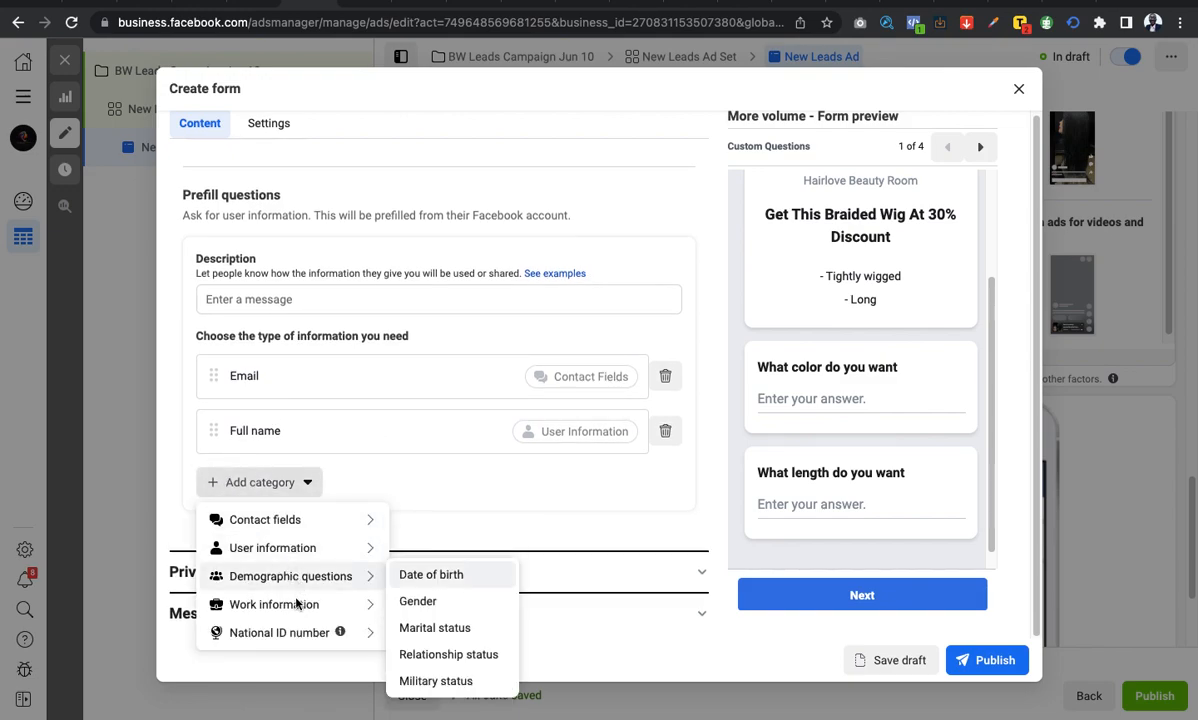
mouse_move(291, 532)
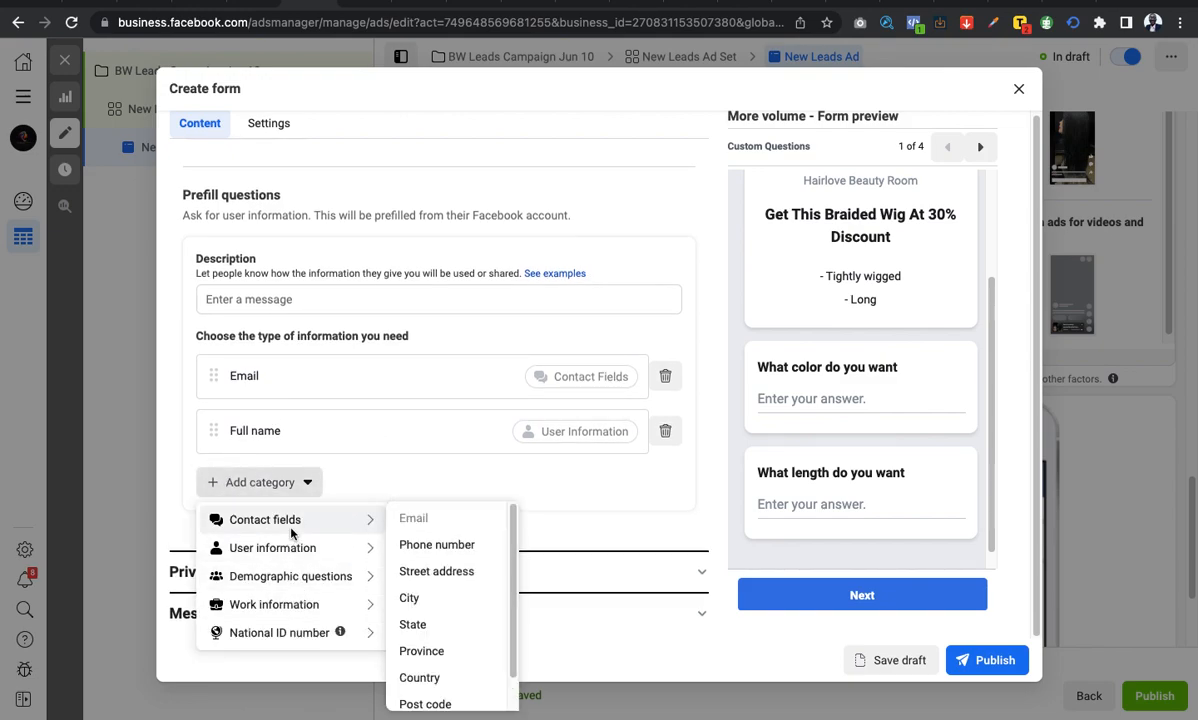
click(465, 549)
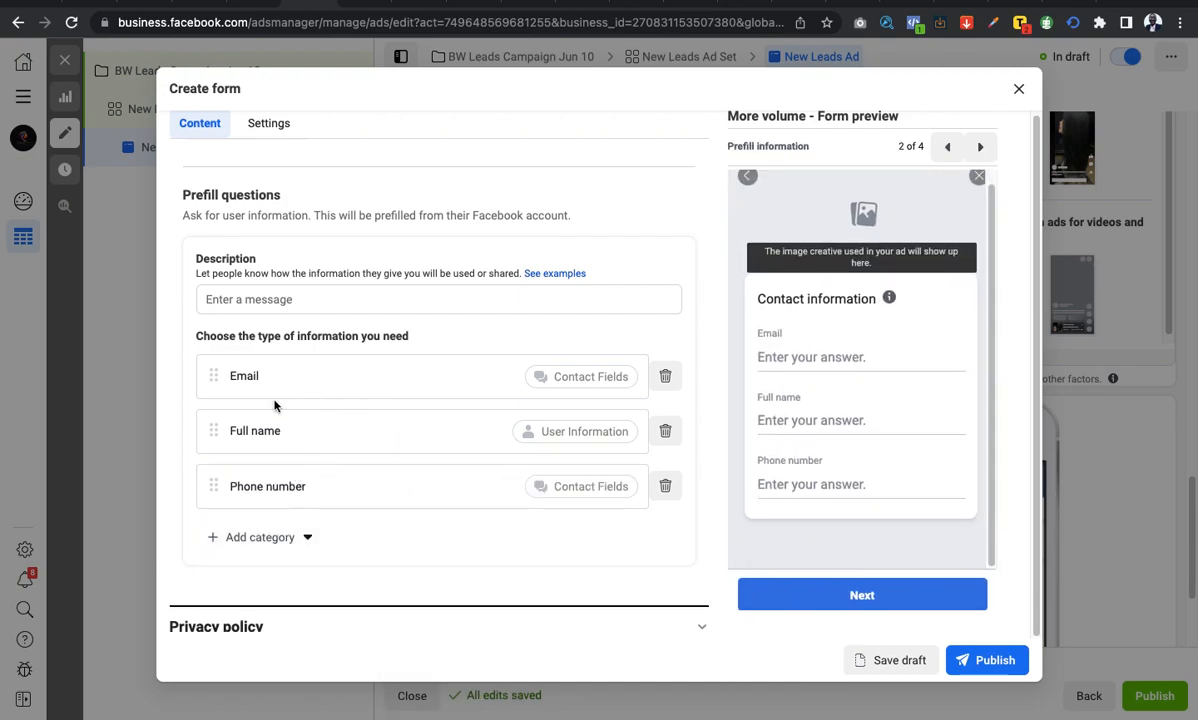
Reorder the prefill questions to Full name, Phone number, Email, and remove the Email question.
drag(213, 430, 228, 374)
drag(210, 429, 225, 348)
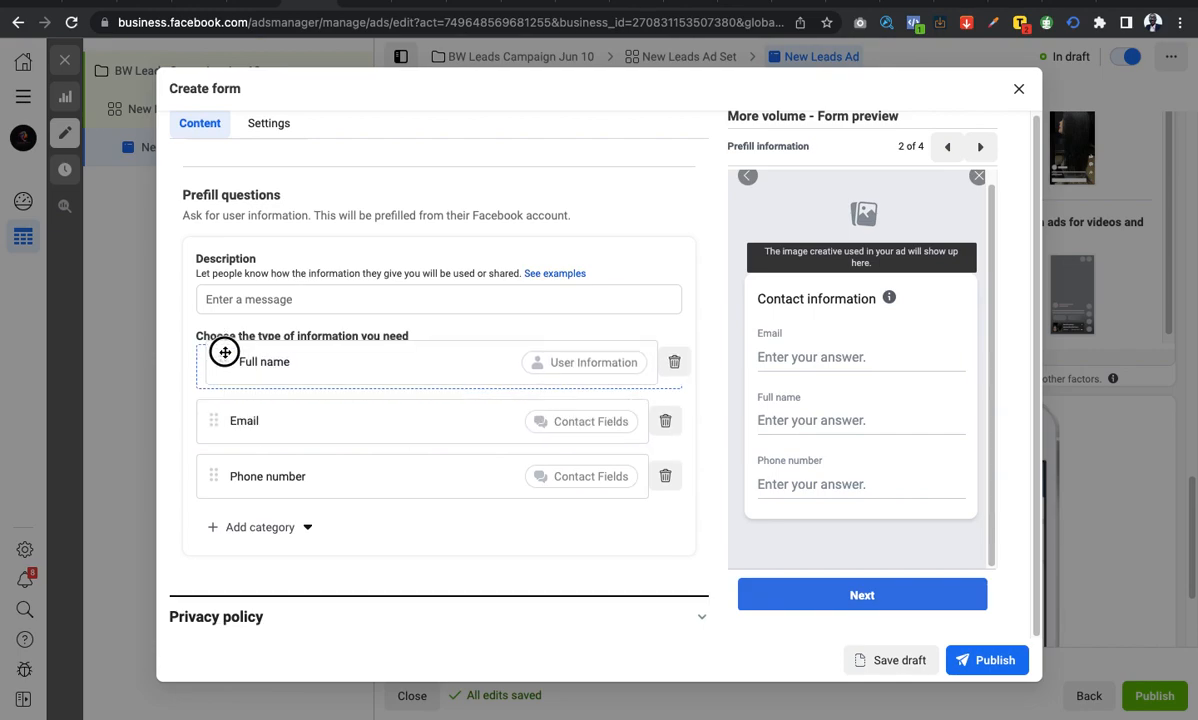
drag(215, 487, 214, 414)
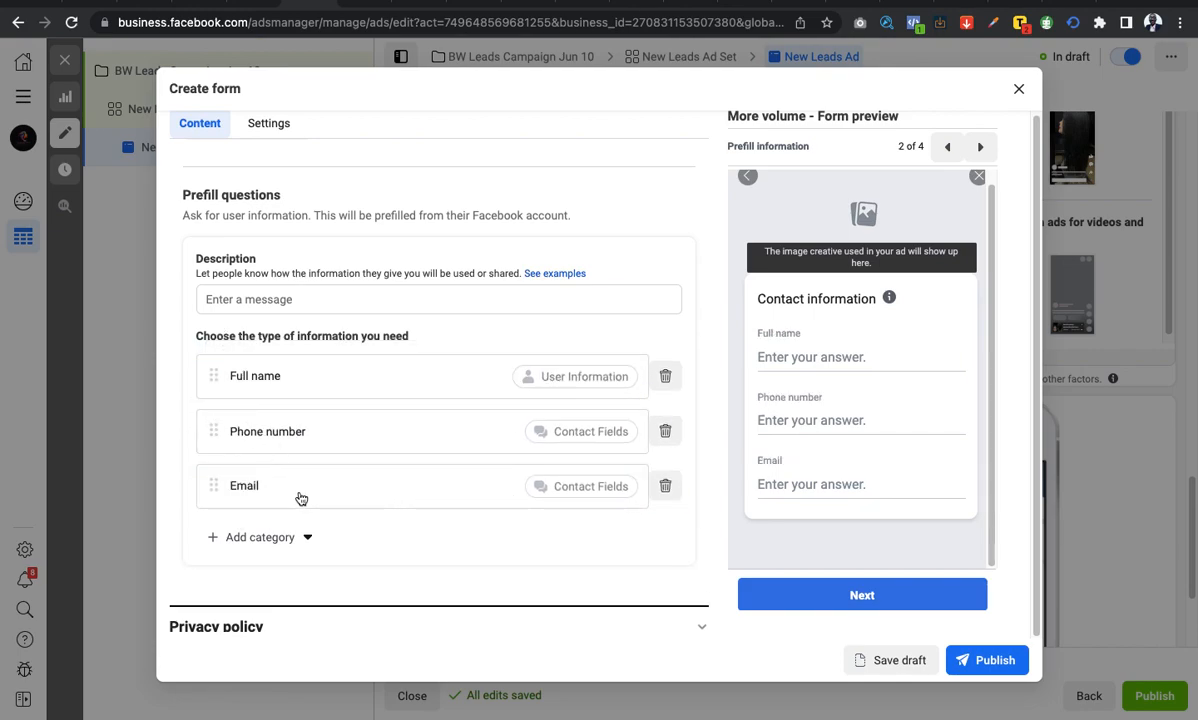
click(665, 486)
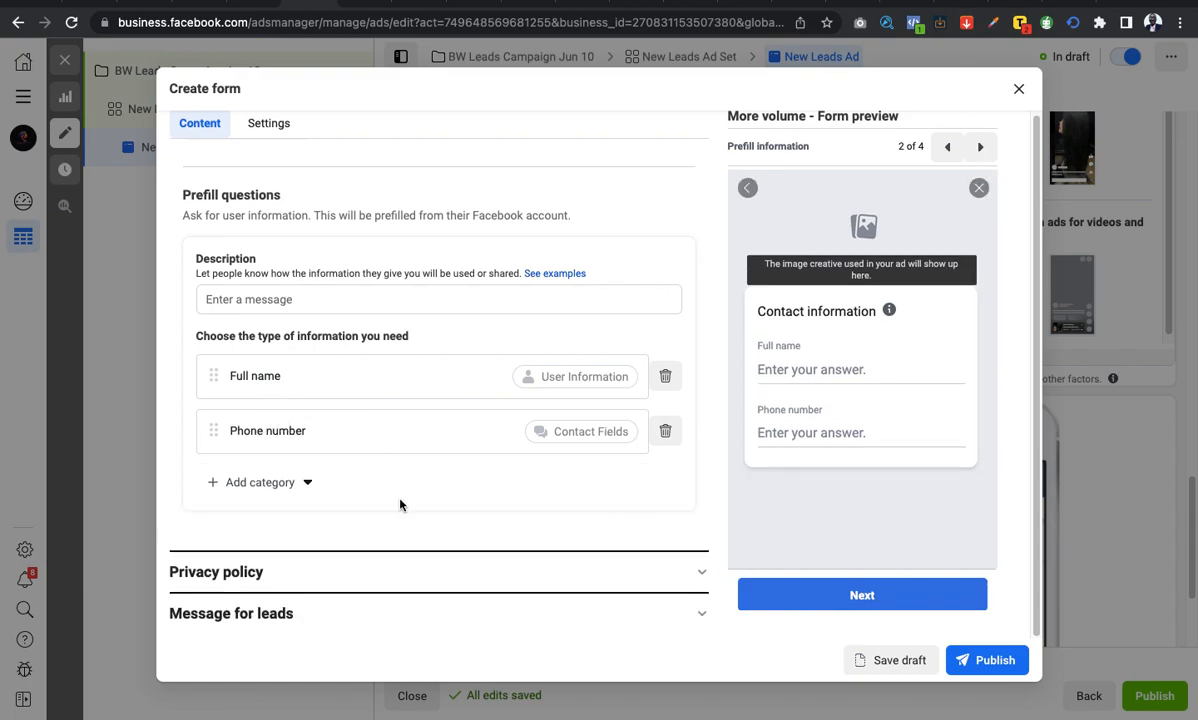
Collapse the form's Questions section and open the Privacy policy section with its link ready for entry.
scroll(468, 500, down, 1)
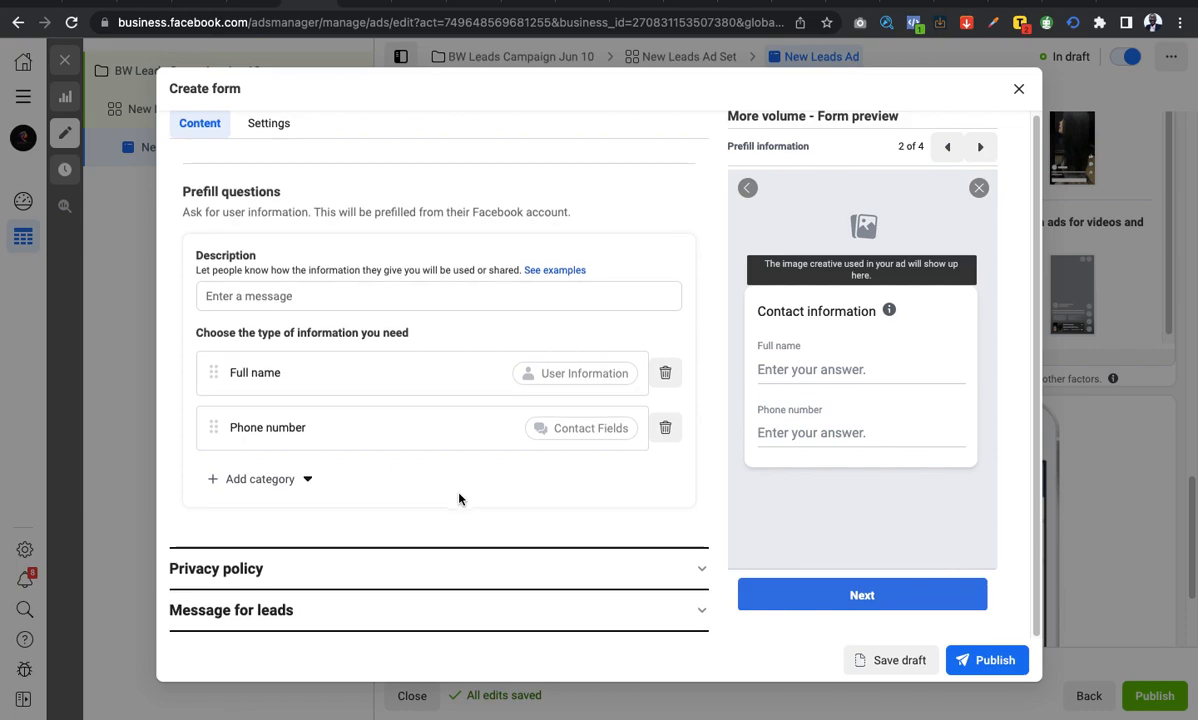
scroll(463, 372, up, 3)
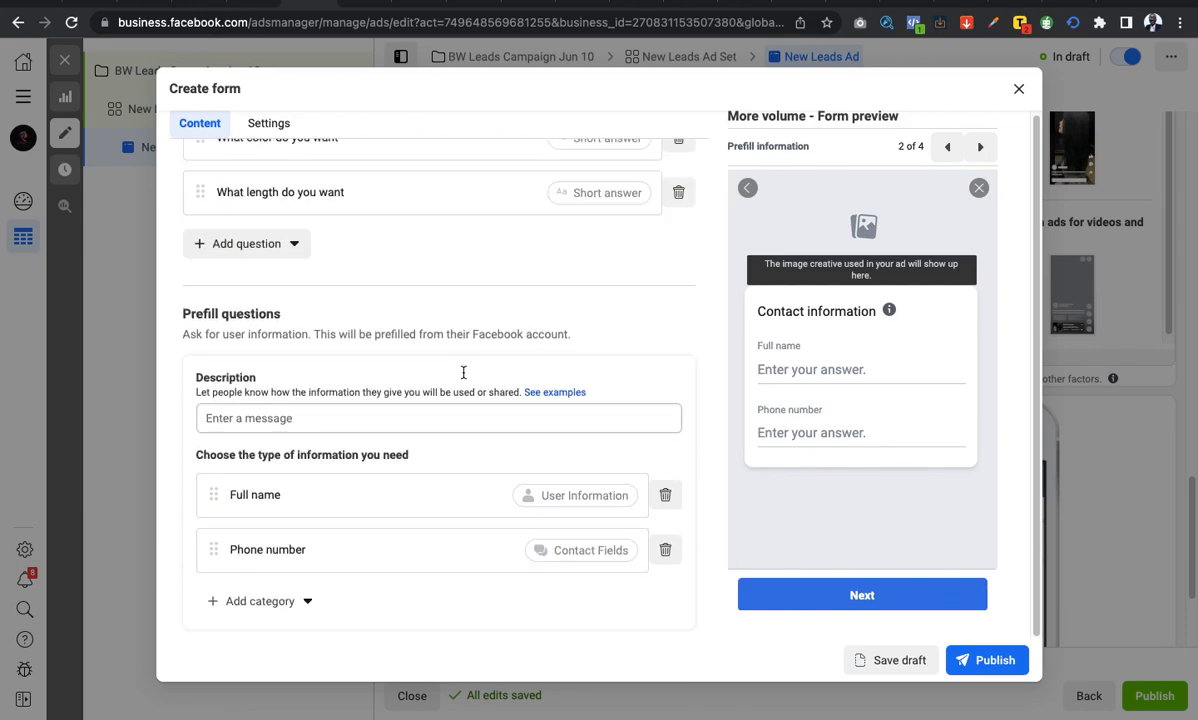
scroll(551, 366, down, 3)
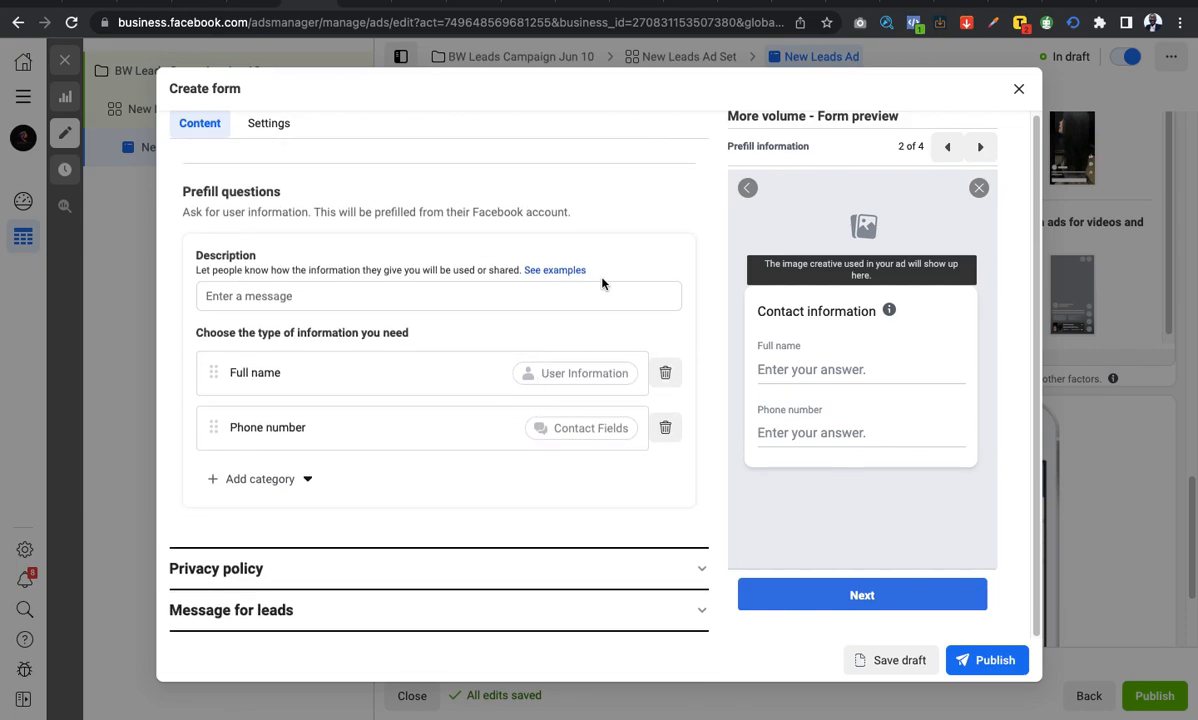
scroll(602, 284, up, 10)
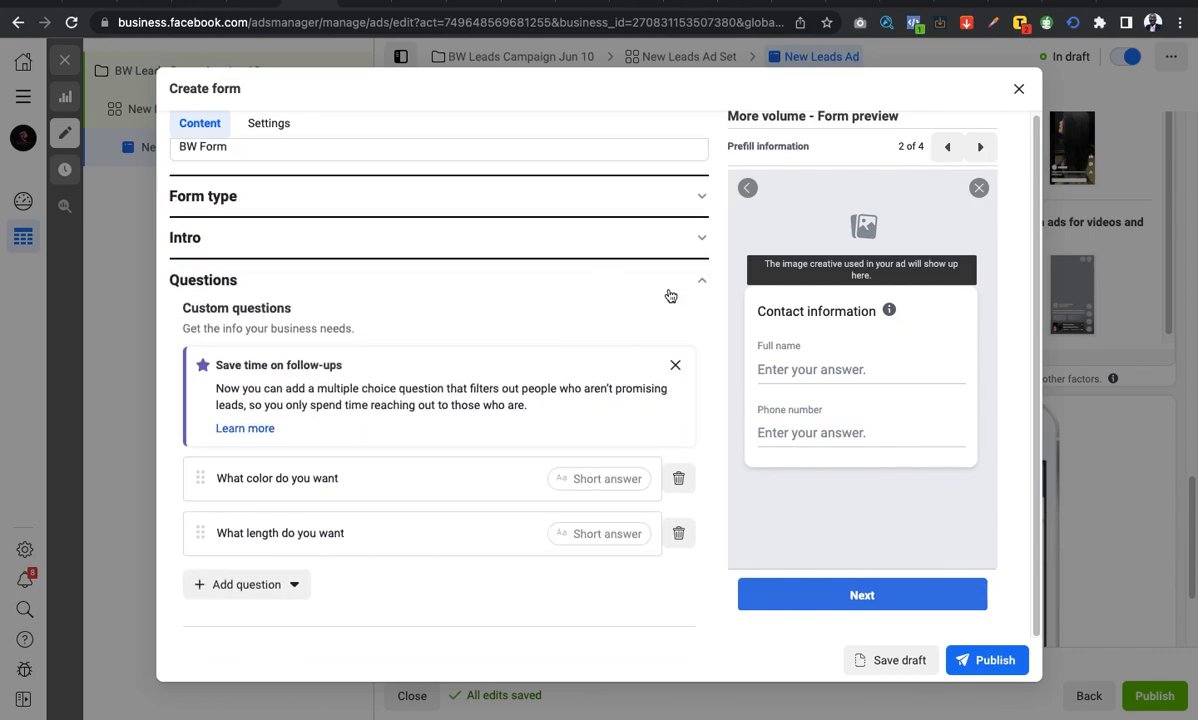
click(670, 296)
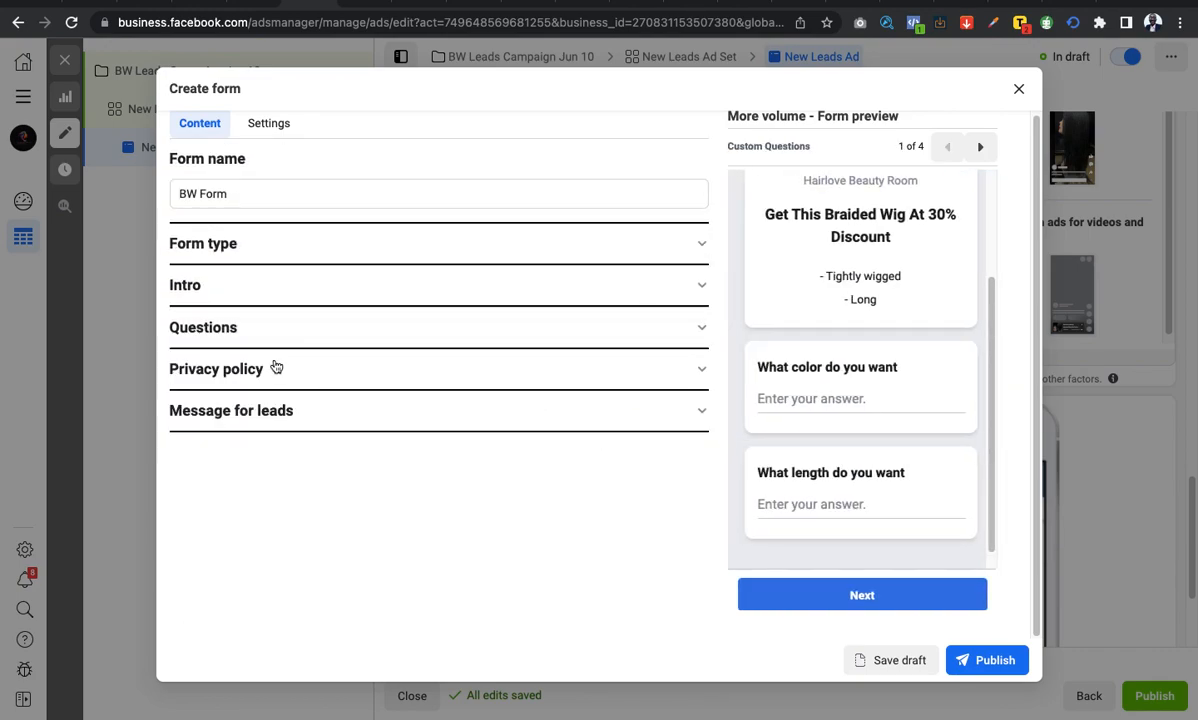
click(468, 369)
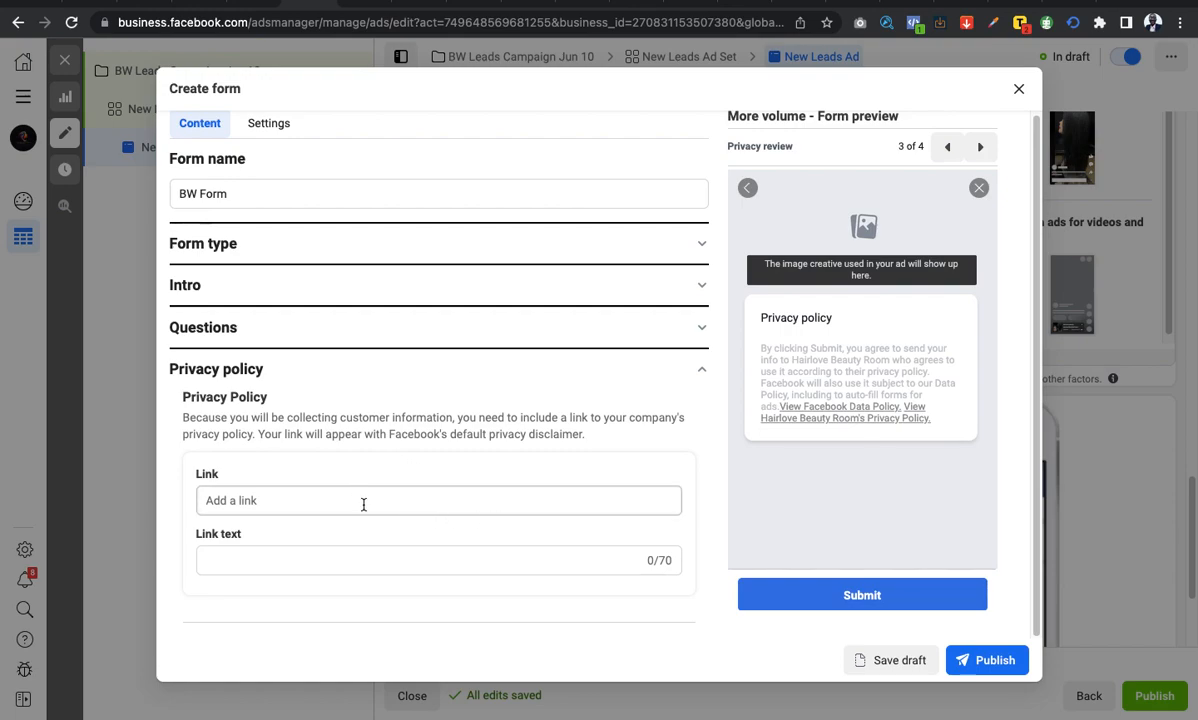
scroll(400, 440, down, 3)
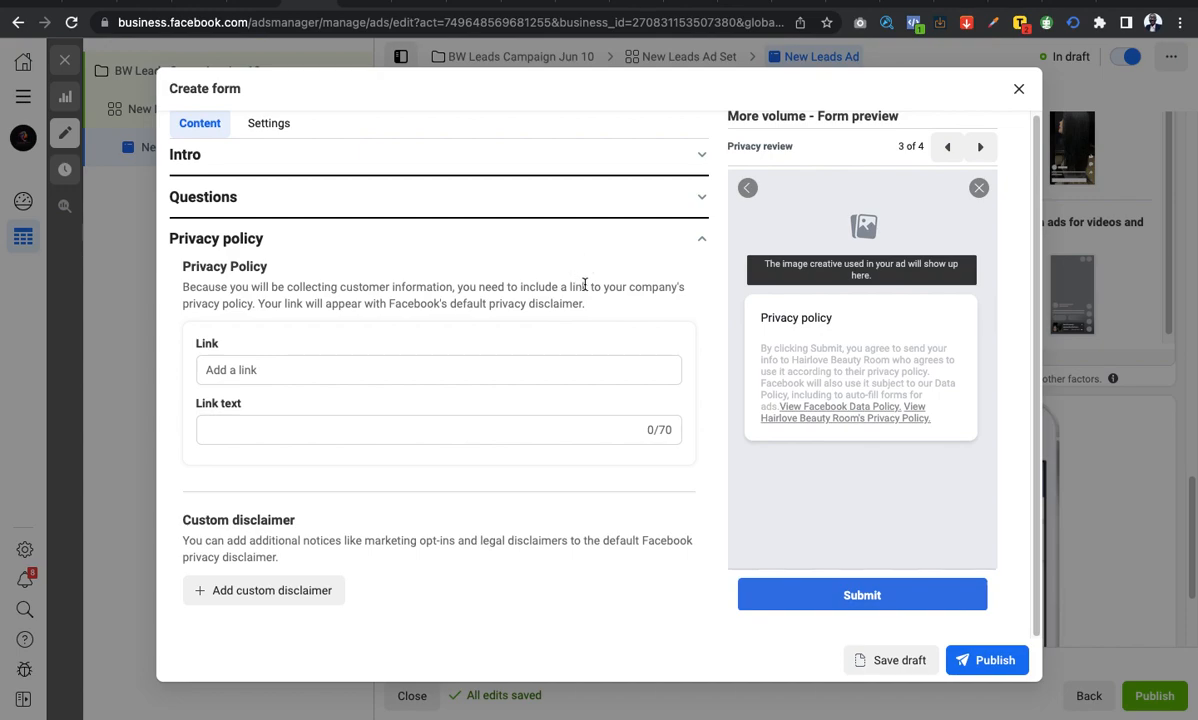
scroll(585, 285, up, 2)
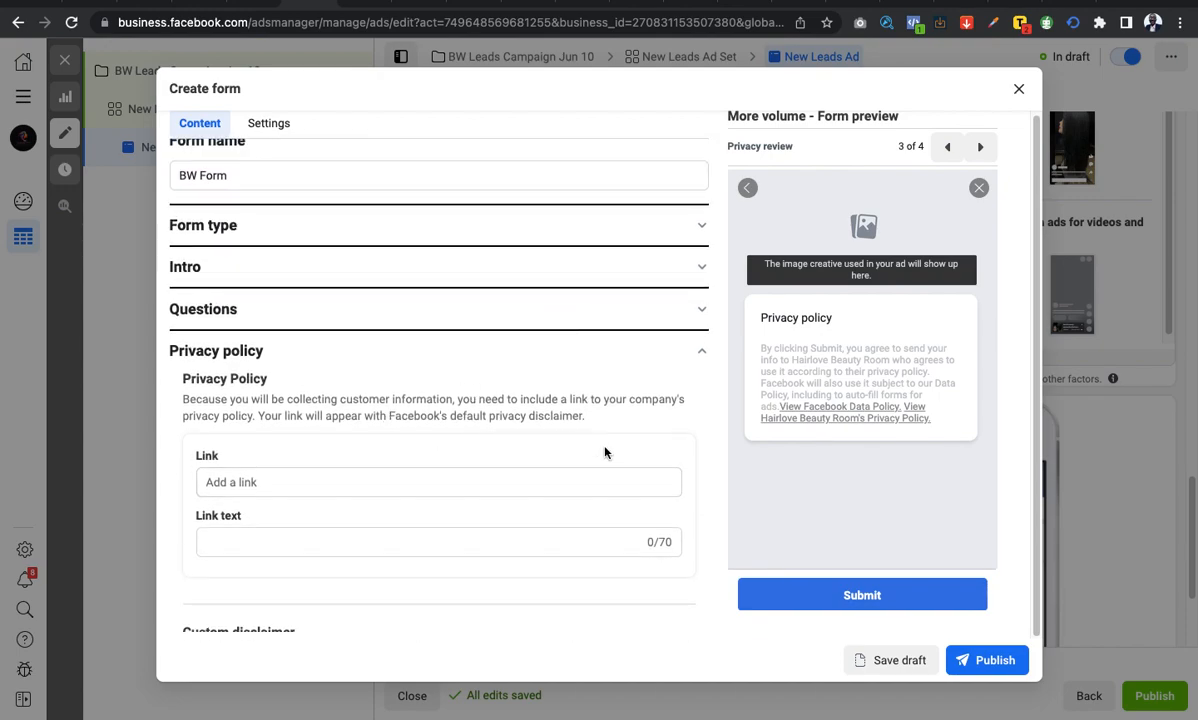
scroll(556, 455, down, 1)
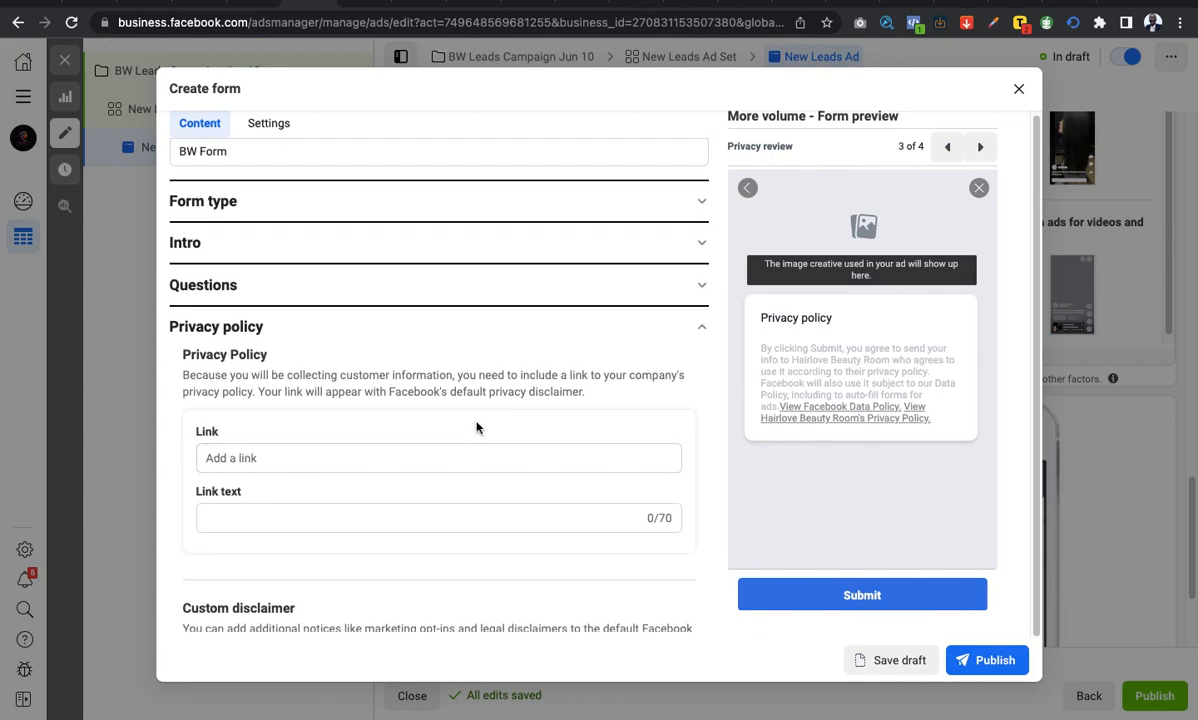
scroll(480, 425, down, 1)
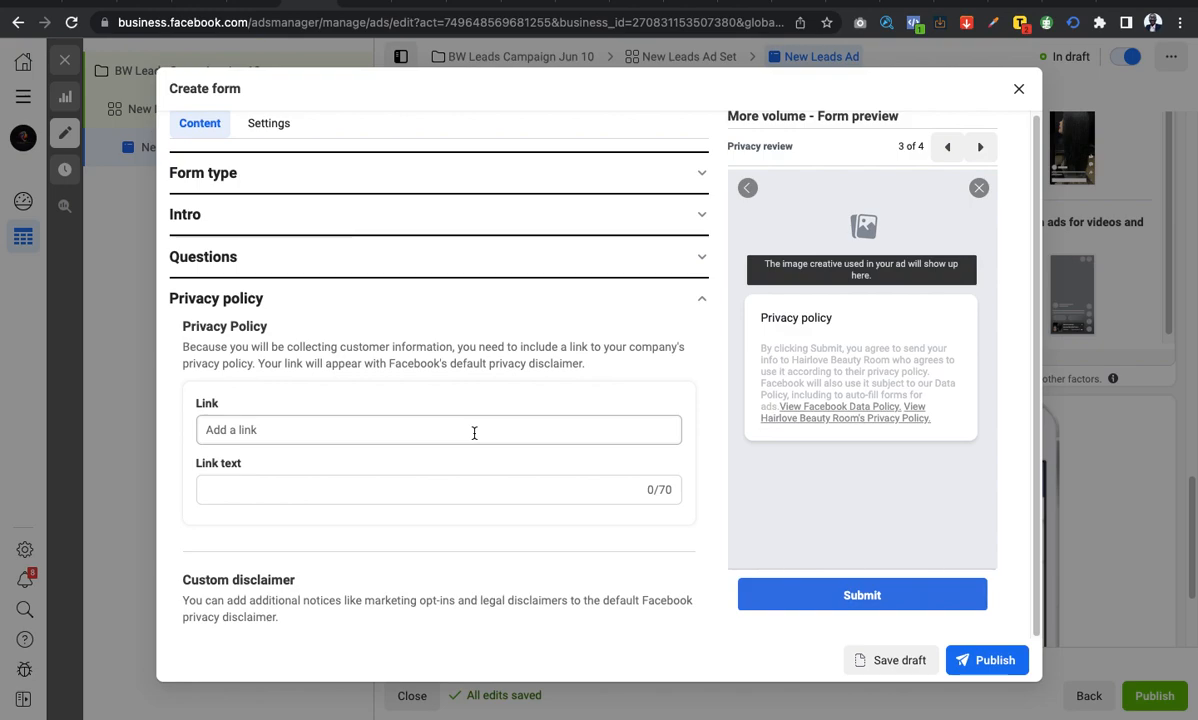
click(488, 431)
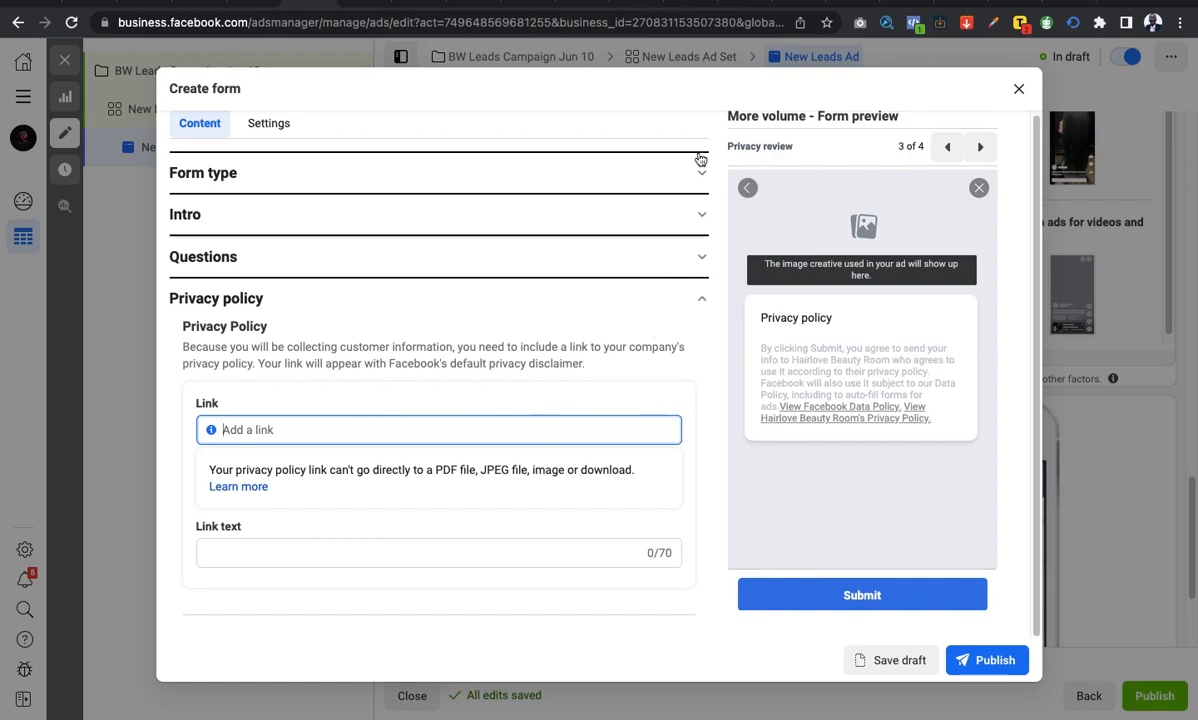
Switch to the GetTerms website and start creating the free Basic Privacy Policy.
click(908, 2)
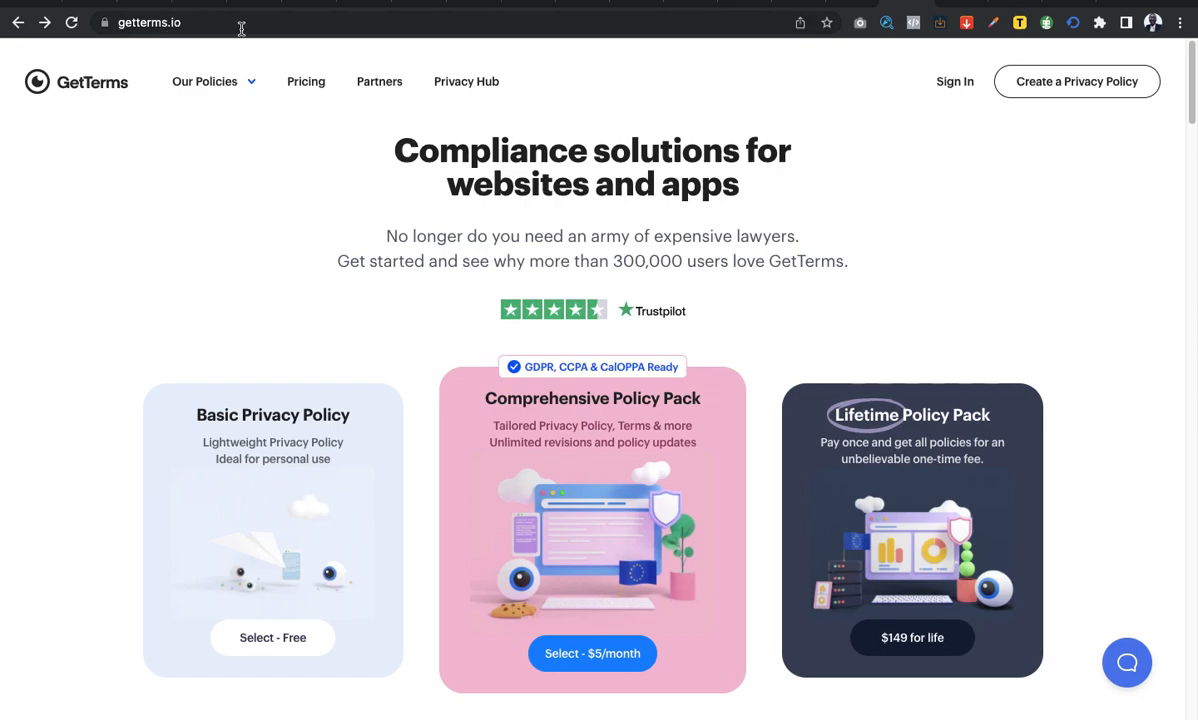
scroll(5, 222, down, 3)
scroll(190, 188, up, 3)
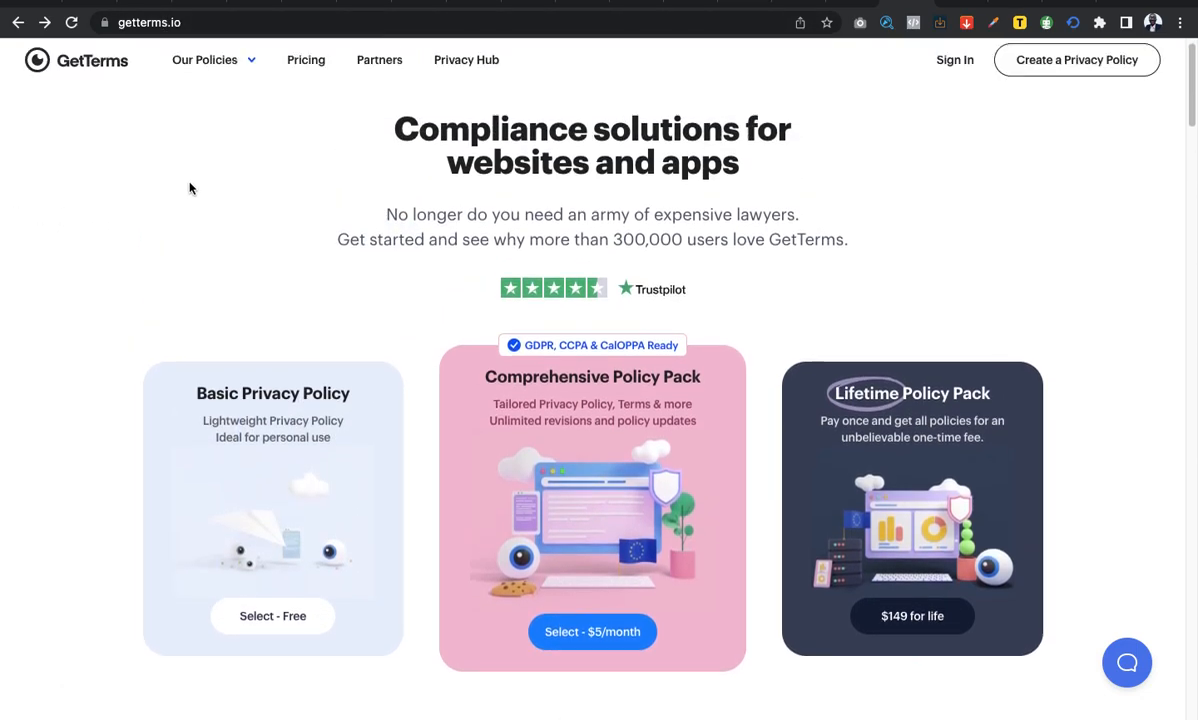
scroll(190, 188, up, 1)
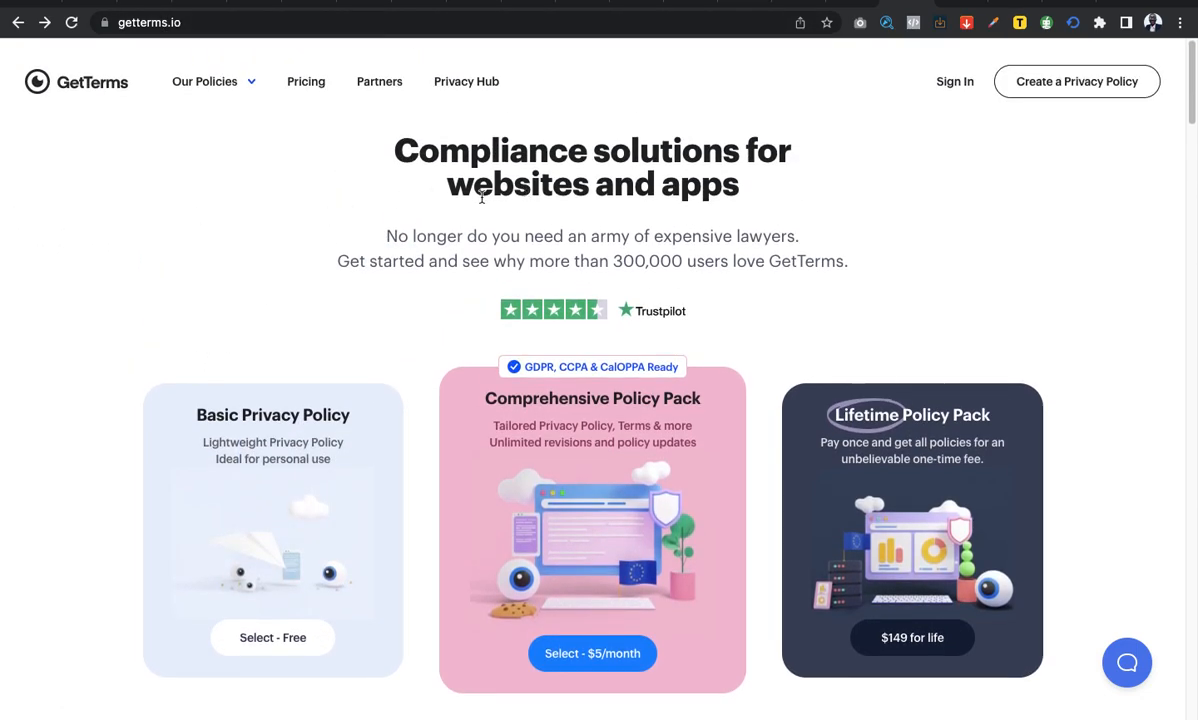
scroll(294, 450, down, 3)
scroll(296, 444, up, 3)
scroll(278, 329, down, 2)
click(281, 519)
scroll(240, 295, up, 2)
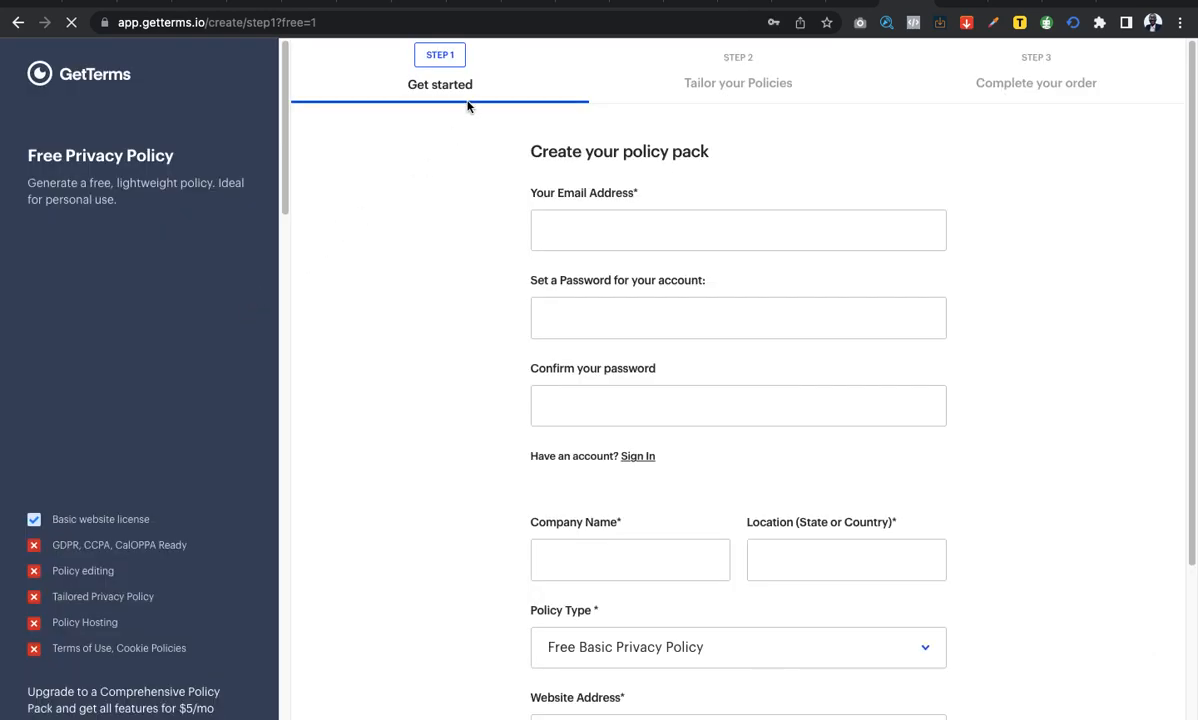
Examine the fields required to create the free policy, from email address and password to company name, location, policy type and website address.
scroll(441, 275, down, 3)
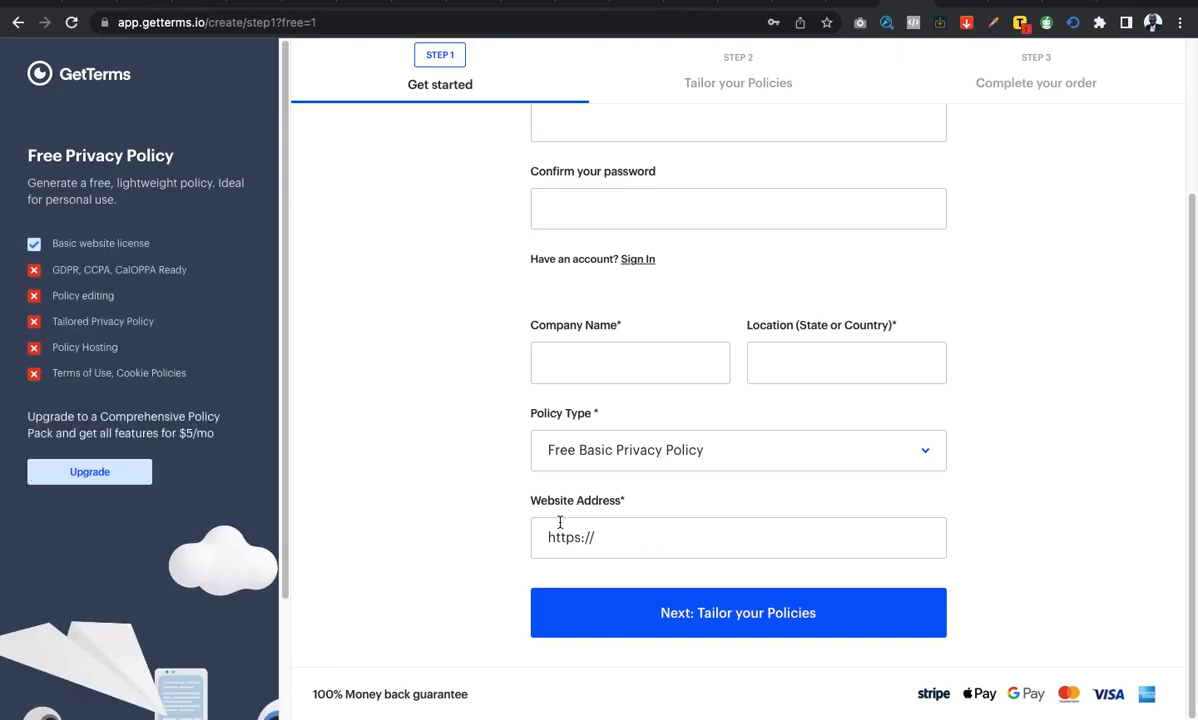
scroll(475, 470, up, 3)
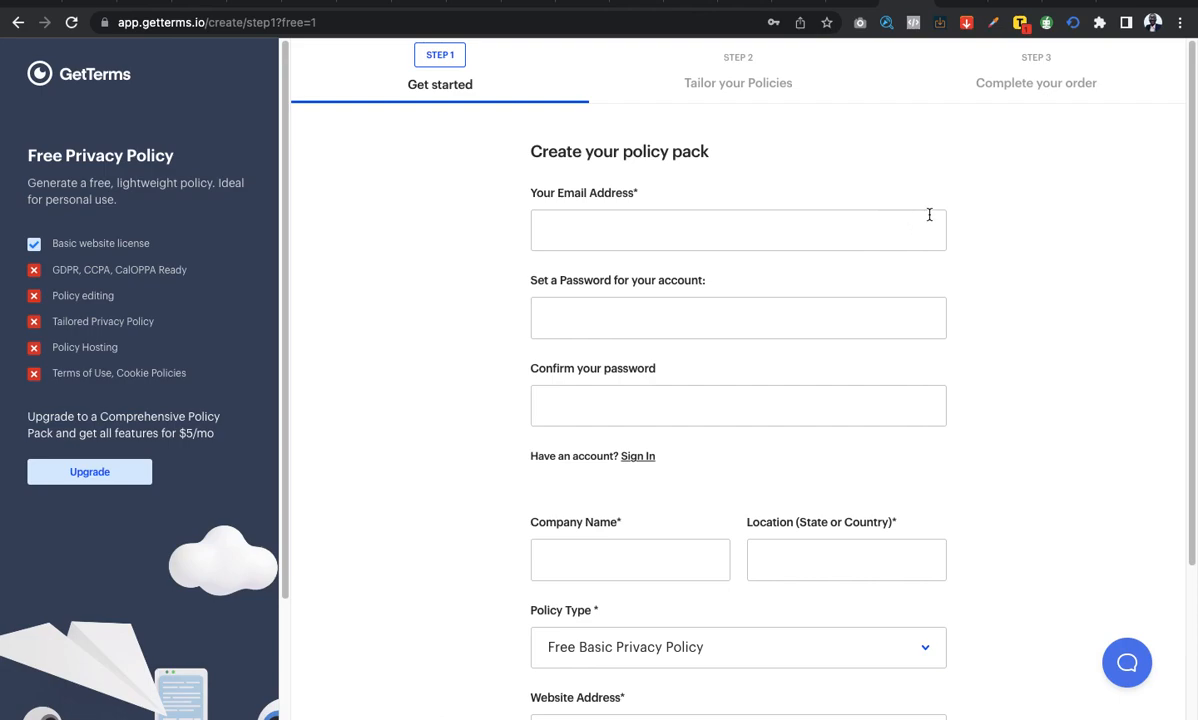
scroll(960, 238, down, 1)
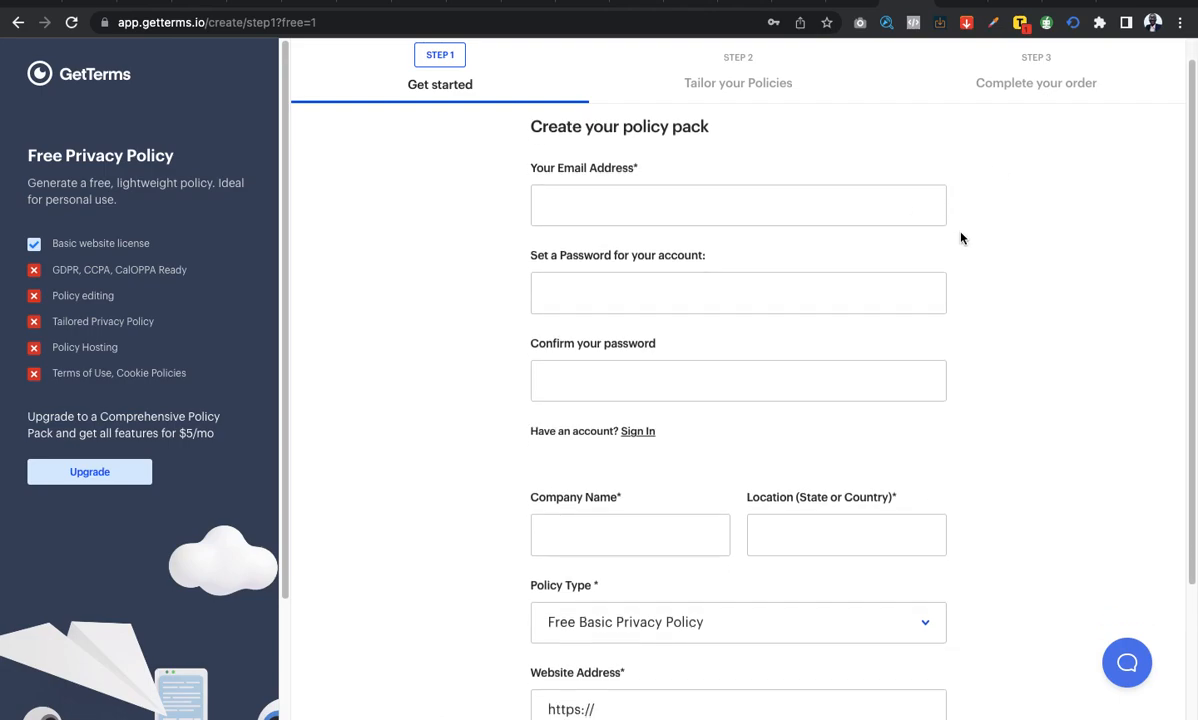
scroll(960, 238, up, 1)
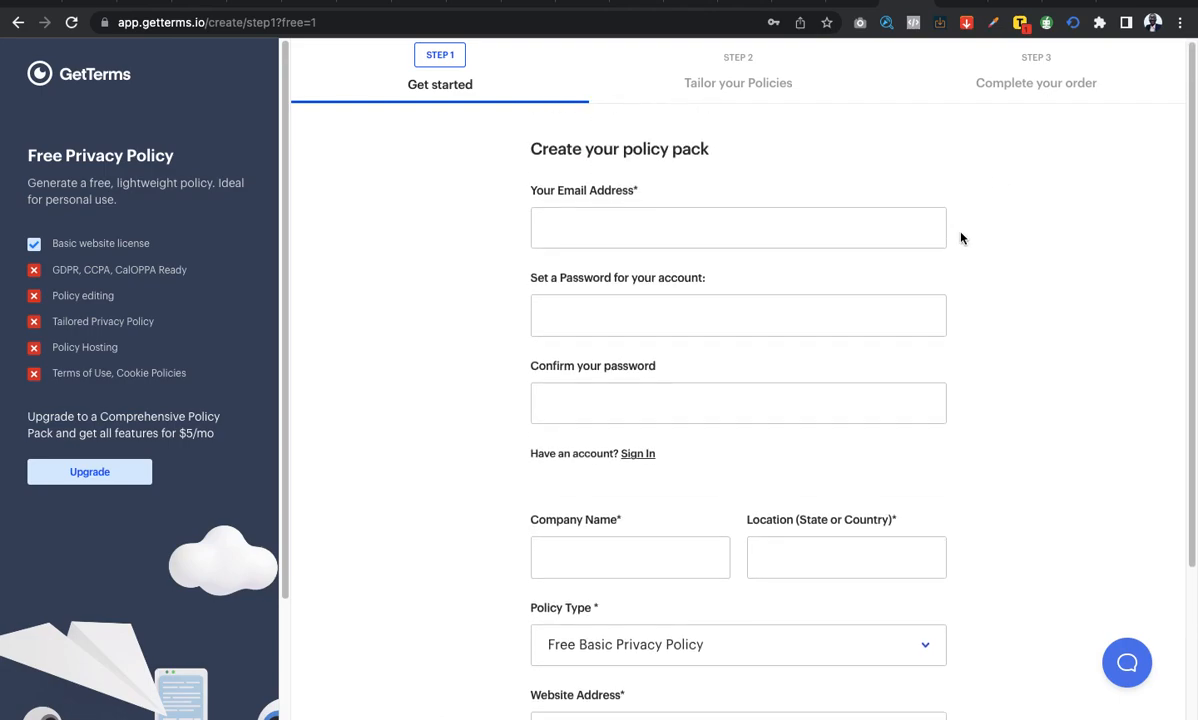
scroll(1007, 274, down, 4)
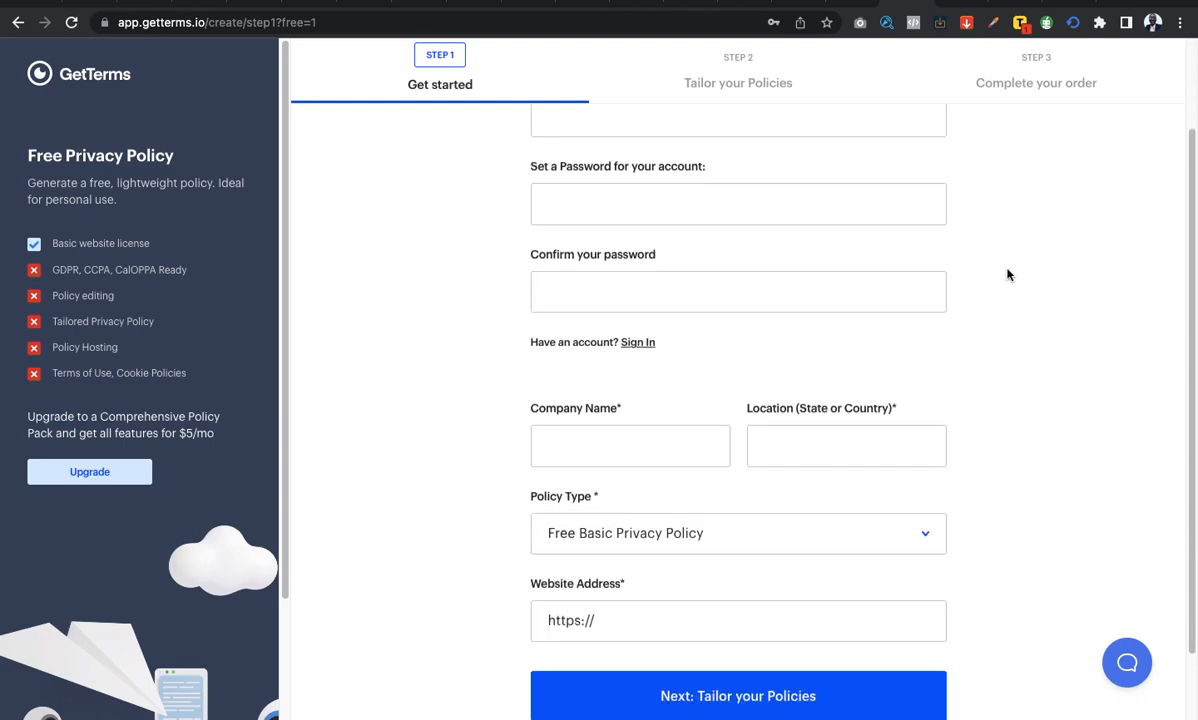
scroll(1007, 274, up, 4)
scroll(1007, 274, down, 4)
scroll(1007, 274, up, 2)
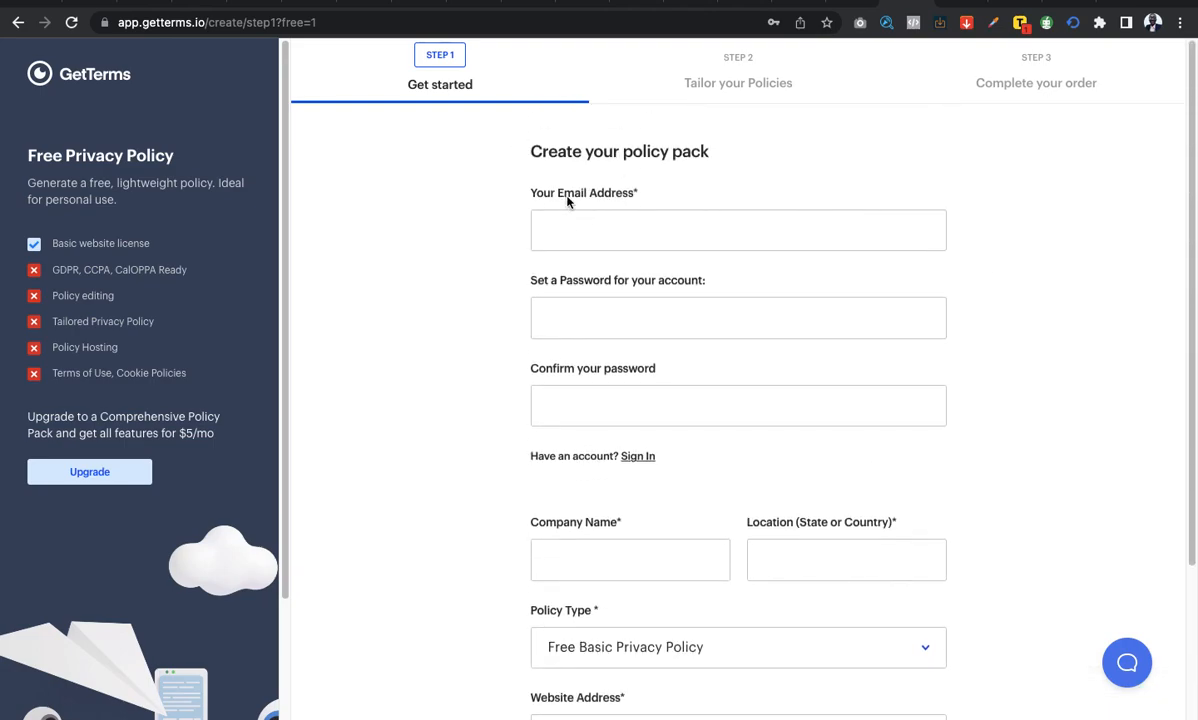
scroll(641, 248, down, 2)
scroll(650, 280, down, 2)
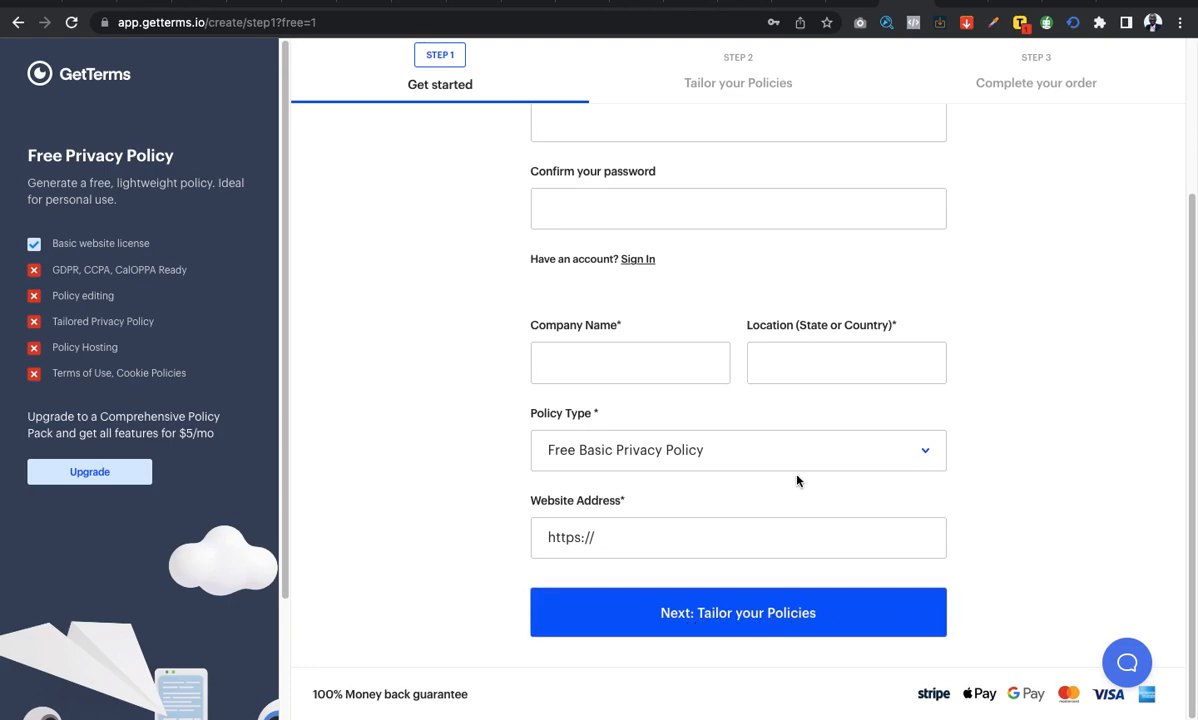
scroll(797, 472, up, 3)
scroll(700, 465, up, 1)
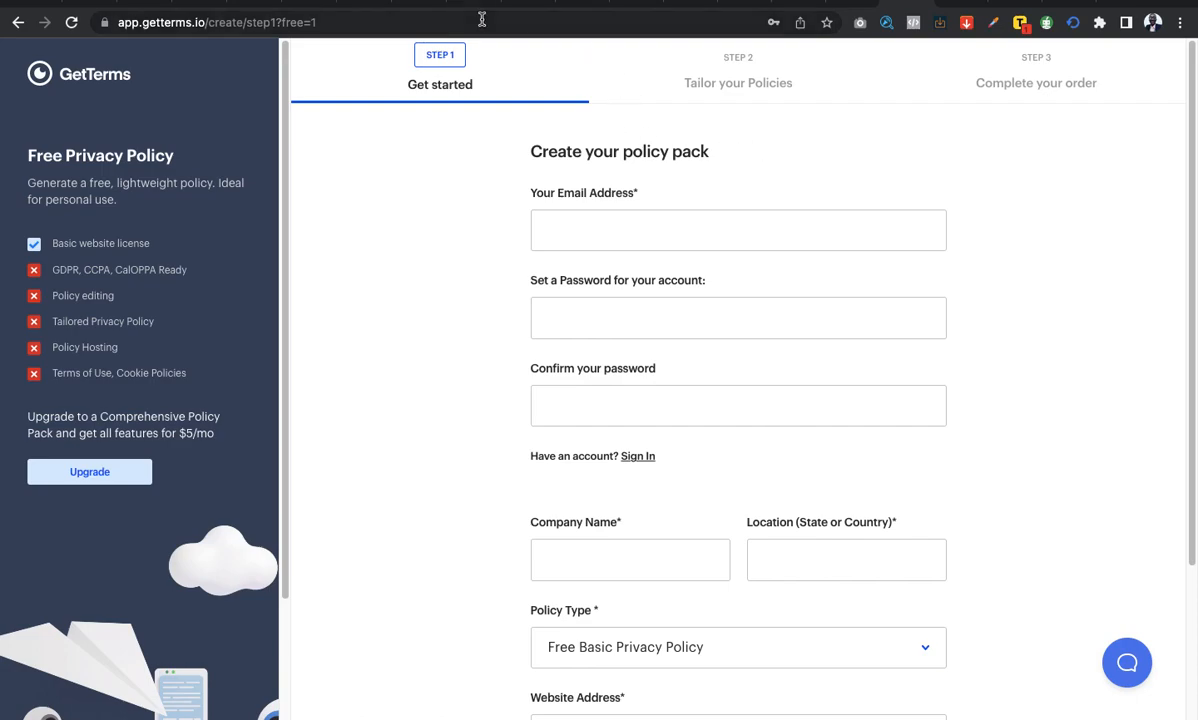
click(307, 3)
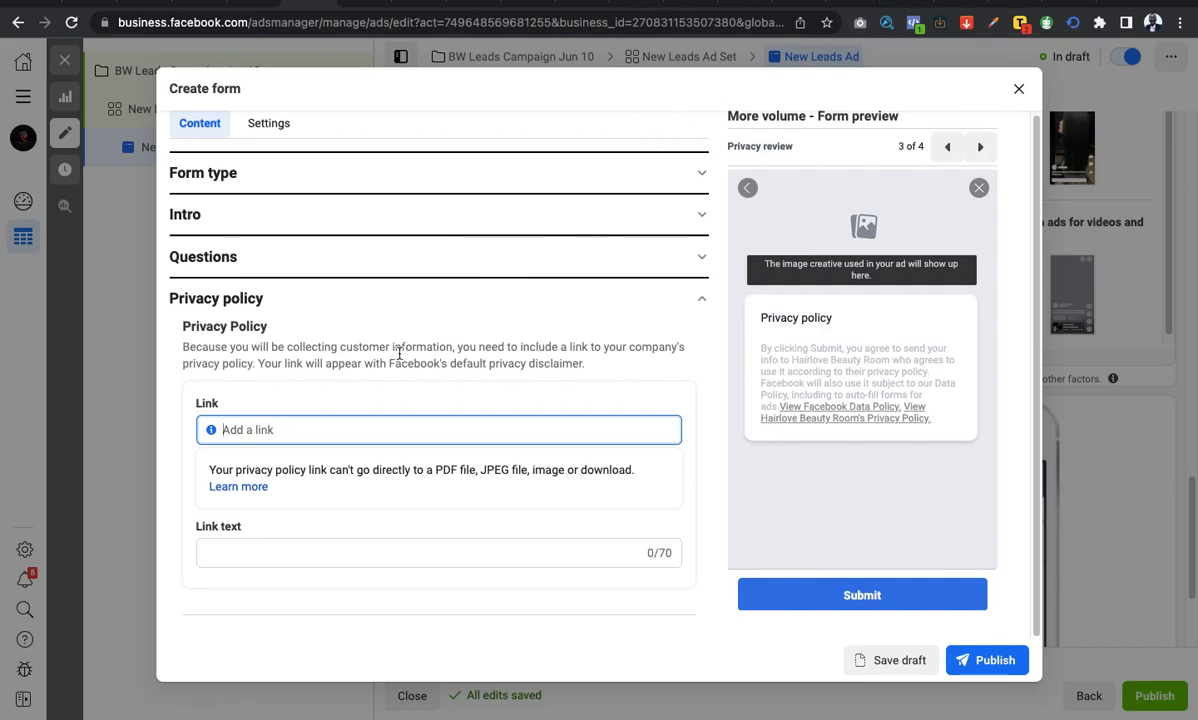
click(285, 428)
click(903, 3)
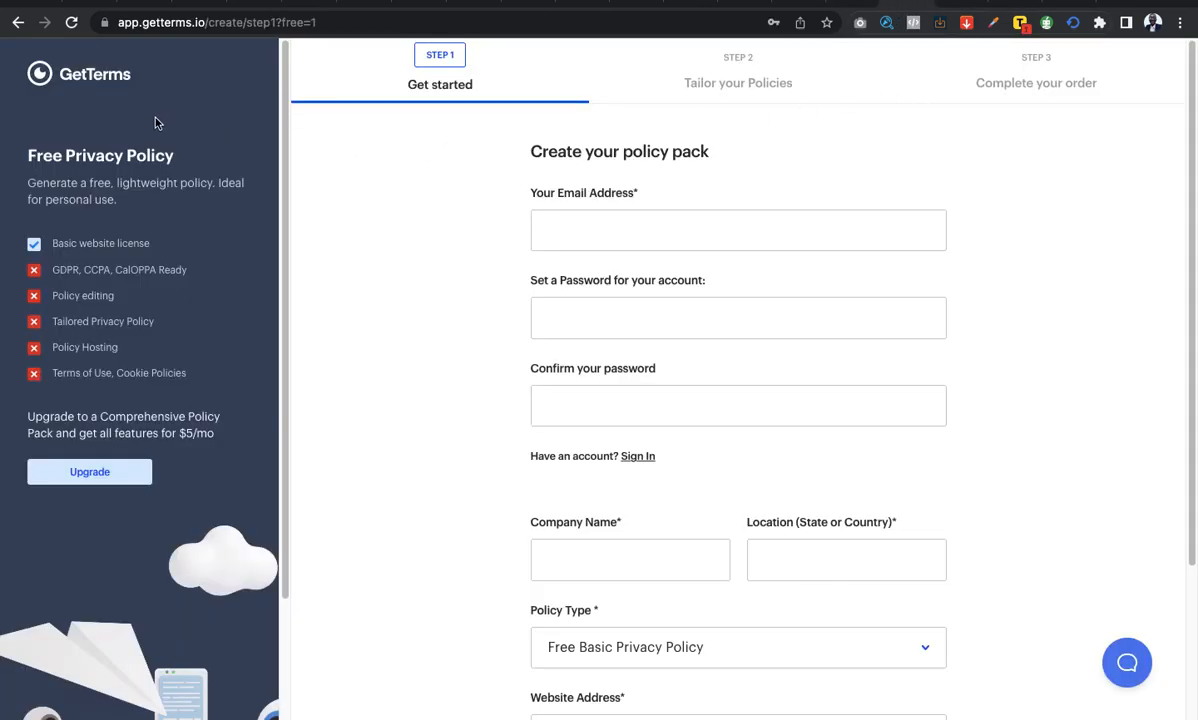
Return to the GetTerms home page and sign in to the existing account with the saved credentials.
click(69, 85)
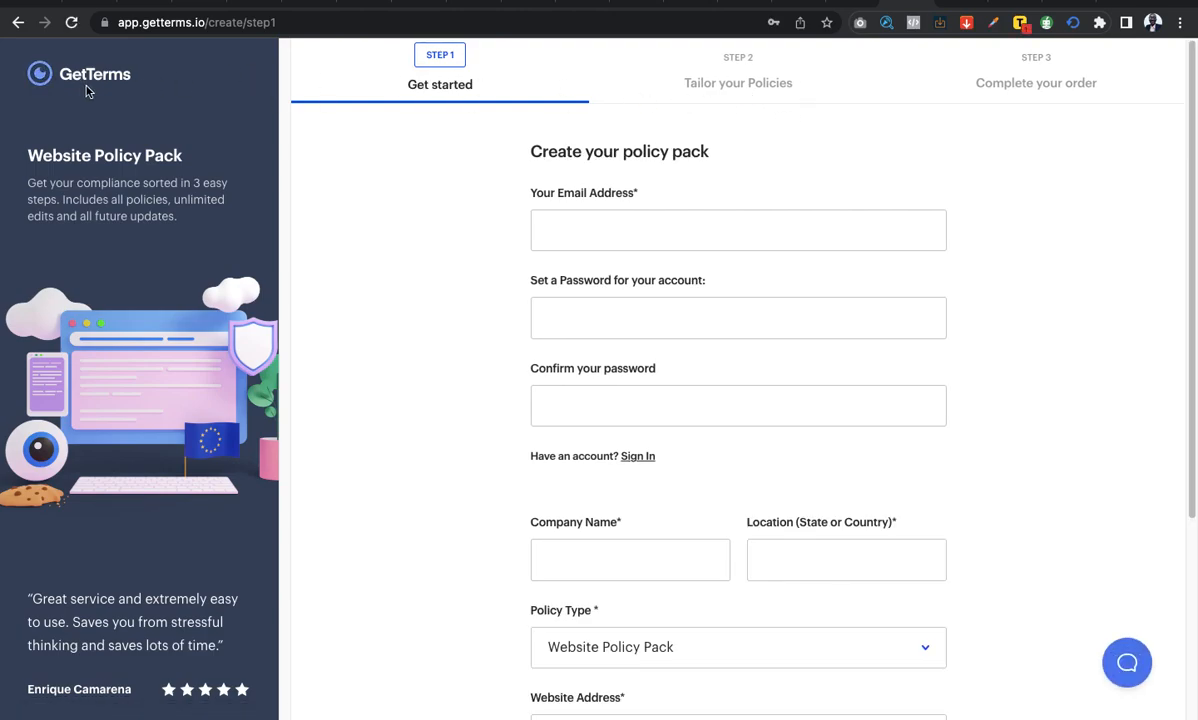
click(14, 23)
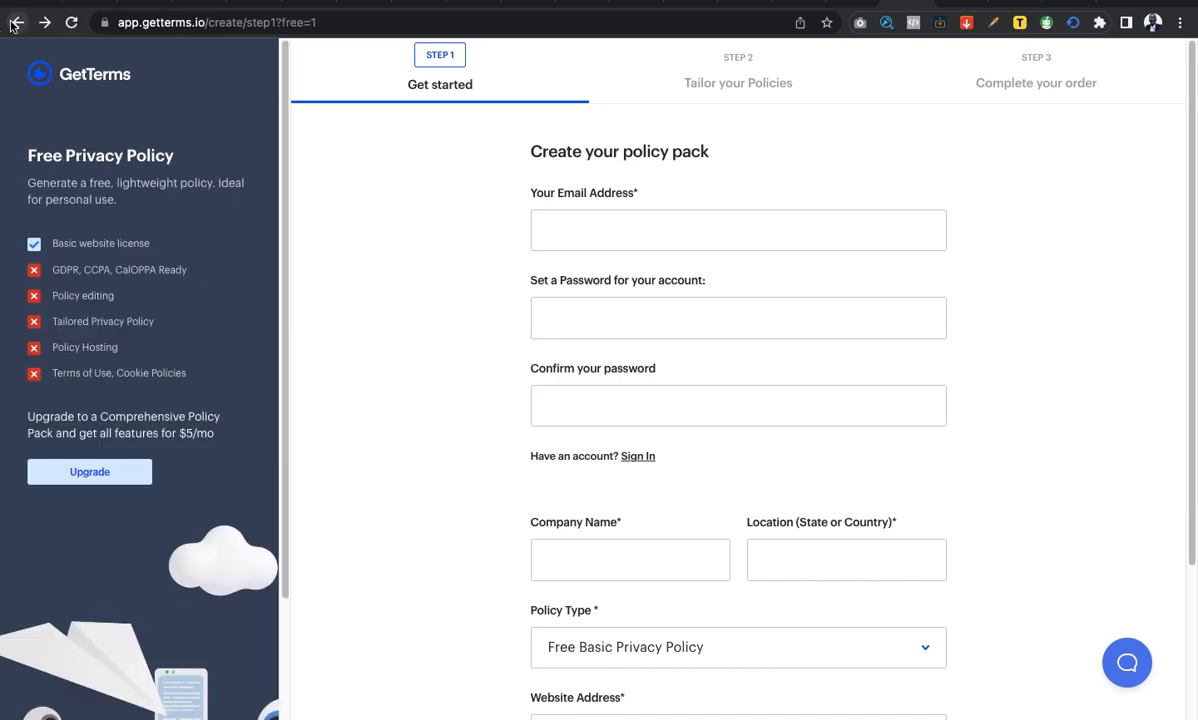
click(14, 23)
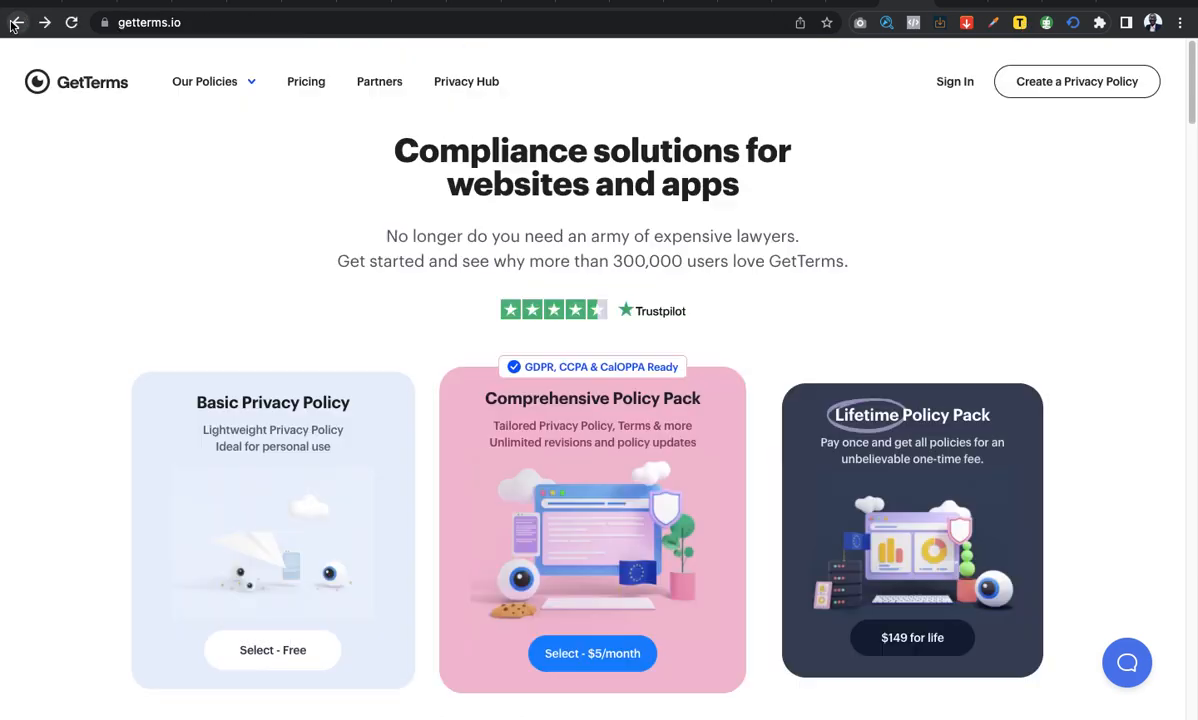
click(955, 83)
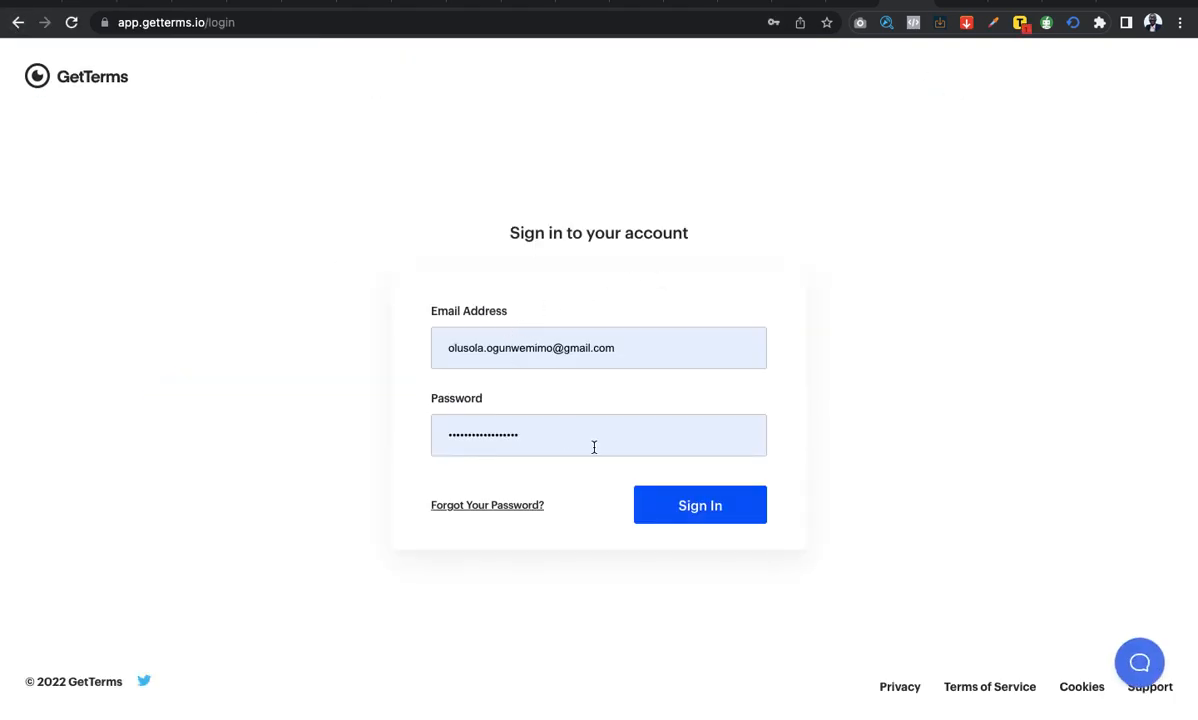
click(718, 507)
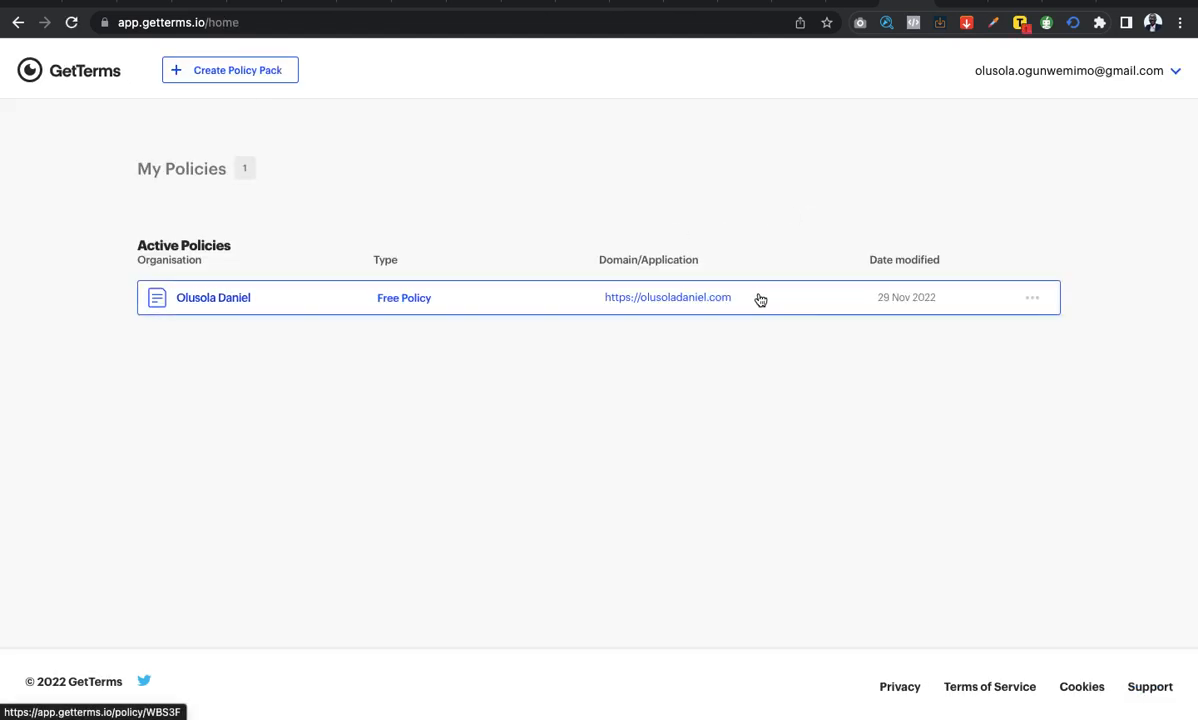
Copy the link address of the existing free policy in the active policies list.
mouse_move(668, 300)
mouse_down()
mouse_move(636, 303)
mouse_move(676, 297)
mouse_up()
right_click(679, 294)
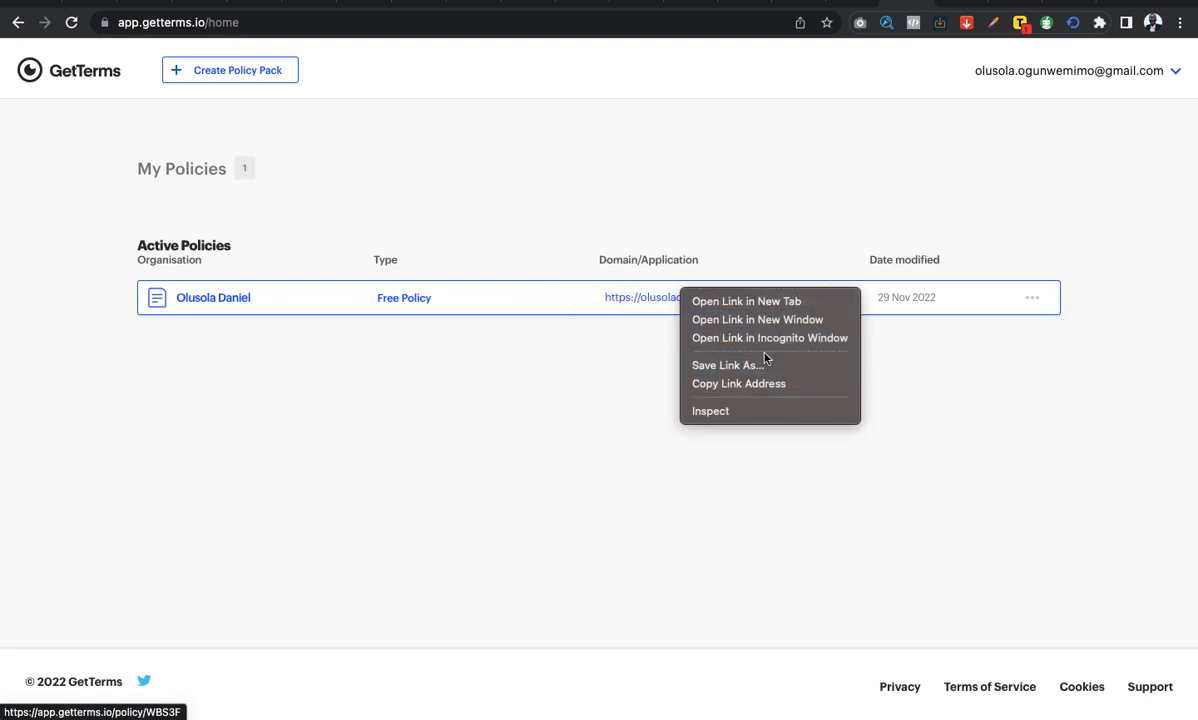
click(748, 383)
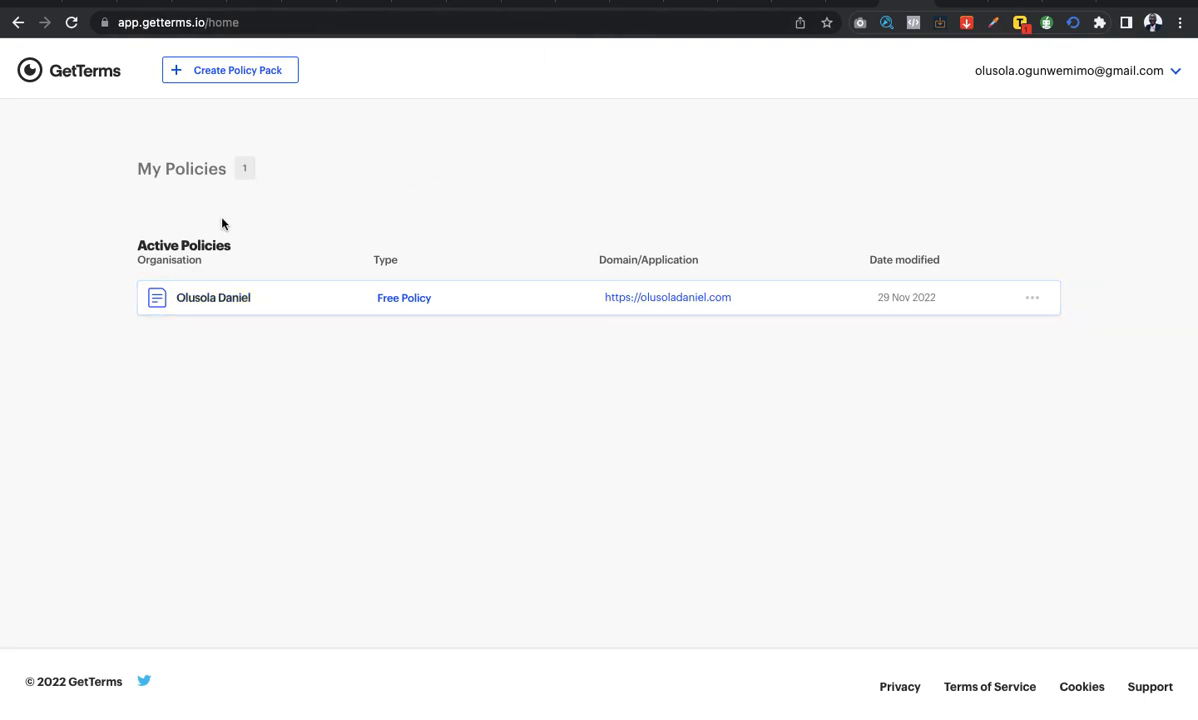
Open the existing free privacy policy and examine its wording on log data, personal information, and the collection and use of information.
click(211, 298)
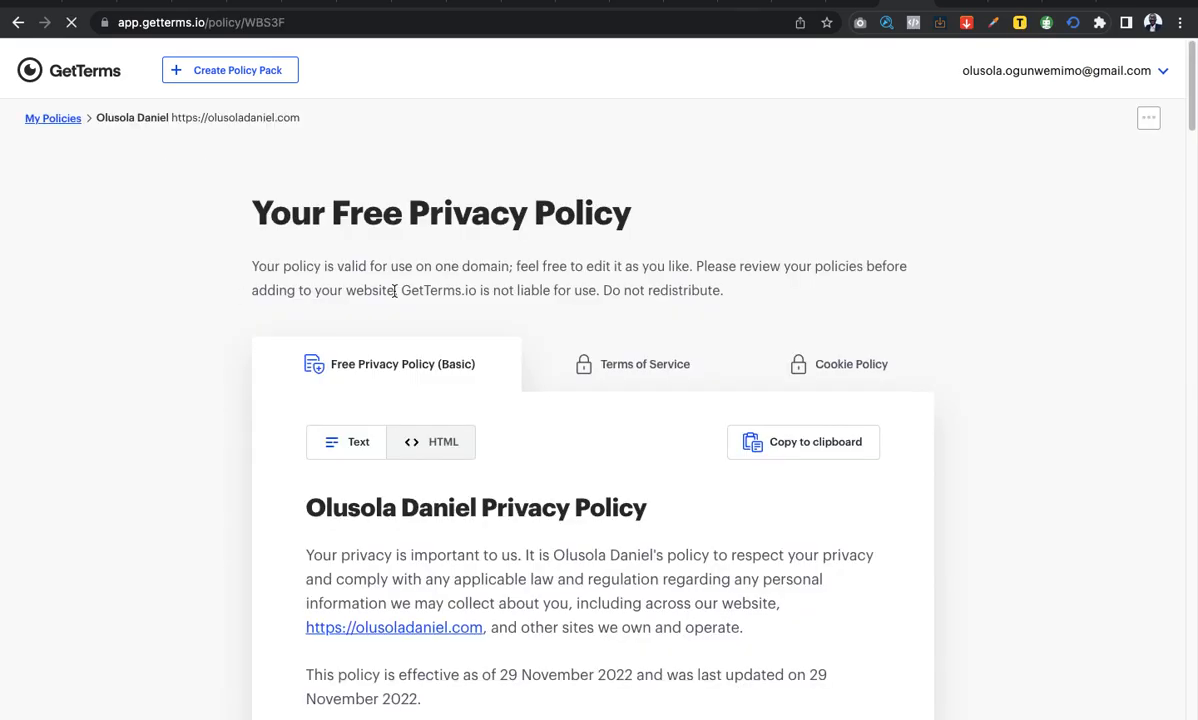
scroll(455, 290, down, 3)
scroll(455, 297, down, 4)
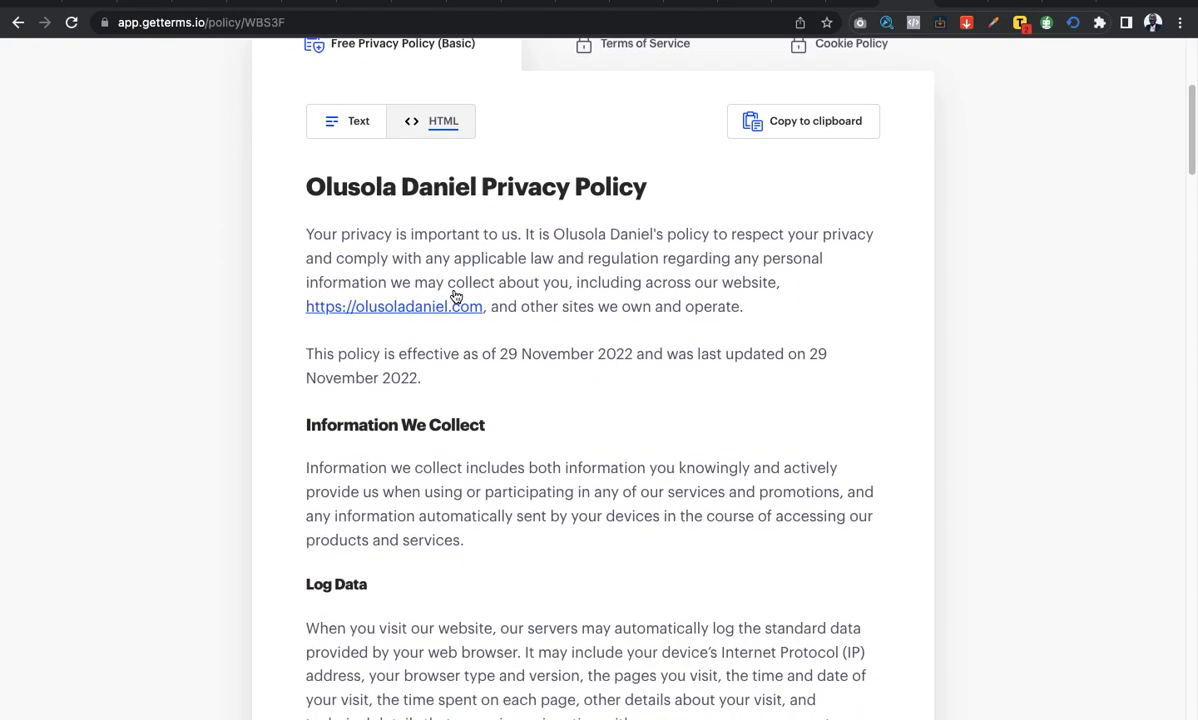
scroll(414, 344, down, 20)
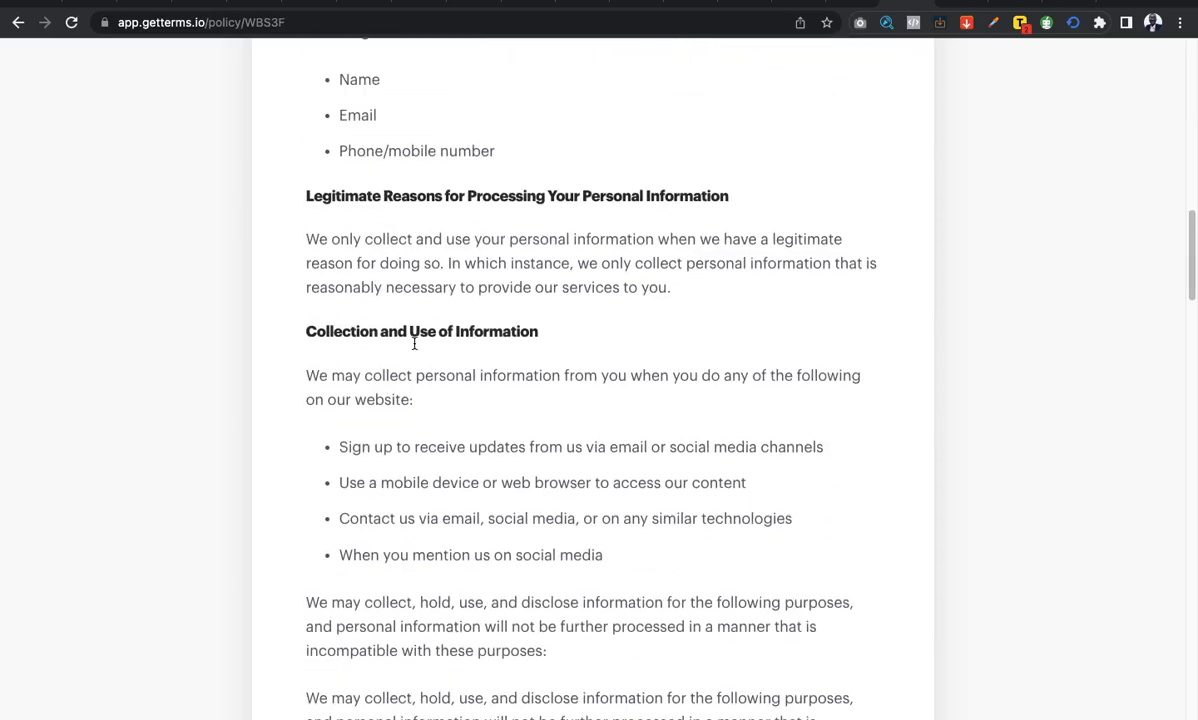
scroll(414, 344, down, 10)
scroll(414, 344, up, 15)
scroll(414, 344, up, 20)
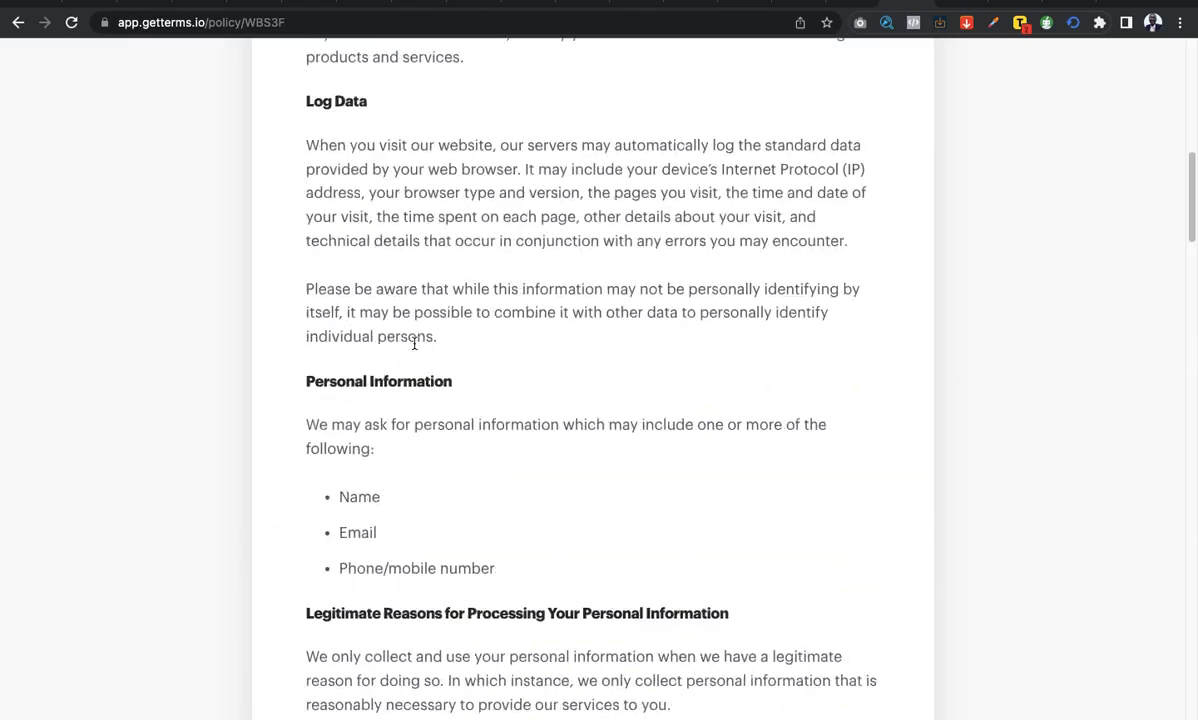
scroll(414, 343, down, 5)
scroll(414, 343, up, 4)
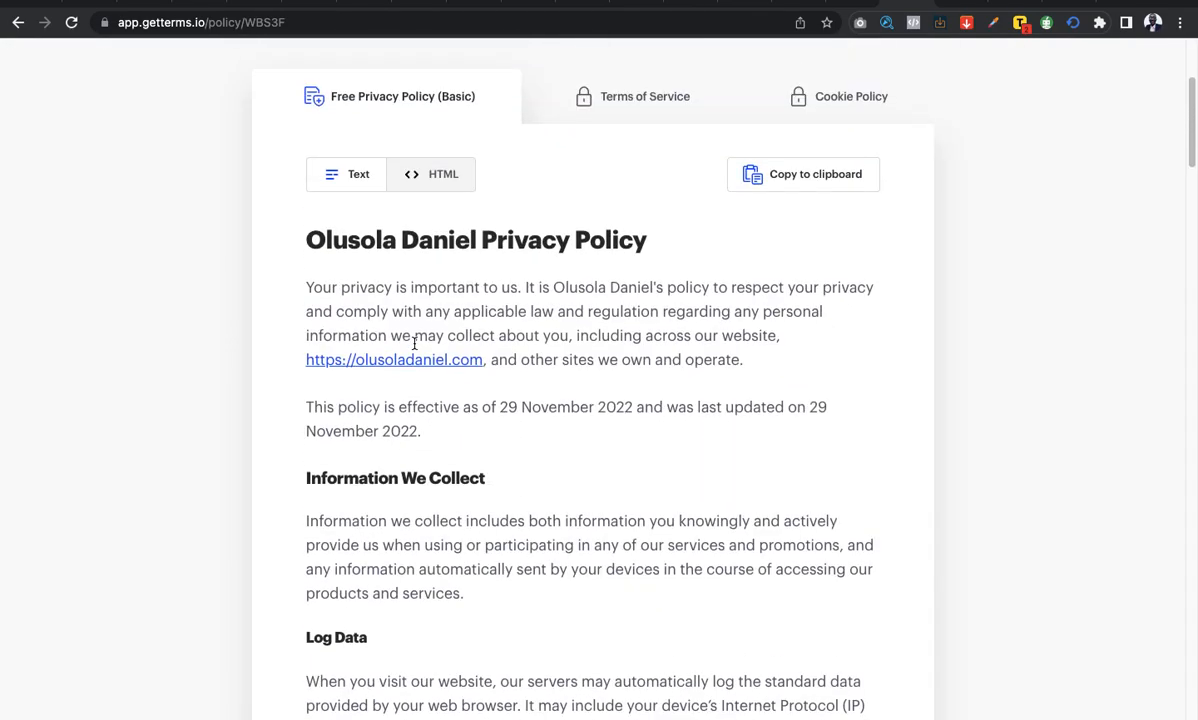
scroll(390, 336, down, 1)
scroll(390, 336, down, 3)
scroll(388, 318, up, 7)
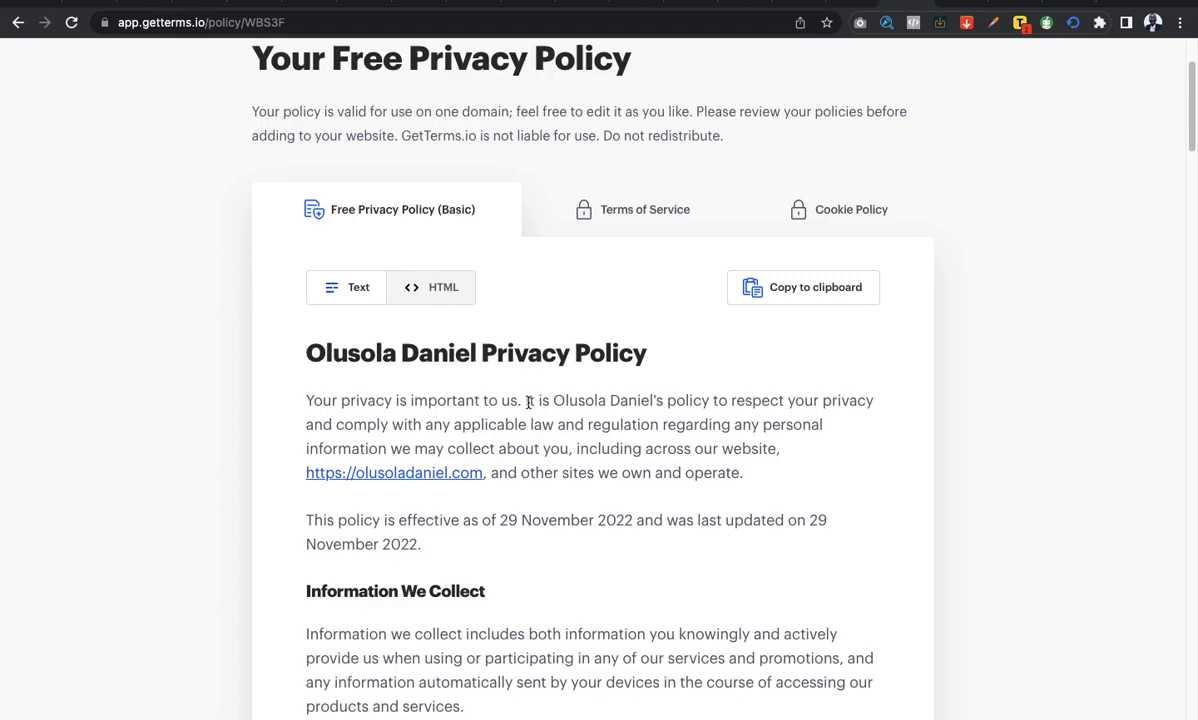
scroll(481, 420, down, 8)
scroll(479, 421, down, 5)
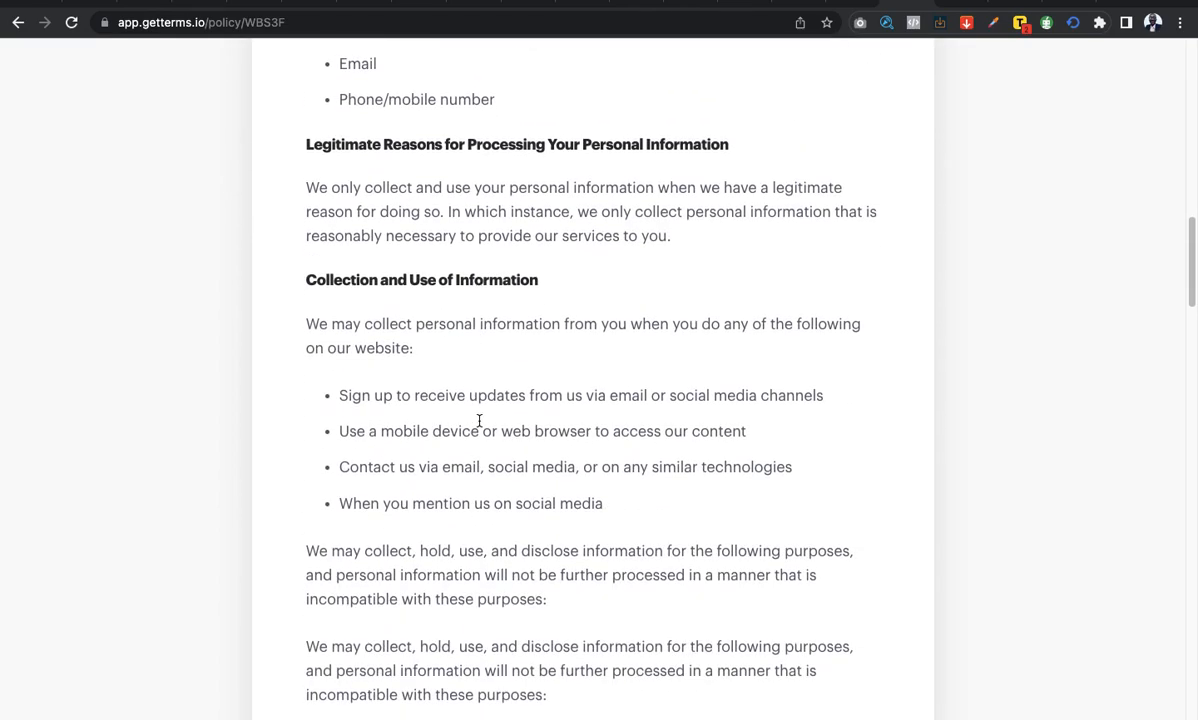
scroll(479, 424, up, 3)
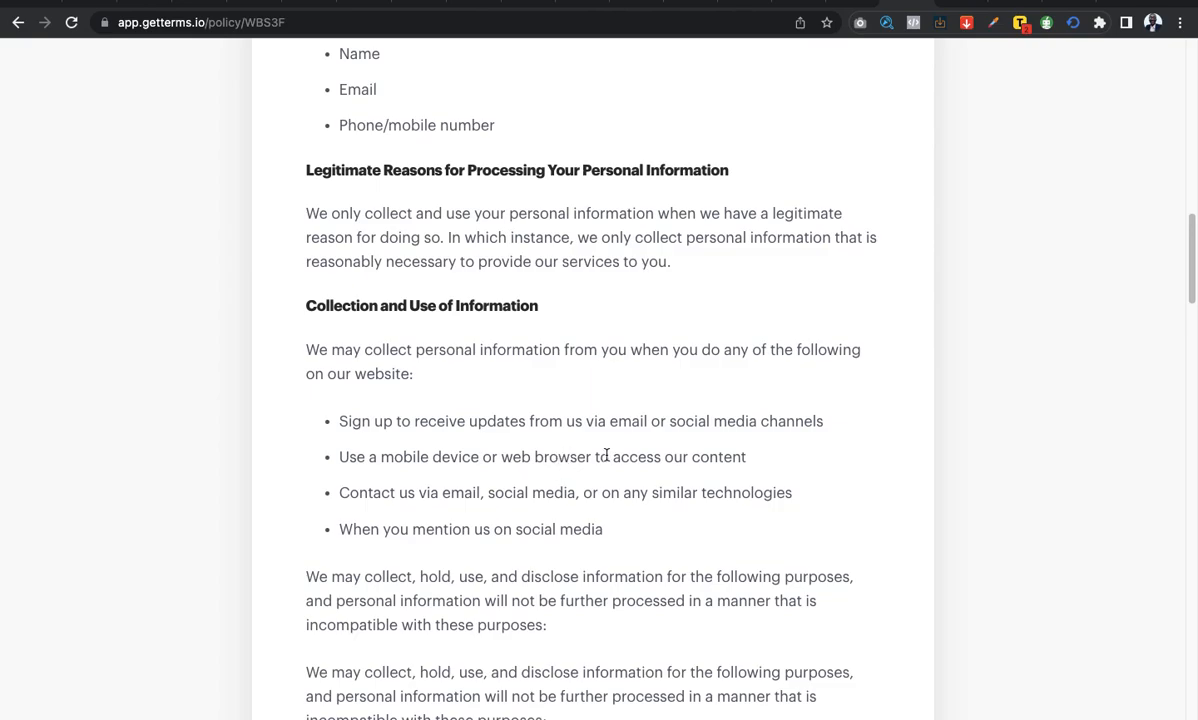
scroll(559, 452, up, 9)
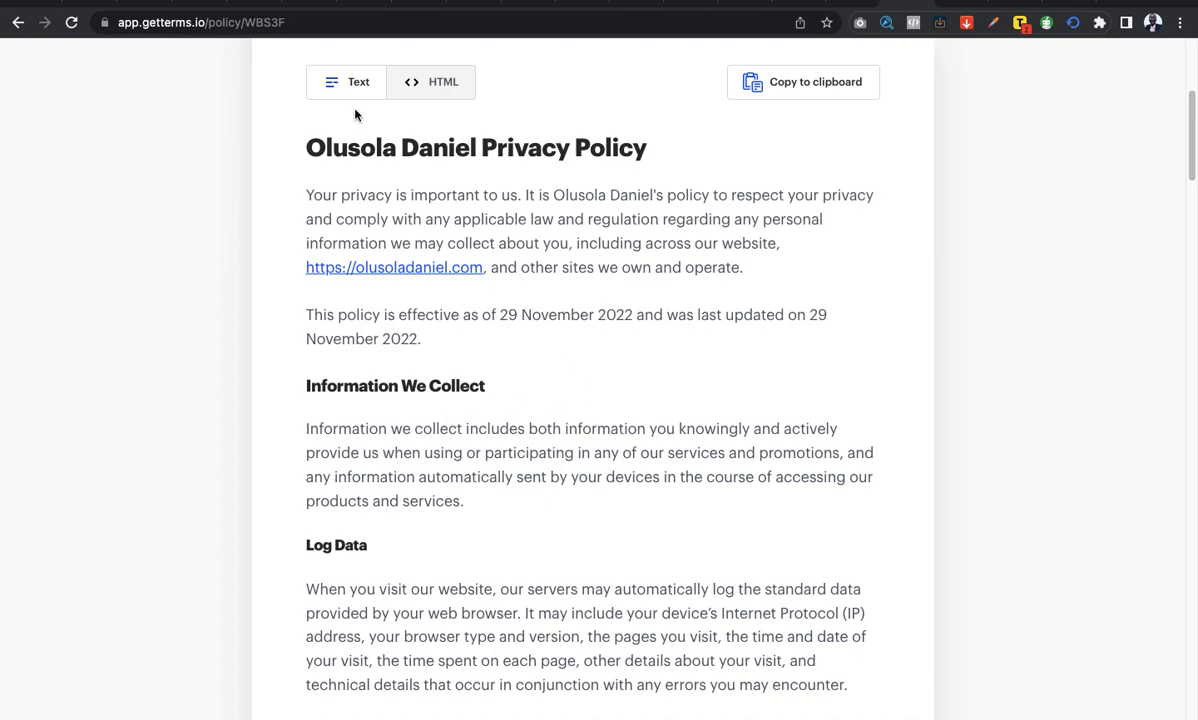
Switch back to Ads Manager and enter the privacy page address of the policy's website as the form's privacy policy link.
click(312, 2)
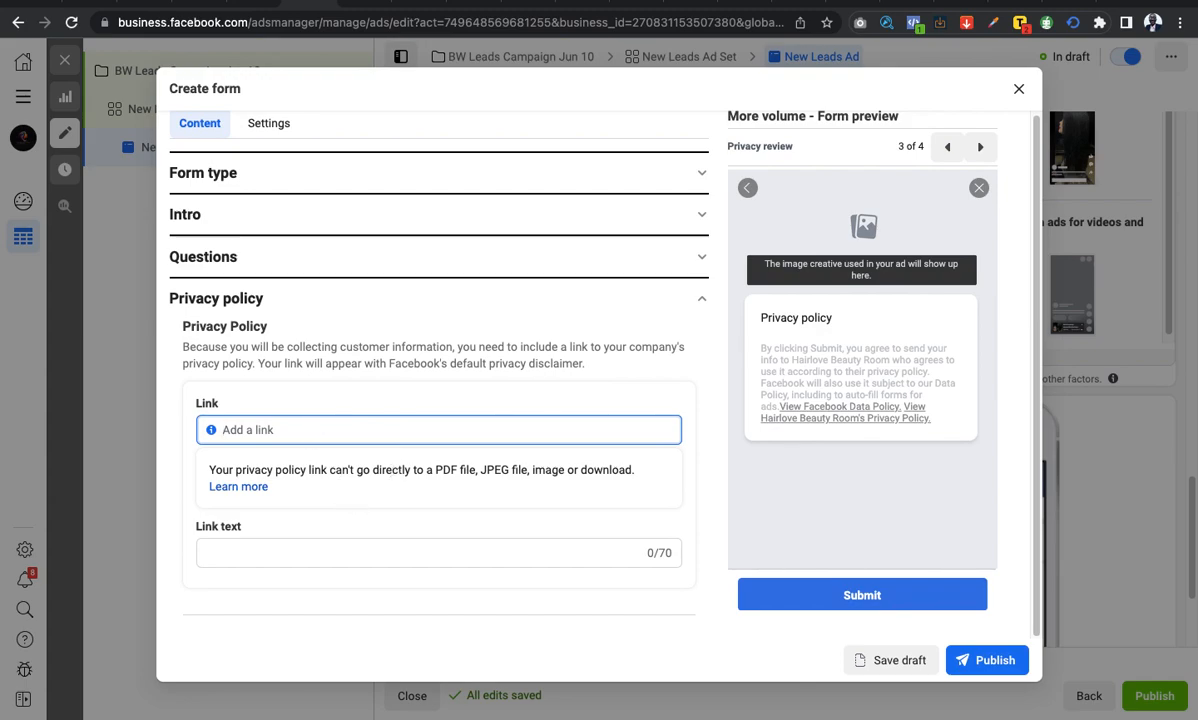
text(olusolad)
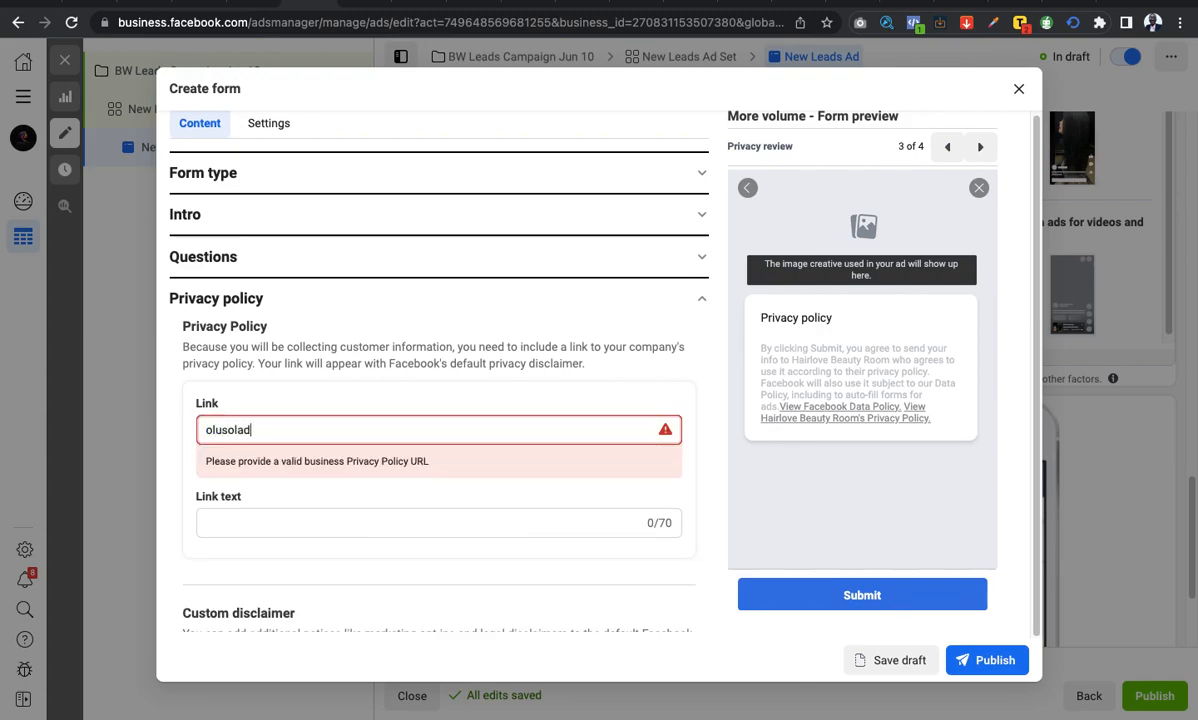
text(aniel.c)
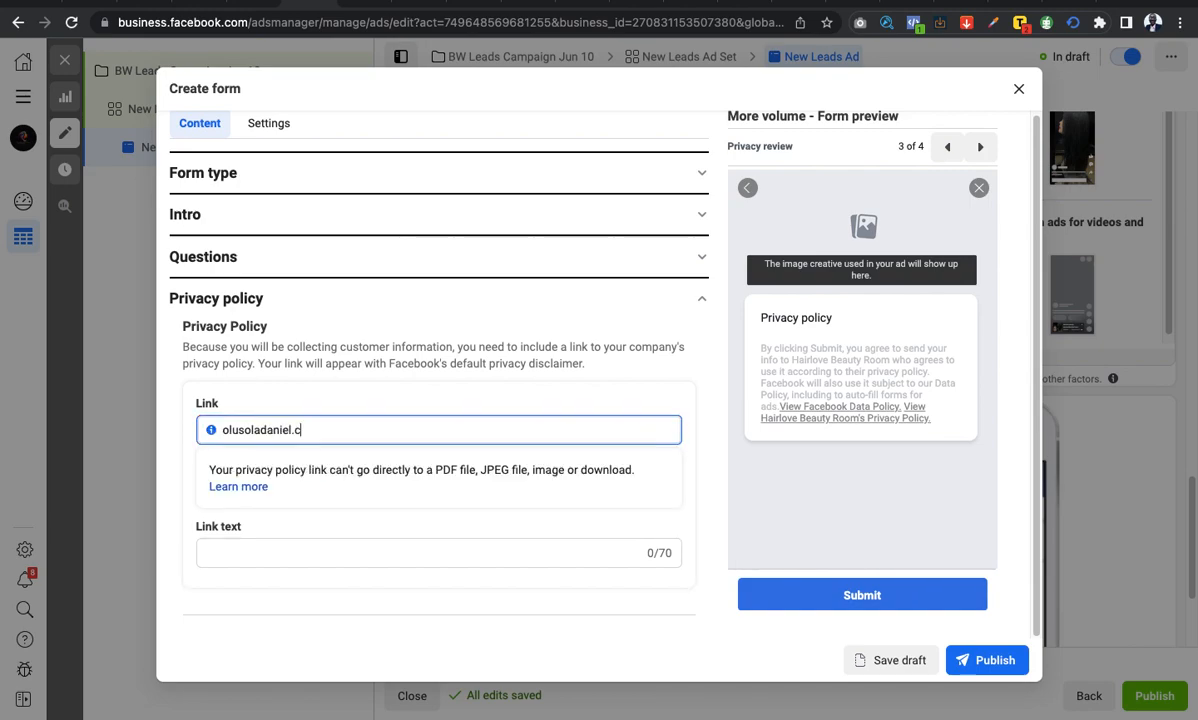
text(om/privacy)
click(162, 421)
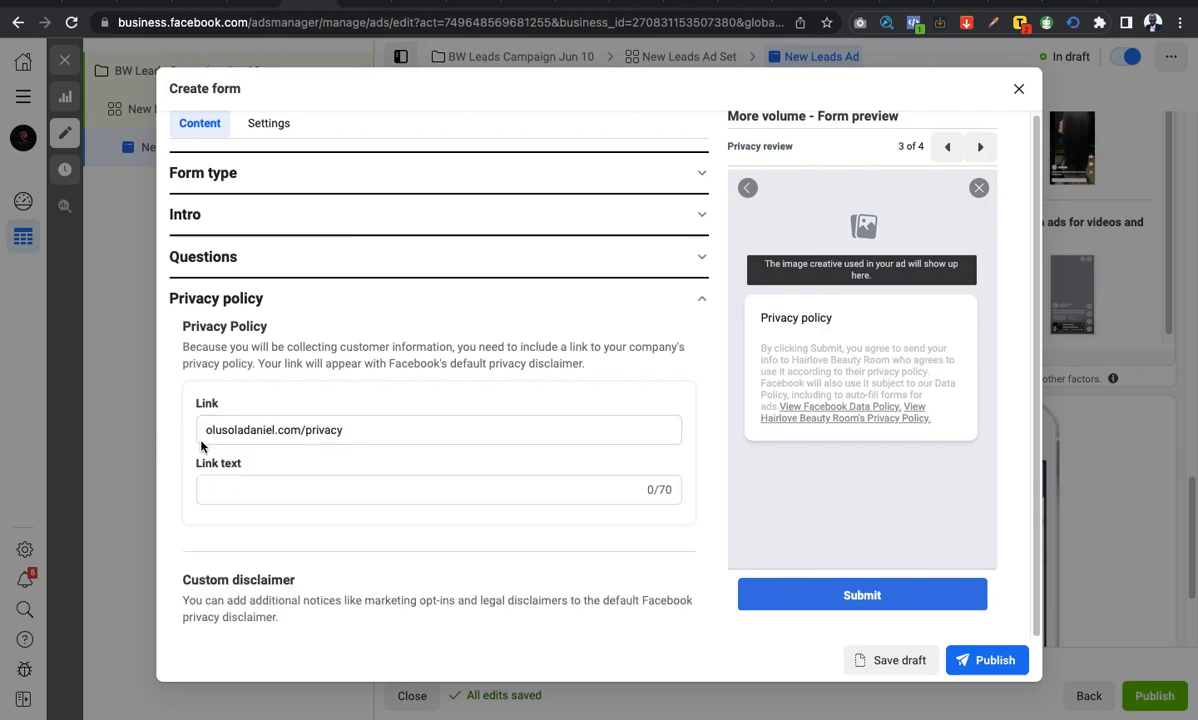
Set the privacy policy link text to "Privacy Policy" and open the form's Message for leads section.
click(321, 491)
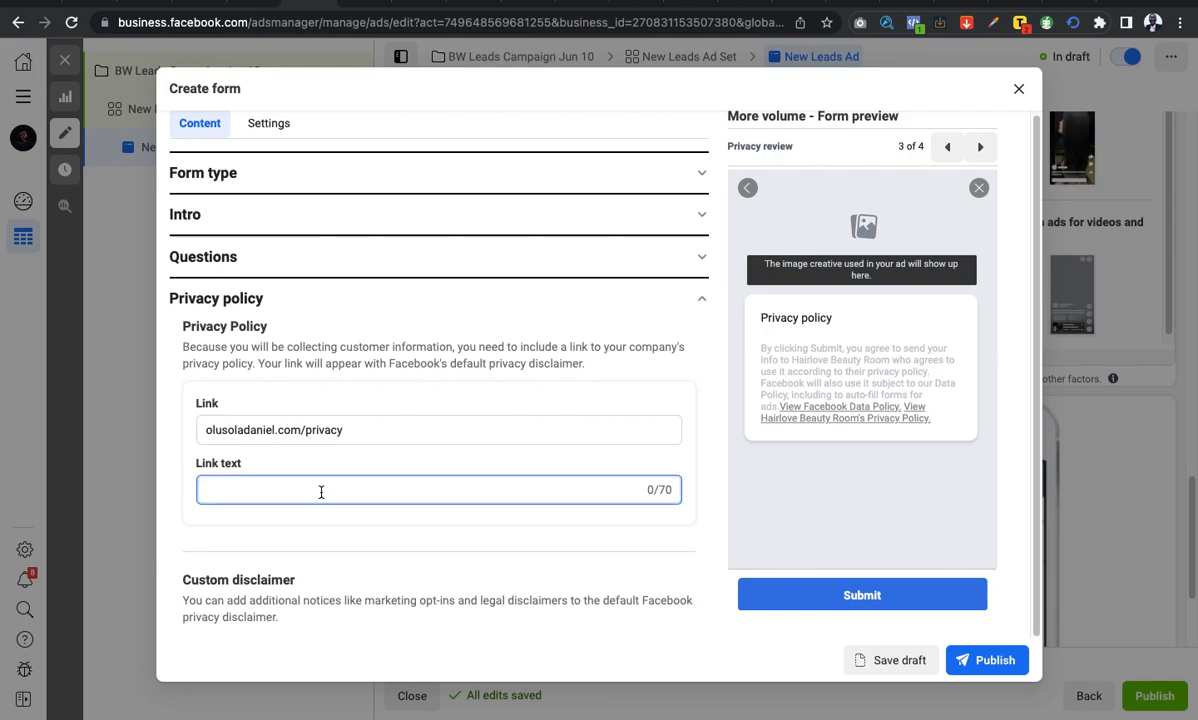
text(Privacy Policy)
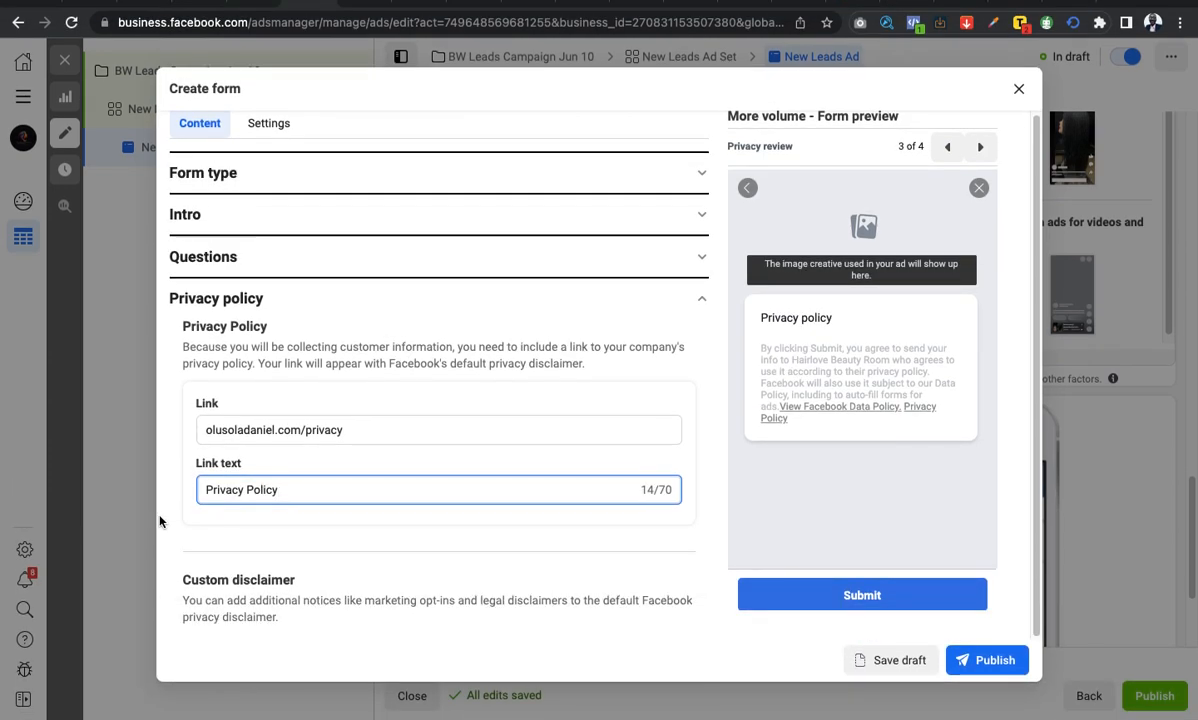
click(163, 533)
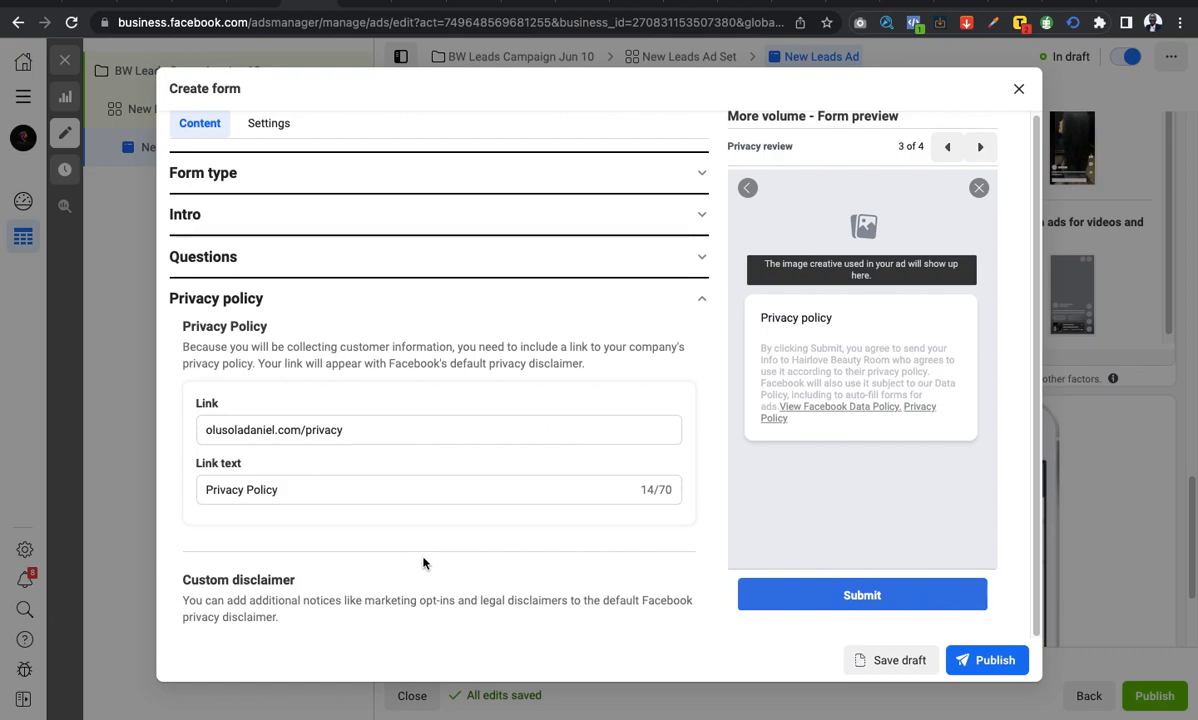
scroll(310, 508, down, 2)
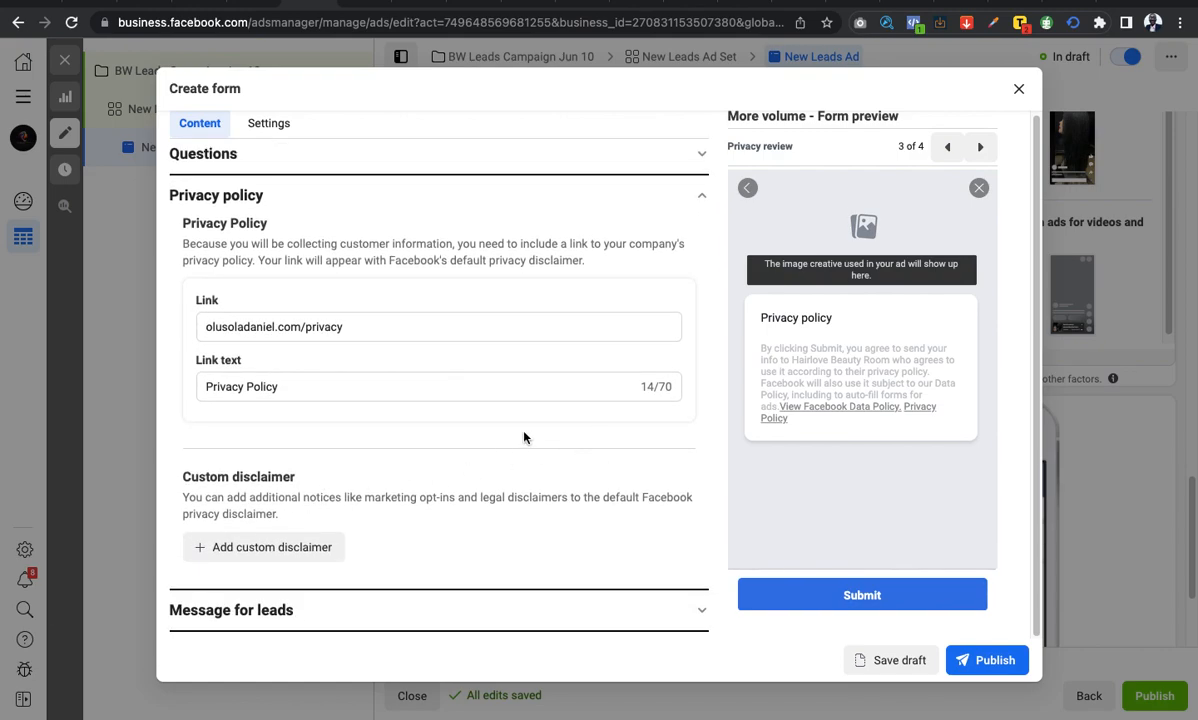
click(385, 607)
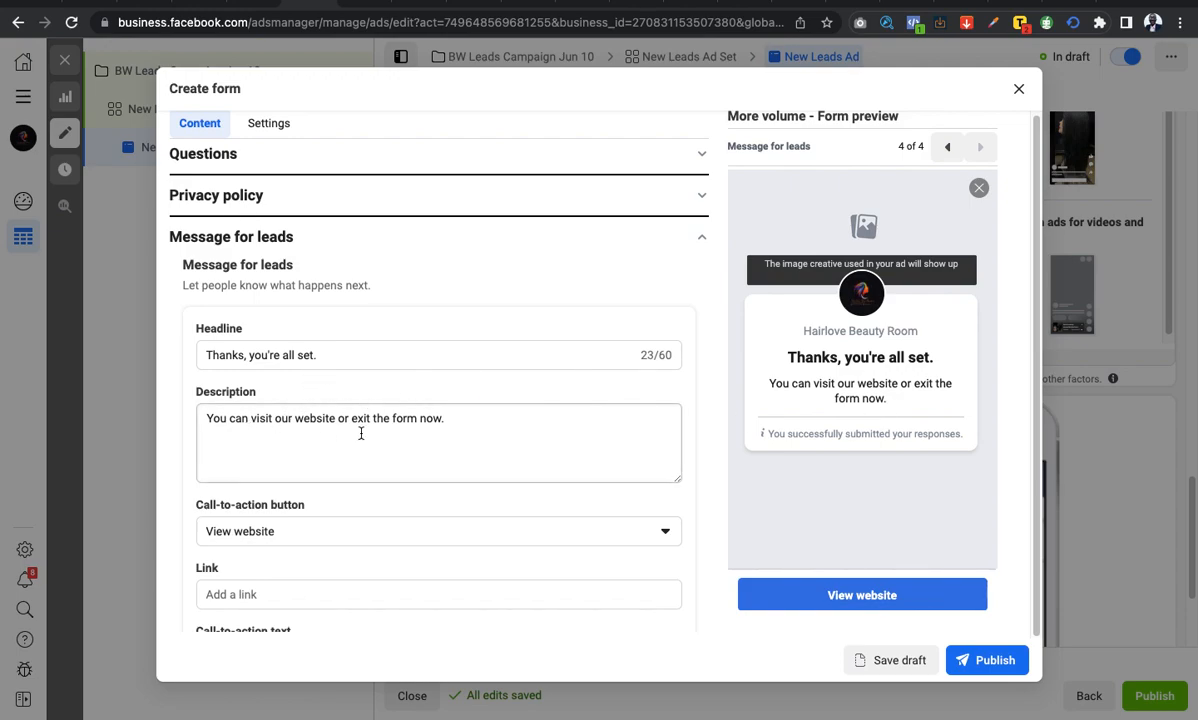
drag(450, 418, 237, 410)
mouse_move(531, 695)
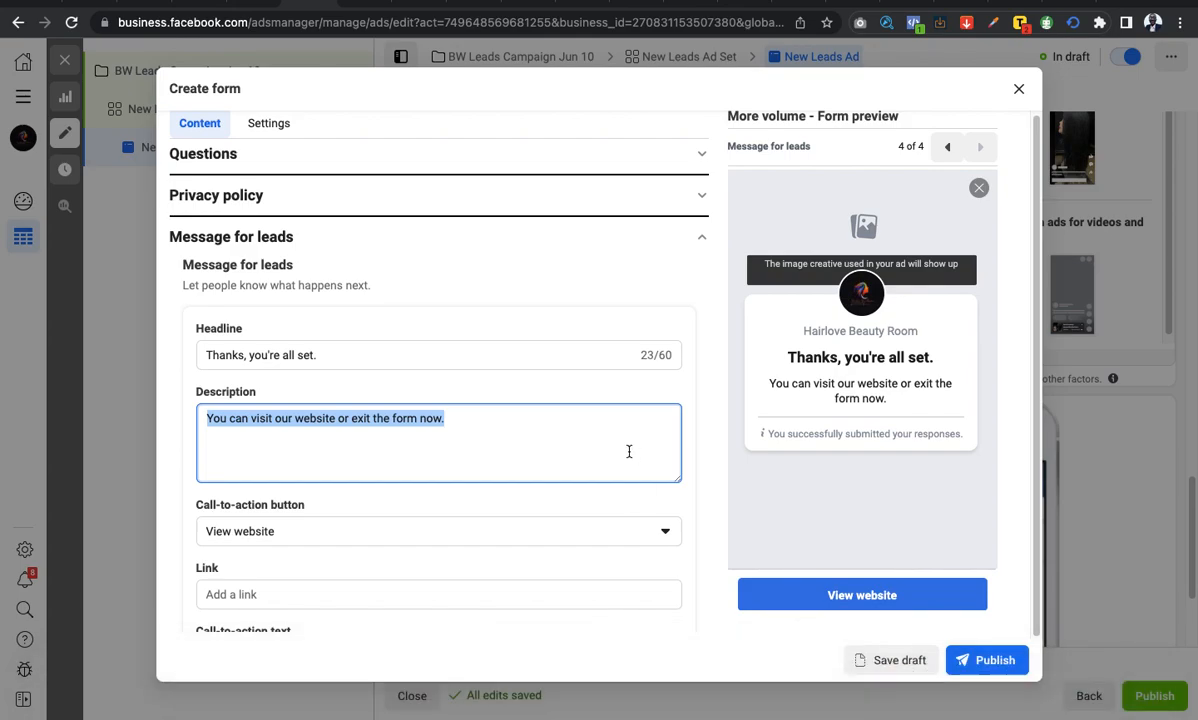
text(Kindl)
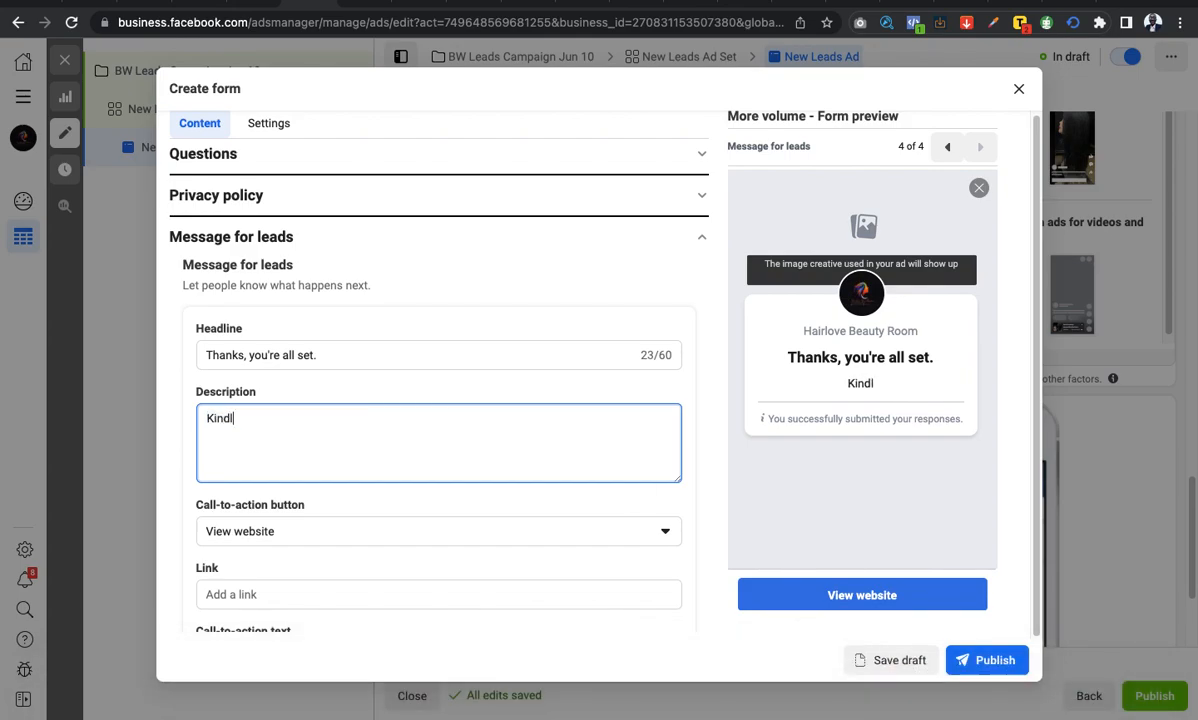
key(BackSpace)
key(BackSpace)
key(BackSpace)
key(super+z)
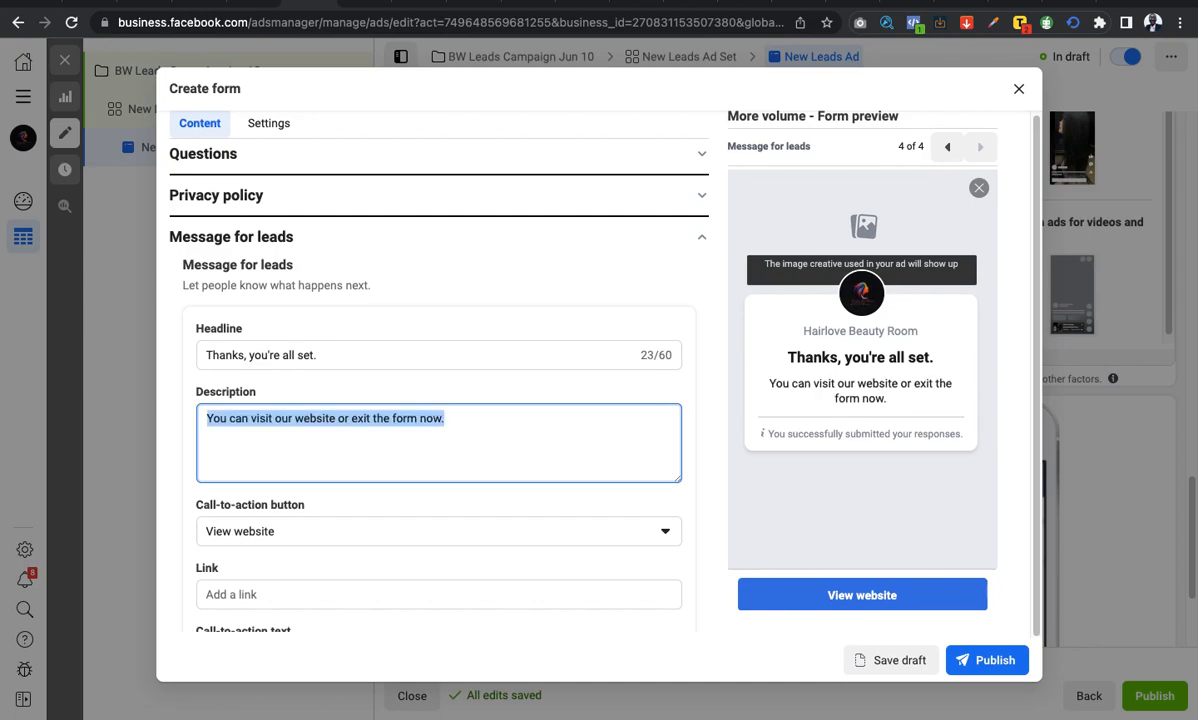
Replace the description in the message for leads with "Kindly click the button below to proceed".
triple_click(498, 420)
text(Kindly )
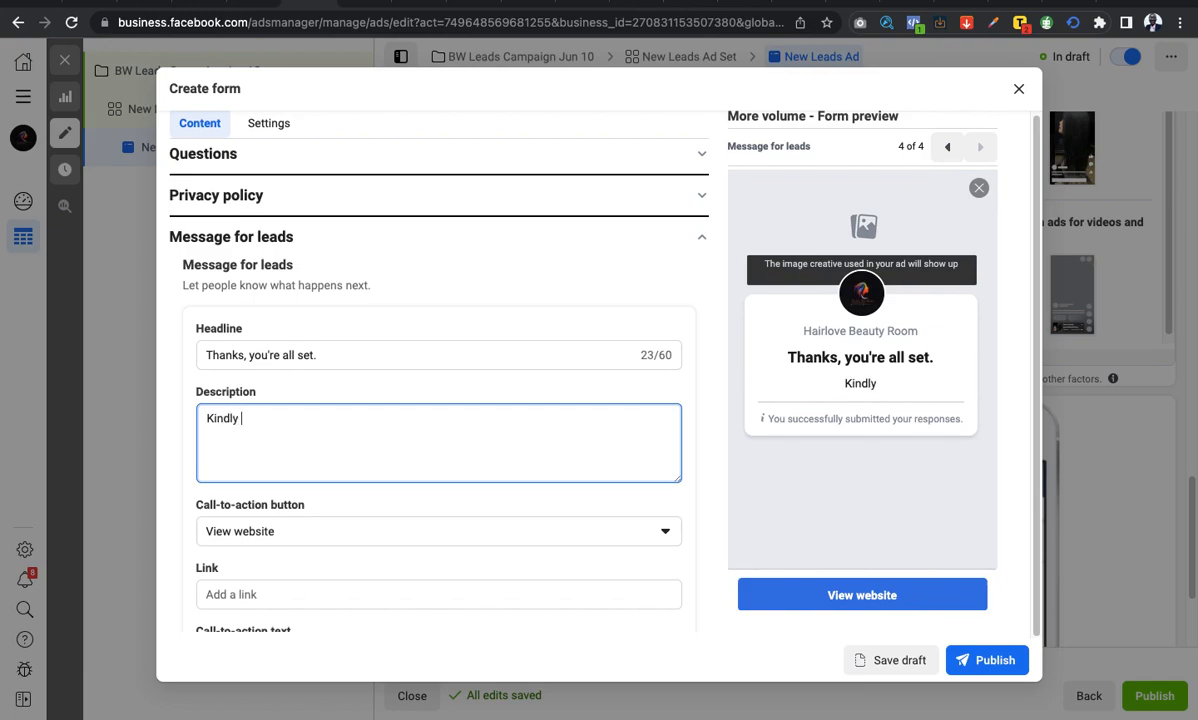
text(click th)
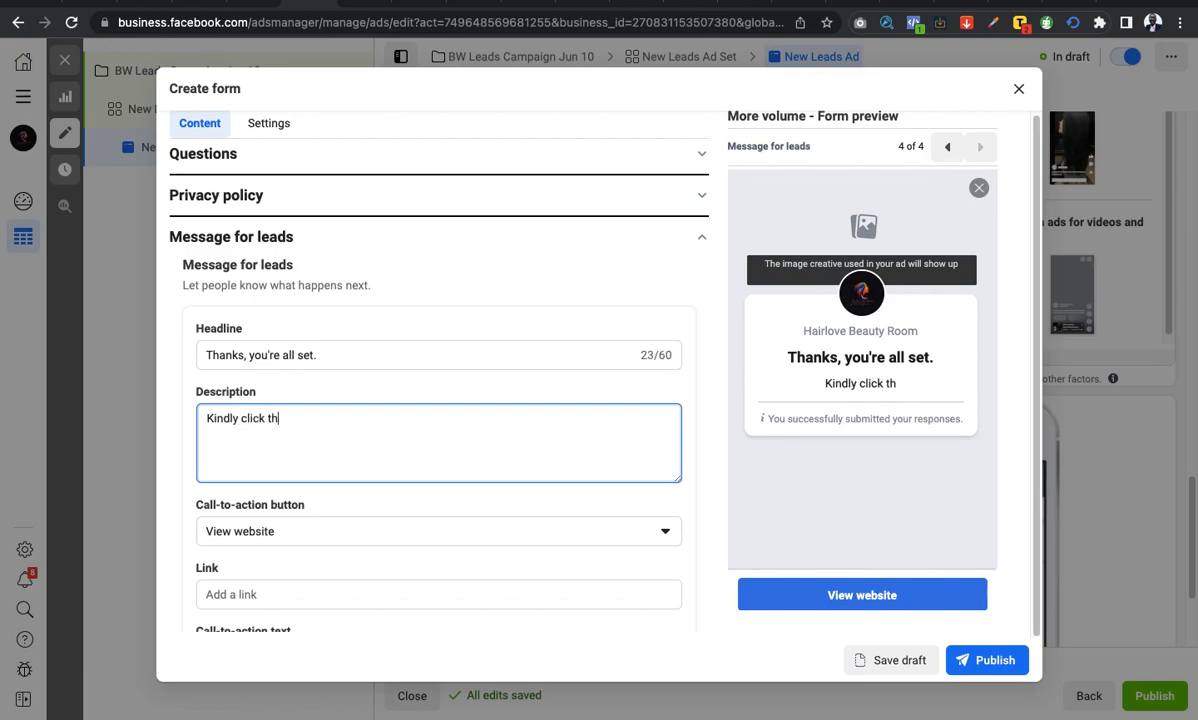
text(e bu)
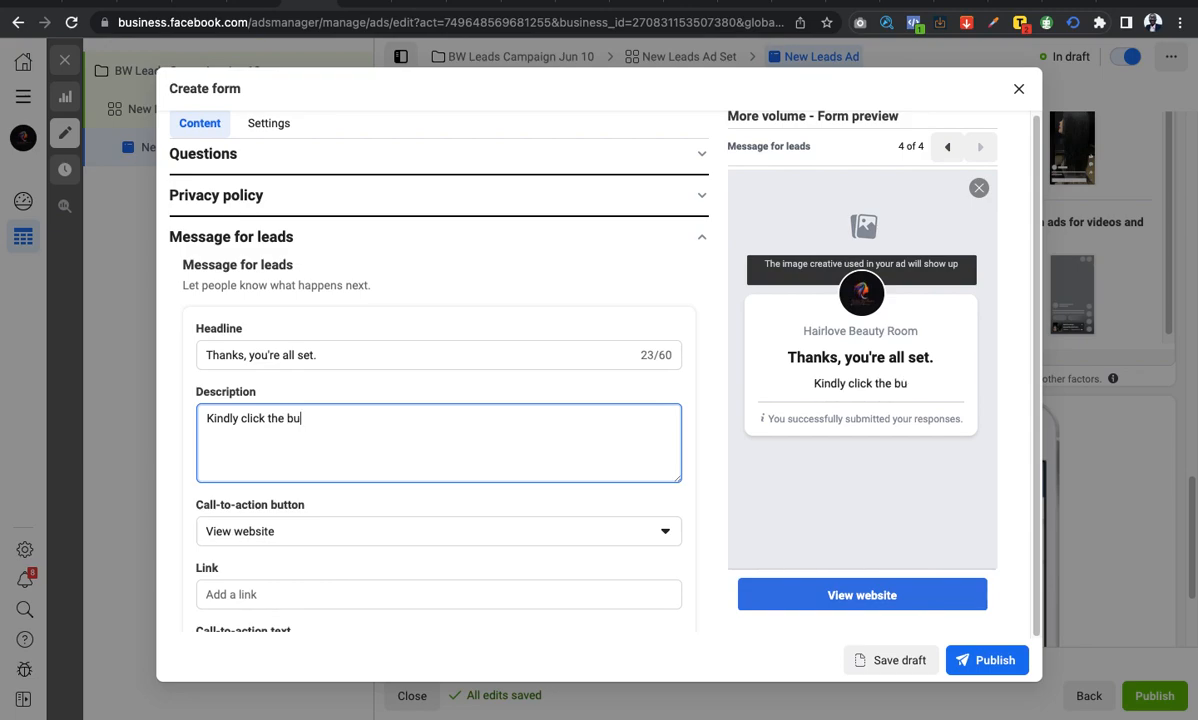
text(tton below )
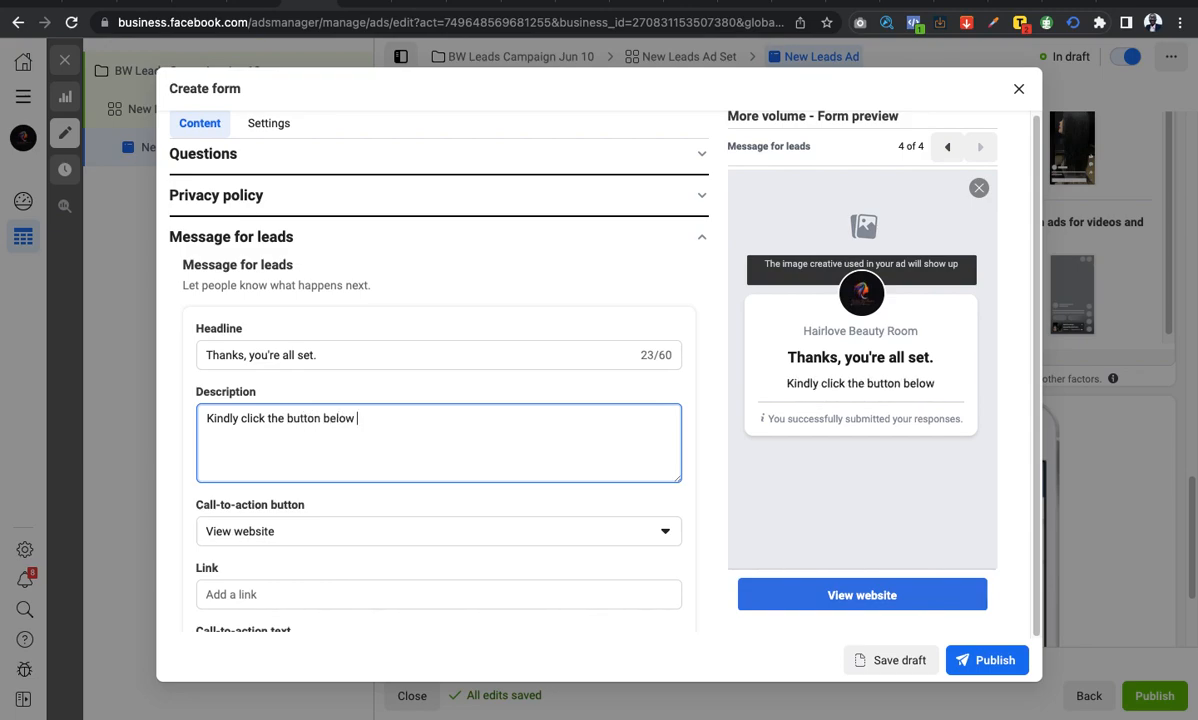
text(to proceed)
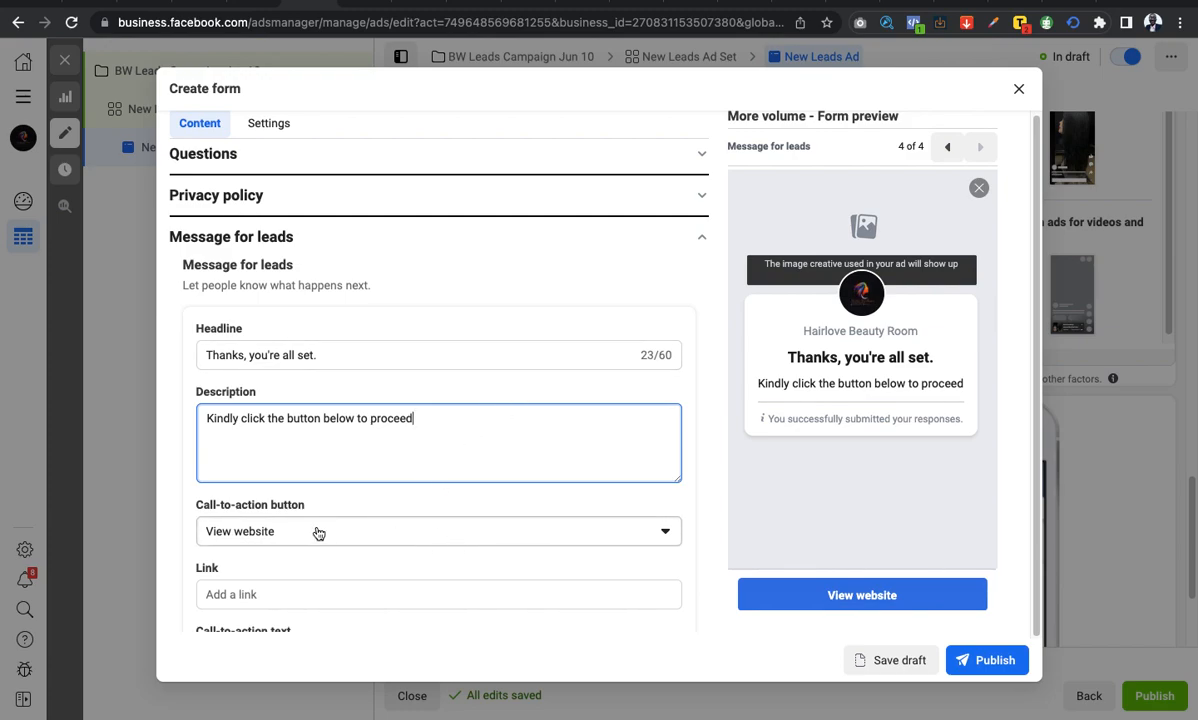
Review the call-to-action button options in the message for leads, keeping View website.
click(406, 532)
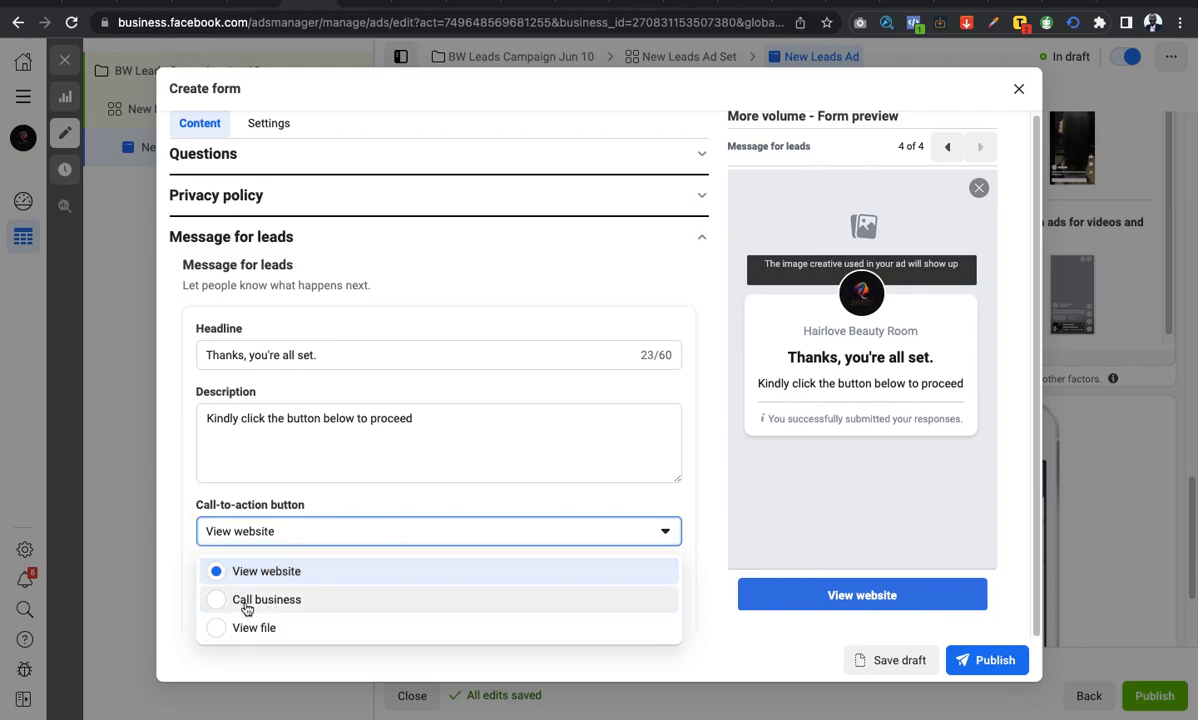
click(170, 557)
scroll(350, 551, down, 1)
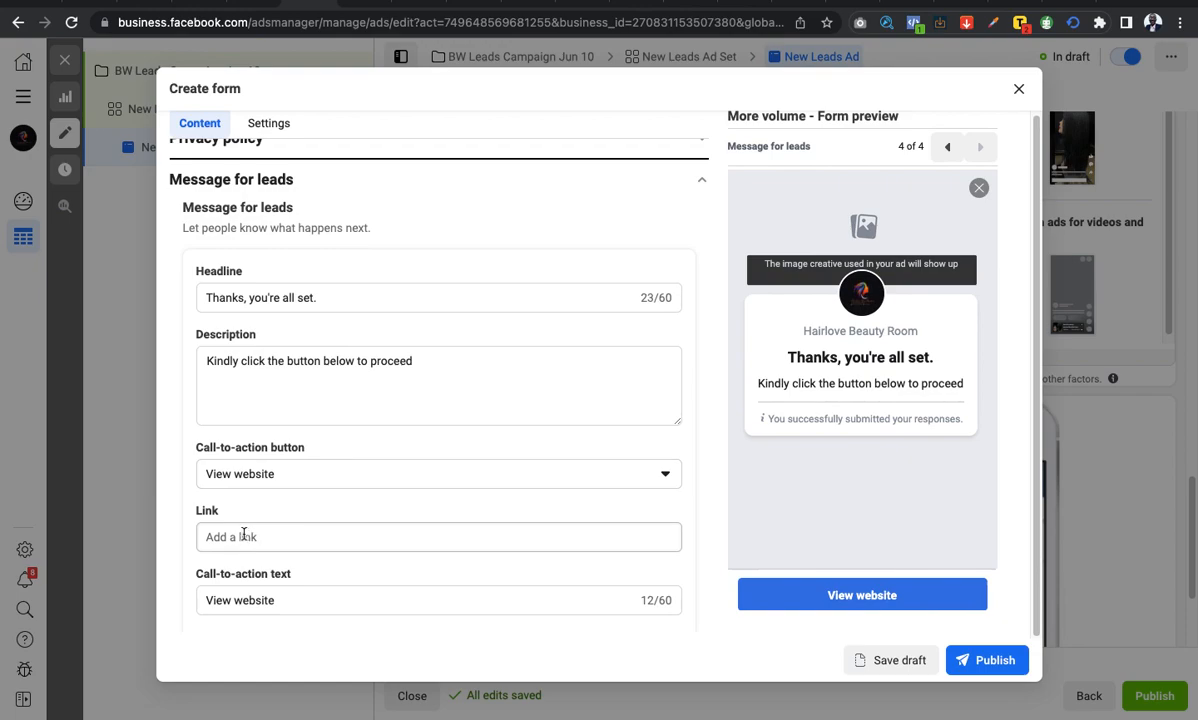
scroll(307, 538, down, 1)
scroll(318, 503, down, 1)
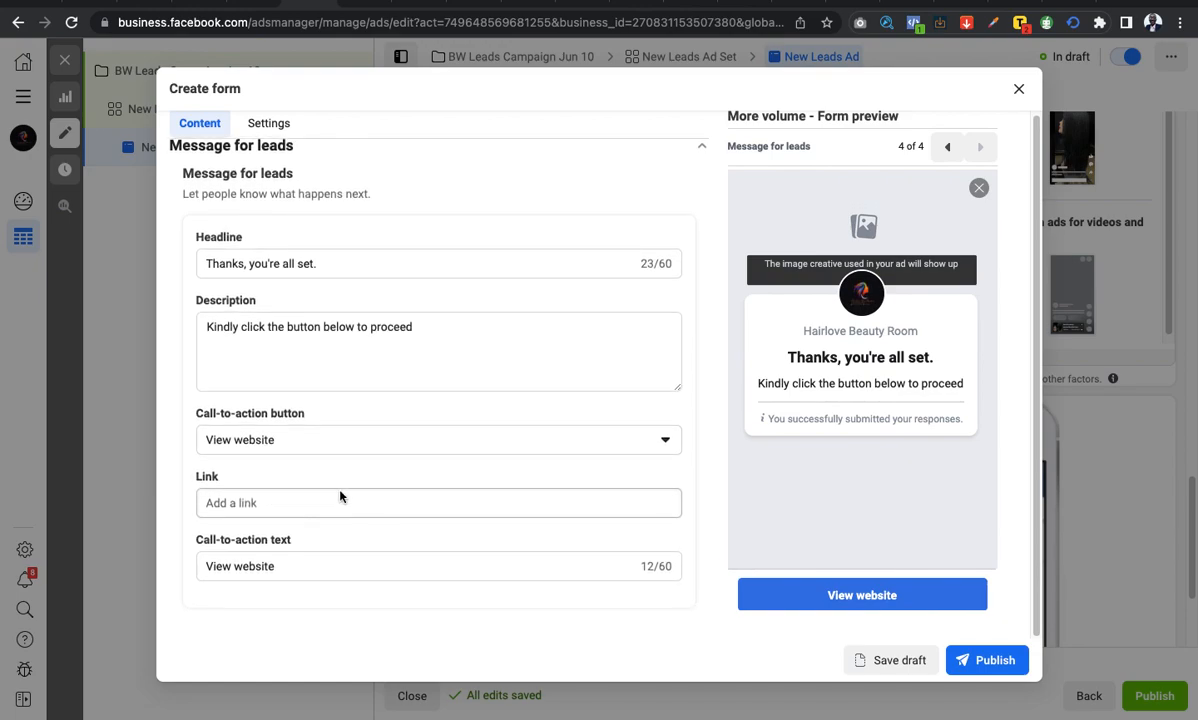
Enter the business website's domain as the call-to-action link, keep the View website text, and try to publish the form.
click(342, 499)
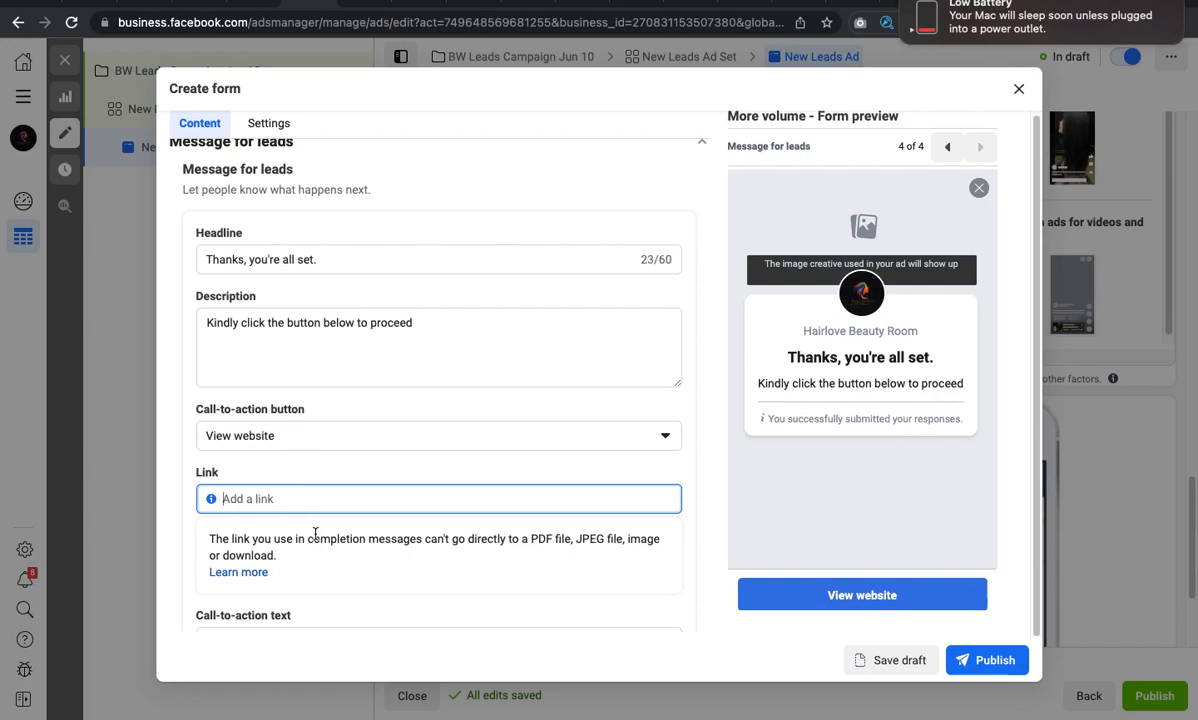
mouse_move(600, 2)
scroll(400, 560, down, 1)
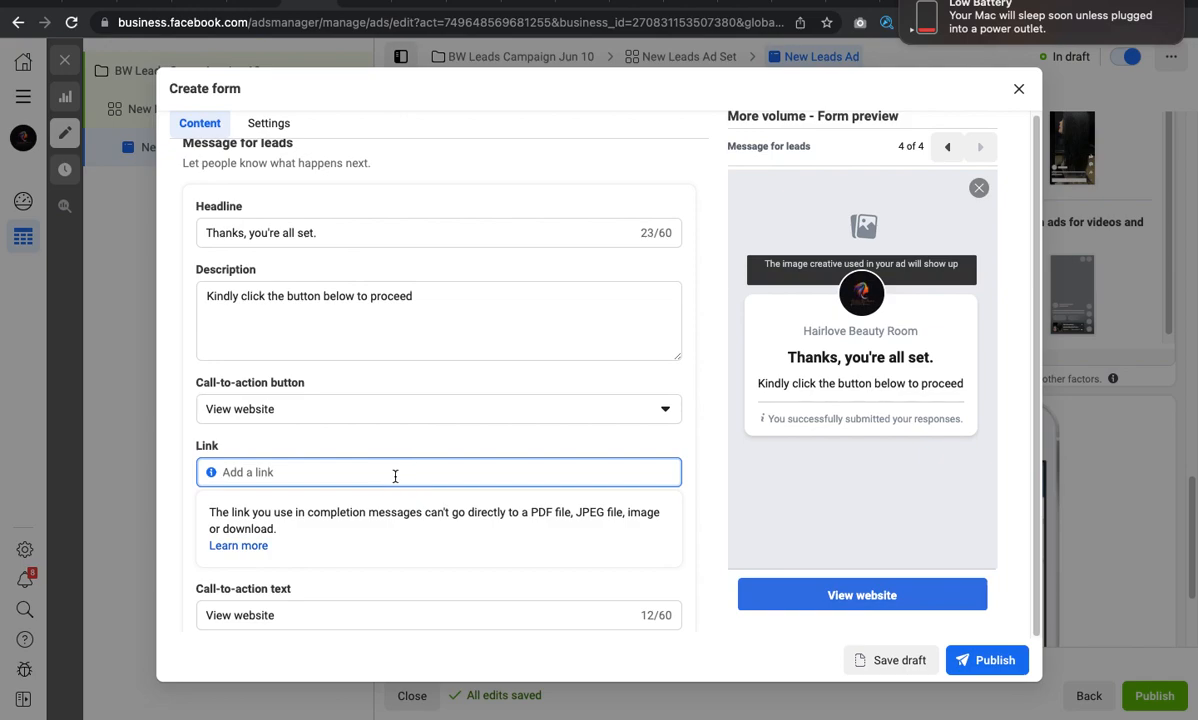
text(olusoladaniel)
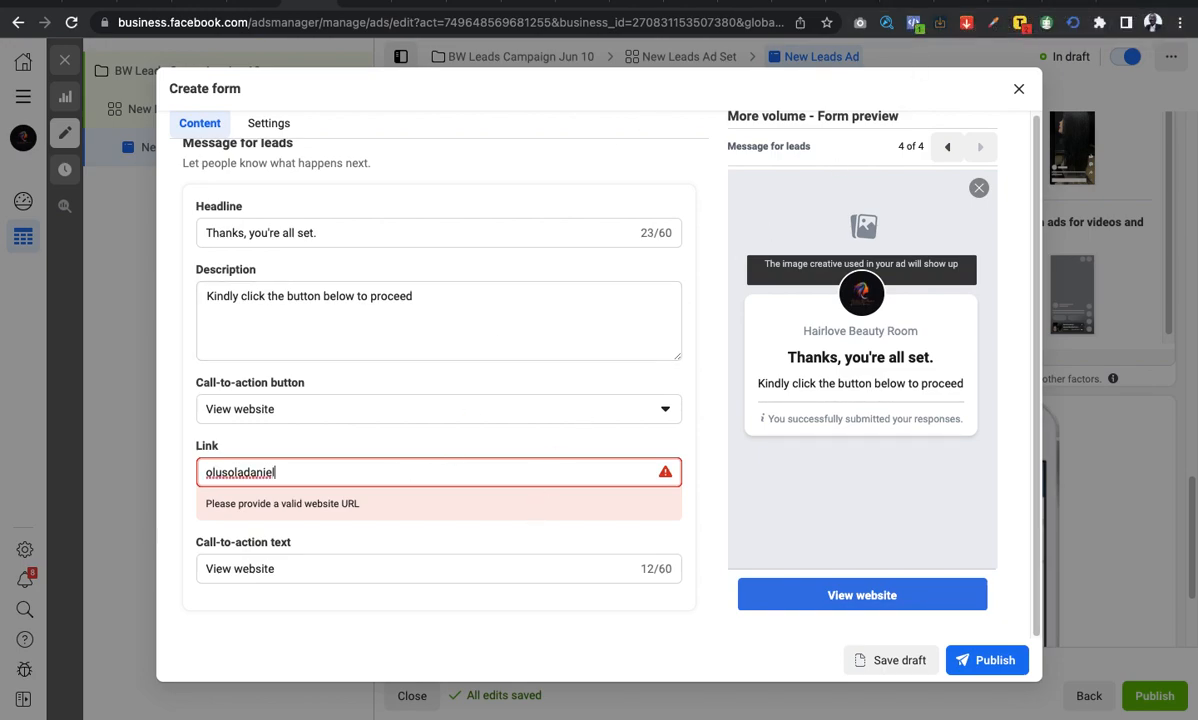
text(.com)
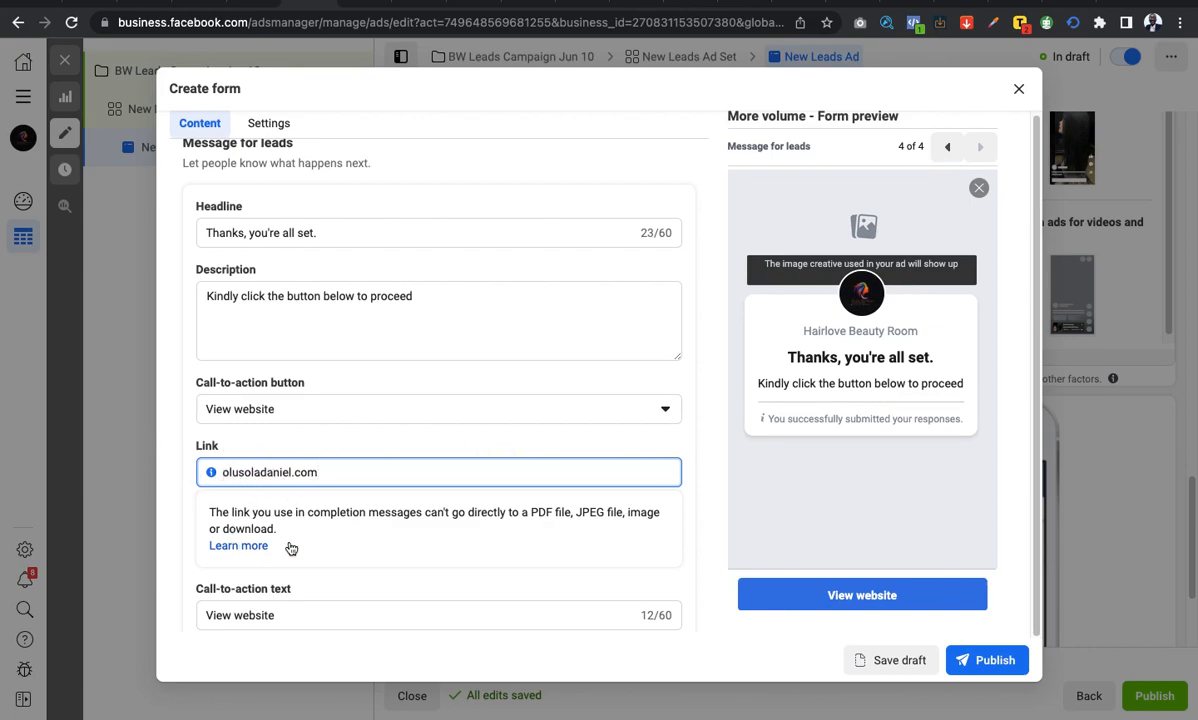
scroll(340, 540, down, 1)
scroll(351, 542, down, 1)
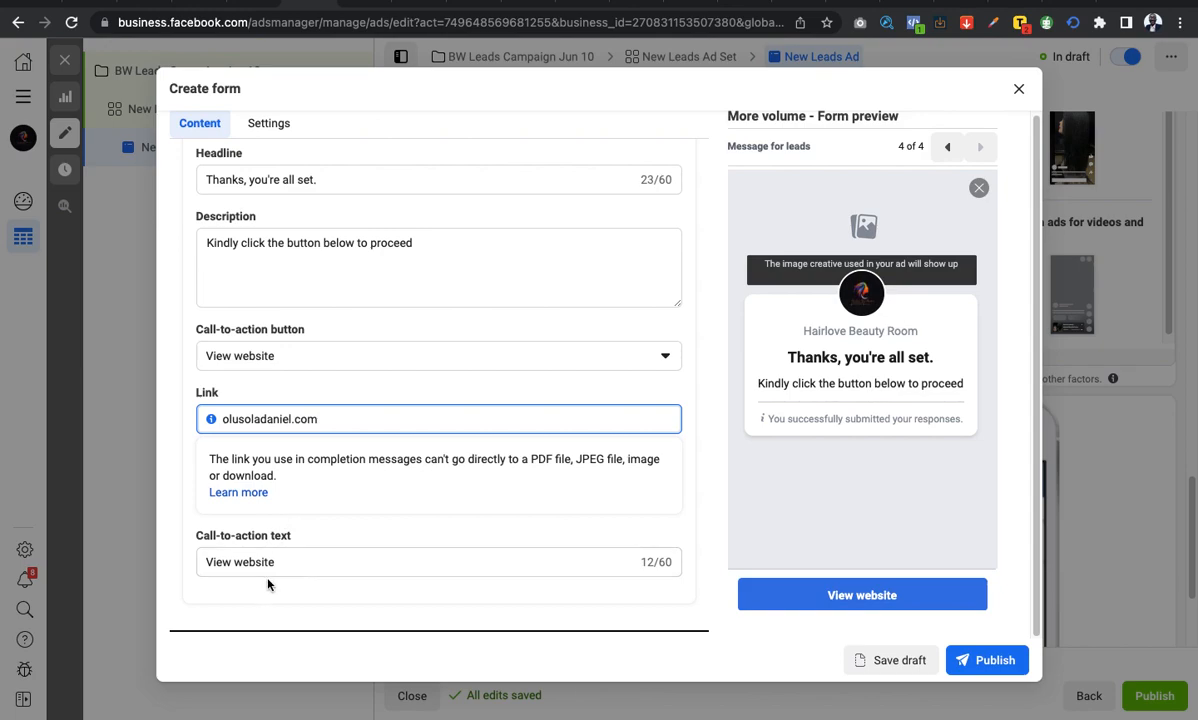
click(440, 558)
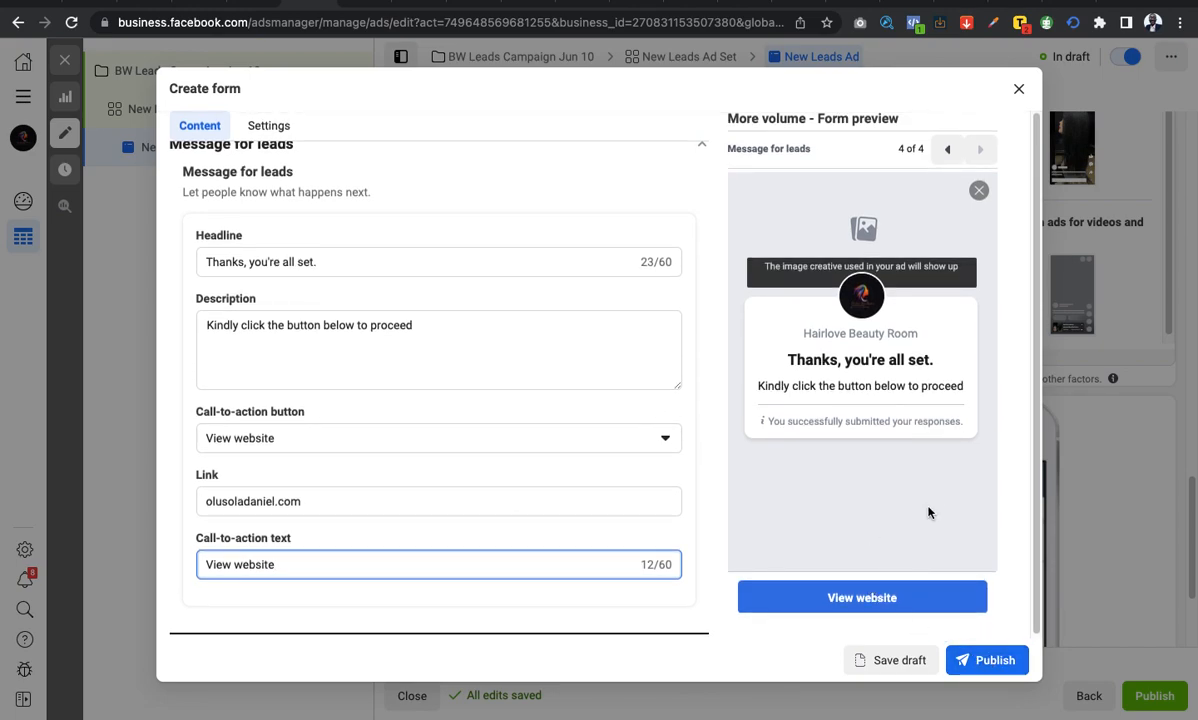
click(1012, 661)
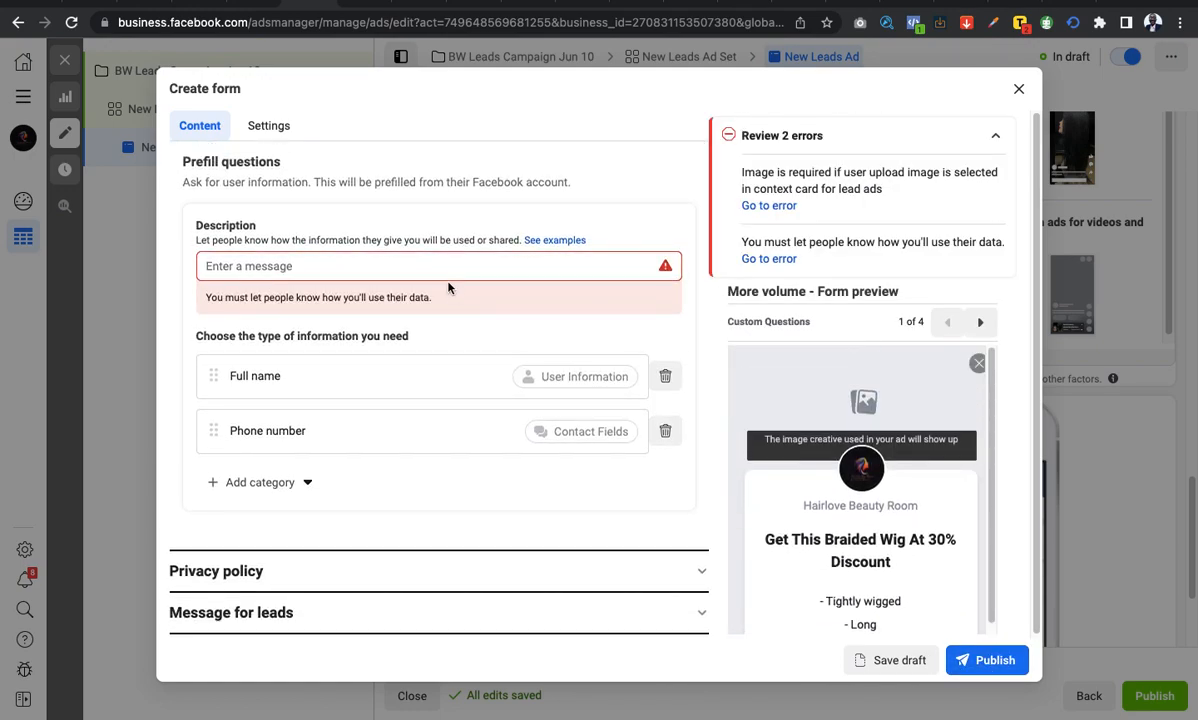
Set the prefill questions description to "Kindly input your contact details below".
scroll(366, 356, up, 3)
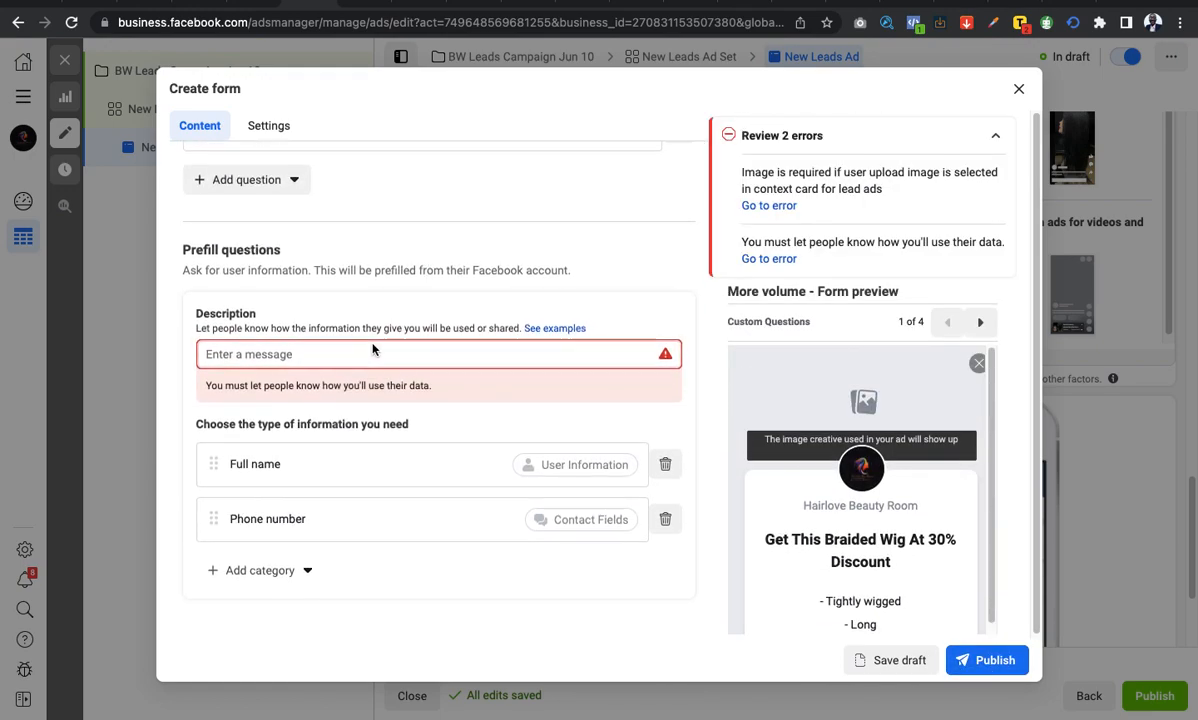
click(457, 388)
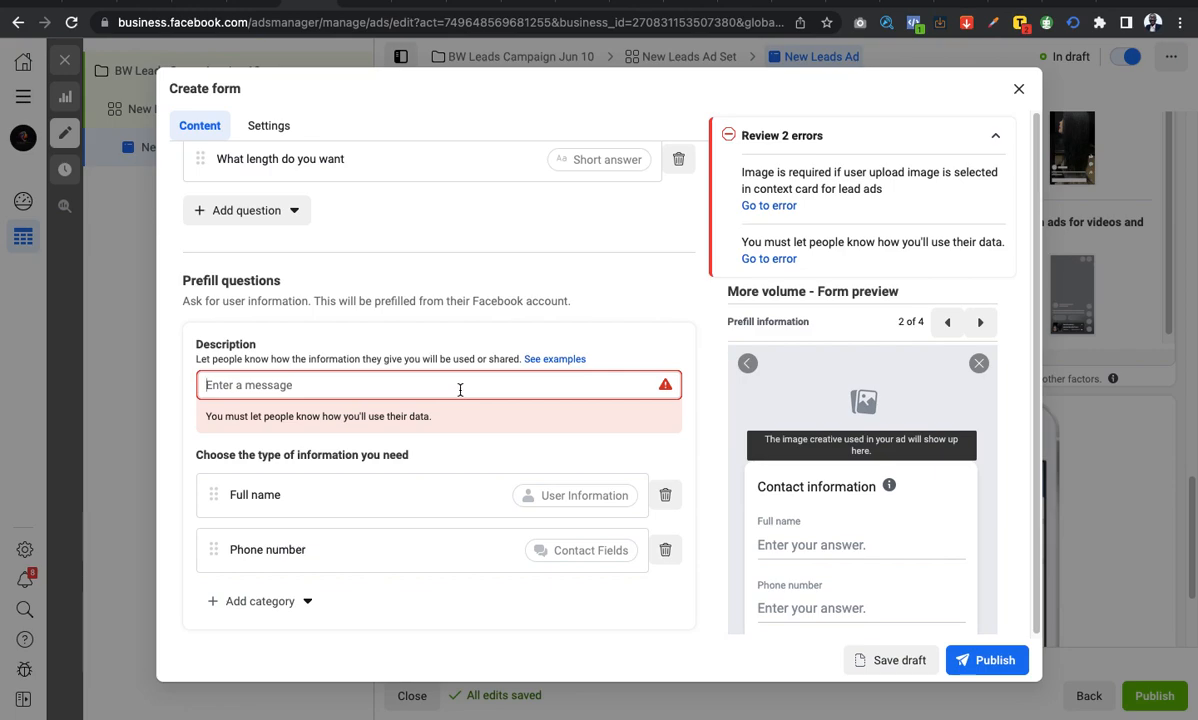
text(Kindl)
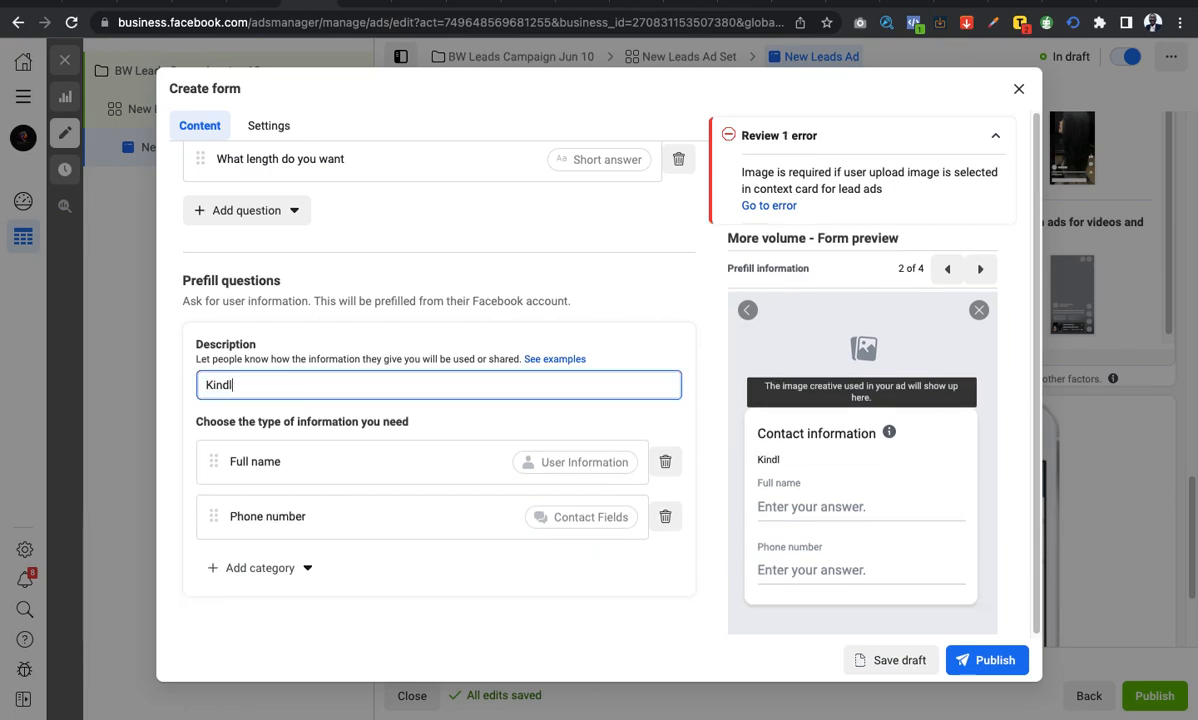
text(y input your c)
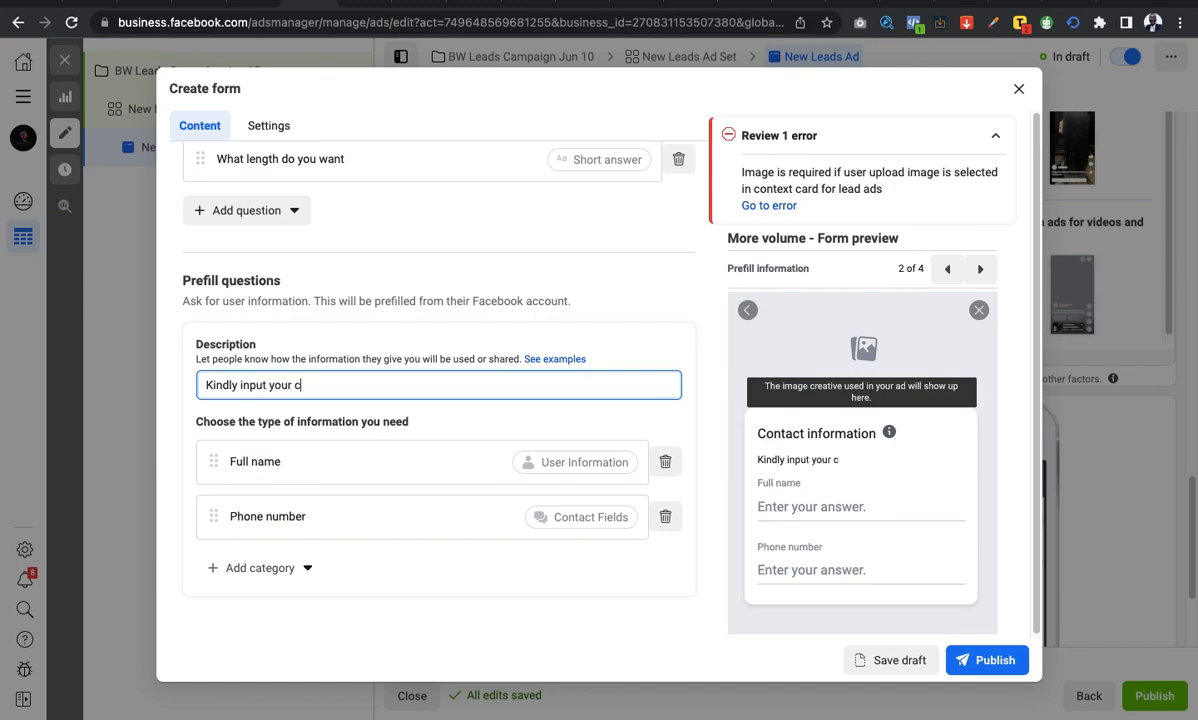
text(ontact deta)
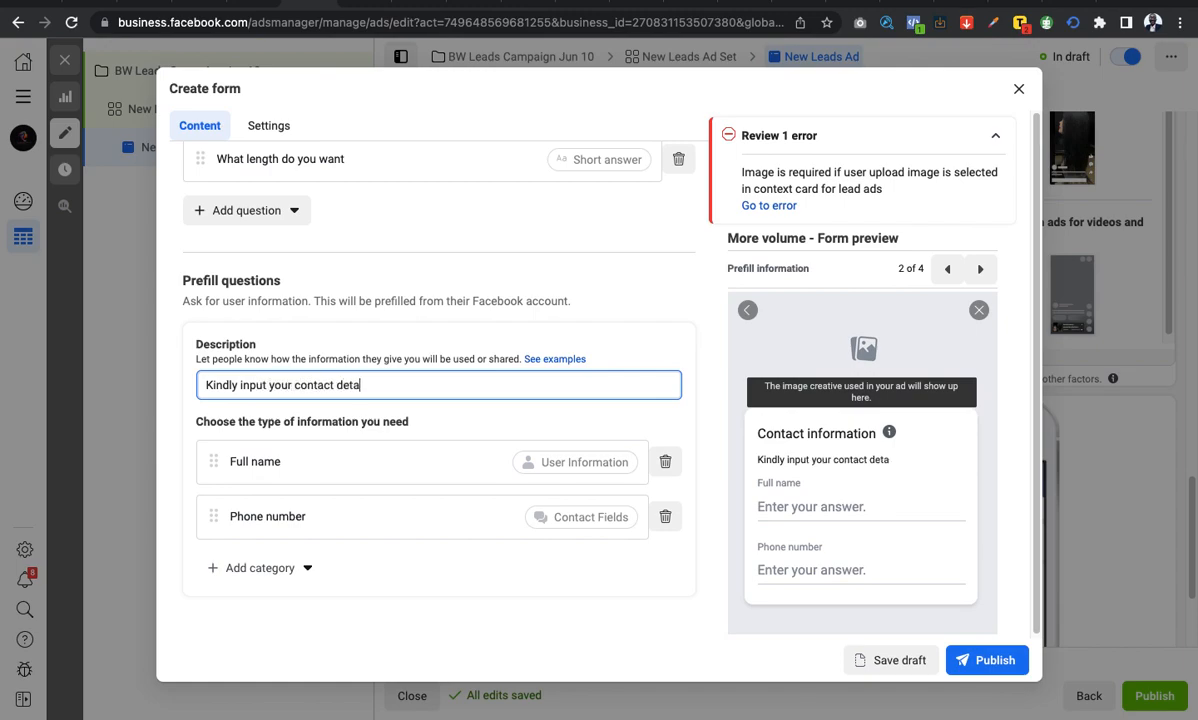
text(ils below)
click(612, 245)
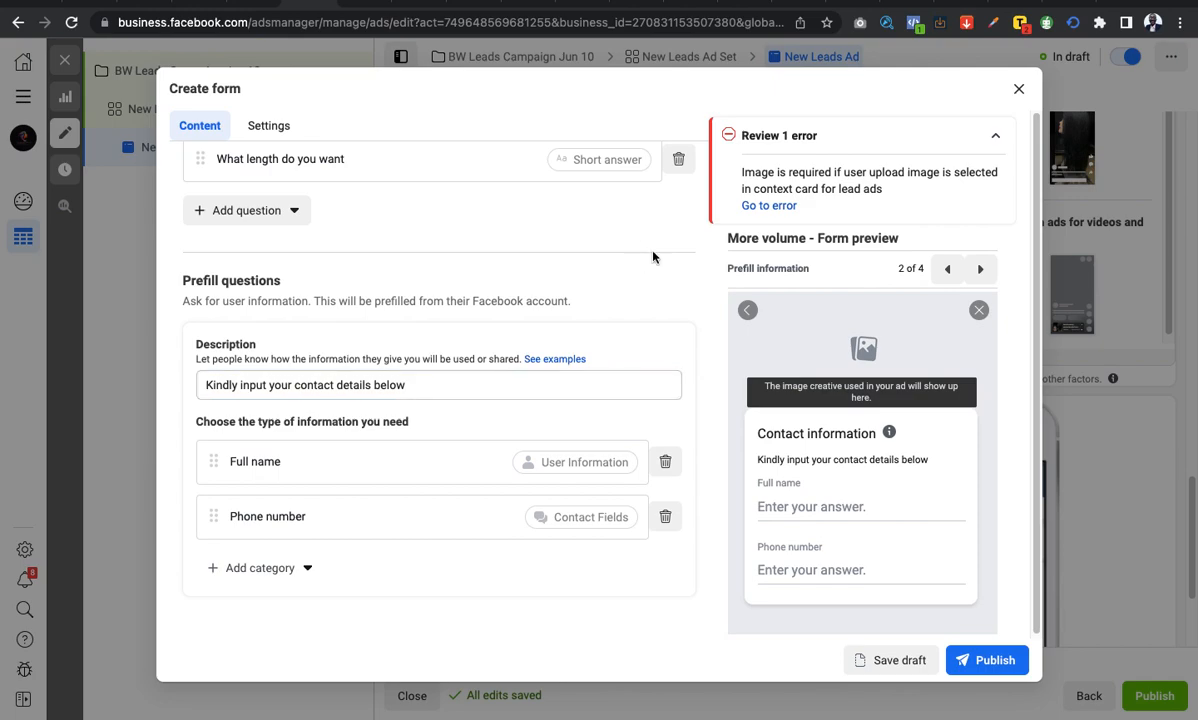
click(995, 136)
scroll(480, 252, up, 15)
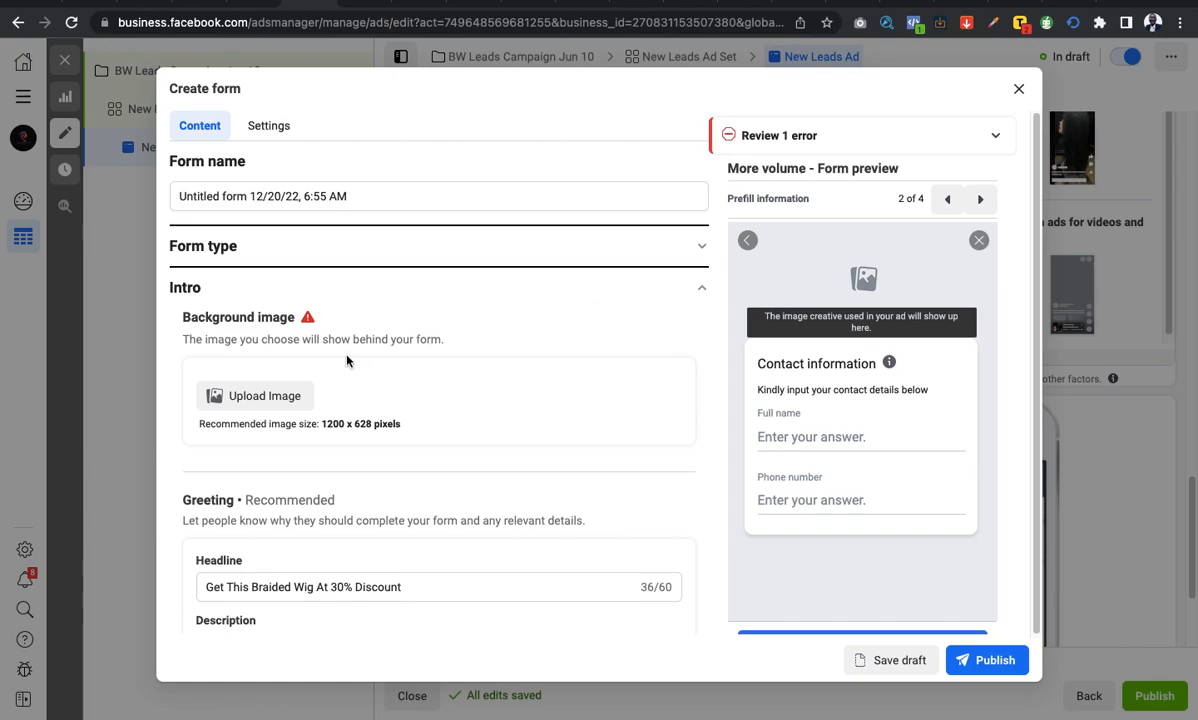
click(271, 405)
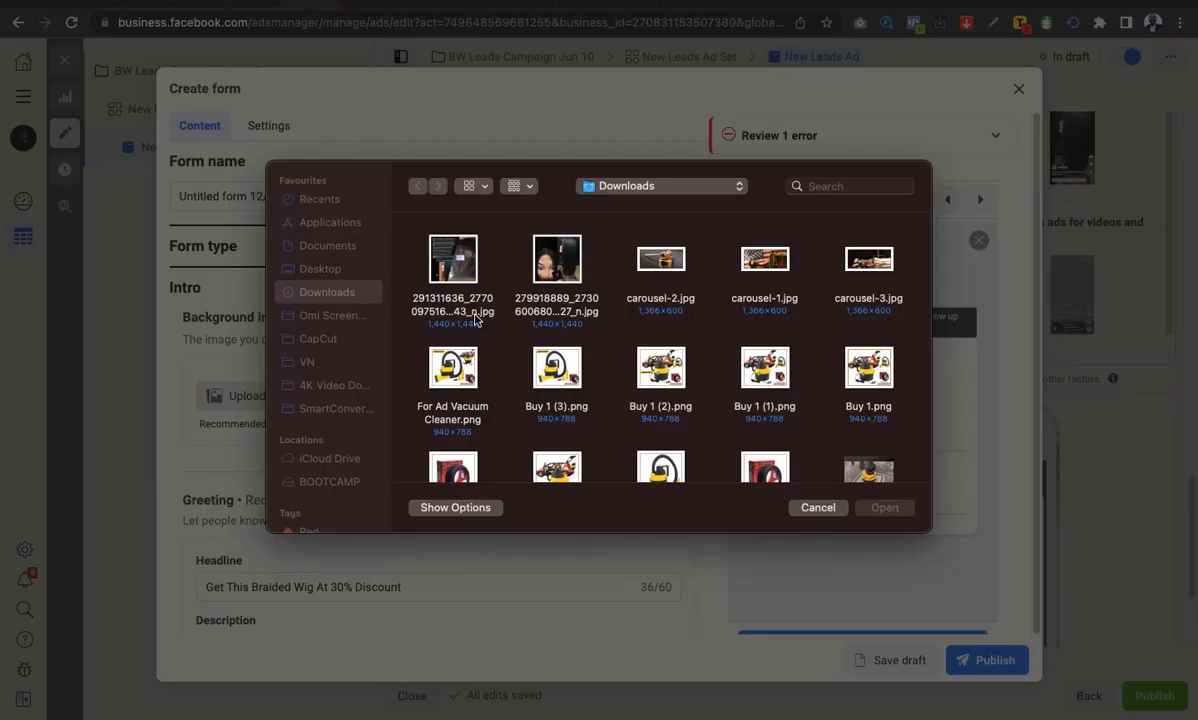
click(451, 278)
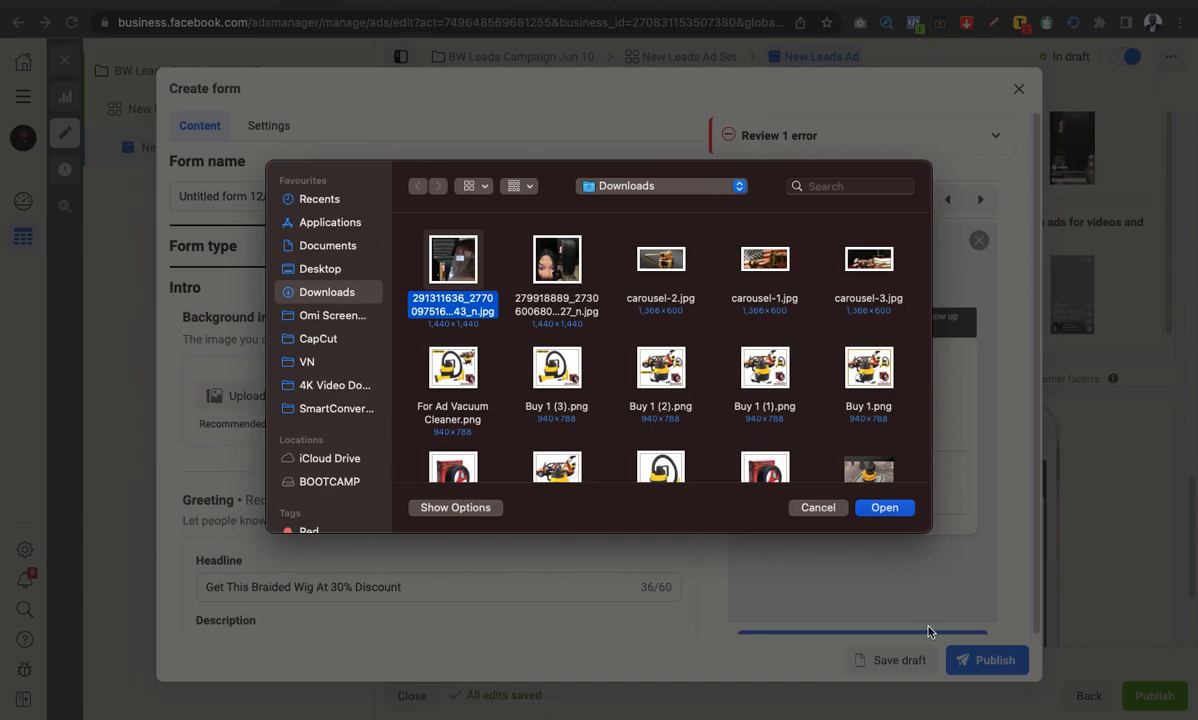
click(883, 507)
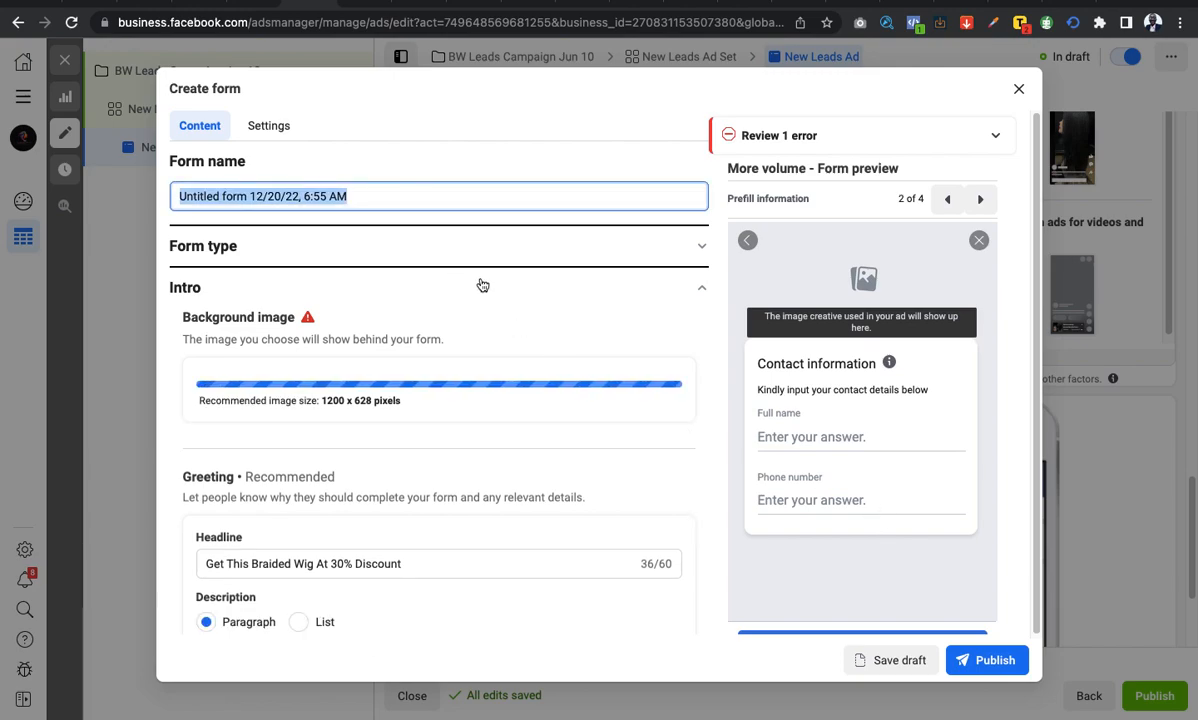
Check the form's language and sharing settings, and look over its intro, questions and prefill content.
click(269, 126)
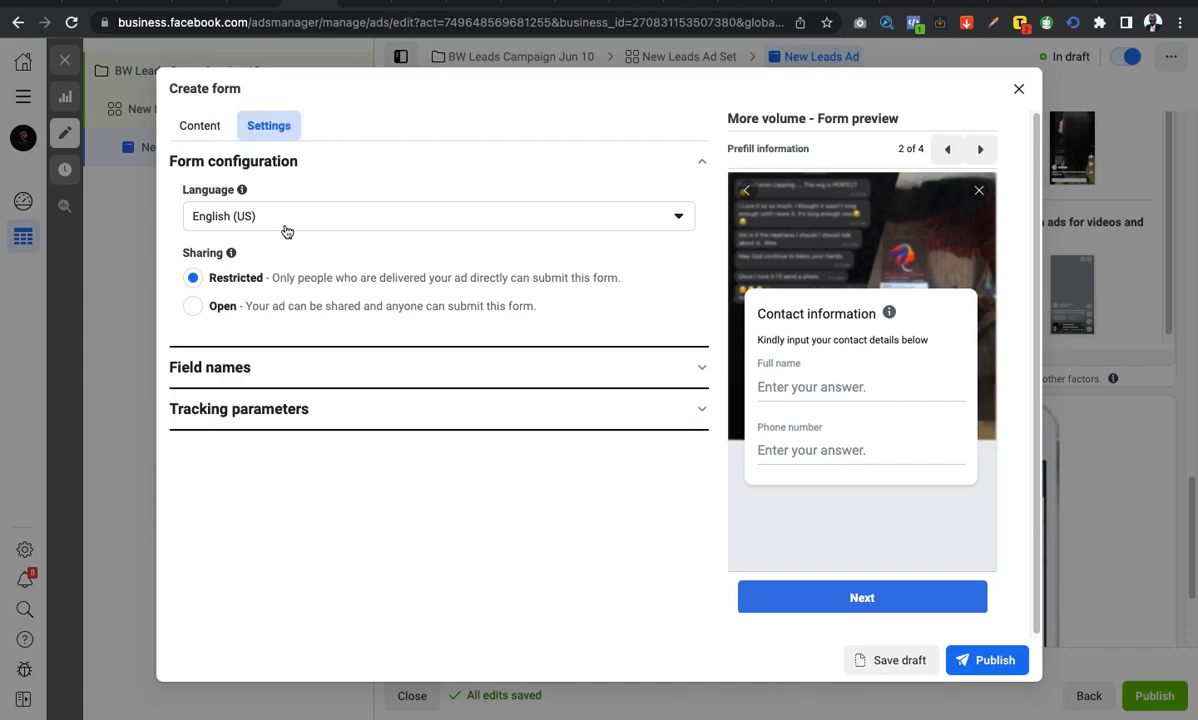
click(214, 130)
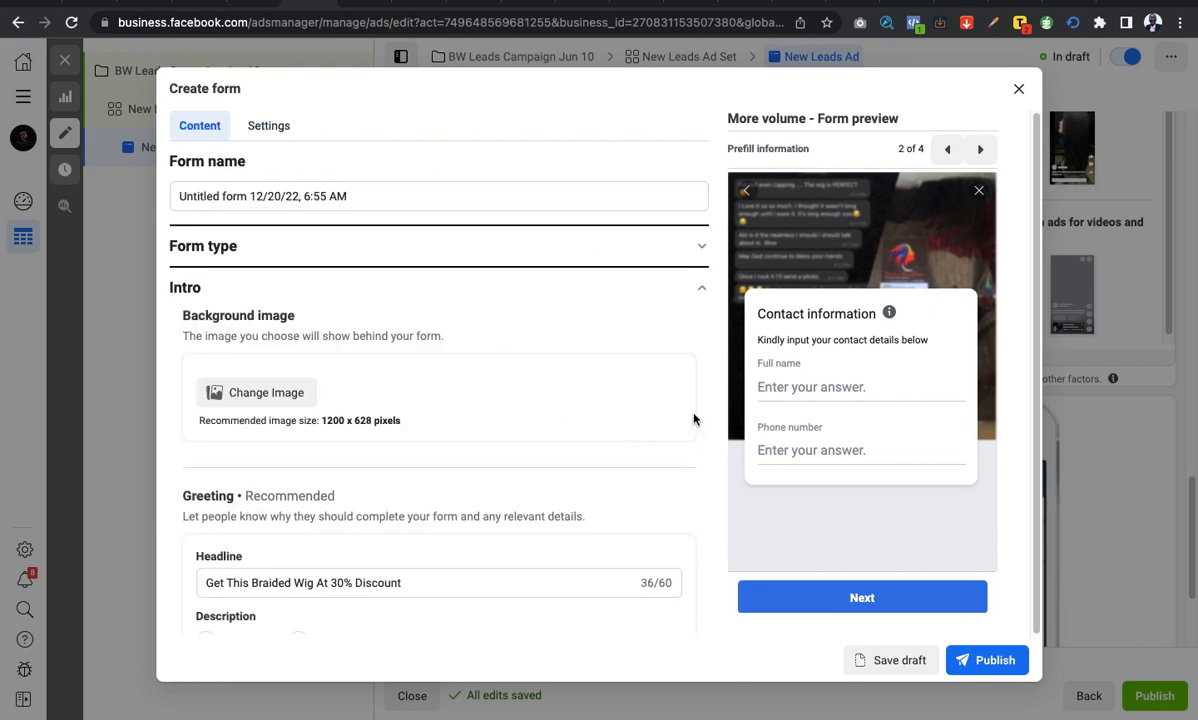
scroll(692, 420, down, 1)
scroll(858, 464, down, 2)
scroll(576, 435, down, 5)
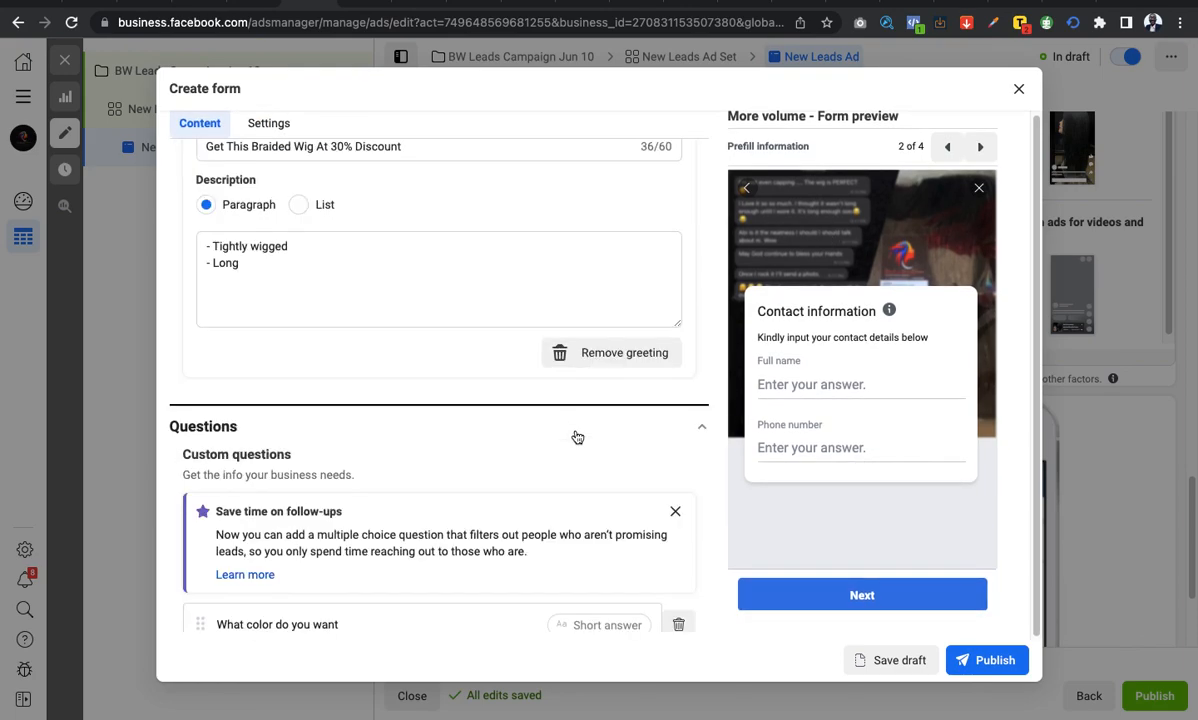
scroll(600, 430, down, 5)
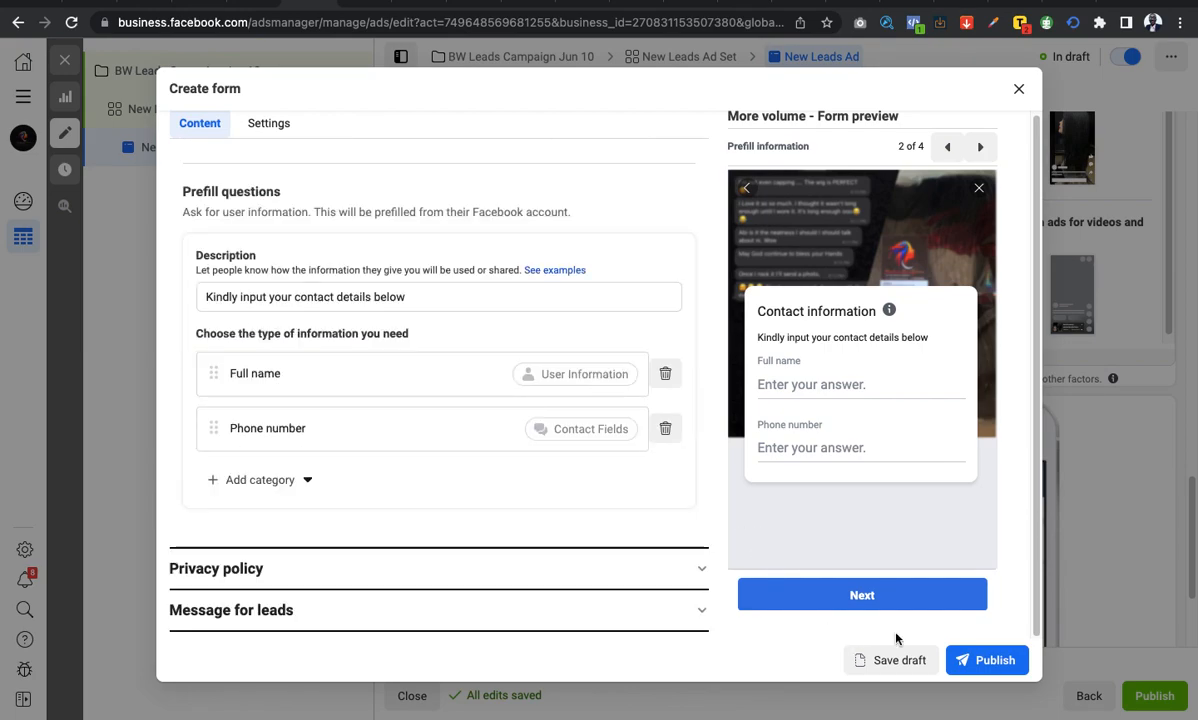
Page through the form preview from the message for leads back to the custom questions and publish the form.
click(984, 148)
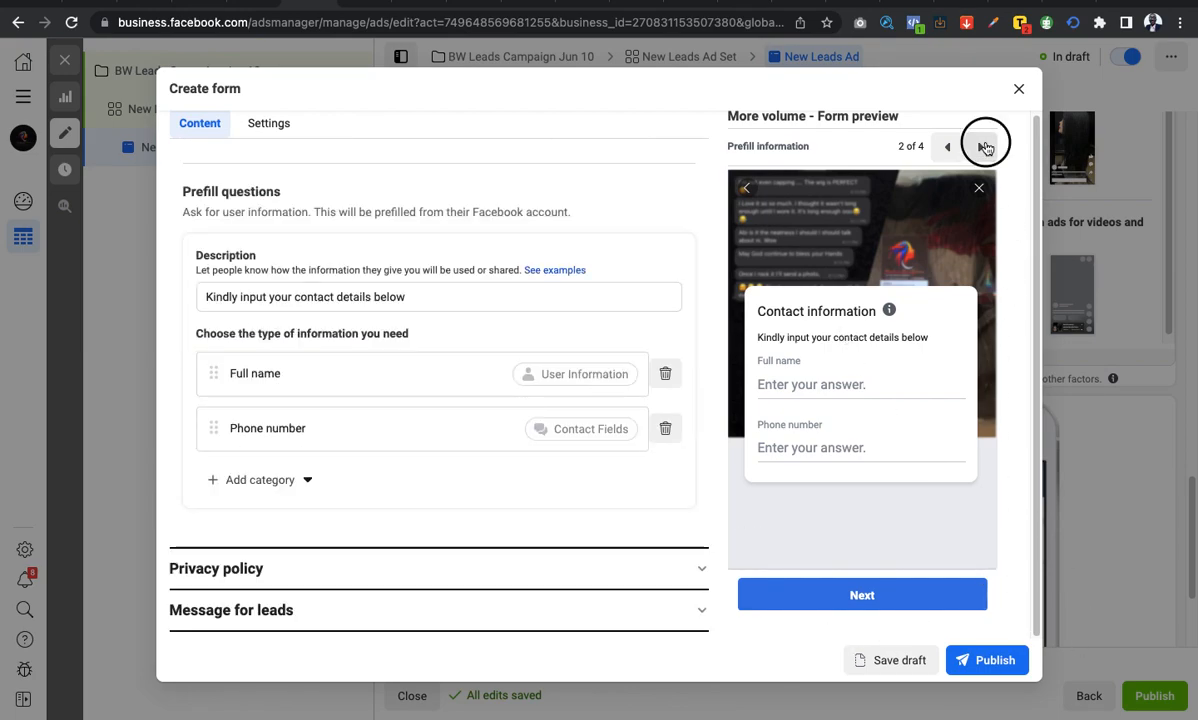
click(984, 148)
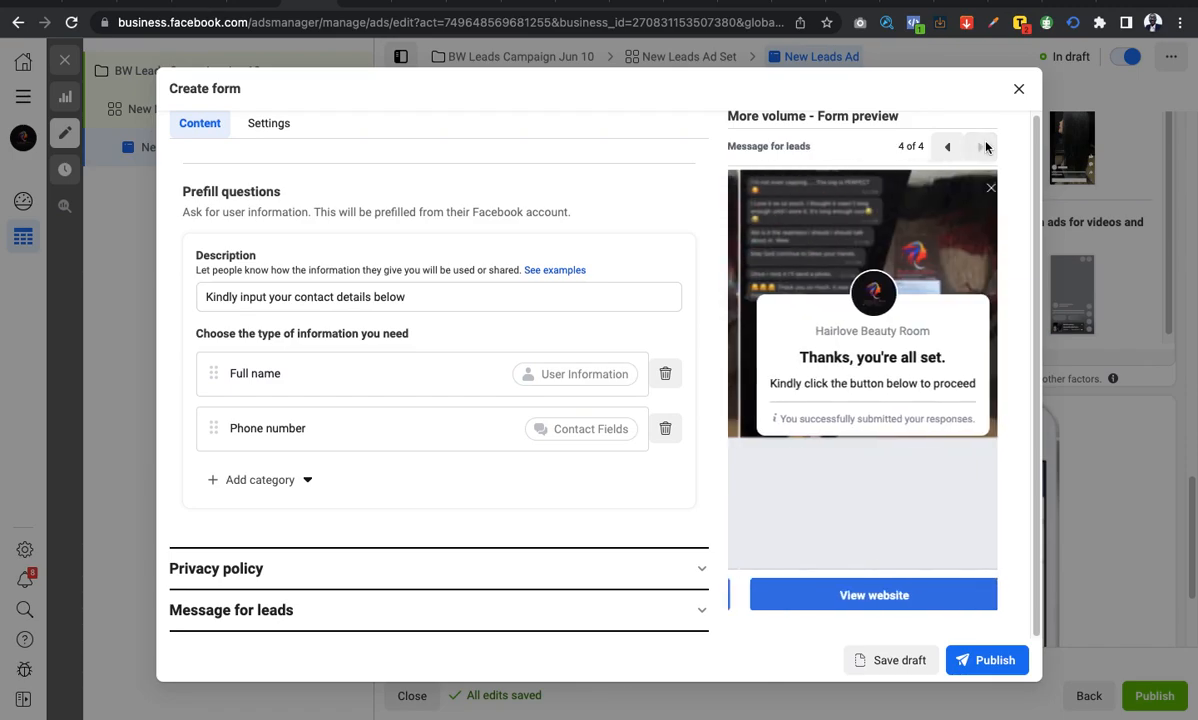
click(949, 150)
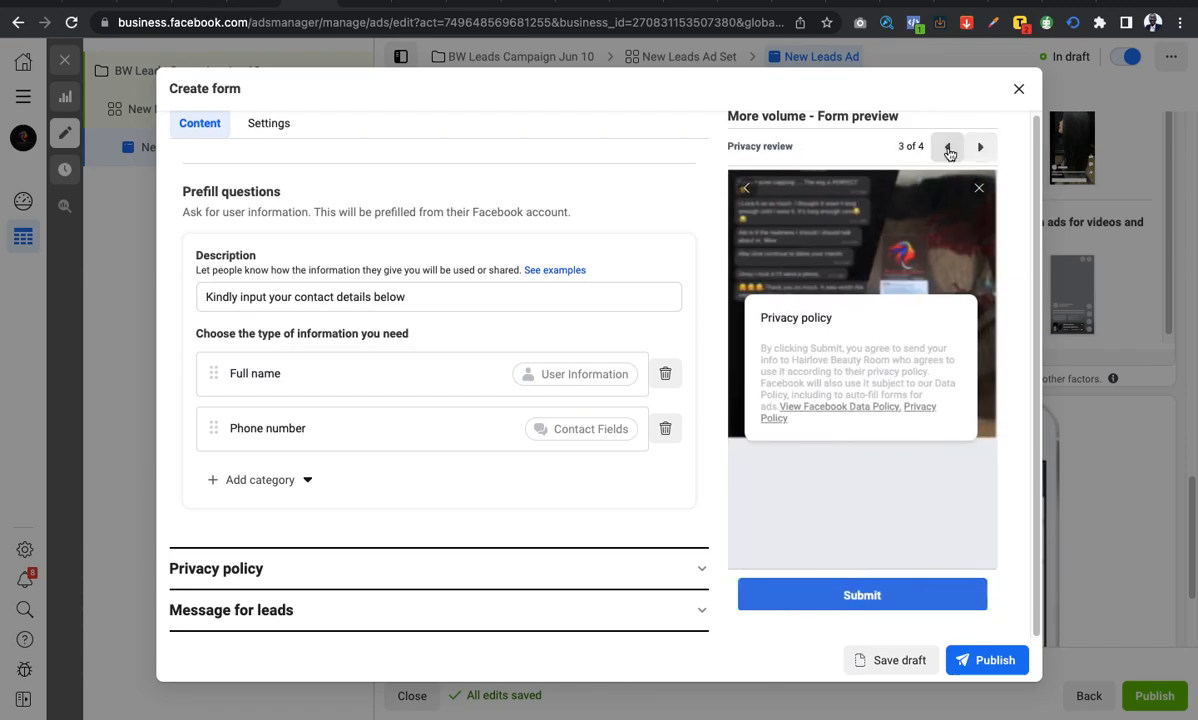
click(949, 150)
click(949, 150)
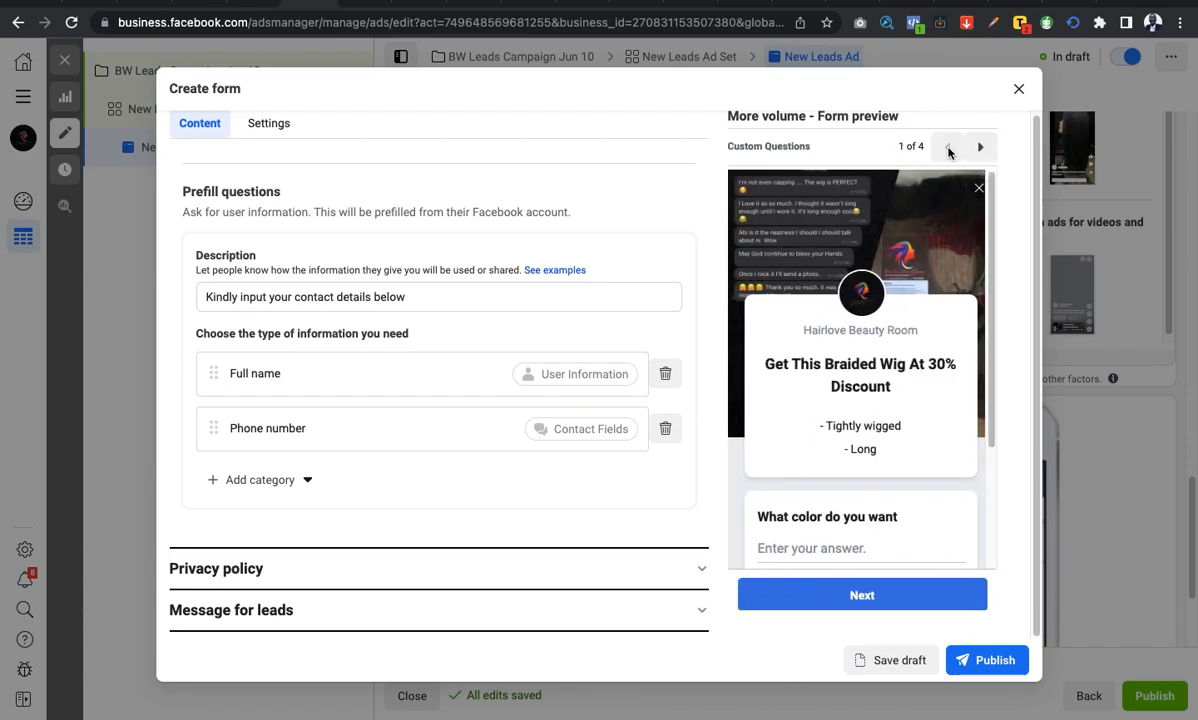
click(995, 663)
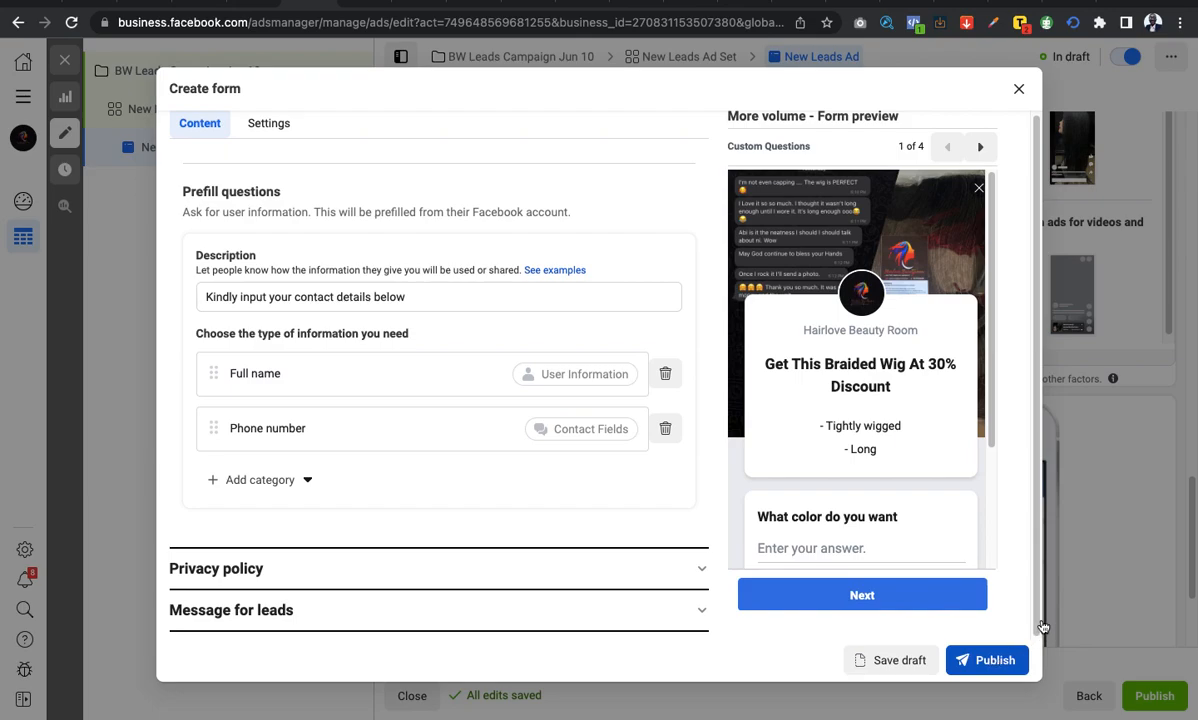
click(995, 655)
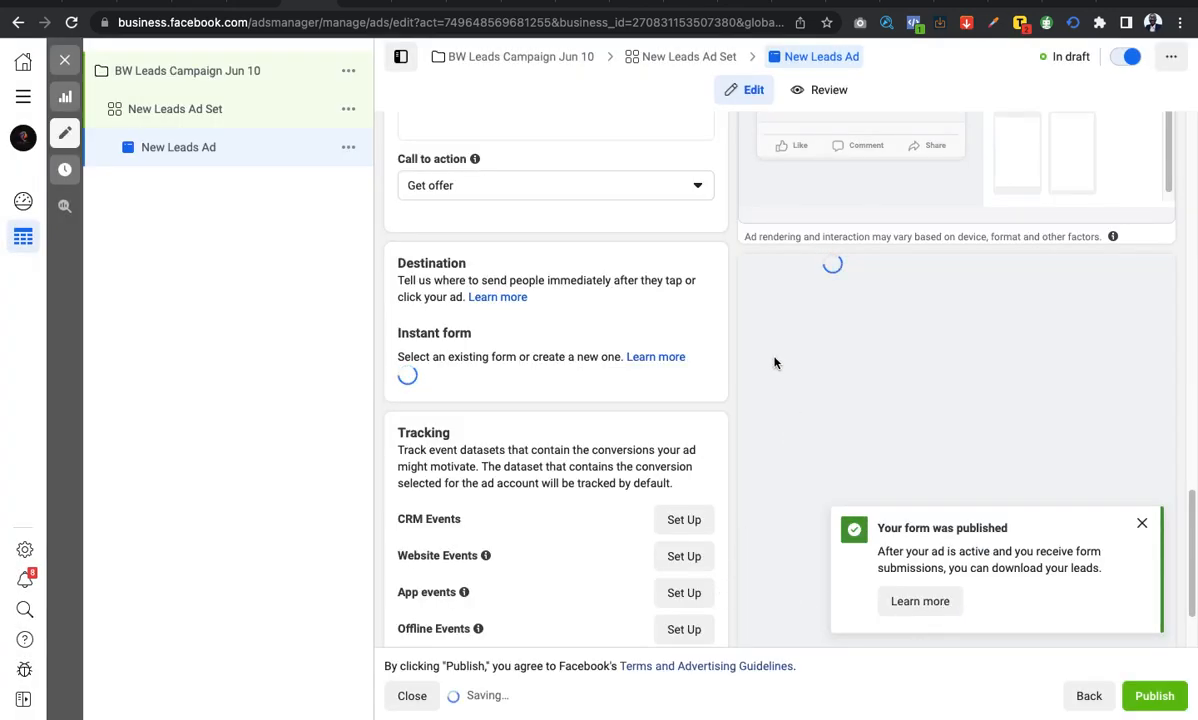
Look over the ad's instant form, tracking and creative settings, and dismiss the form notification.
scroll(650, 450, down, 1)
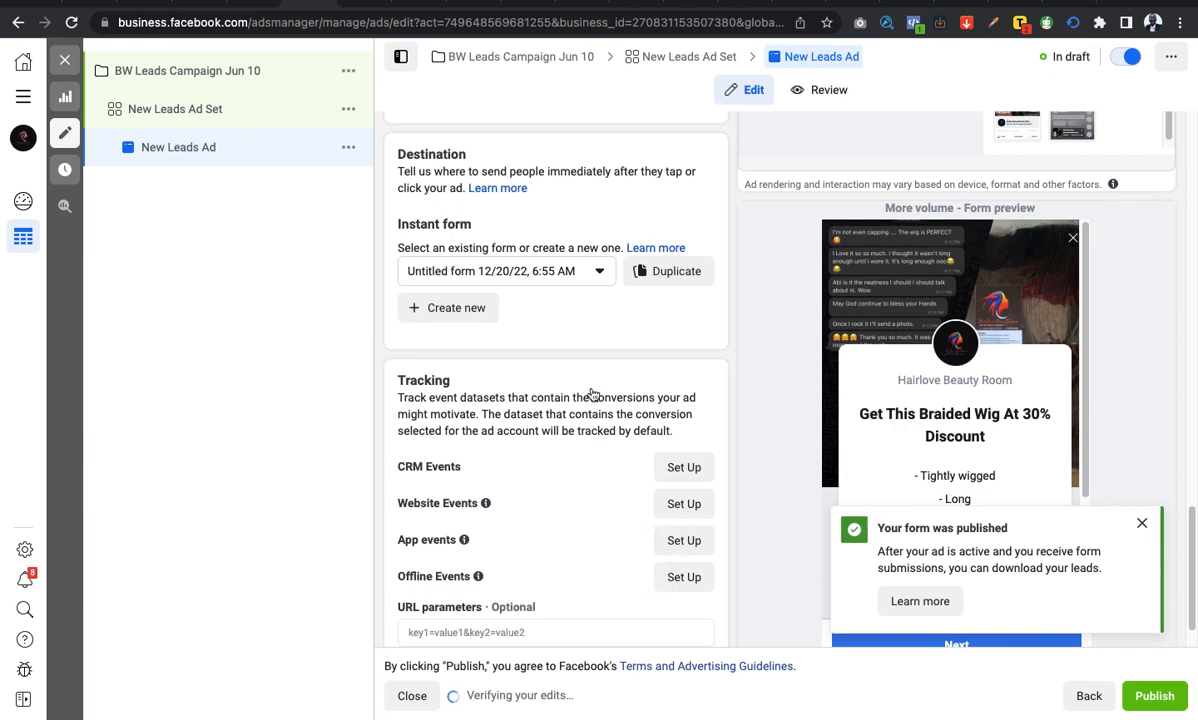
scroll(646, 335, up, 2)
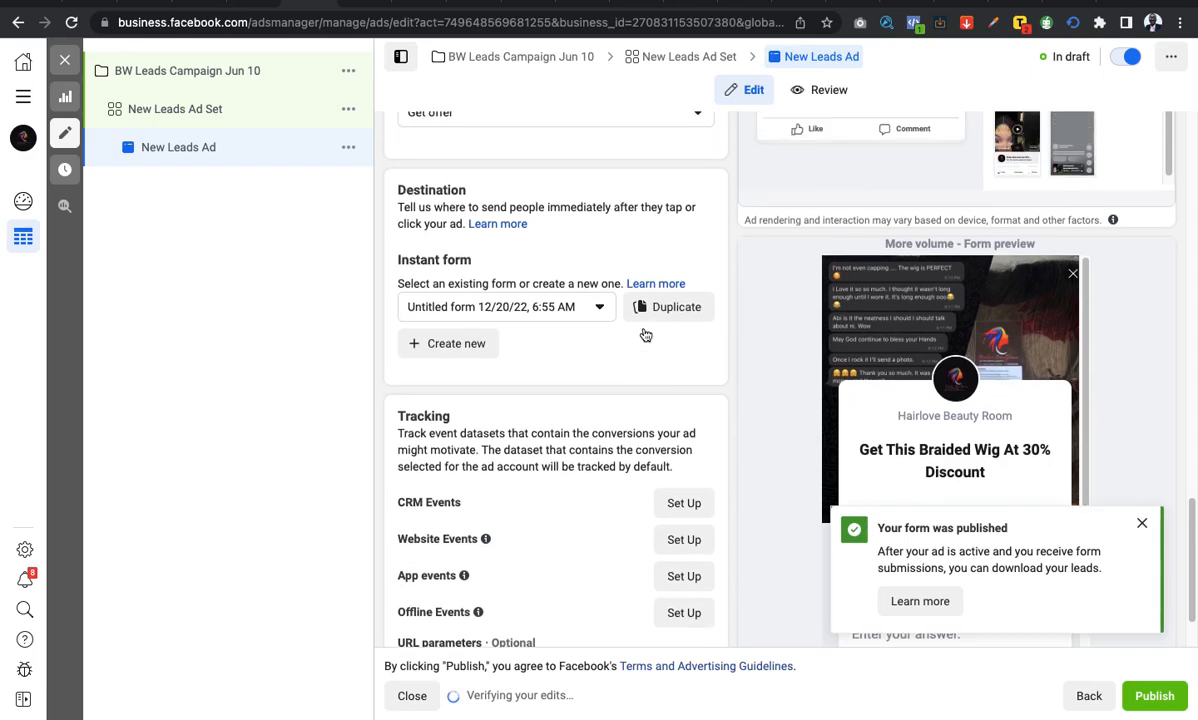
scroll(611, 397, up, 1)
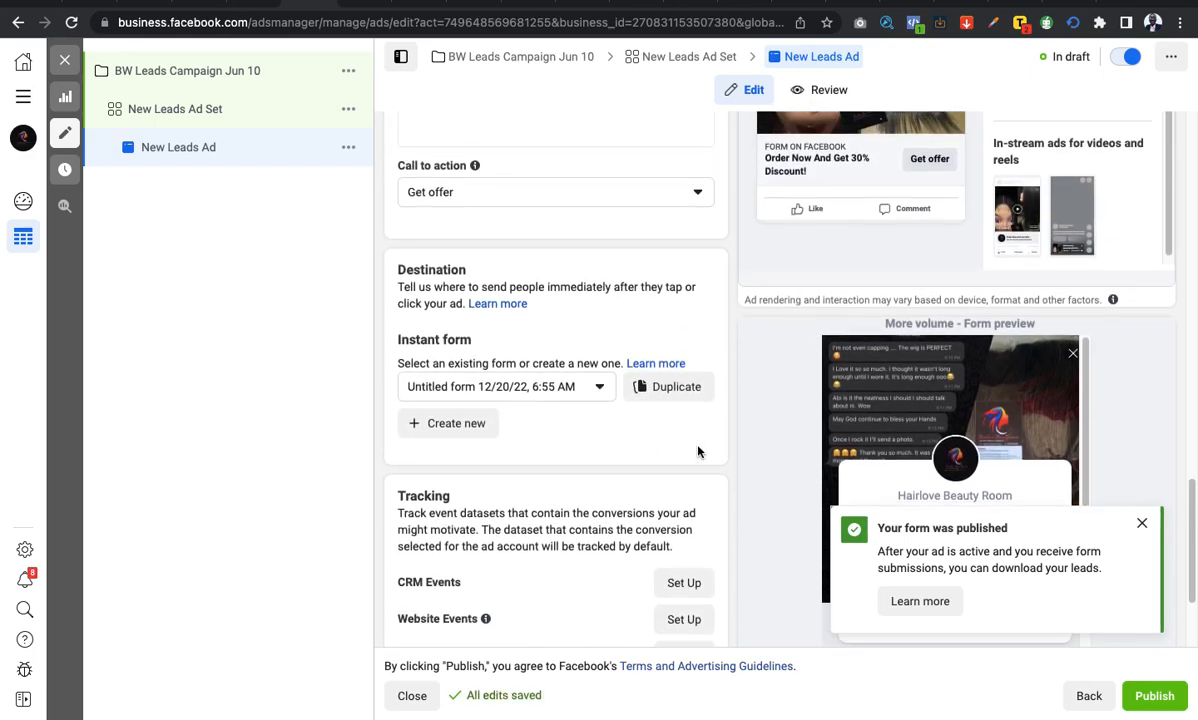
scroll(640, 430, down, 4)
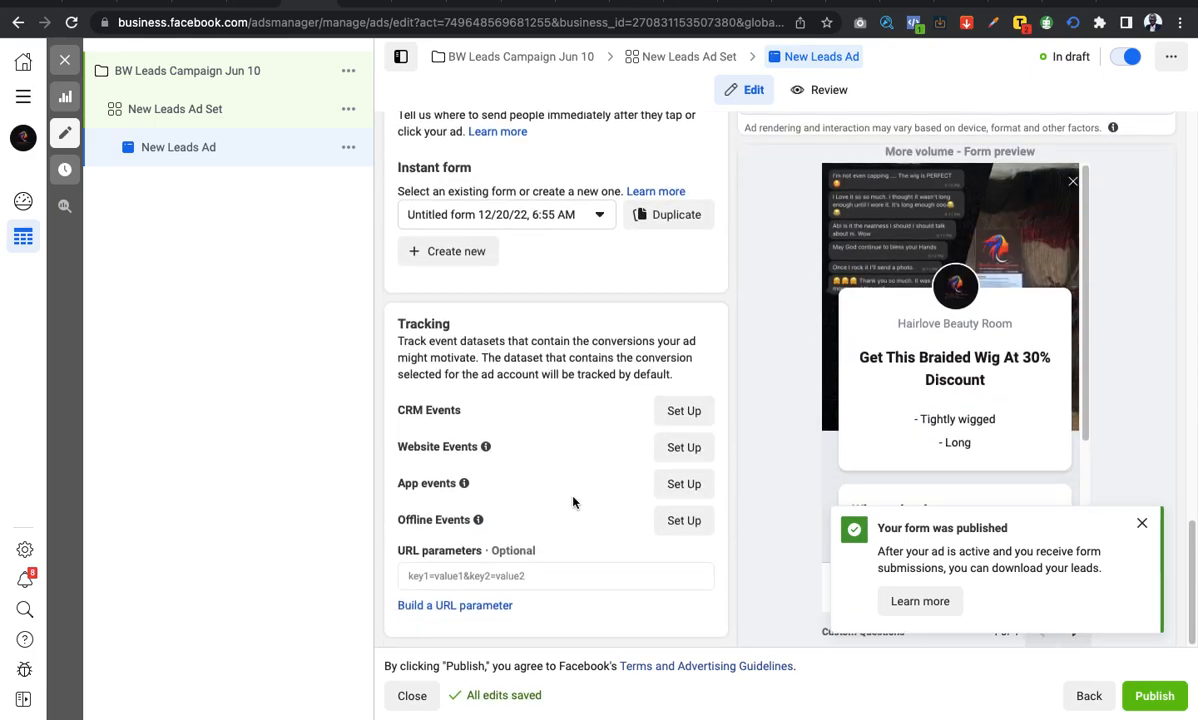
scroll(575, 498, up, 8)
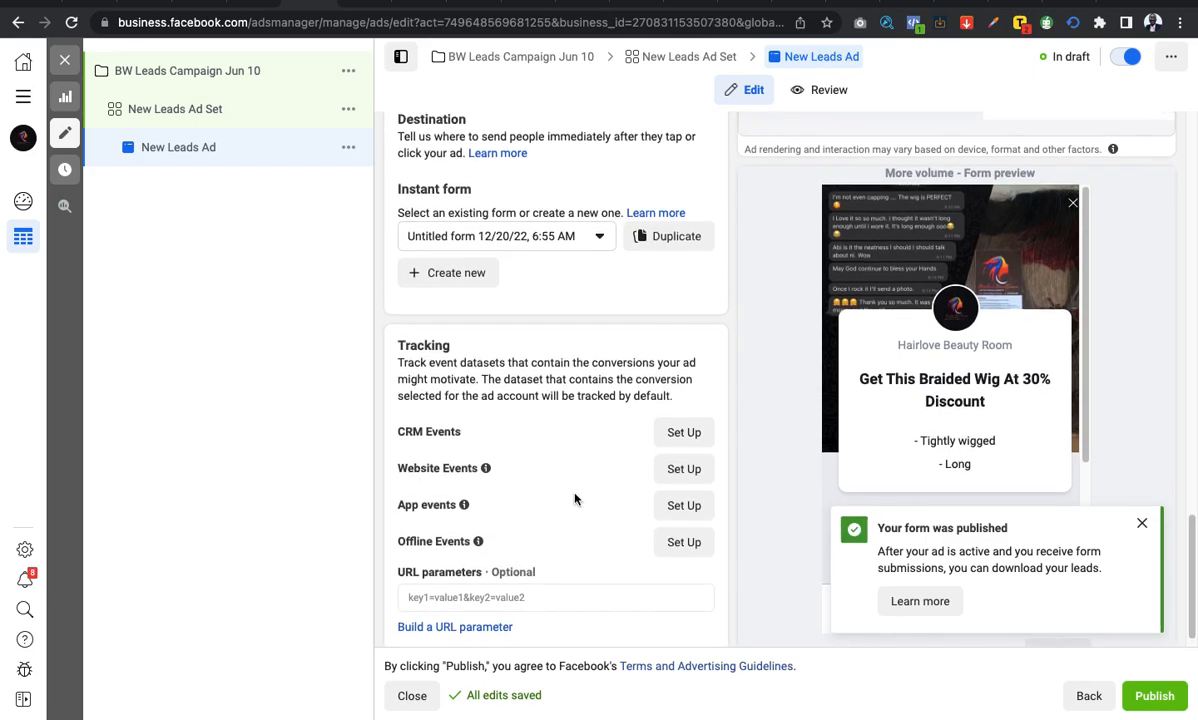
scroll(575, 498, up, 5)
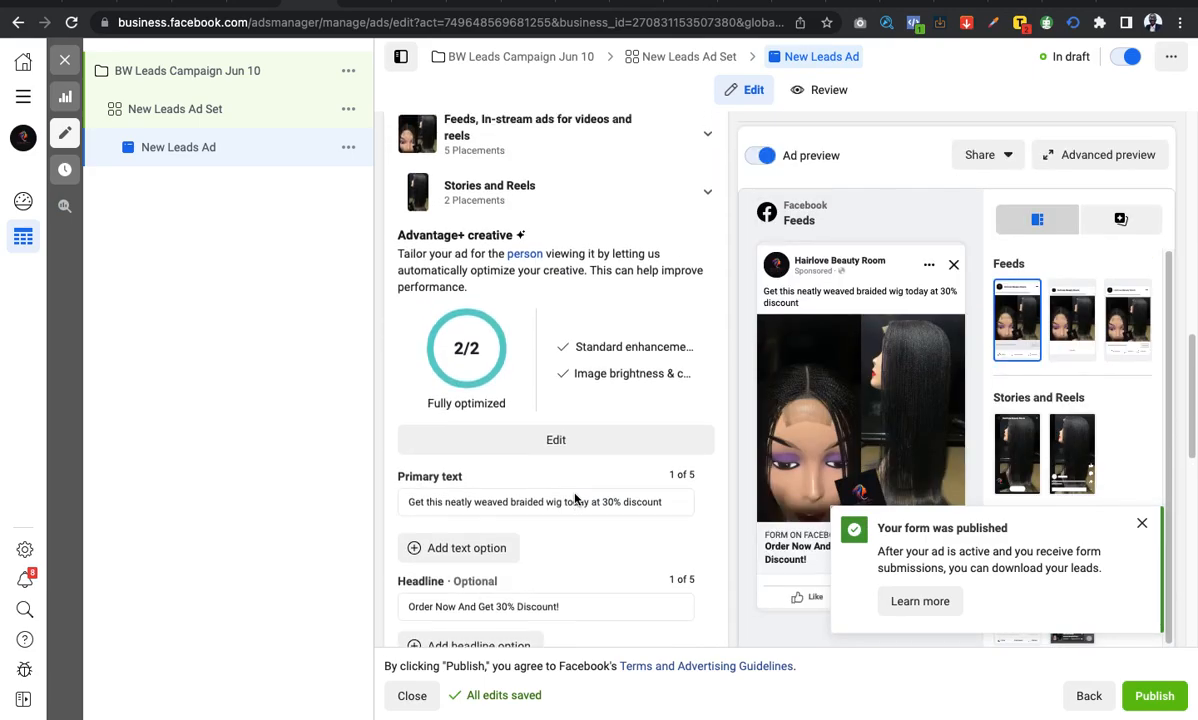
scroll(575, 498, down, 12)
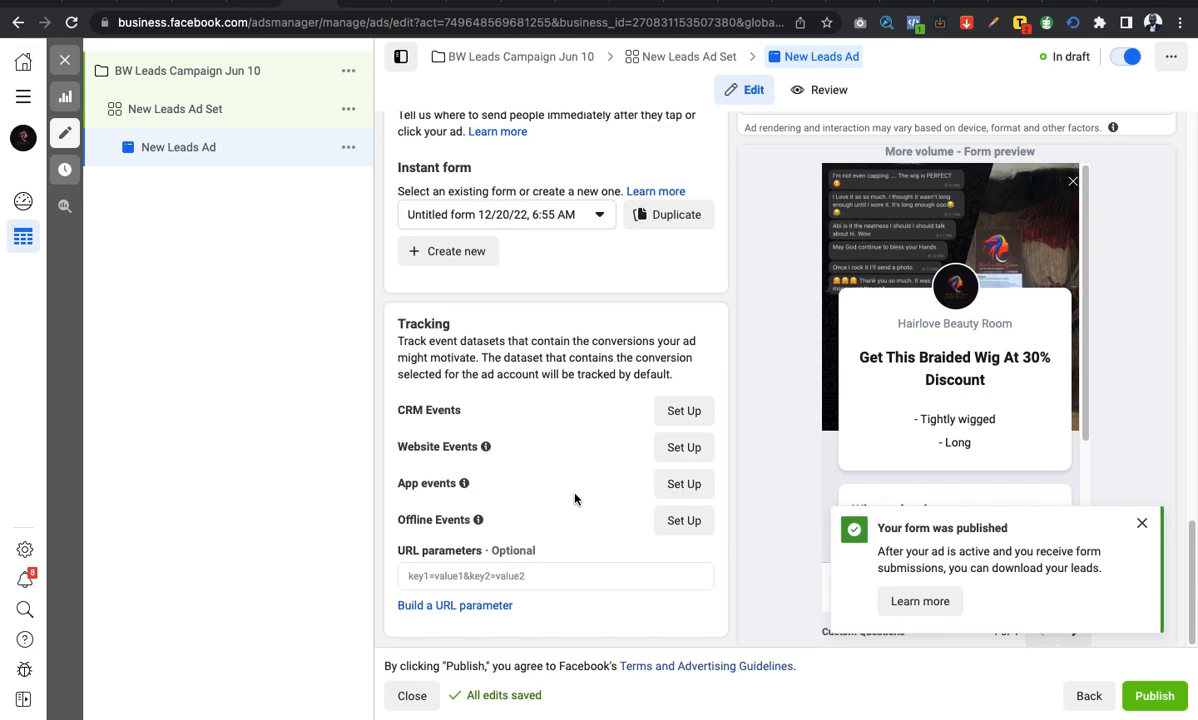
click(1142, 528)
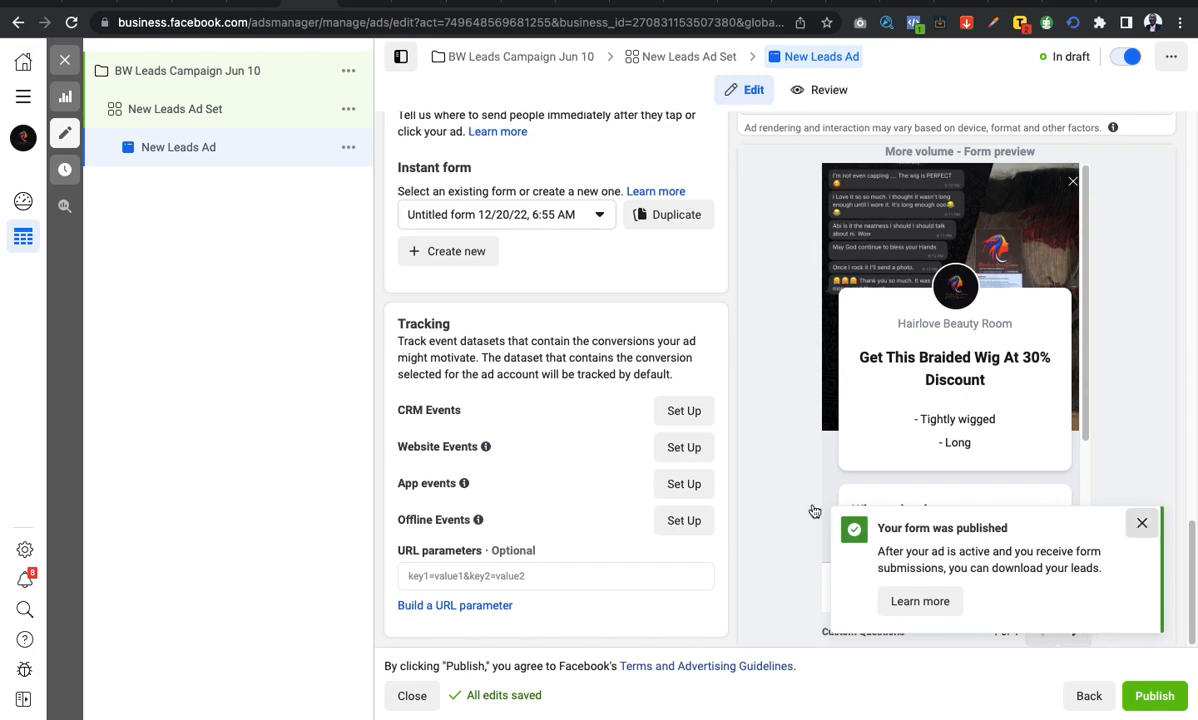